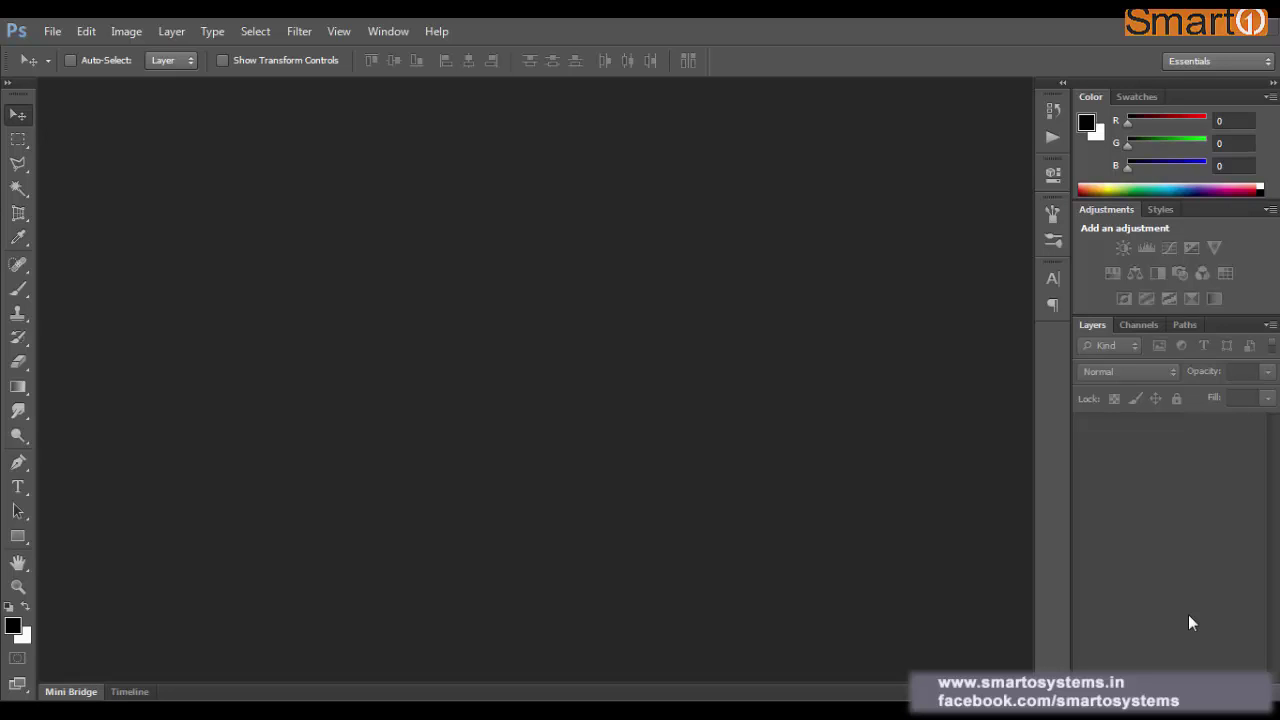
# Open the image 731467884477.jpg from the Images folder
pyautogui.click(171, 36)
pyautogui.moveTo(52, 31)
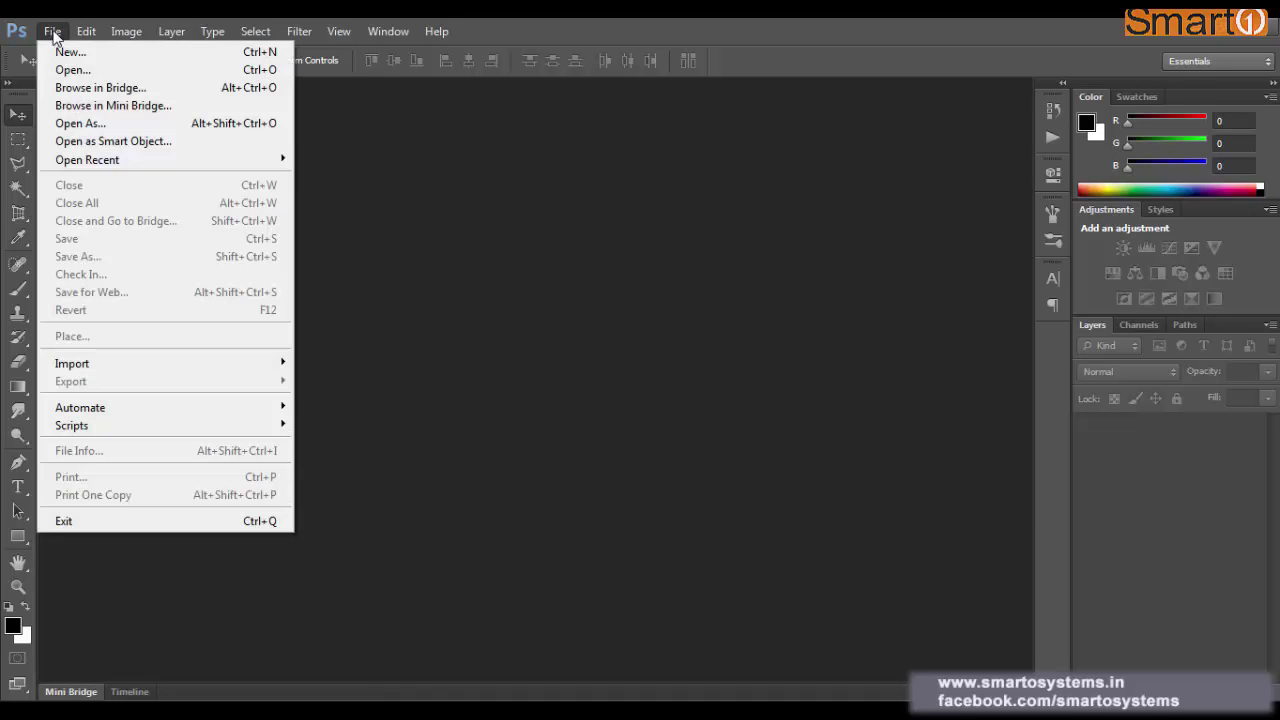
pyautogui.click(70, 72)
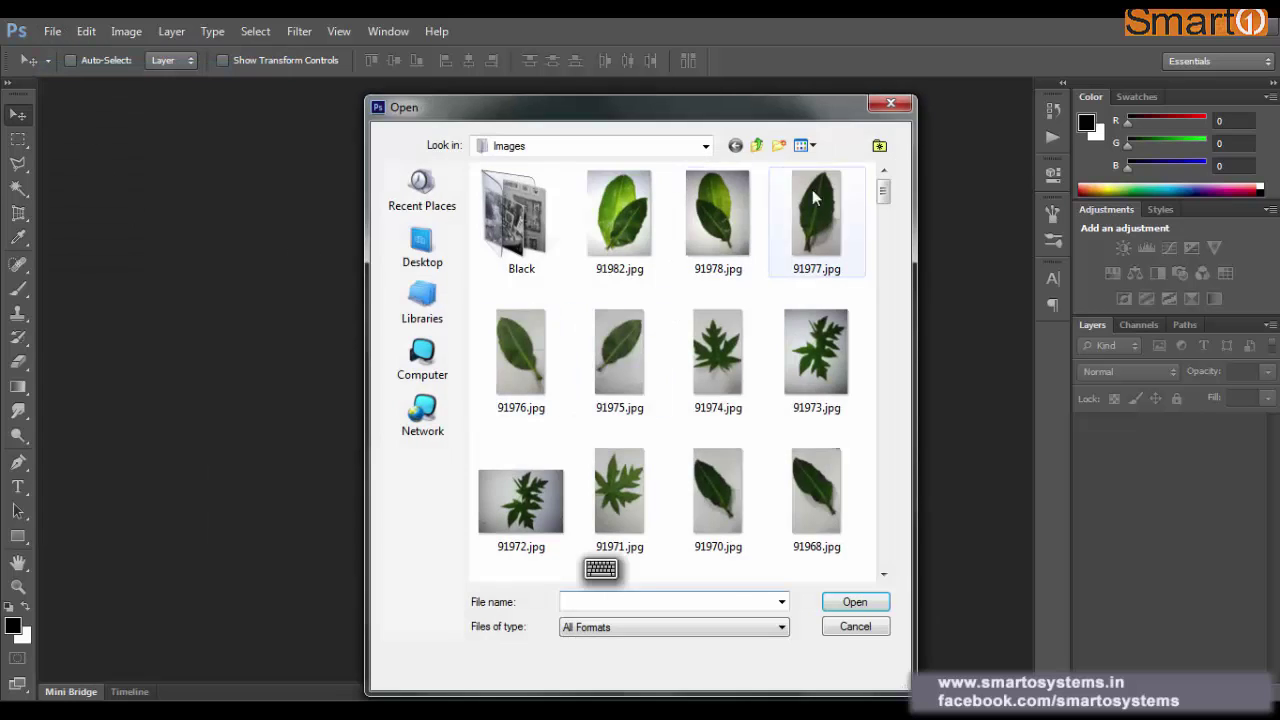
pyautogui.moveTo(884, 197); pyautogui.dragTo(886, 305)
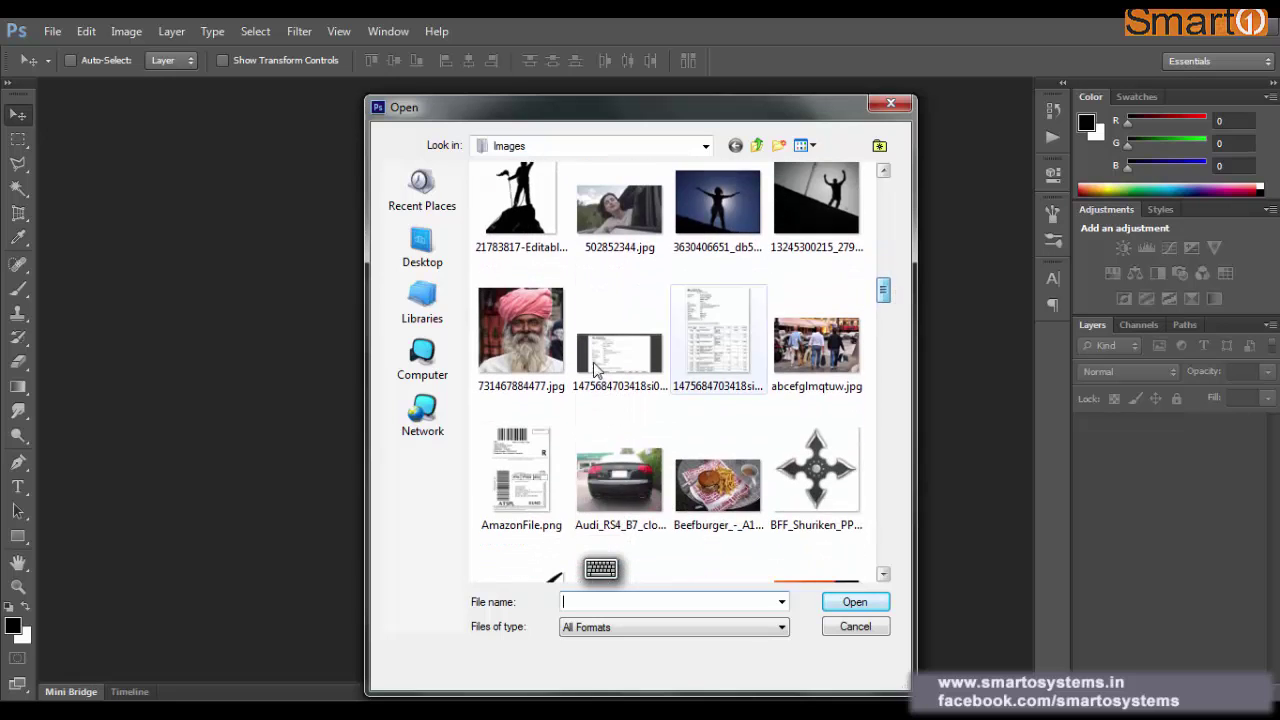
pyautogui.doubleClick(520, 322)
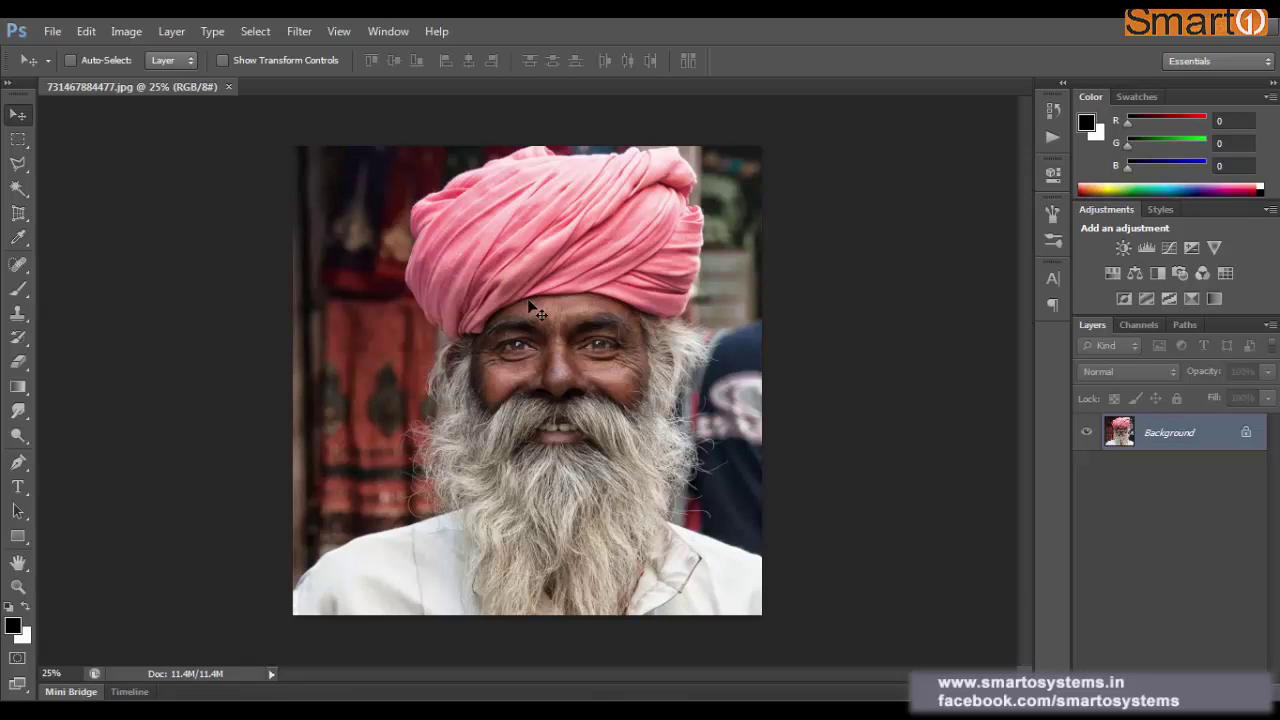
# Convert the locked background into a regular layer with the default settings and add an empty layer above it
pyautogui.doubleClick(1170, 430)
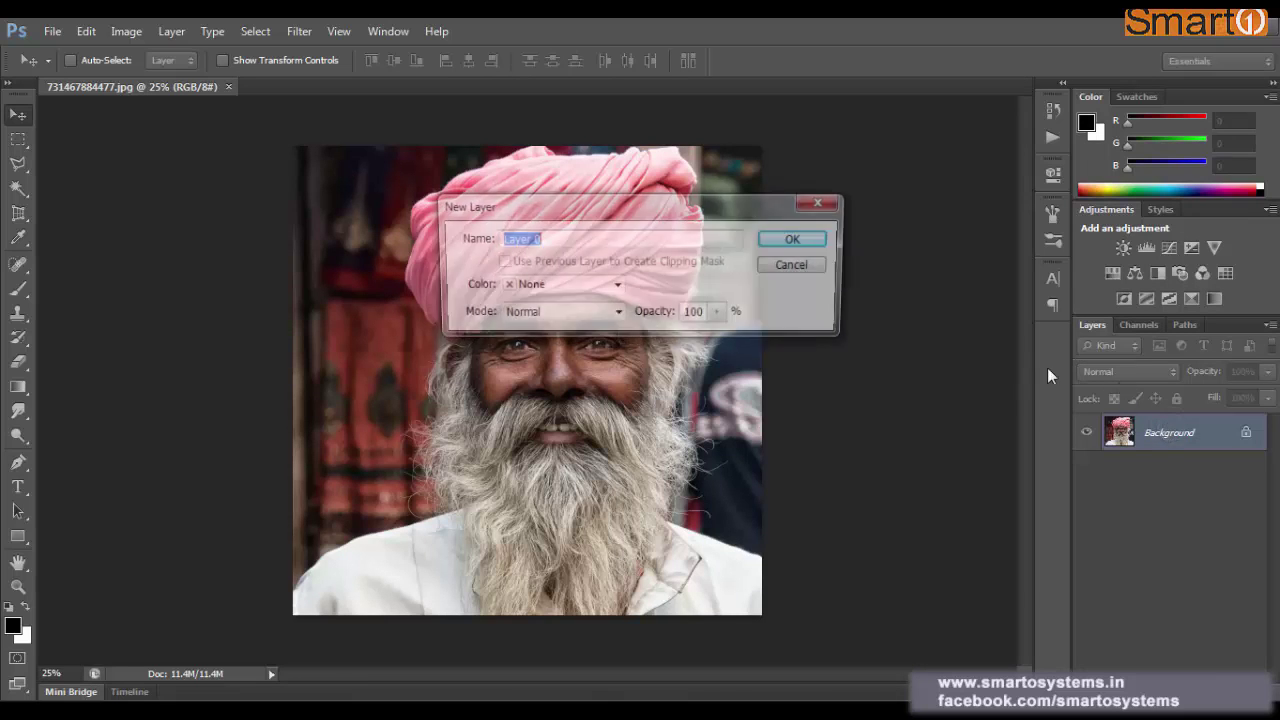
pyautogui.click(806, 246)
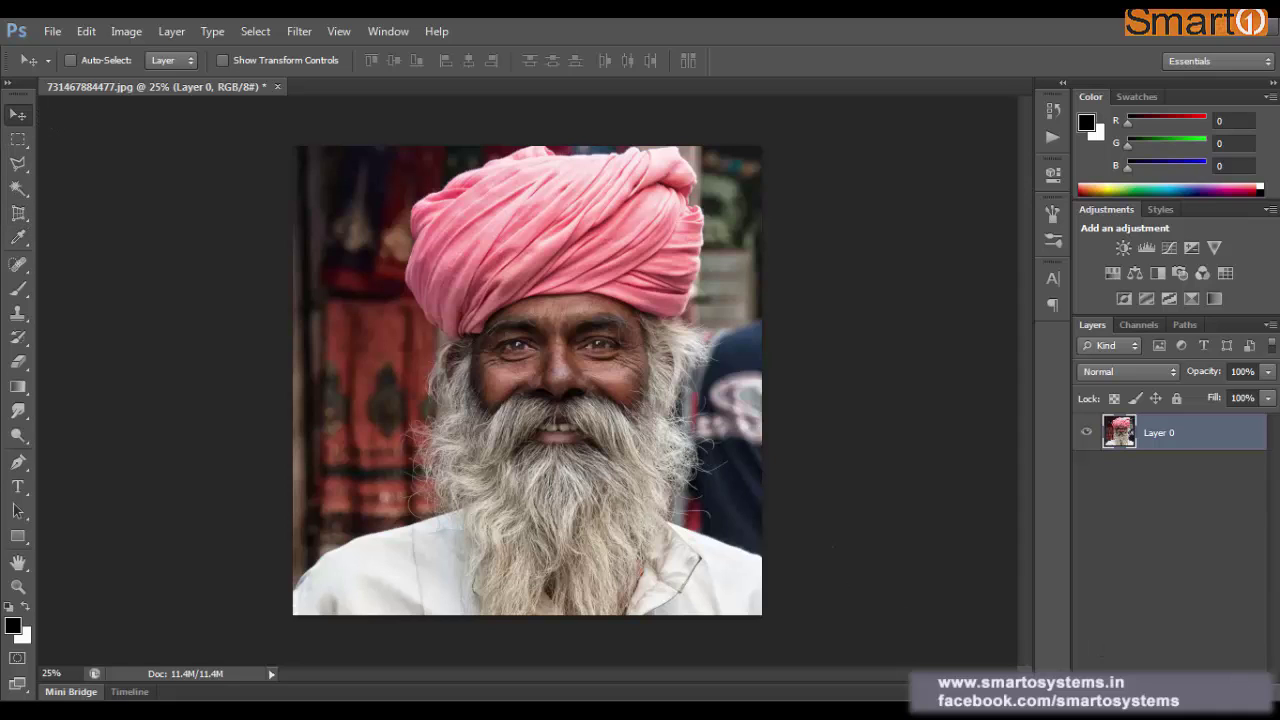
pyautogui.hotkey('ctrl', 'shift', 'alt', 'n')
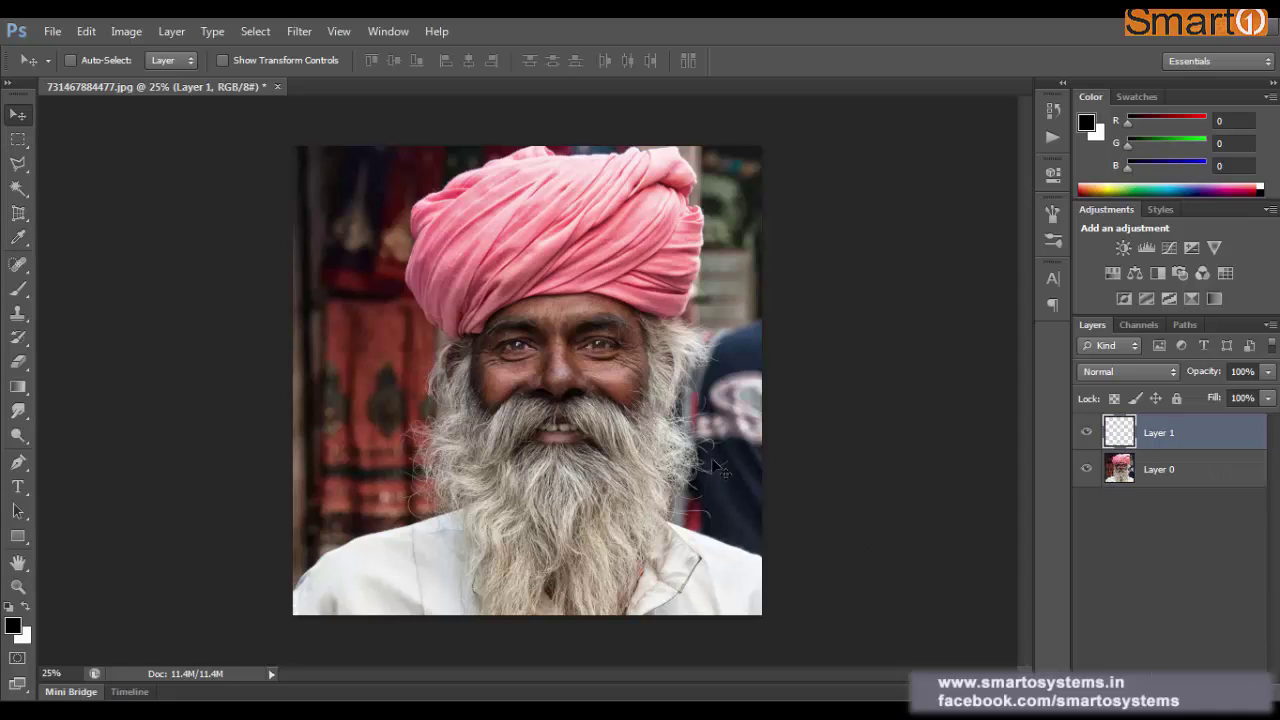
# Activate the Brush tool and set the foreground colour's hue to 230 degrees
pyautogui.click(18, 289)
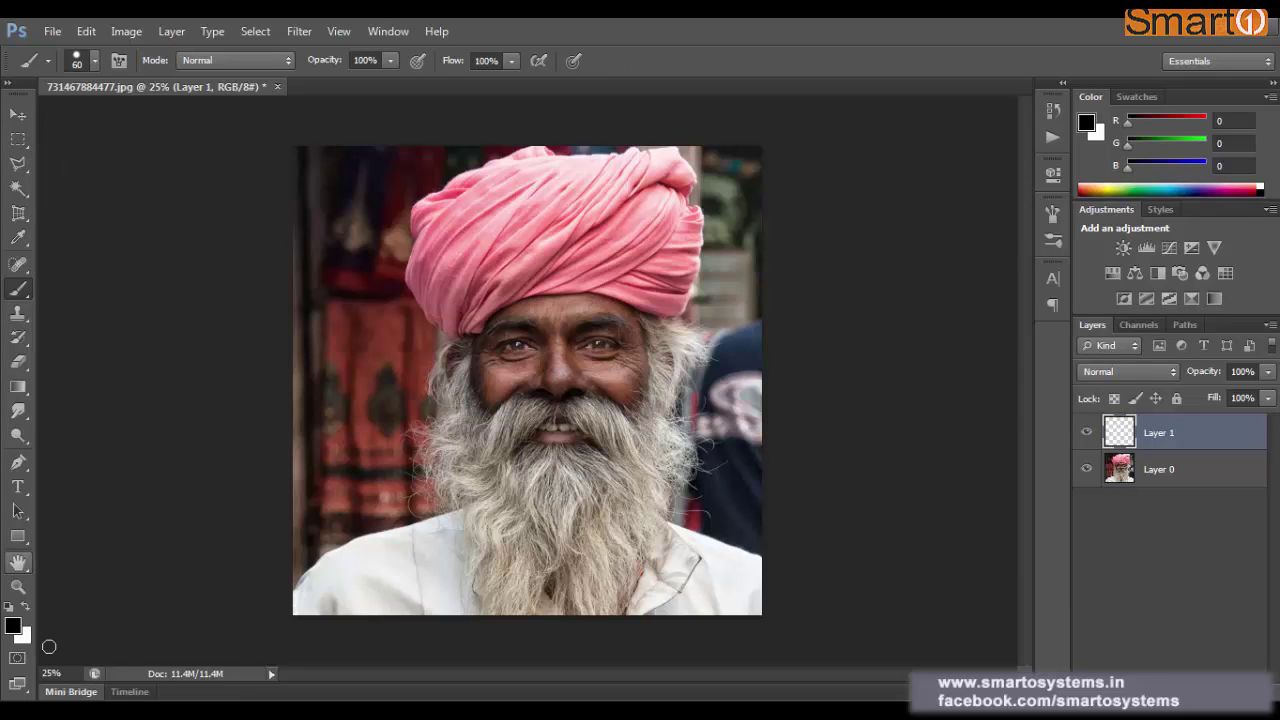
pyautogui.click(13, 625)
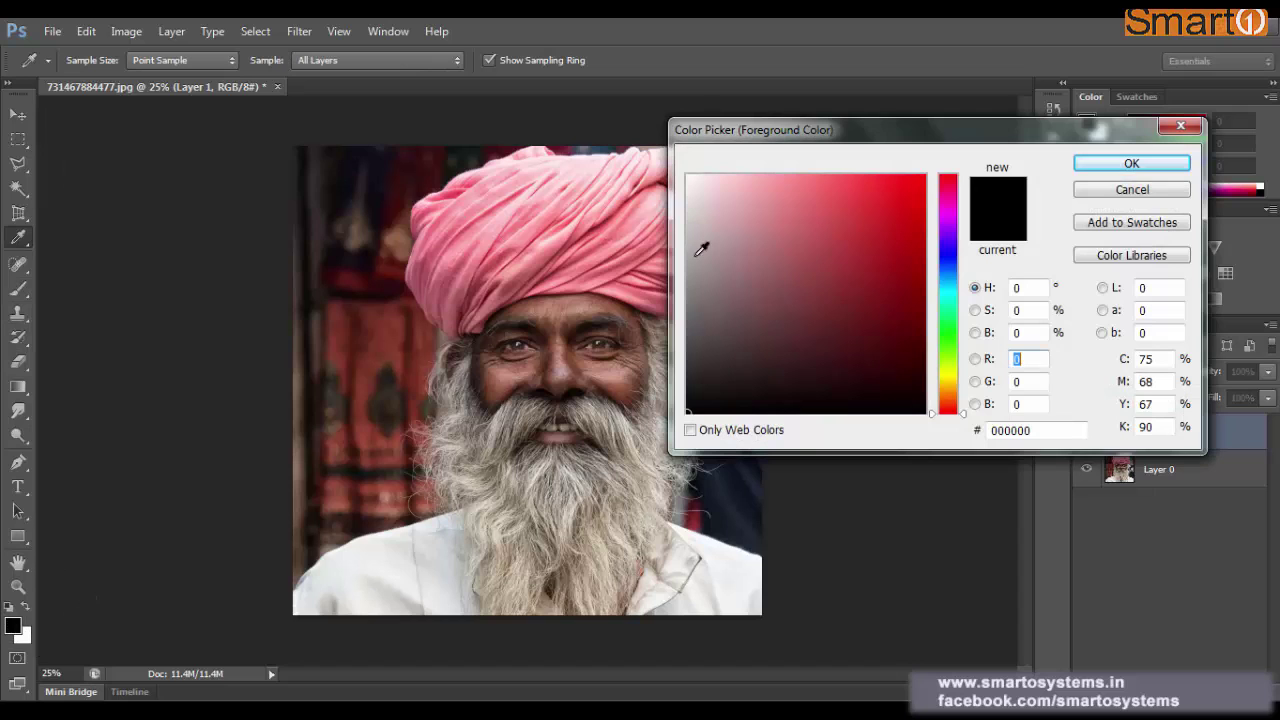
pyautogui.click(945, 260)
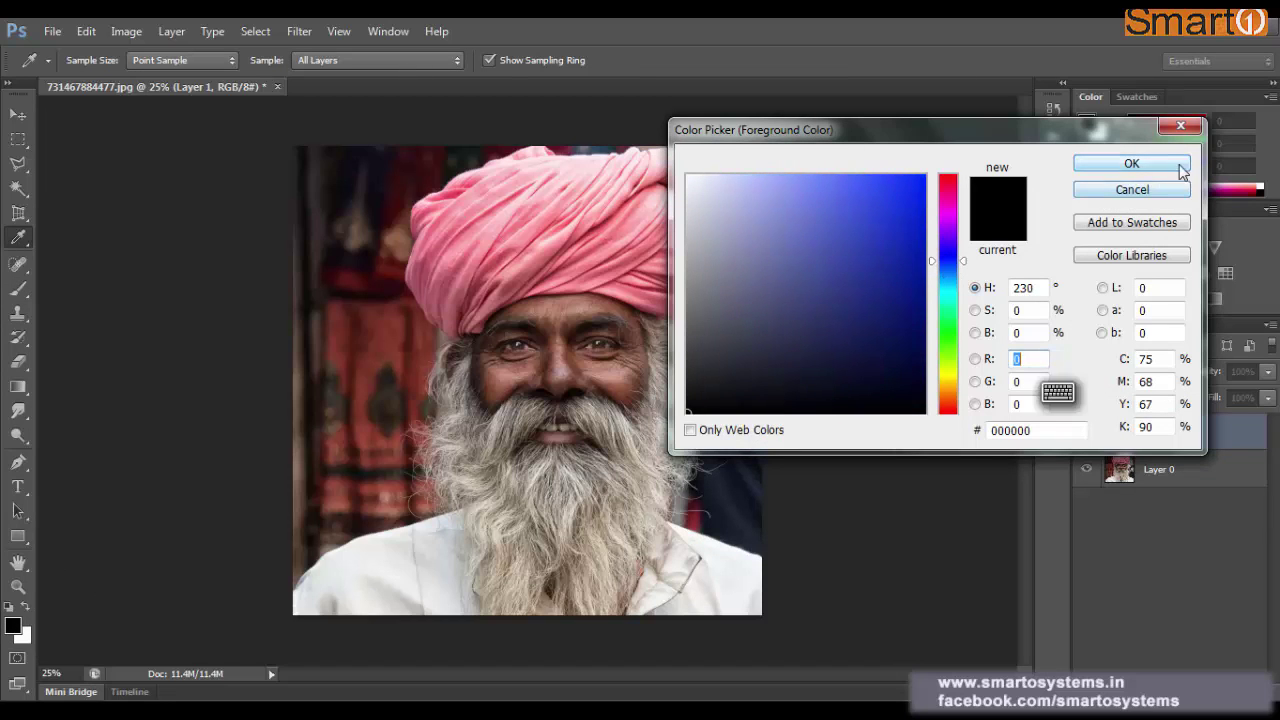
pyautogui.click(1180, 165)
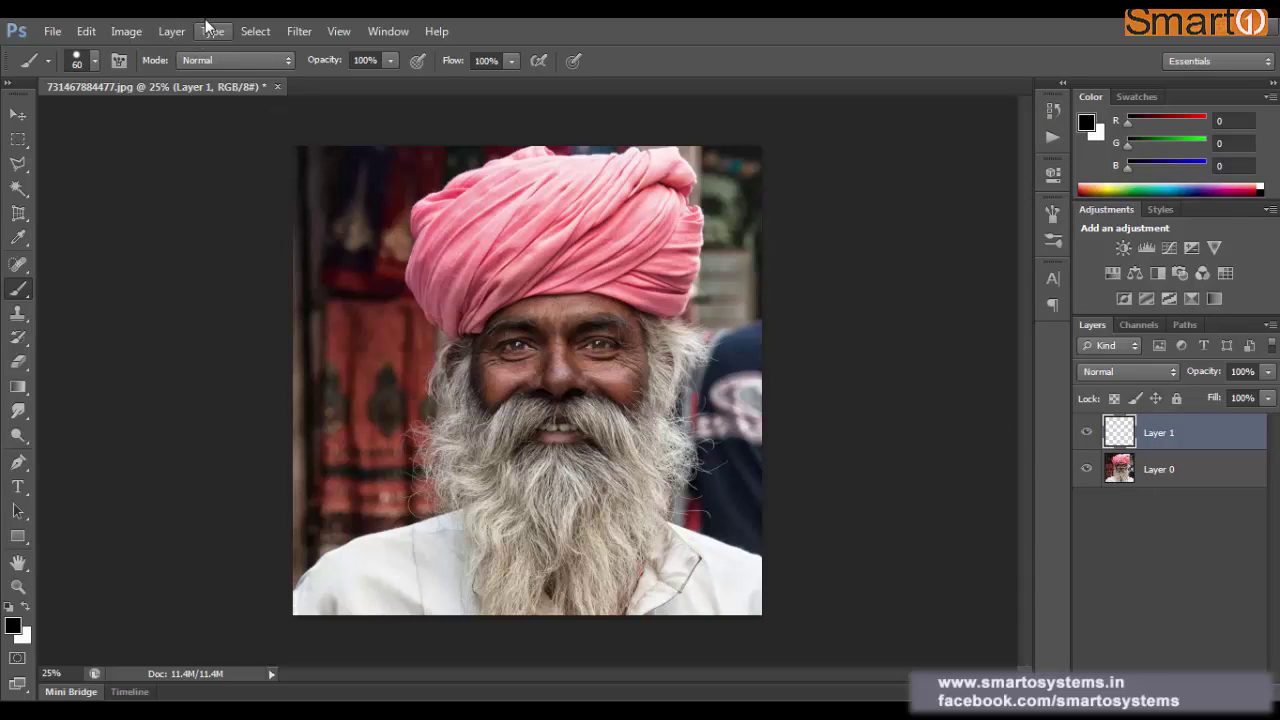
# Add another empty layer on top of the stack, keeping Normal mode and 100% opacity
pyautogui.click(172, 31)
pyautogui.moveTo(326, 58)
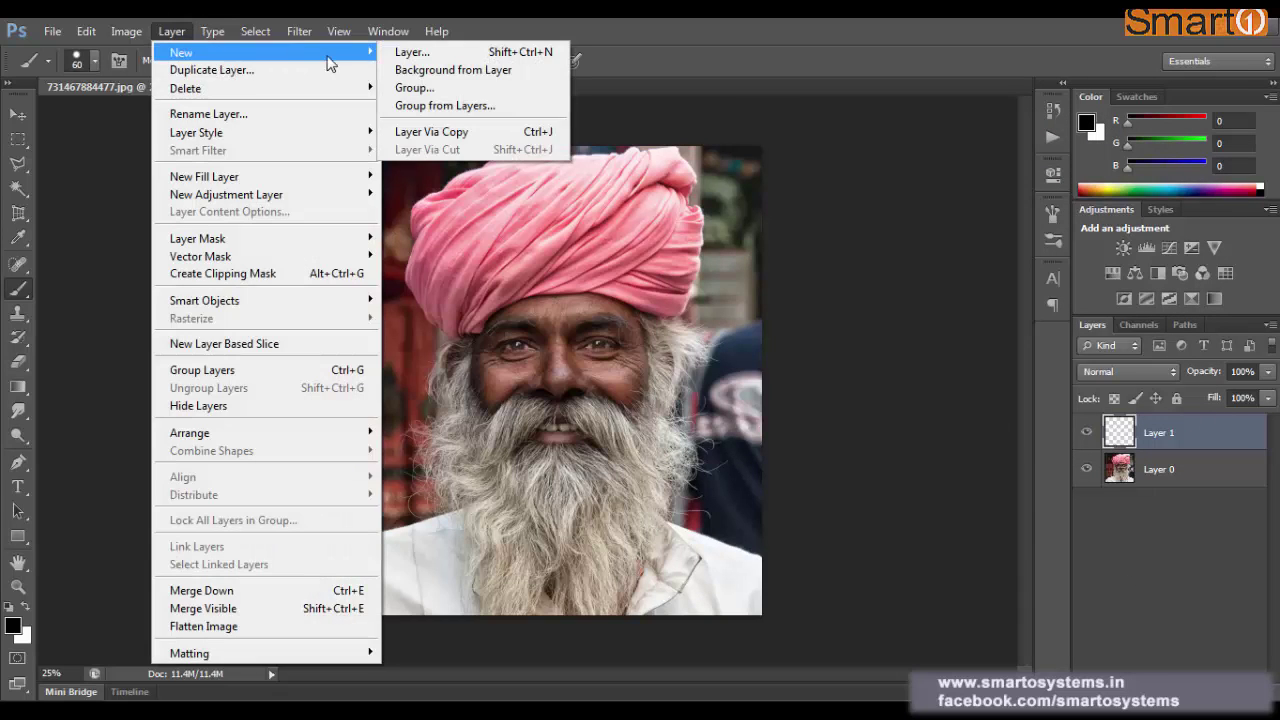
pyautogui.click(408, 60)
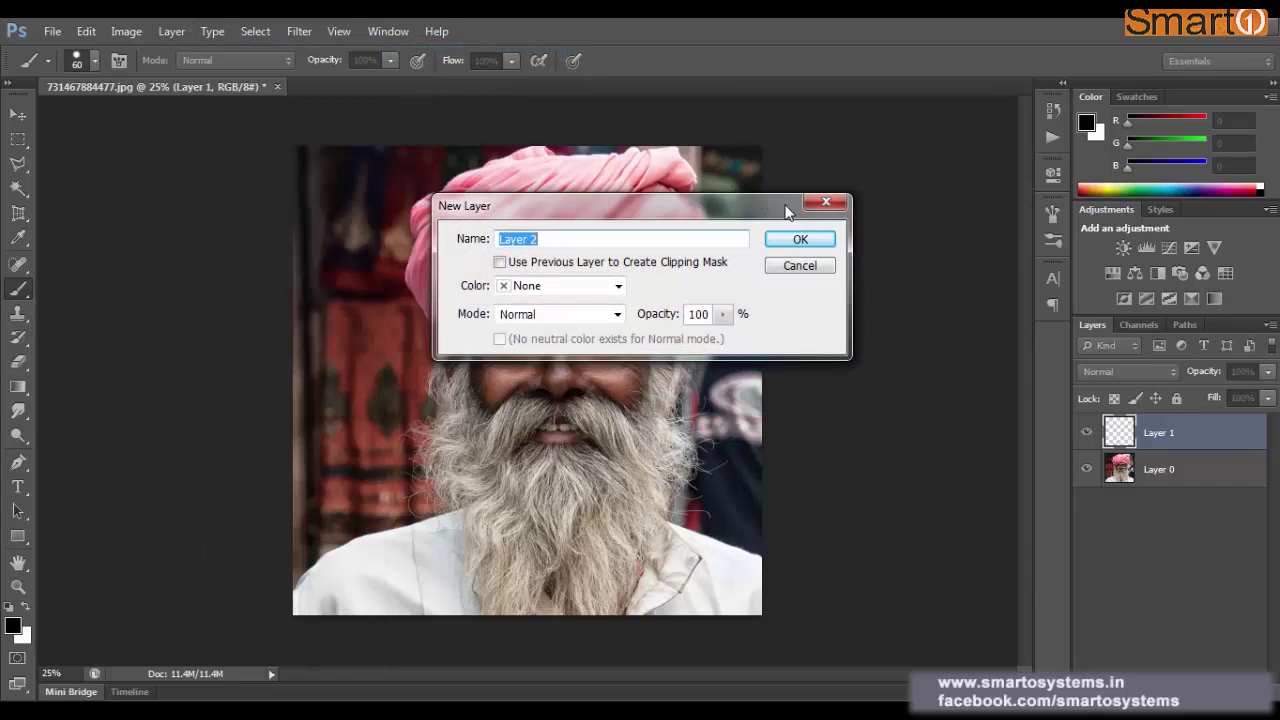
pyautogui.click(789, 244)
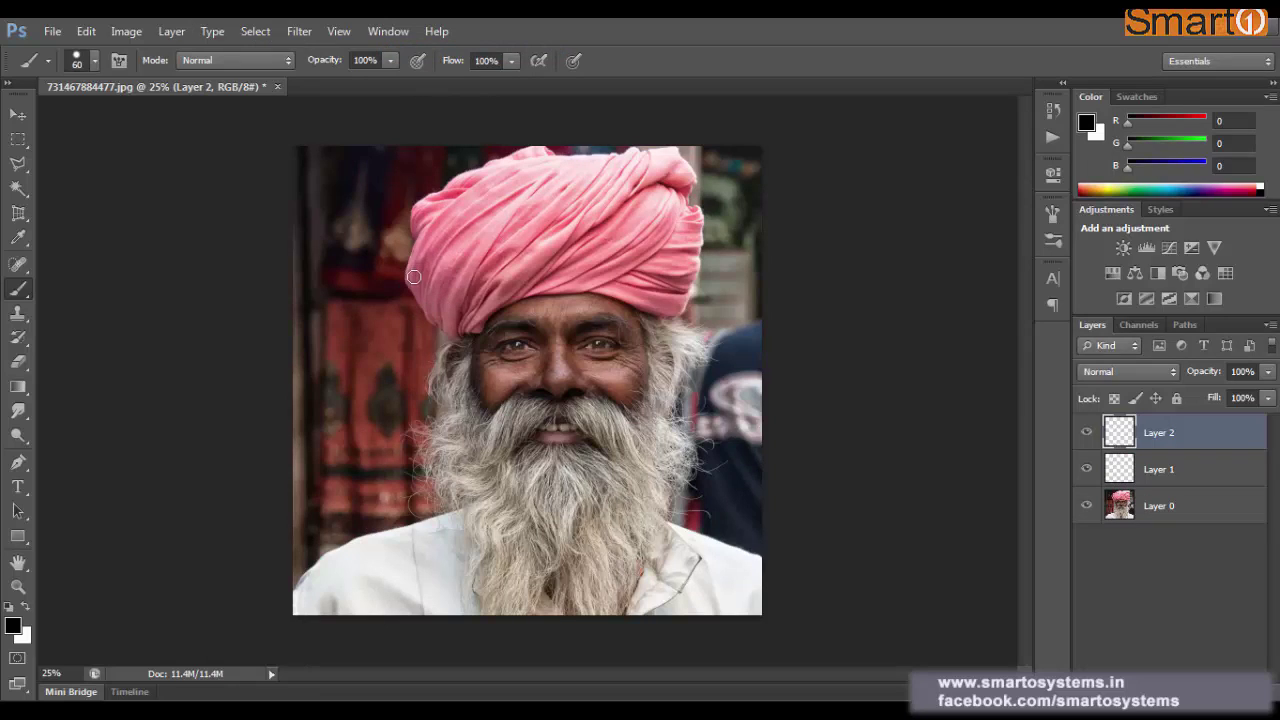
# Set the foreground colour to bright blue, hex 1136f3
pyautogui.click(13, 625)
pyautogui.click(907, 186)
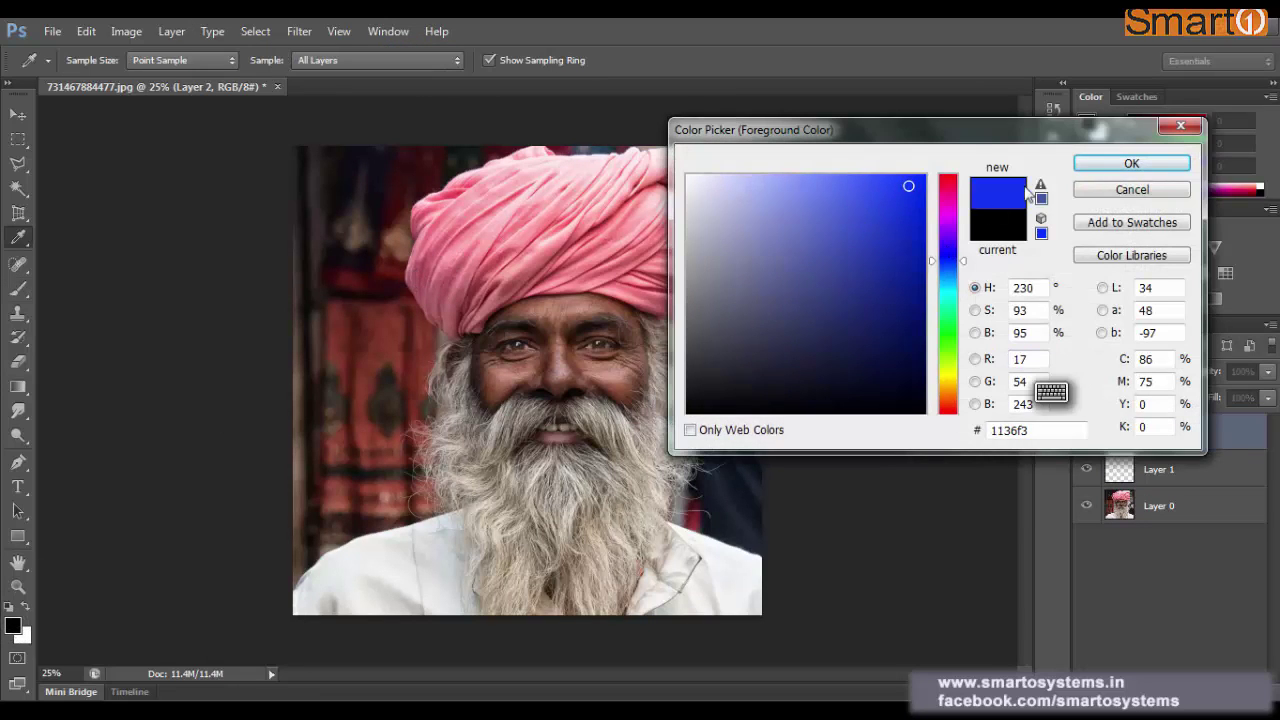
pyautogui.click(1131, 163)
# Paint a closed blue outline along the turban's edge with the Brush tool and select the area inside it with the Magic Wand
pyautogui.press('b')
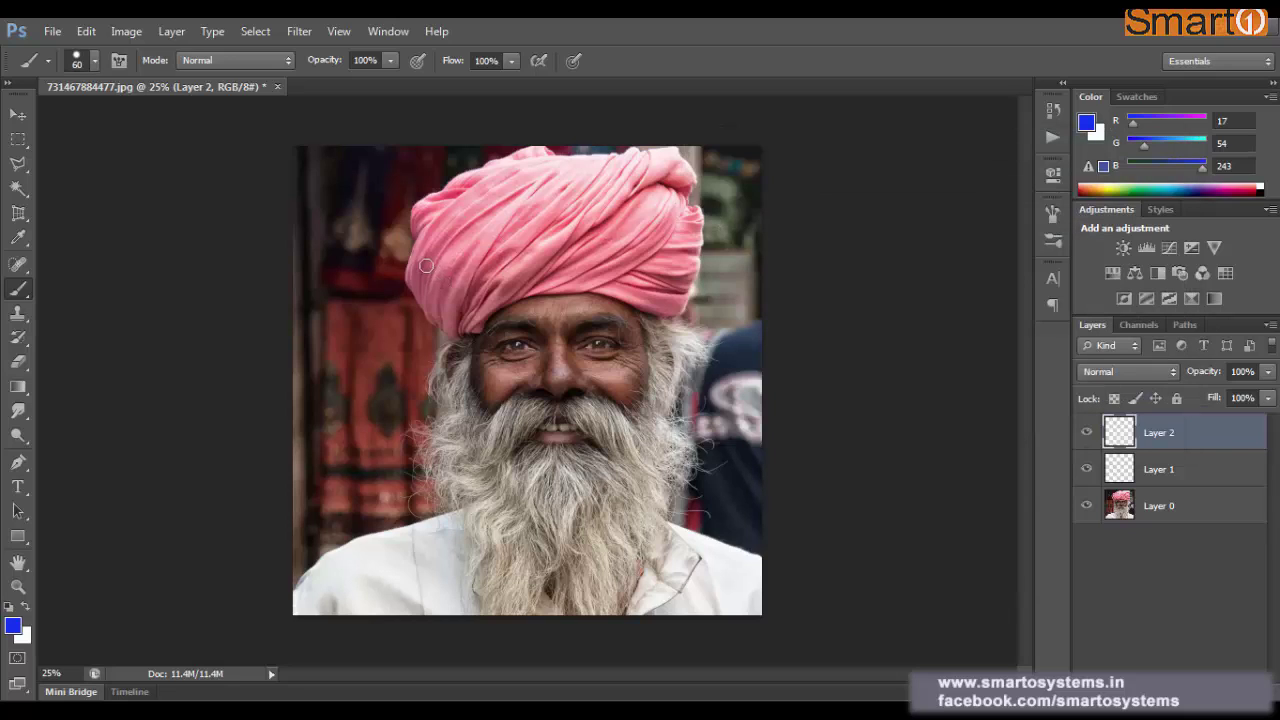
pyautogui.moveTo(411, 272)
pyautogui.mouseDown()
pyautogui.moveTo(430, 228)
pyautogui.moveTo(416, 212)
pyautogui.moveTo(420, 231)
pyautogui.moveTo(426, 203)
pyautogui.moveTo(501, 159)
pyautogui.moveTo(665, 155)
pyautogui.moveTo(634, 150)
pyautogui.moveTo(682, 155)
pyautogui.moveTo(692, 177)
pyautogui.moveTo(675, 165)
pyautogui.moveTo(661, 179)
pyautogui.moveTo(684, 191)
pyautogui.moveTo(697, 233)
pyautogui.moveTo(669, 314)
pyautogui.moveTo(561, 282)
pyautogui.moveTo(500, 301)
pyautogui.moveTo(589, 286)
pyautogui.moveTo(530, 294)
pyautogui.moveTo(454, 333)
pyautogui.moveTo(421, 307)
pyautogui.moveTo(435, 252)
pyautogui.mouseUp()
pyautogui.click(18, 188)
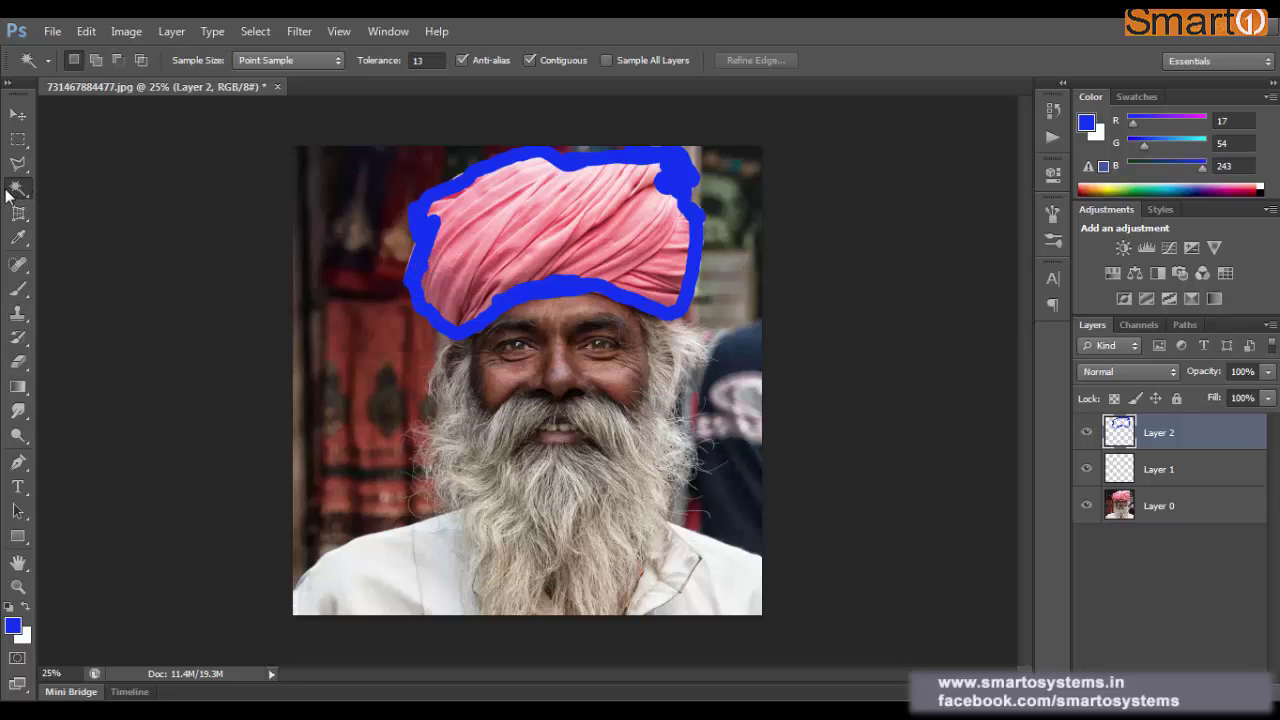
pyautogui.click(560, 240)
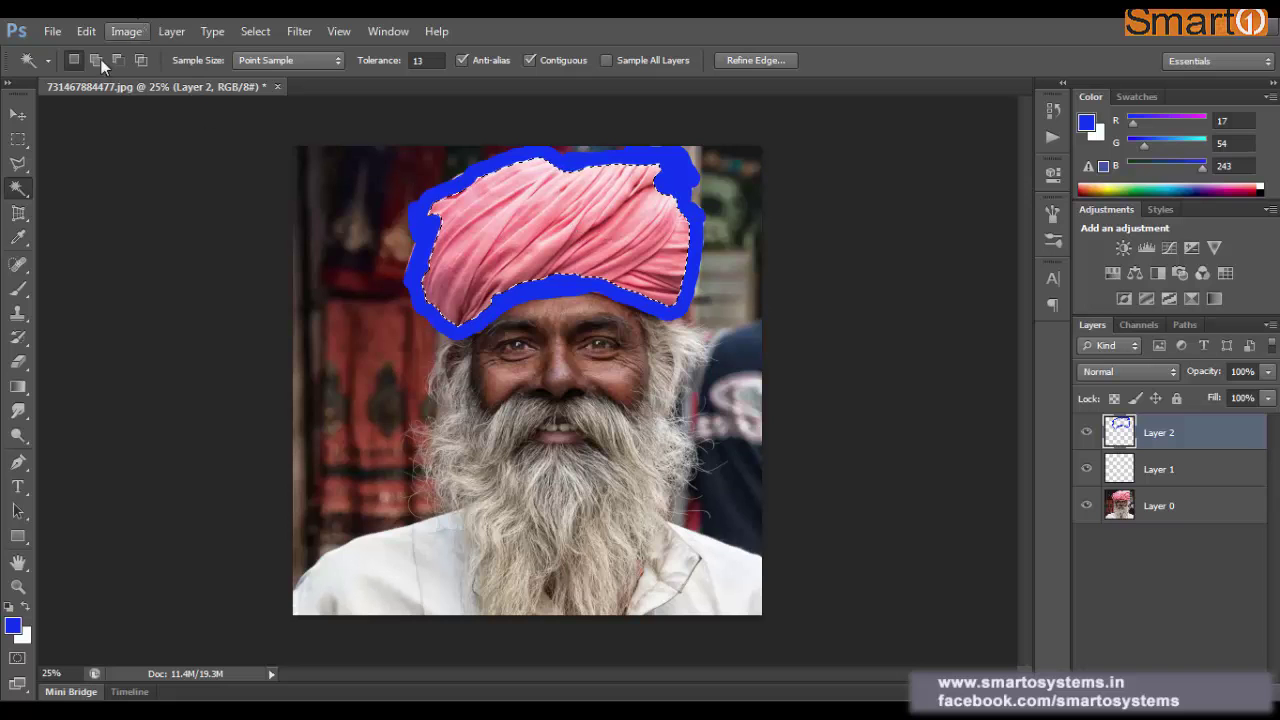
# Fill the selected turban area with the background colour in Normal mode at 100% opacity
pyautogui.click(127, 32)
pyautogui.moveTo(88, 33)
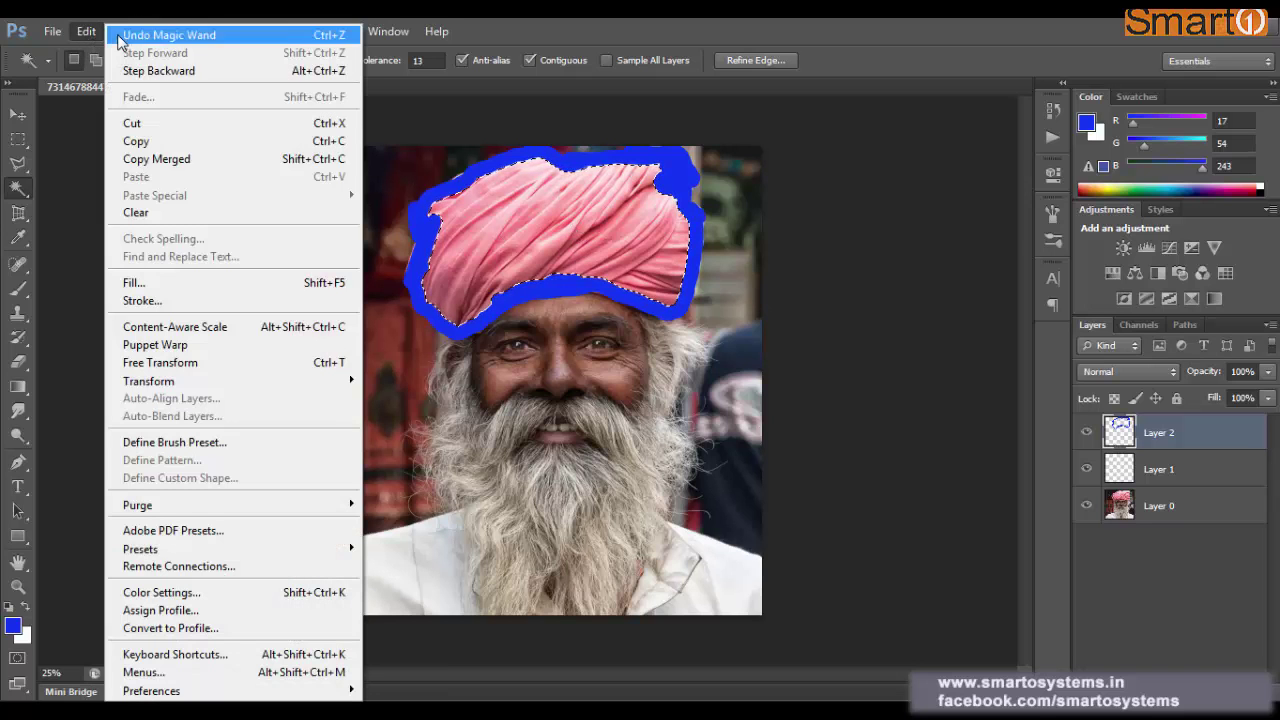
pyautogui.click(167, 284)
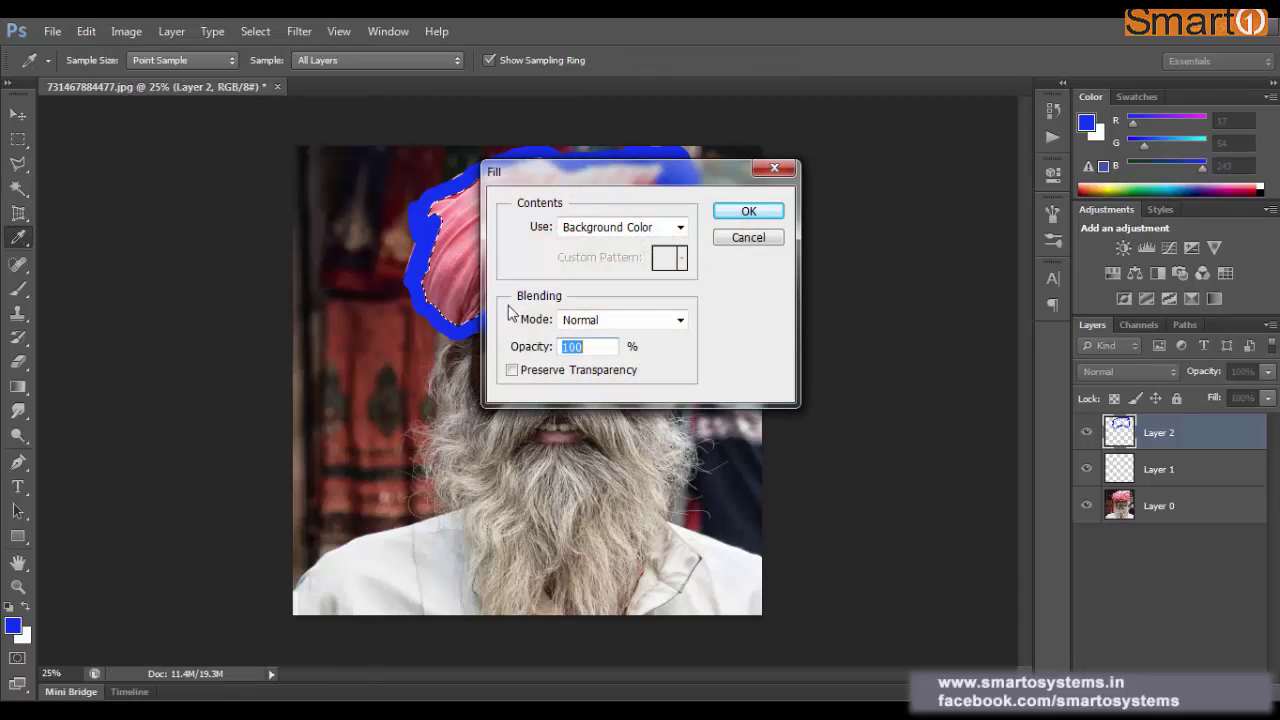
pyautogui.click(750, 212)
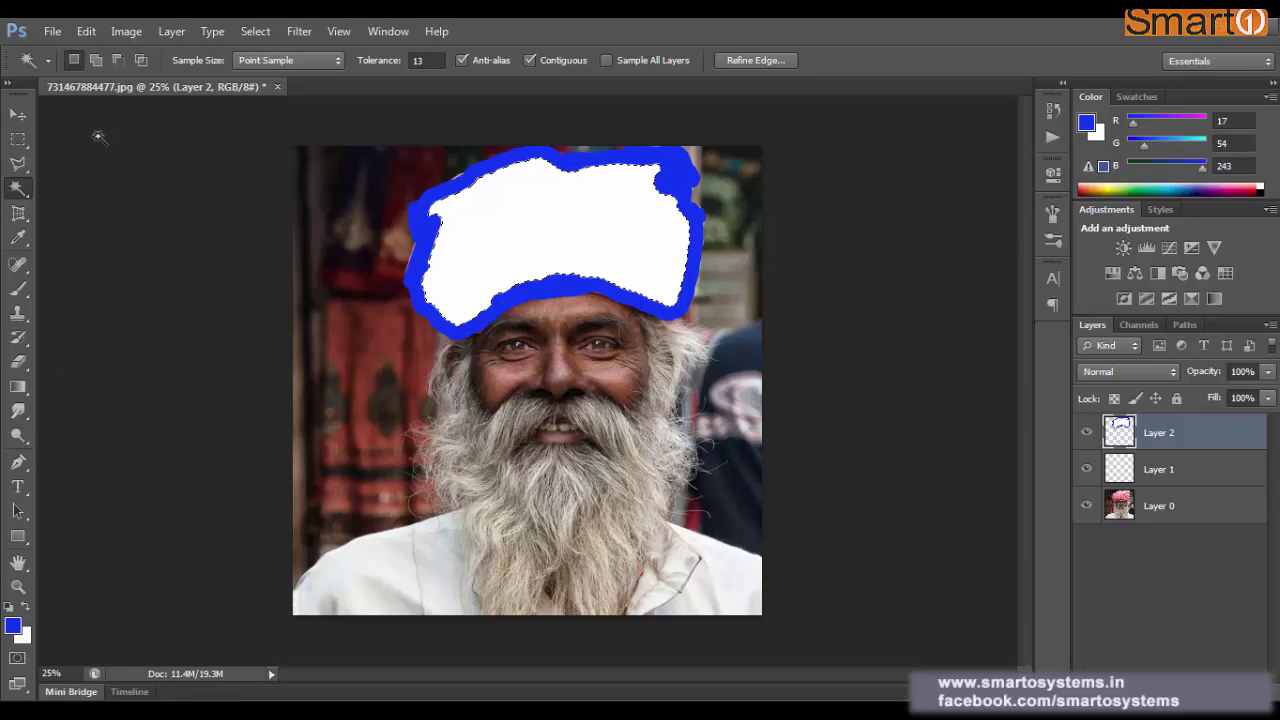
# Fill the selected turban area with the foreground colour at 100% opacity and clear the selection
pyautogui.click(90, 31)
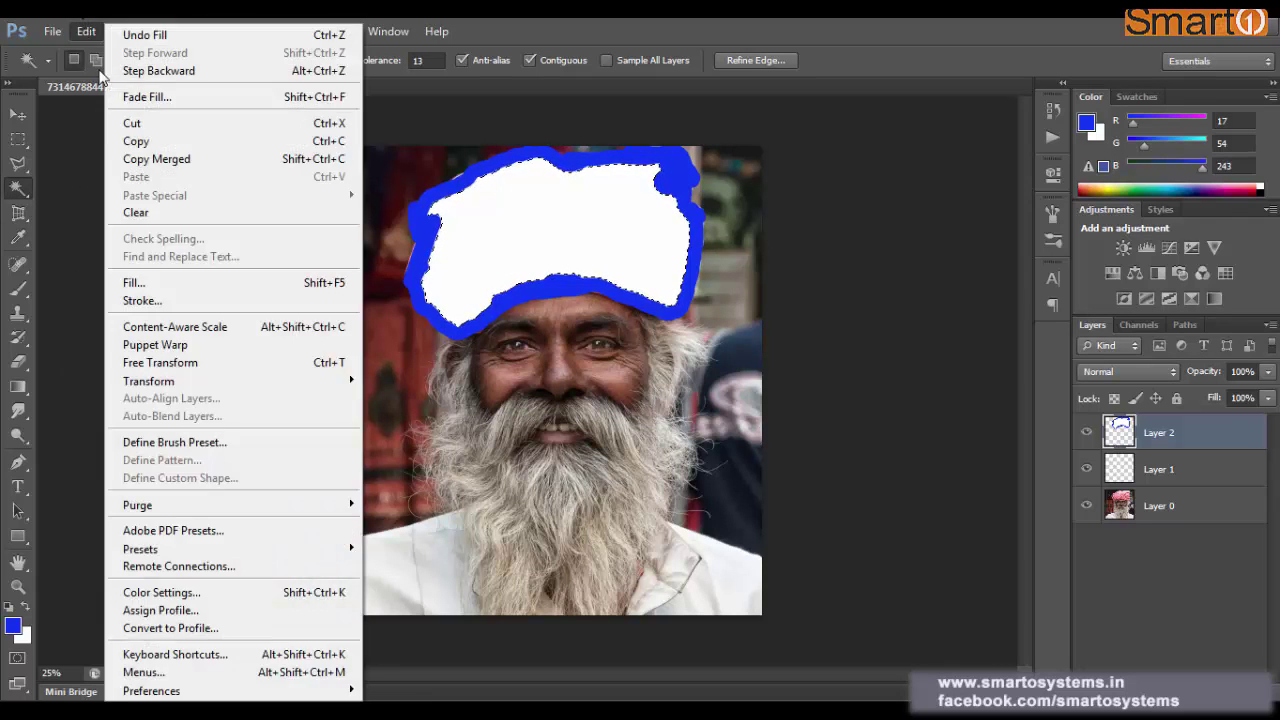
pyautogui.click(164, 286)
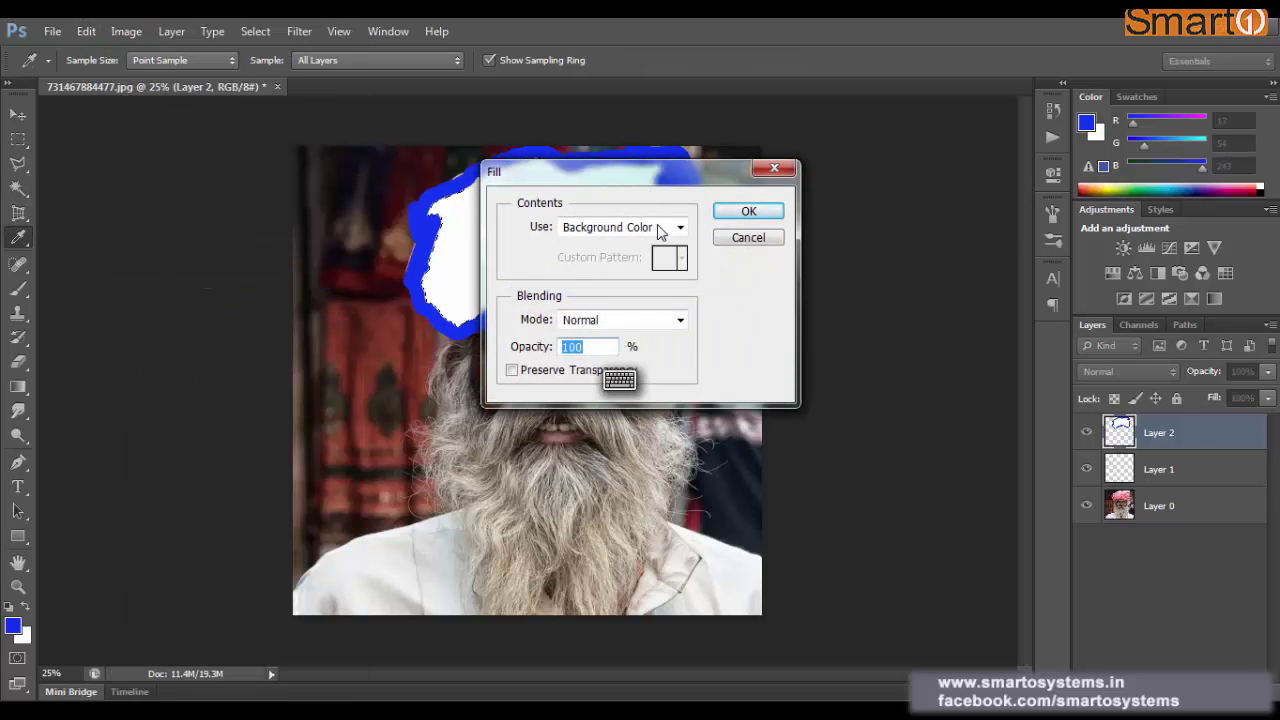
pyautogui.click(666, 228)
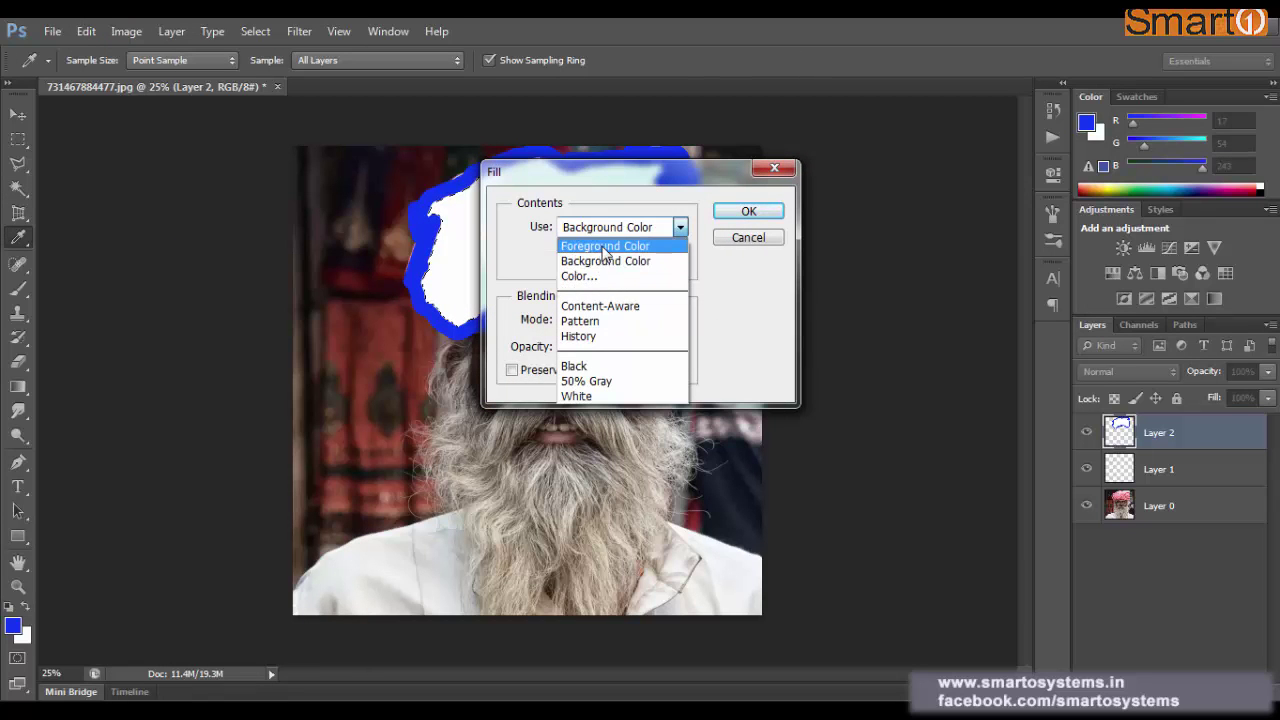
pyautogui.click(604, 247)
pyautogui.click(748, 211)
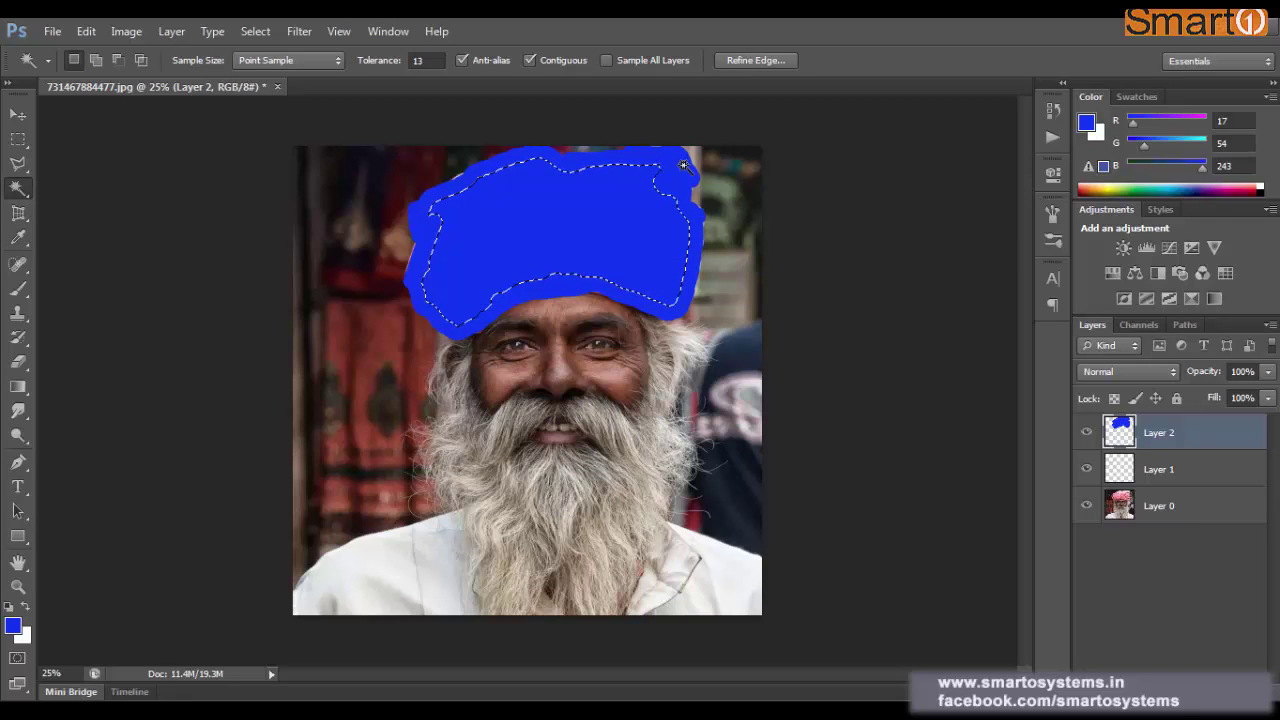
pyautogui.hotkey('ctrl', 'd')
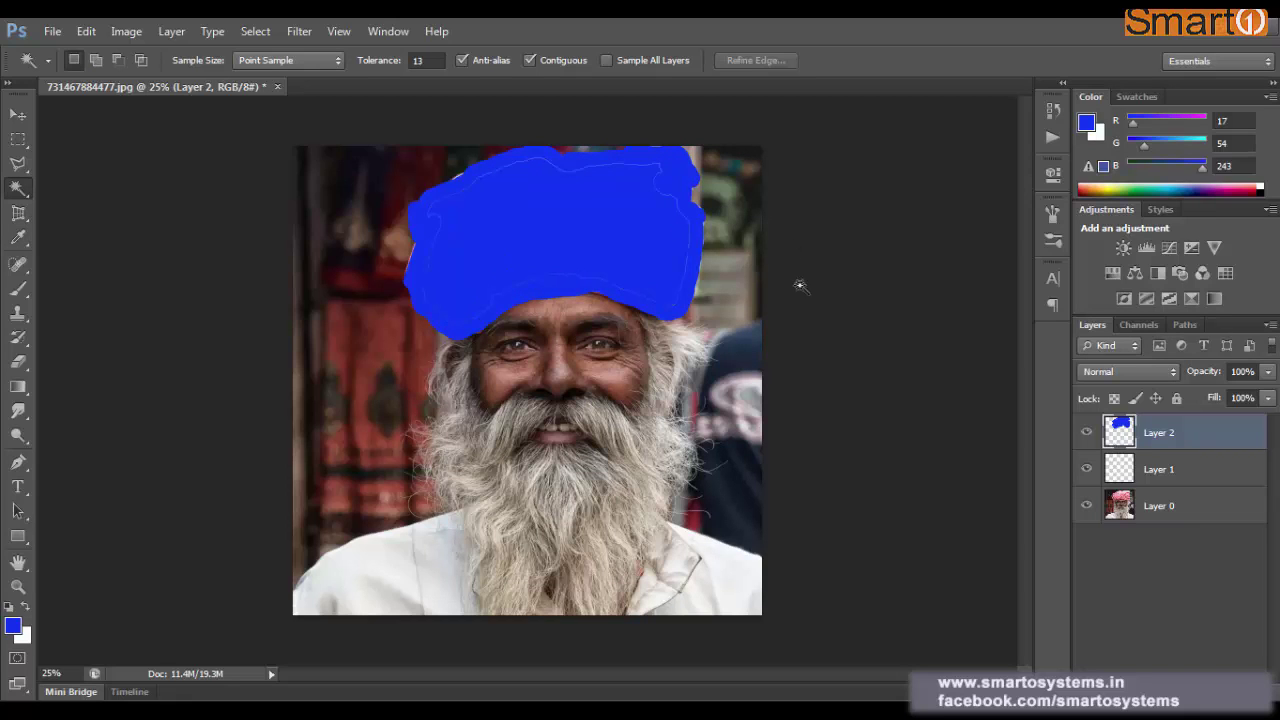
# Set the blue turban layer's blending mode to Multiply
pyautogui.click(1162, 371)
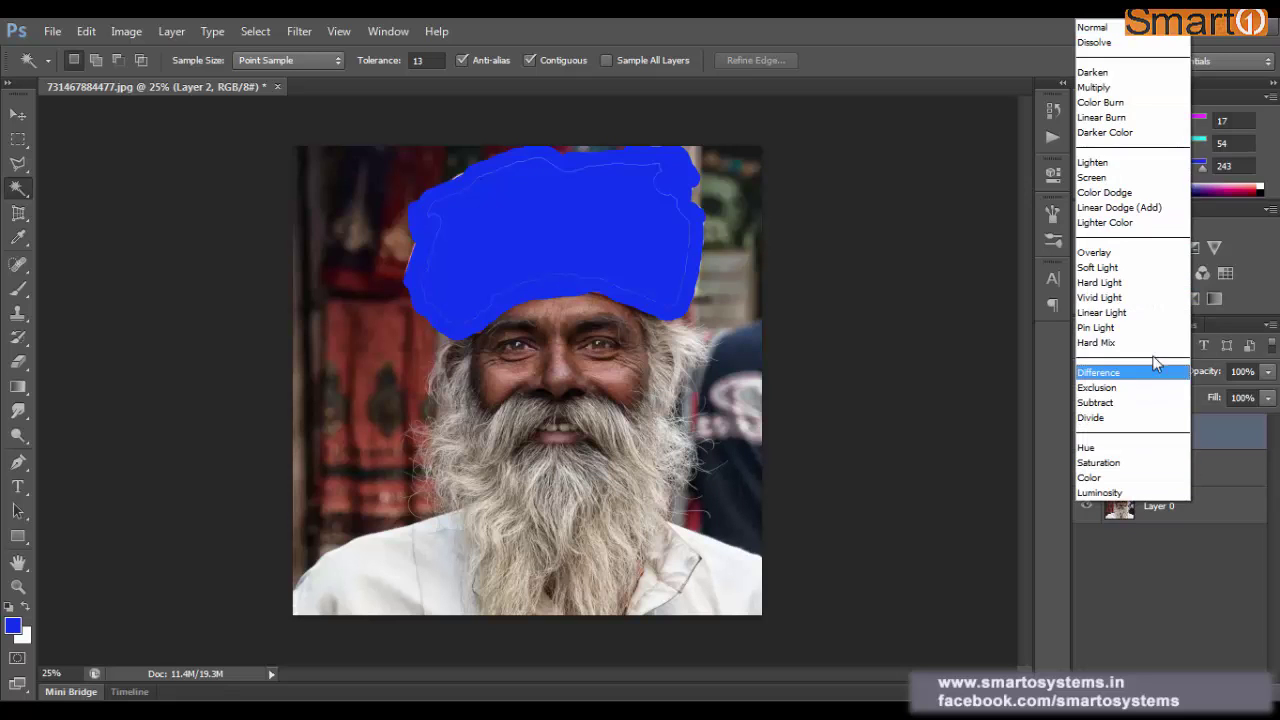
pyautogui.click(1134, 29)
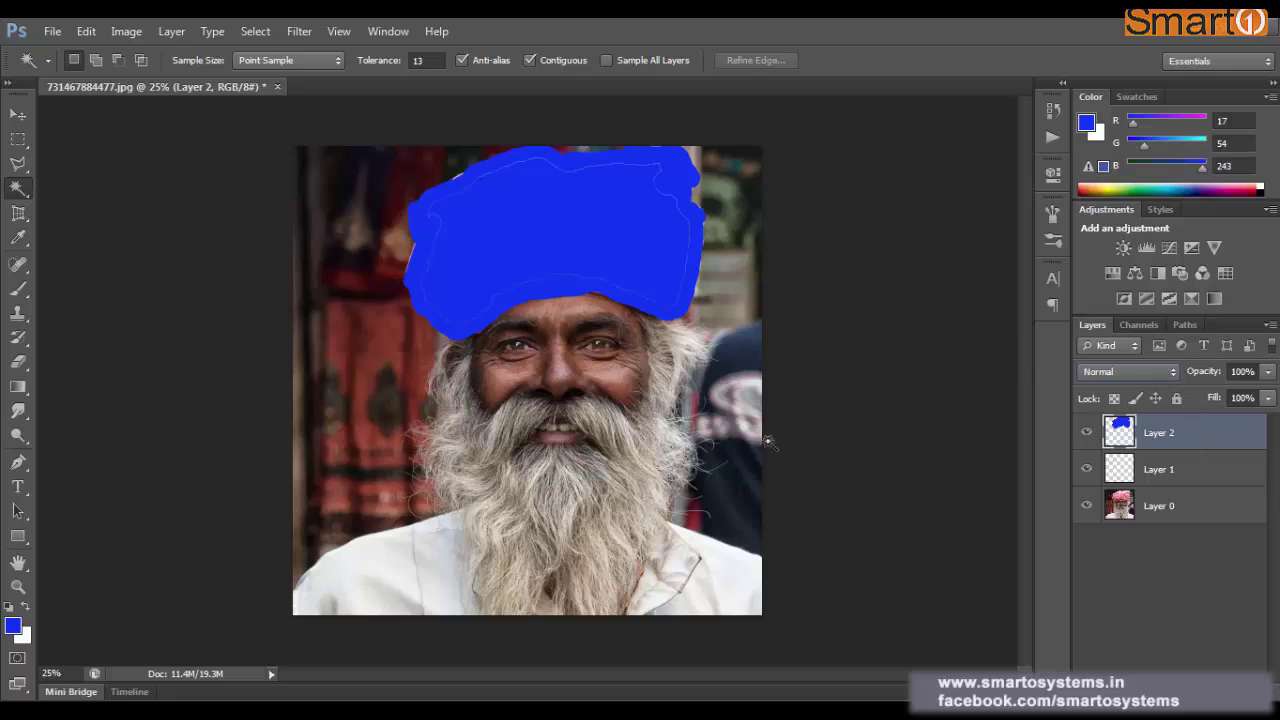
pyautogui.click(1090, 375)
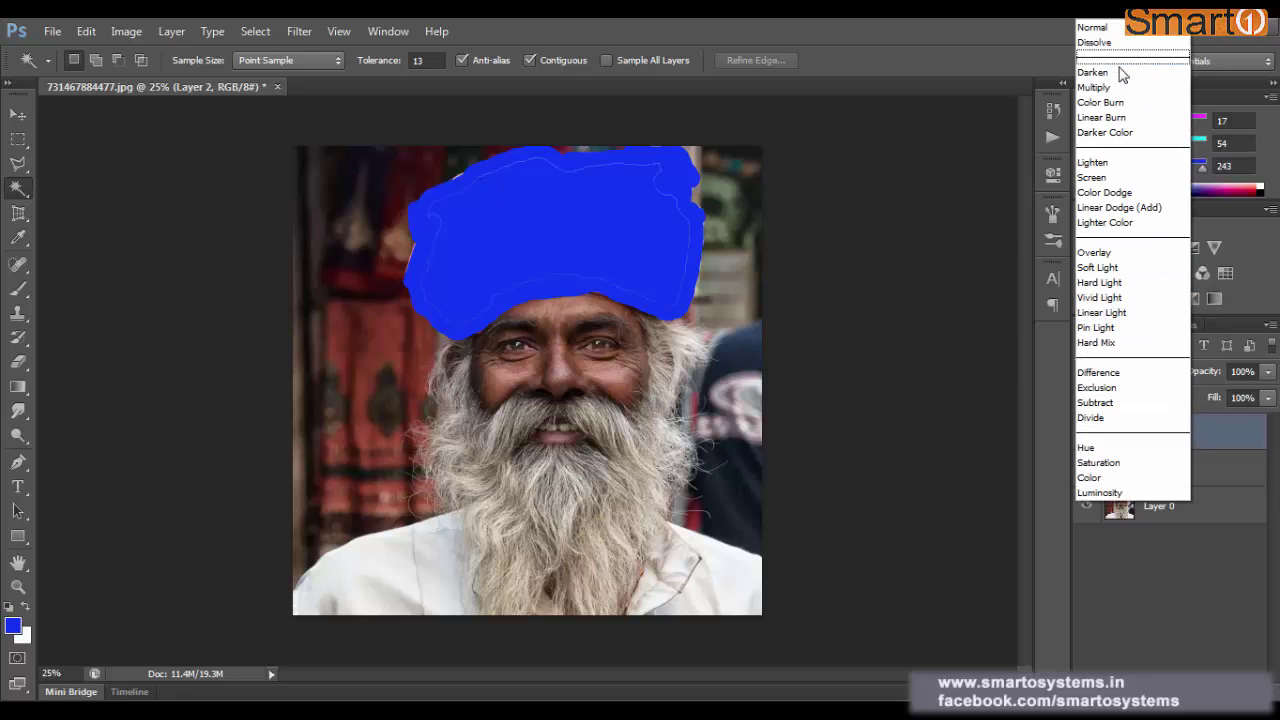
pyautogui.click(1120, 90)
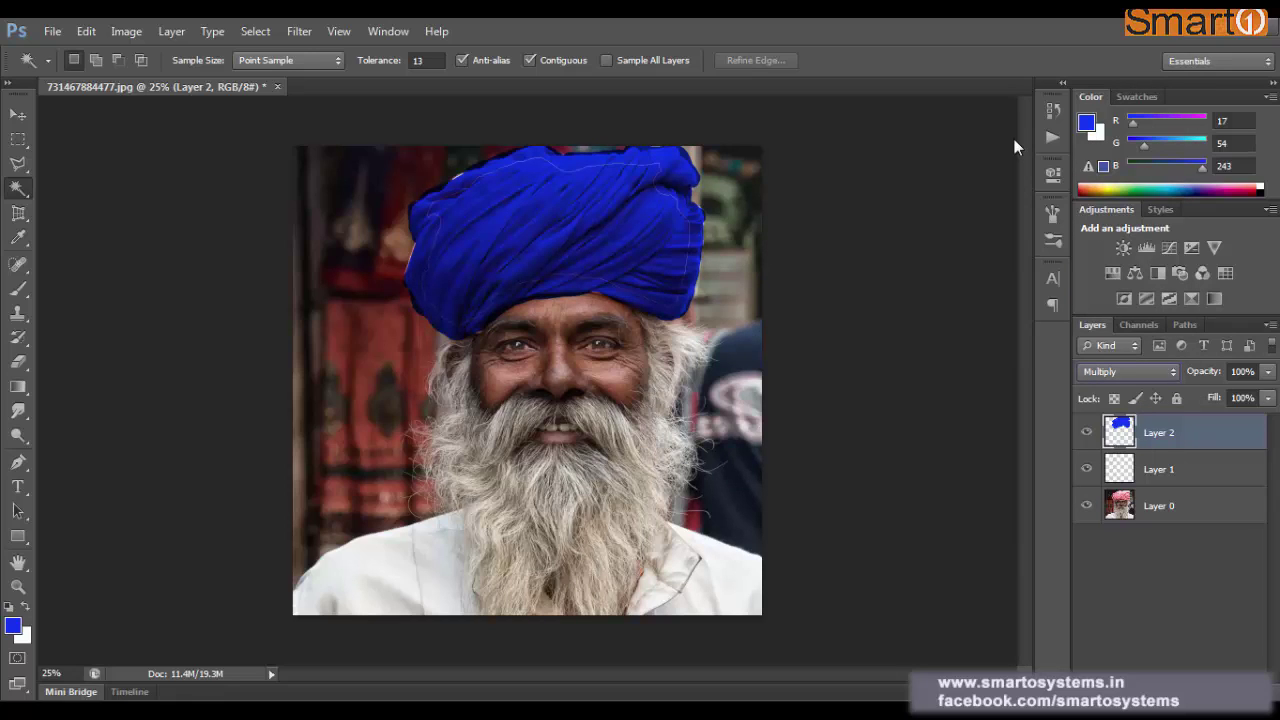
# Brush blue over the thin seam lines inside the turban and erase the excess colour along its lower left edge
pyautogui.click(18, 289)
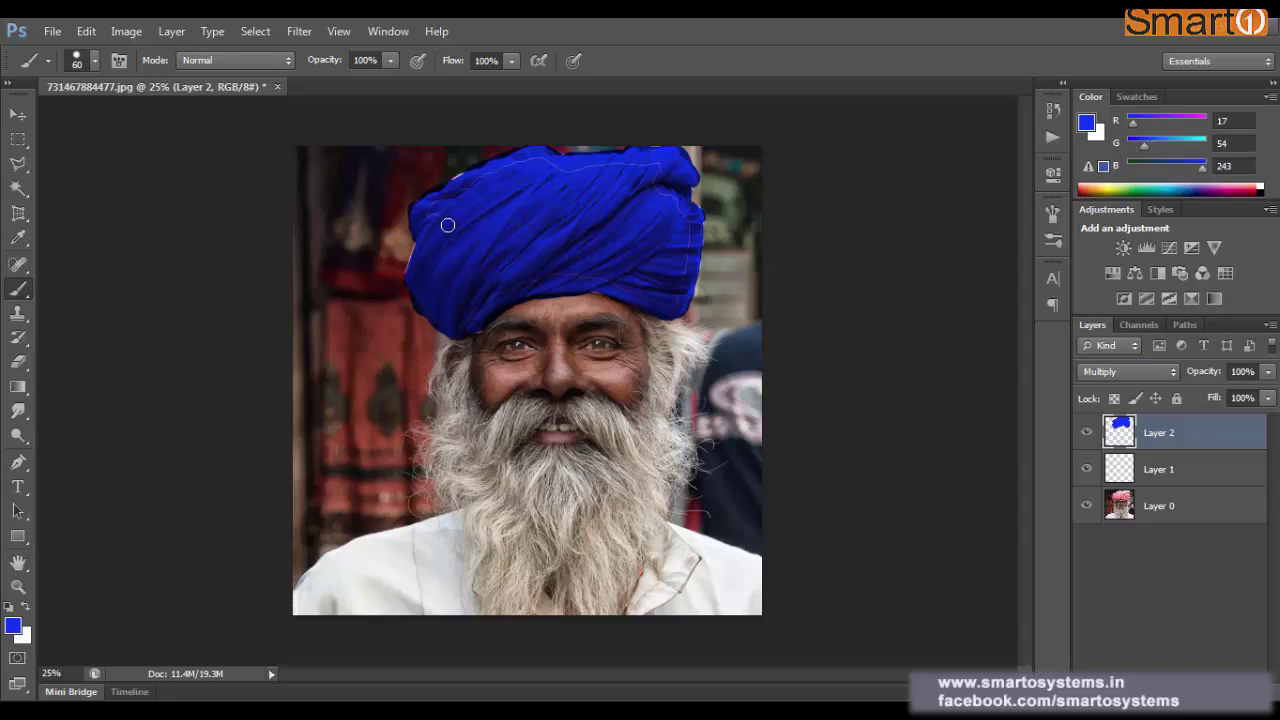
pyautogui.moveTo(431, 199)
pyautogui.mouseDown()
pyautogui.moveTo(535, 159)
pyautogui.moveTo(574, 174)
pyautogui.moveTo(662, 167)
pyautogui.moveTo(687, 222)
pyautogui.moveTo(670, 305)
pyautogui.mouseUp()
pyautogui.click(18, 362)
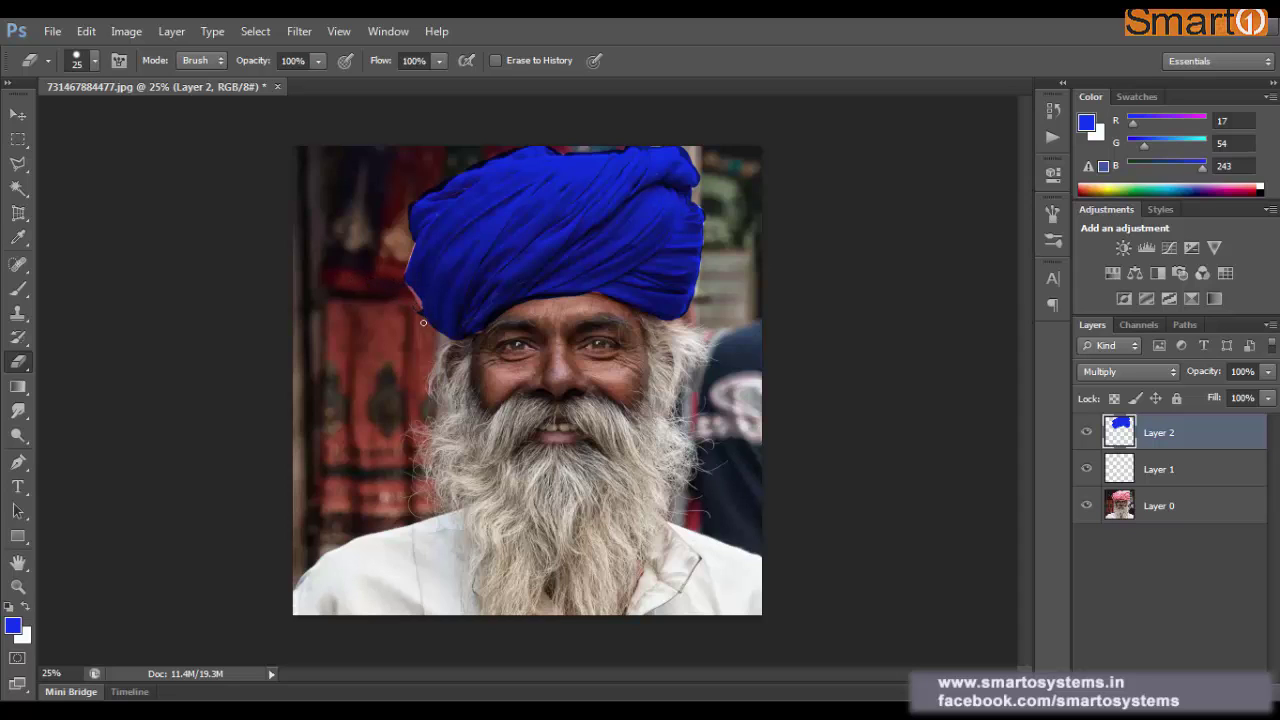
pyautogui.moveTo(416, 331); pyautogui.dragTo(398, 269)
# Move the blue shape down over the man's eyes and set its layer's blending mode to Vivid Light
pyautogui.click(18, 114)
pyautogui.moveTo(566, 240)
pyautogui.mouseDown()
pyautogui.moveTo(550, 378)
pyautogui.moveTo(425, 393)
pyautogui.moveTo(370, 375)
pyautogui.moveTo(713, 497)
pyautogui.moveTo(400, 245)
pyautogui.moveTo(485, 355)
pyautogui.moveTo(644, 354)
pyautogui.moveTo(576, 250)
pyautogui.moveTo(620, 290)
pyautogui.moveTo(605, 313)
pyautogui.mouseUp()
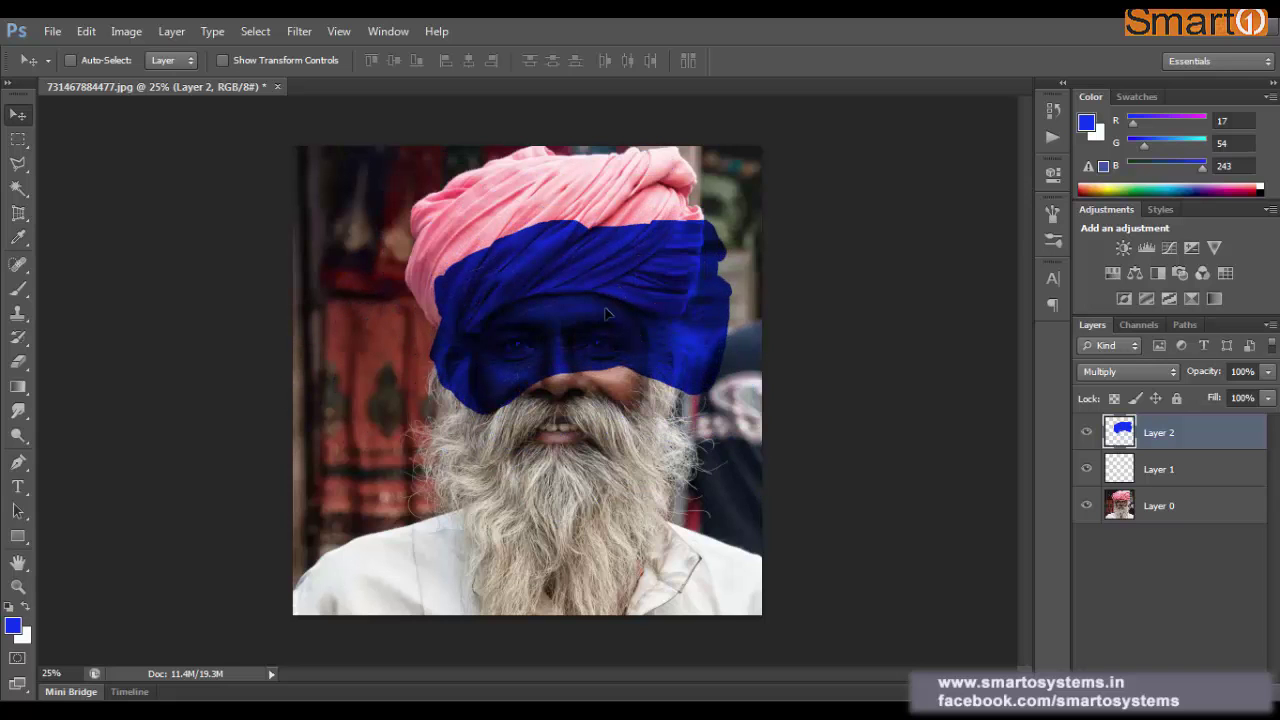
pyautogui.click(1165, 372)
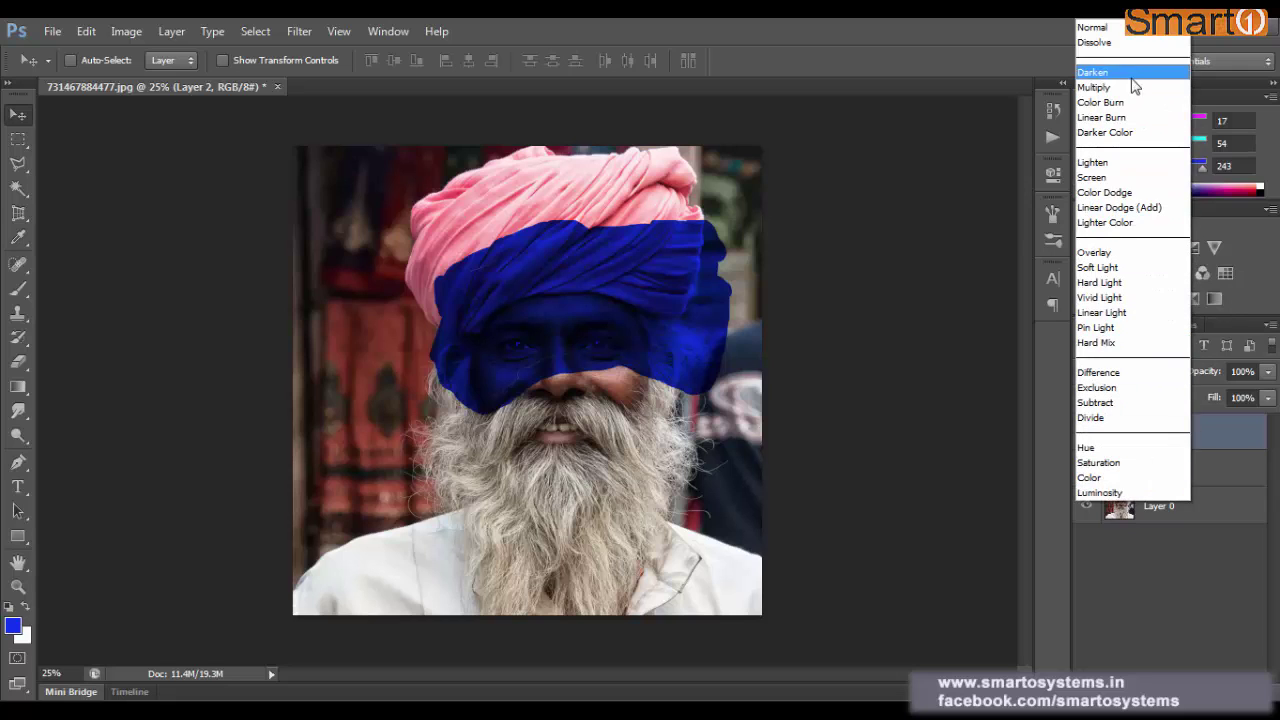
pyautogui.click(1143, 297)
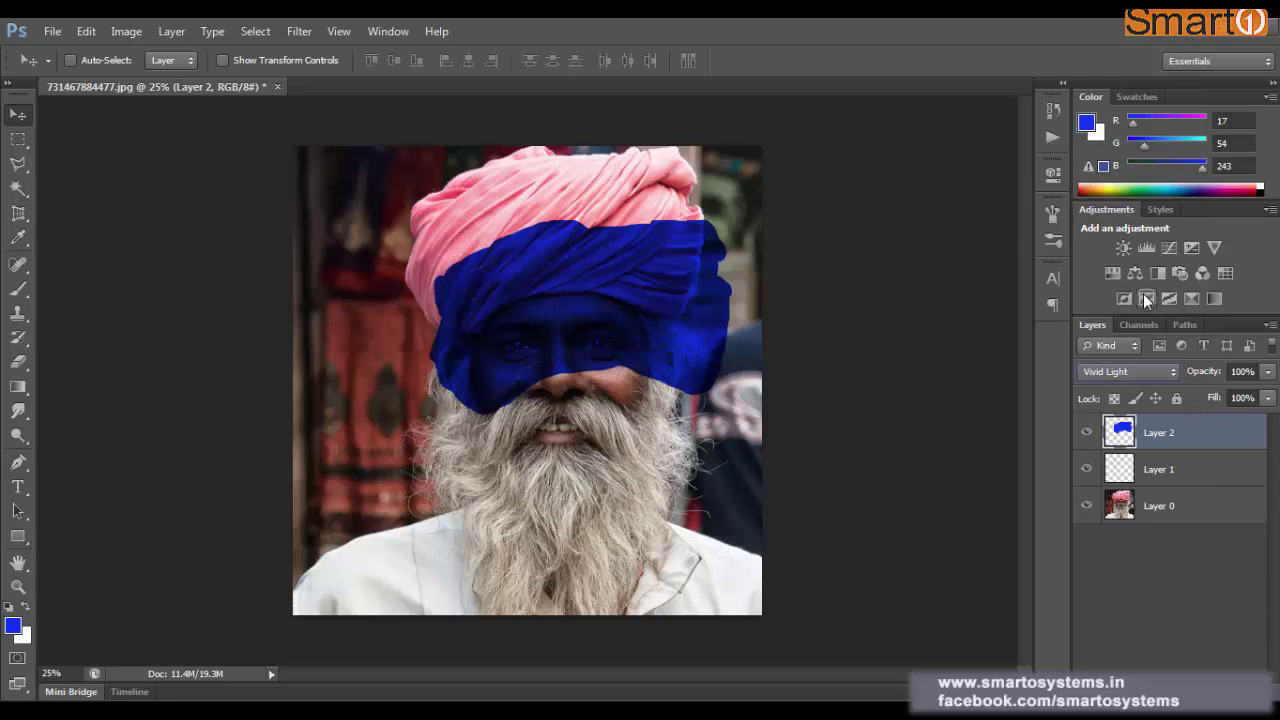
# Step the blue shape layer's blending mode backward through the modes from Vivid Light to Dissolve
pyautogui.press('Up')
pyautogui.press('Up')
pyautogui.press('Up')
pyautogui.press('Up')
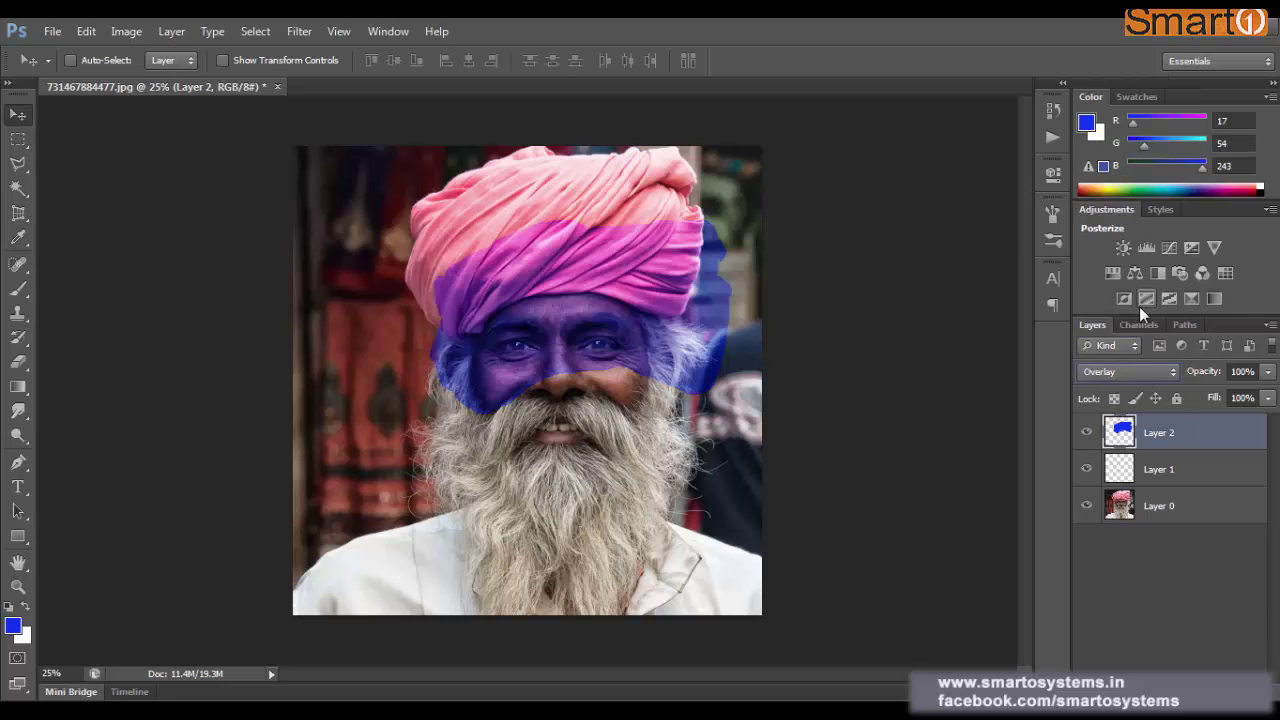
pyautogui.press('Up')
pyautogui.press('Up')
pyautogui.press('Up')
pyautogui.press('Up')
pyautogui.press('Up')
pyautogui.press('Up')
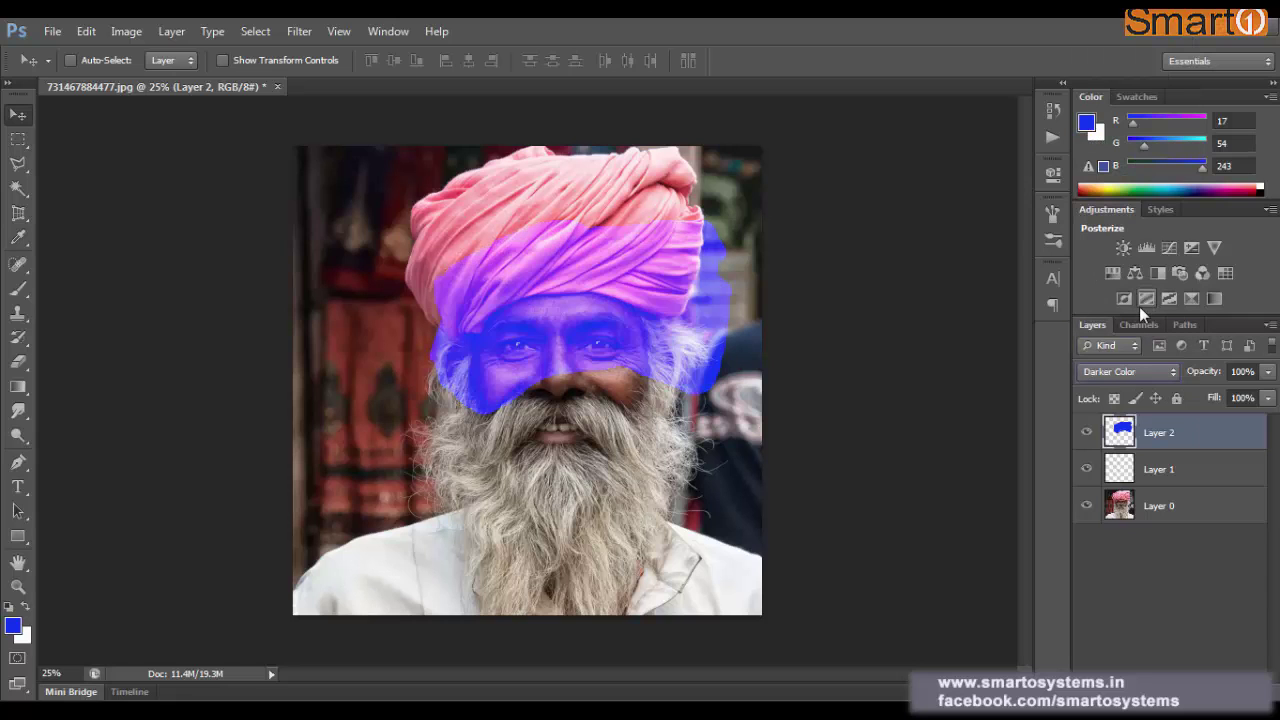
pyautogui.press('Up')
pyautogui.press('Up')
pyautogui.press('Up')
pyautogui.press('Up')
pyautogui.press('Up')
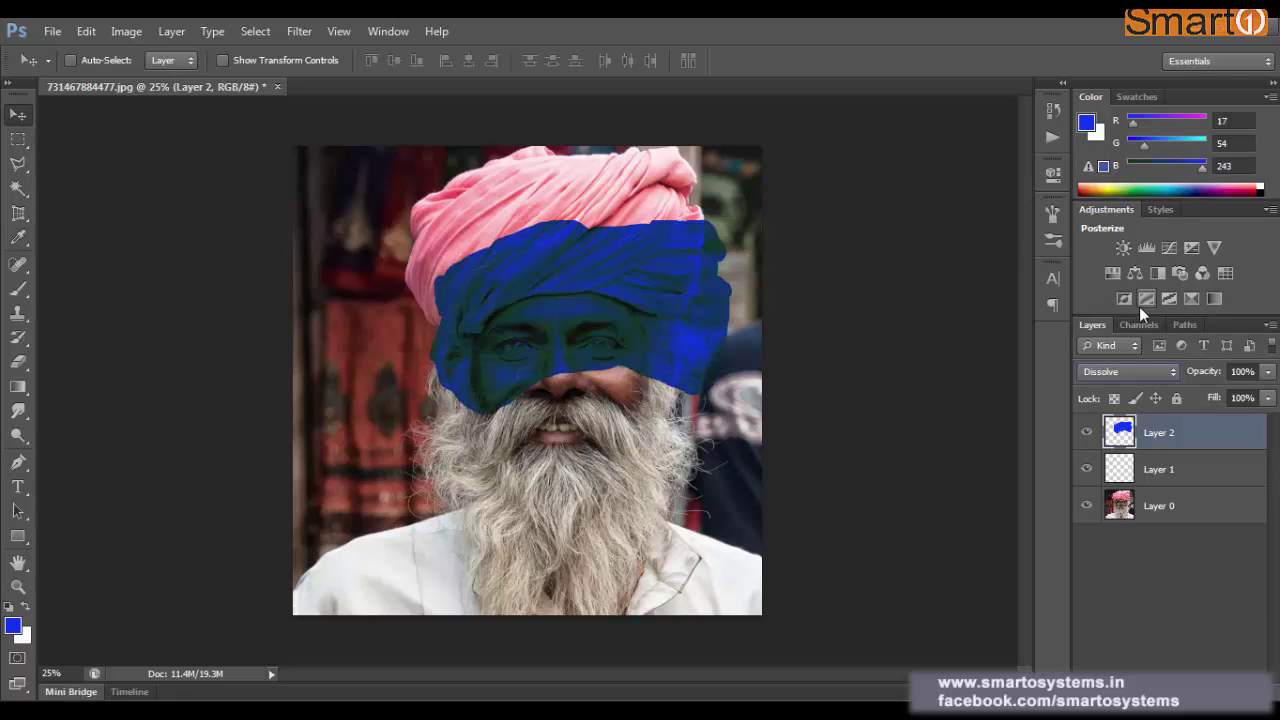
# Step the blue shape layer's blending mode forward through the darkening modes to Screen
pyautogui.press('Down')
pyautogui.press('Down')
pyautogui.press('Down')
pyautogui.press('Down')
pyautogui.press('Down')
pyautogui.press('Down')
pyautogui.press('Down')
pyautogui.press('Down')
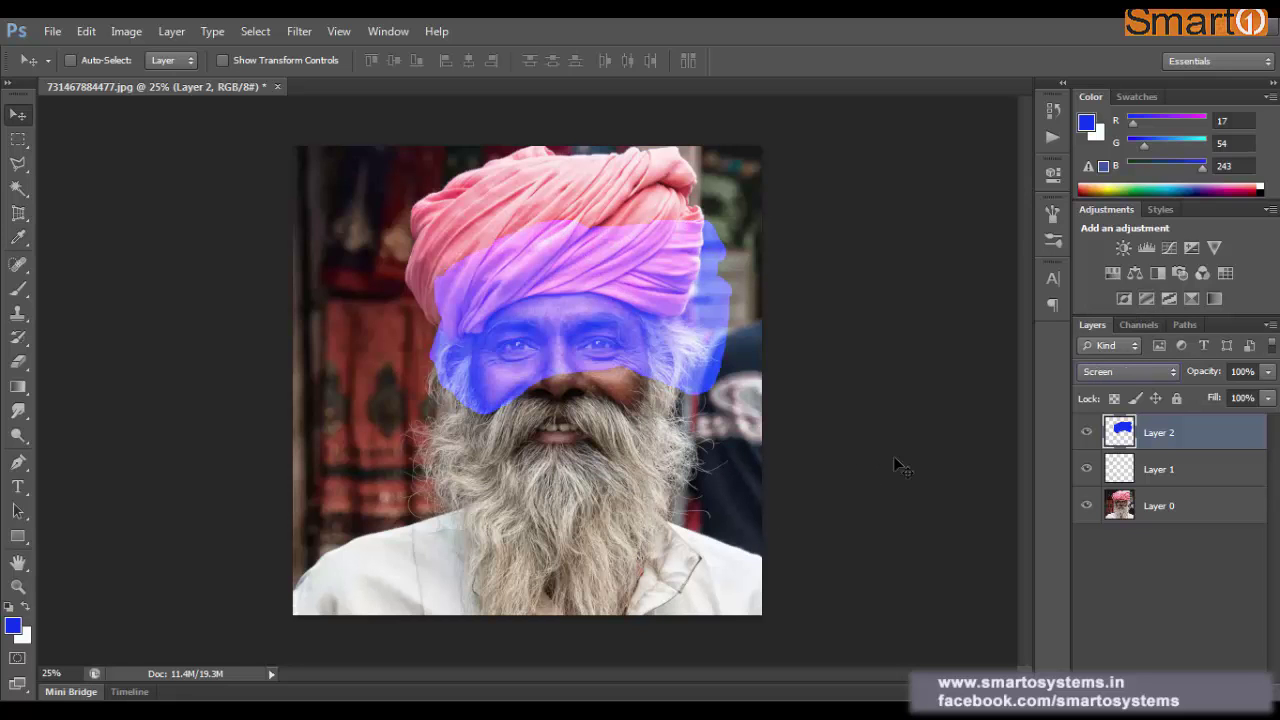
# Set the blue layer's blending mode to Multiply and move the blue shape back over the turban
pyautogui.click(1102, 369)
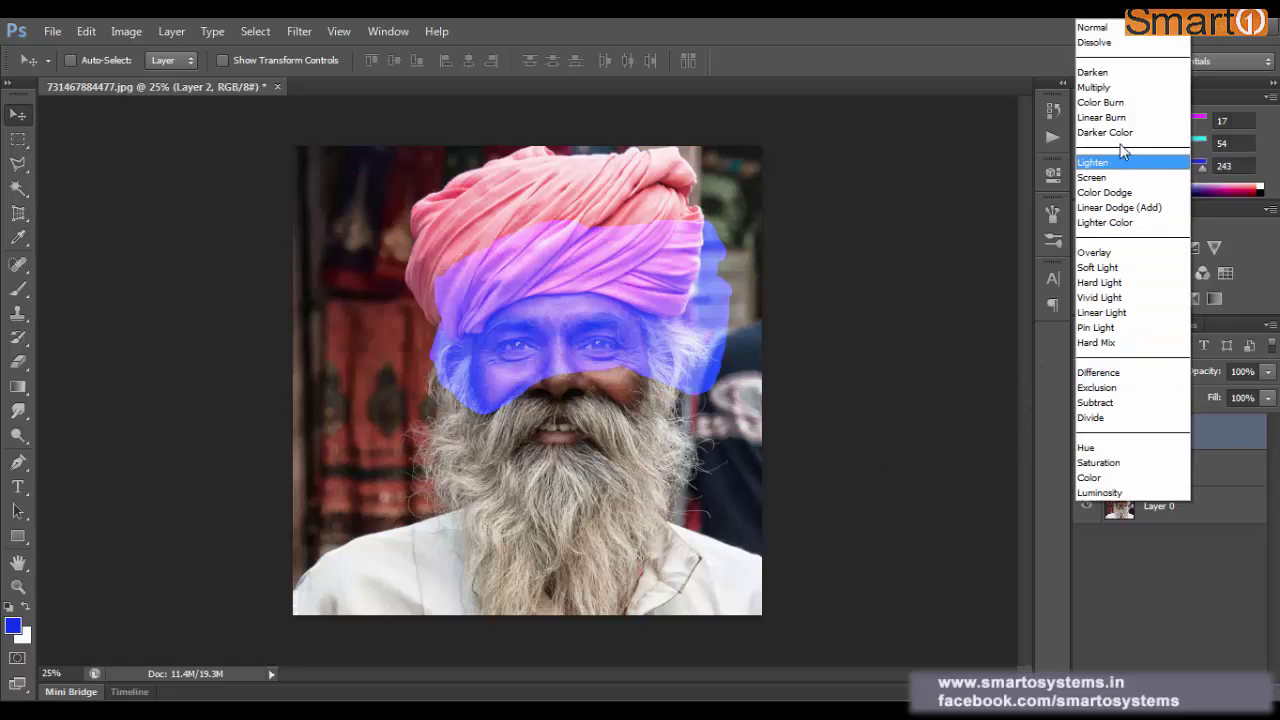
pyautogui.click(1125, 90)
pyautogui.moveTo(632, 318); pyautogui.dragTo(619, 241)
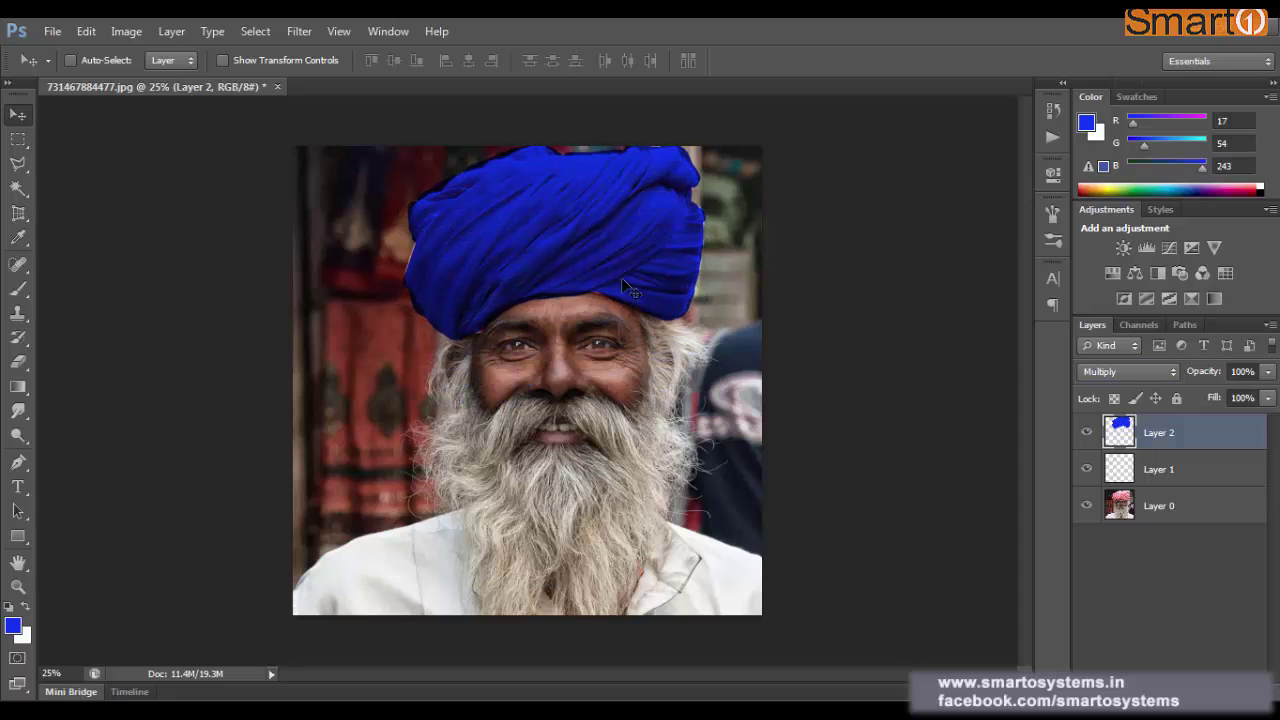
# Try adjusting the opacity of the blue turban layer, leaving it at 100%
pyautogui.click(1268, 372)
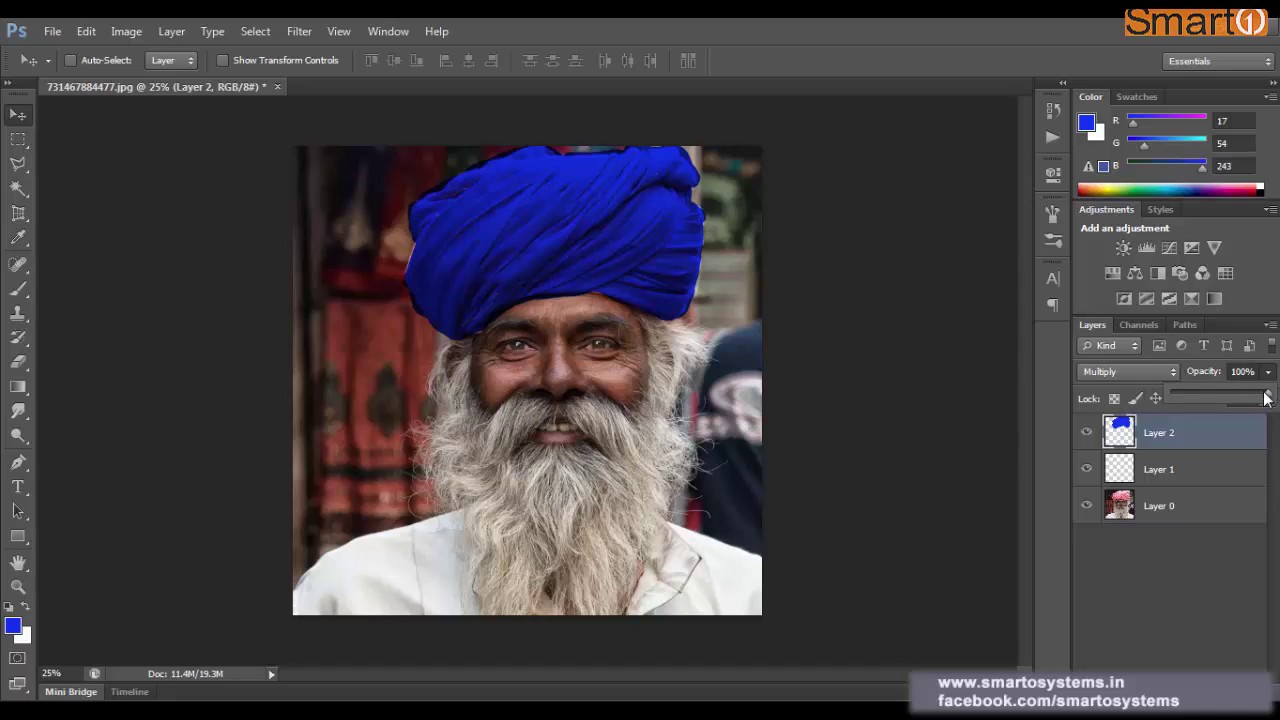
pyautogui.moveTo(1266, 397)
pyautogui.mouseDown()
pyautogui.moveTo(1202, 403)
pyautogui.moveTo(1268, 395)
pyautogui.mouseUp()
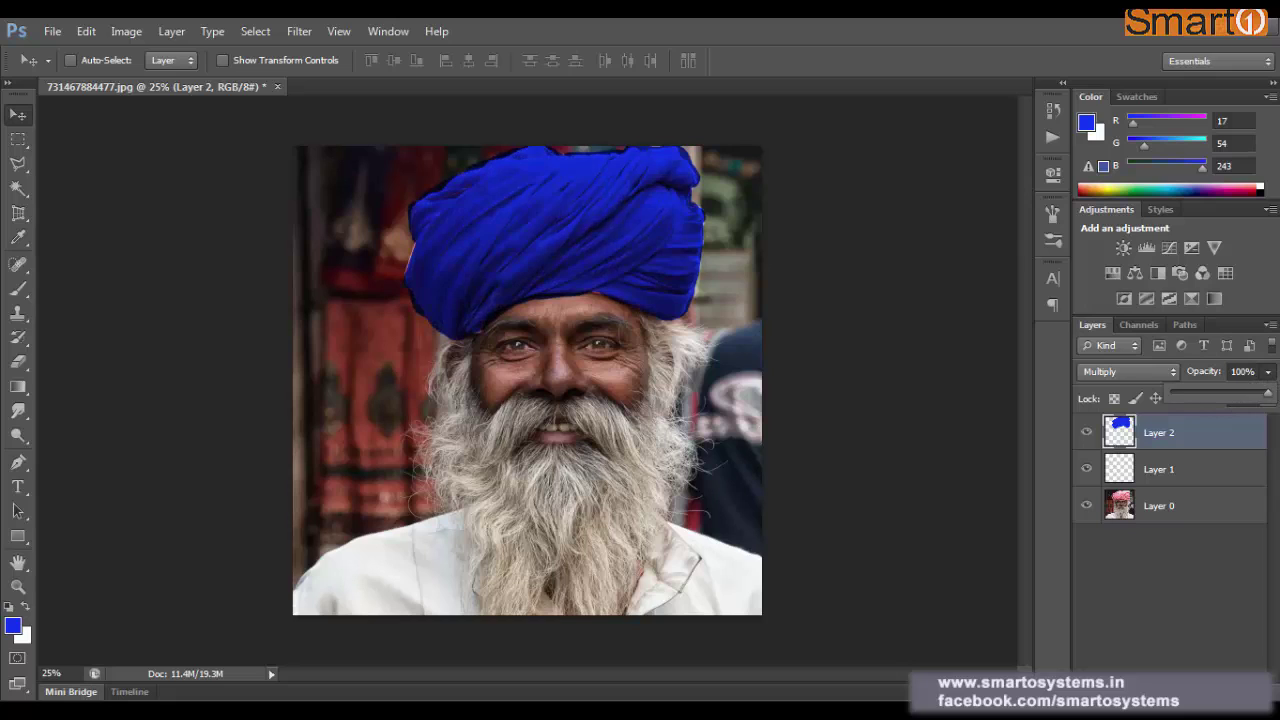
pyautogui.click(1205, 478)
# Delete Layer 2 containing the blue turban colour
pyautogui.click(1204, 442)
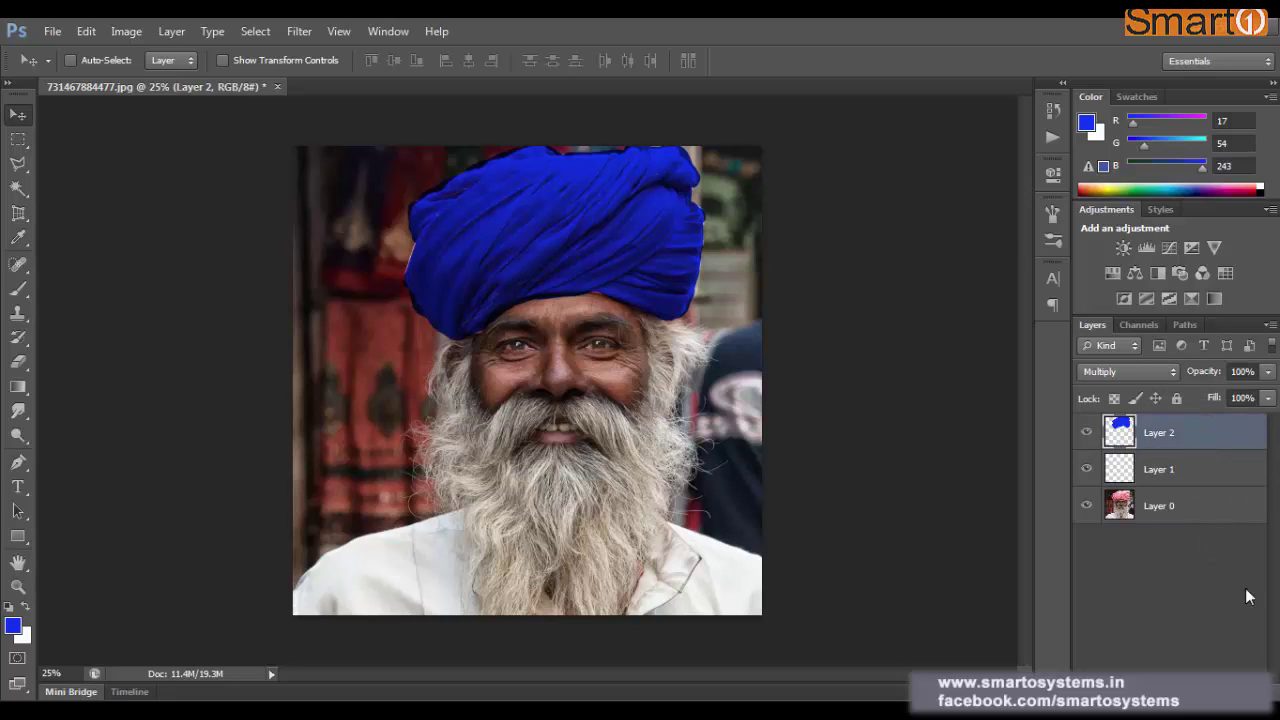
pyautogui.click(1258, 691)
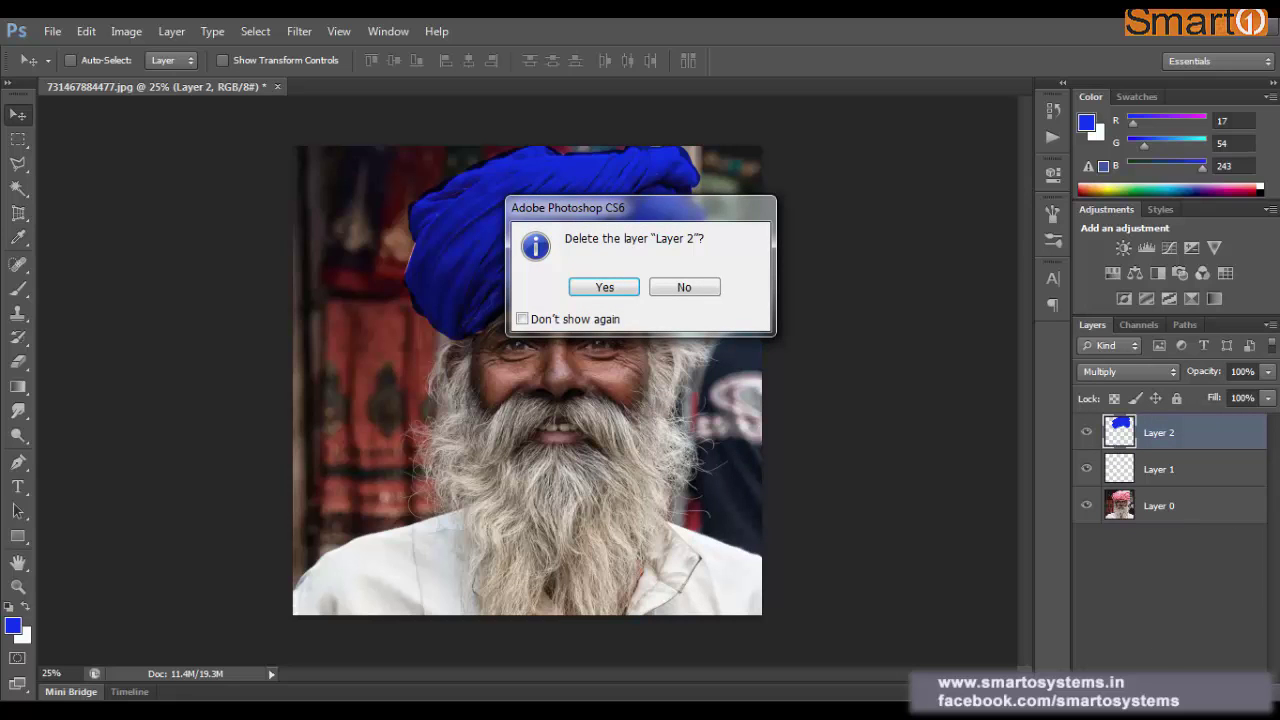
pyautogui.click(610, 289)
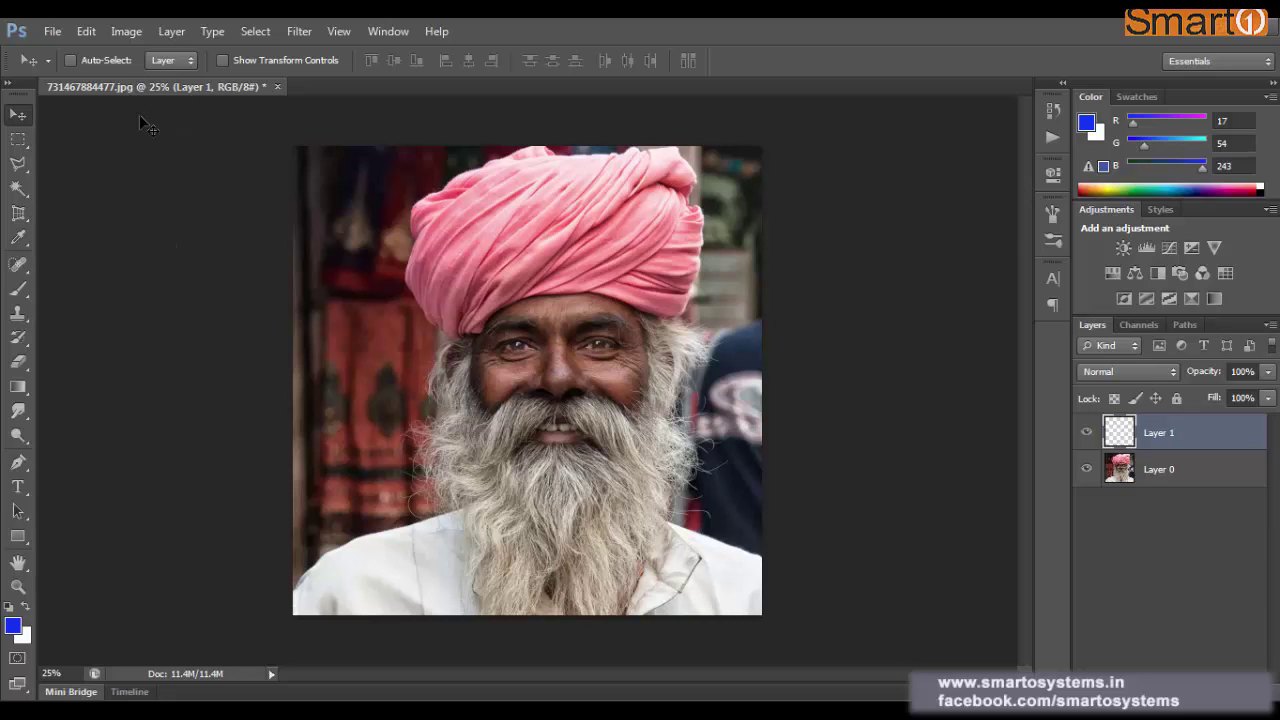
# Convert the empty Layer 1 into the Background layer and turn it back into a regular layer
pyautogui.click(130, 33)
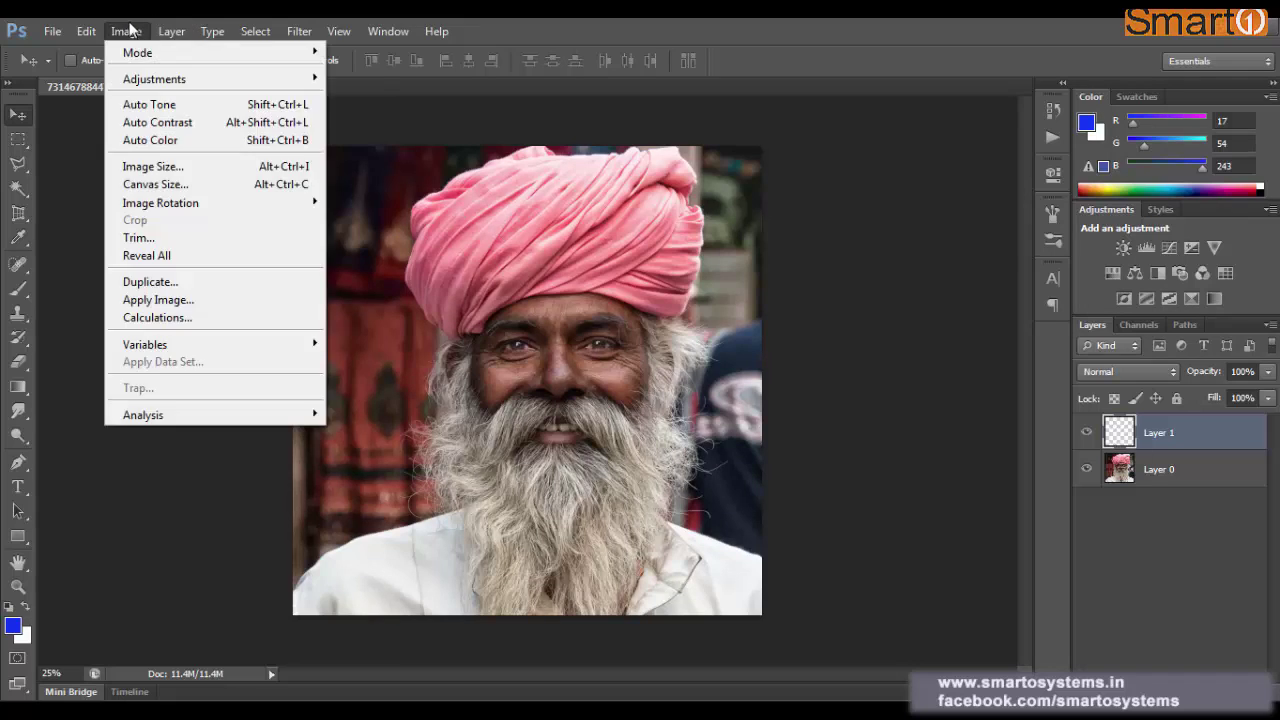
pyautogui.moveTo(171, 31)
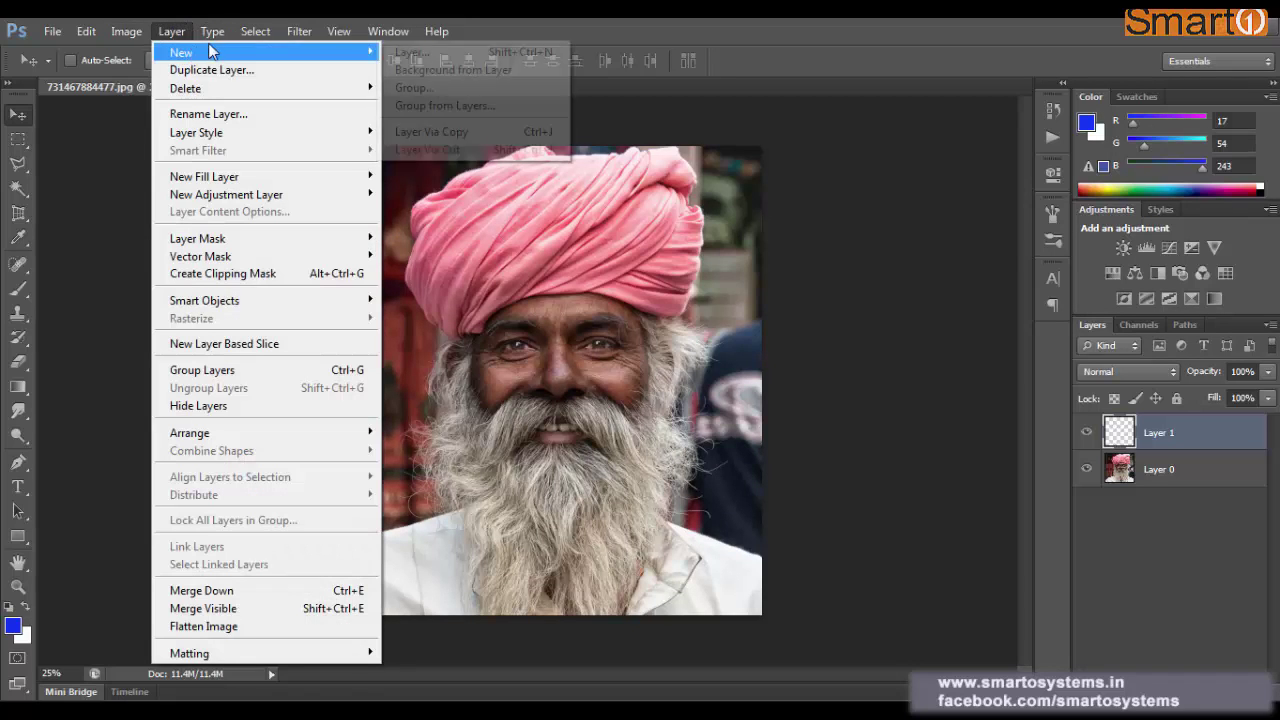
pyautogui.moveTo(364, 58)
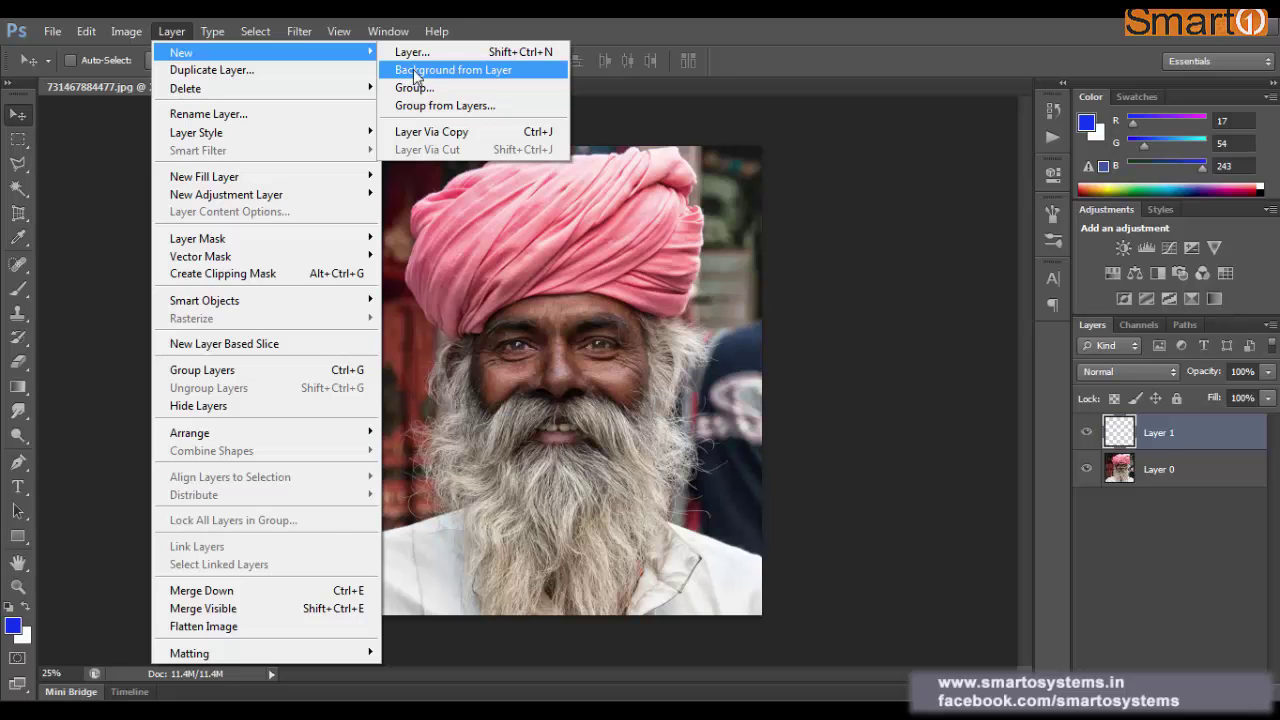
pyautogui.click(416, 72)
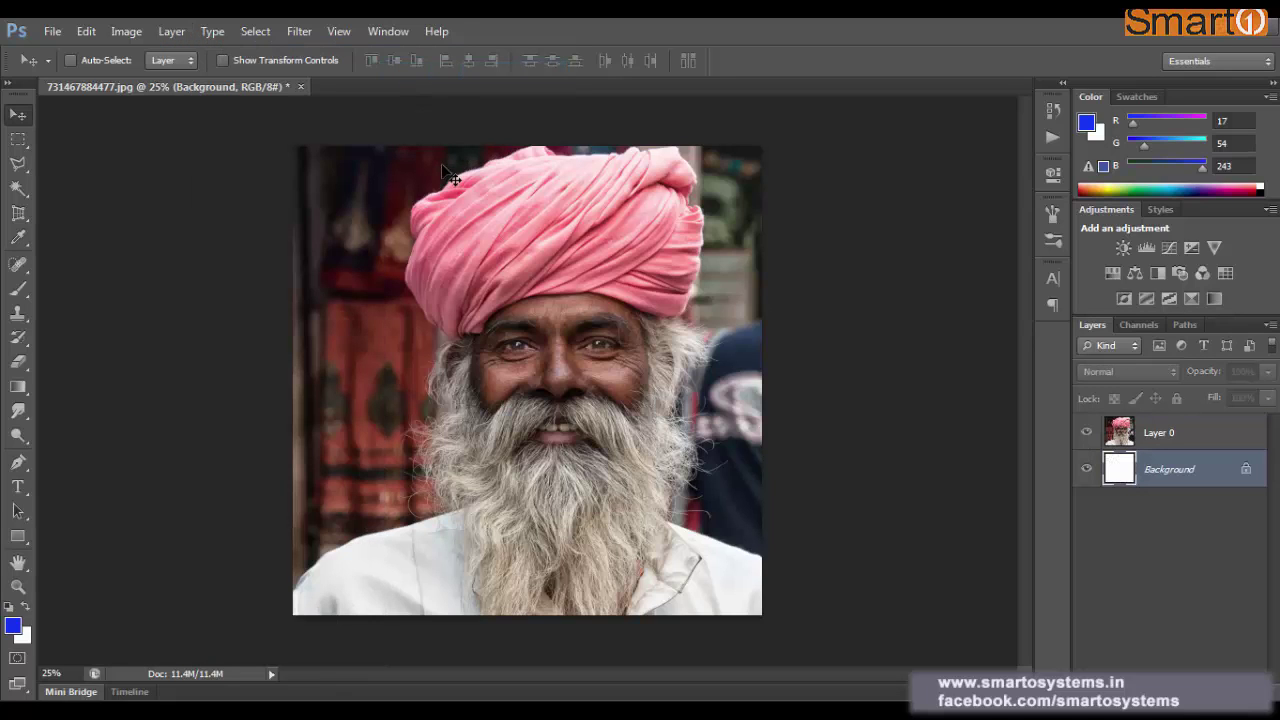
pyautogui.doubleClick(1172, 469)
pyautogui.click(806, 243)
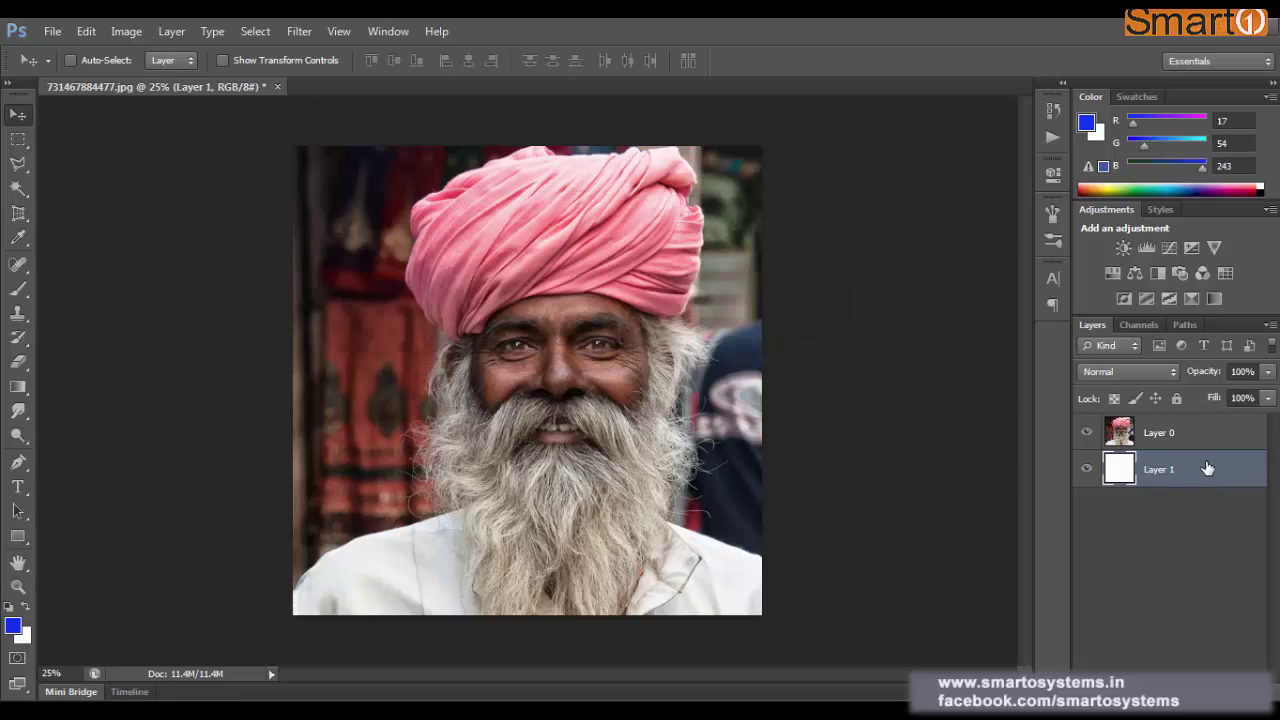
# Convert the photo layer, Layer 0, into the Background layer
pyautogui.moveTo(1196, 490); pyautogui.dragTo(1185, 438)
pyautogui.click(1185, 438)
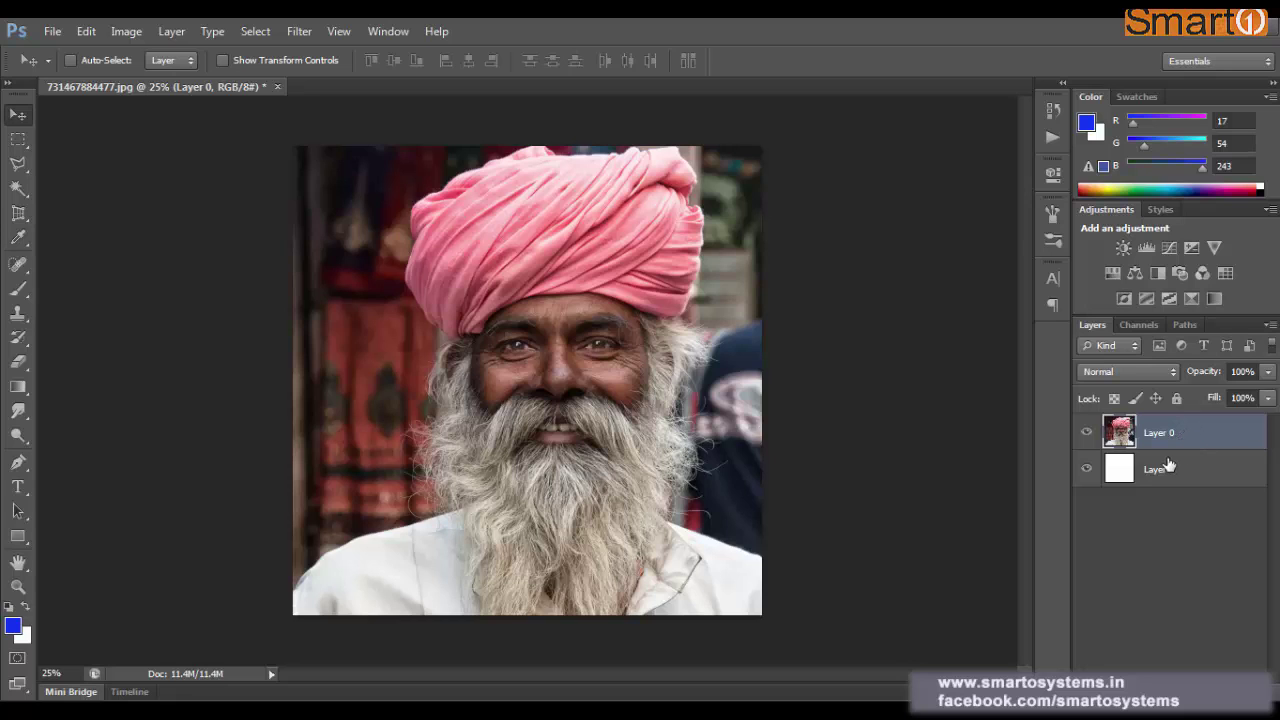
pyautogui.click(171, 31)
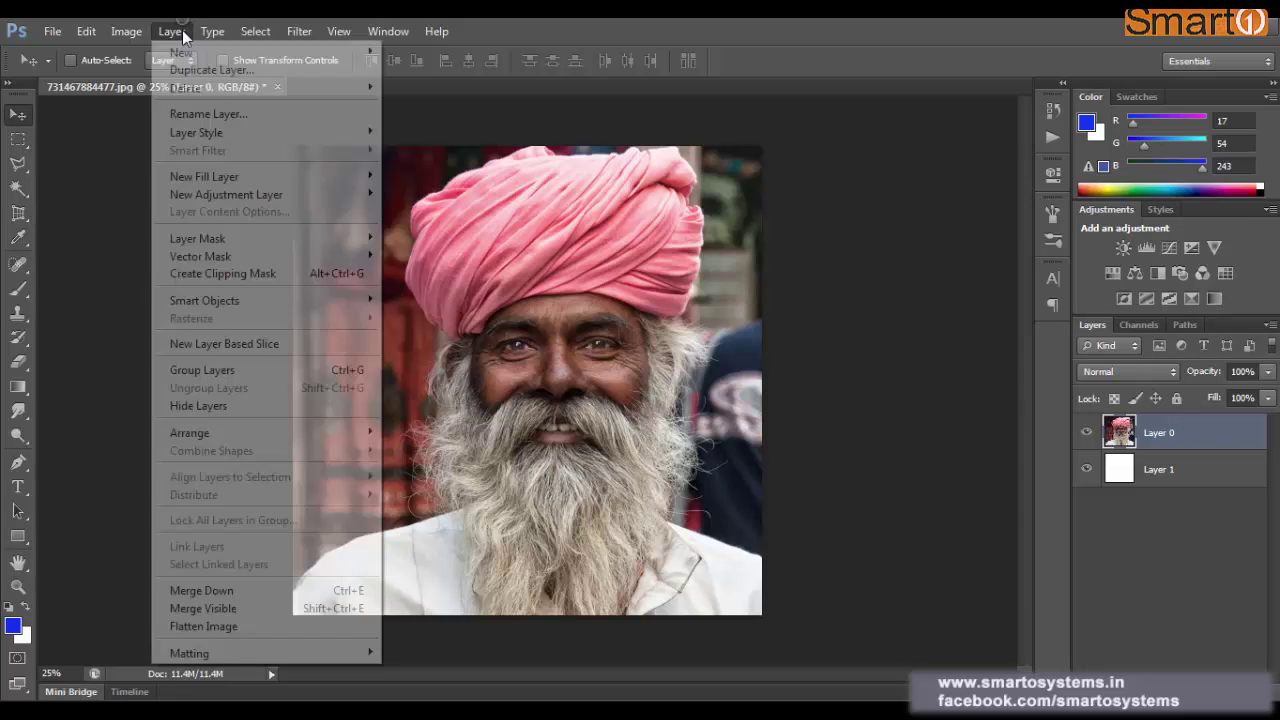
pyautogui.moveTo(350, 58)
pyautogui.click(431, 68)
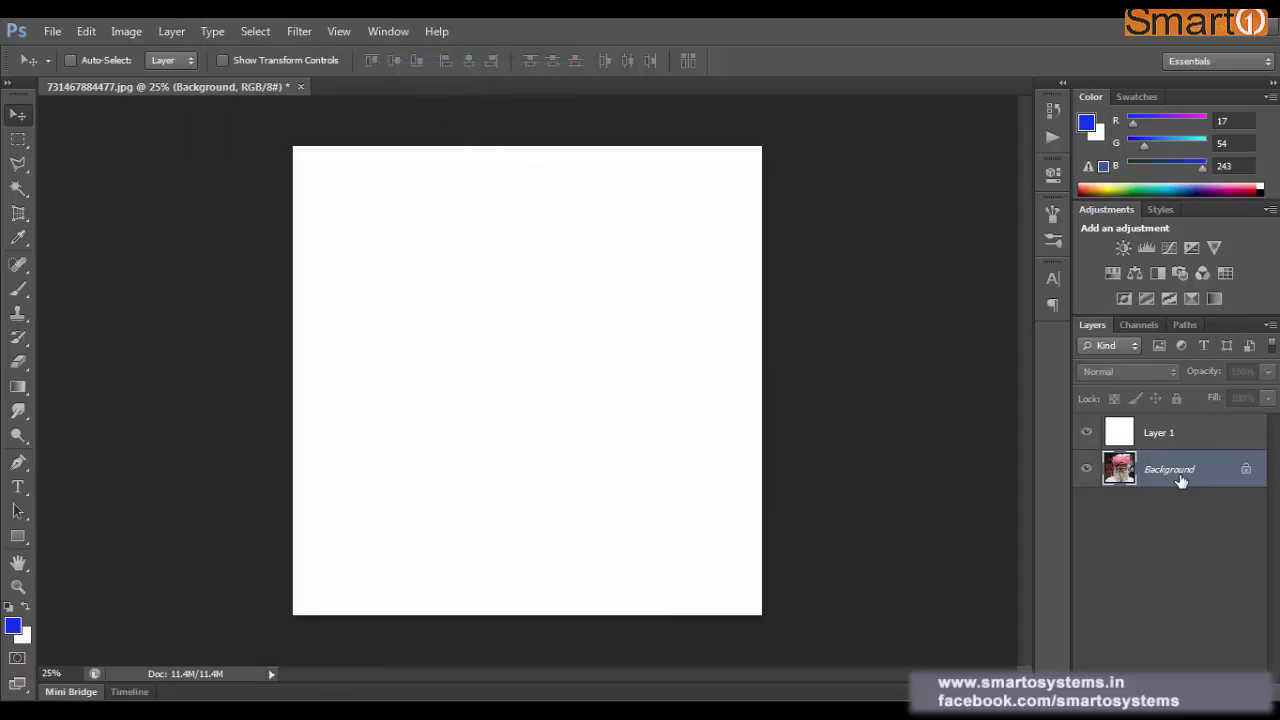
# Delete the white Layer 1 that covers the photo
pyautogui.click(1203, 442)
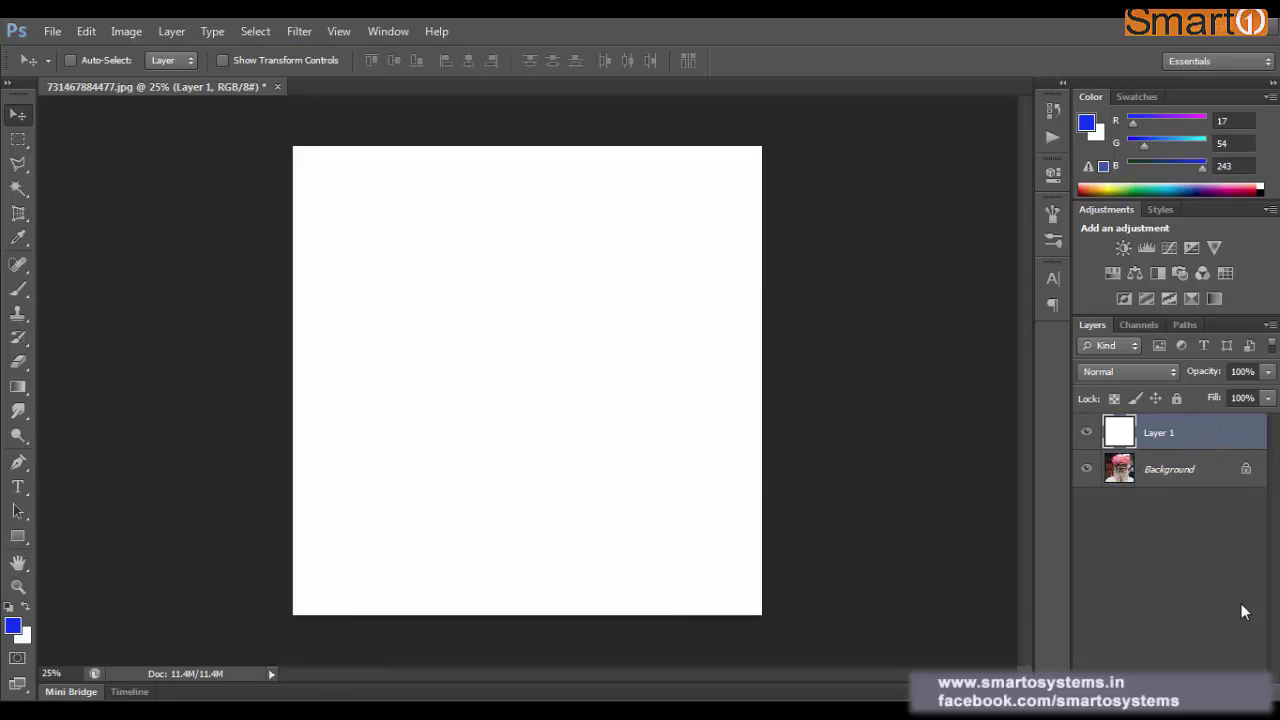
pyautogui.click(1257, 691)
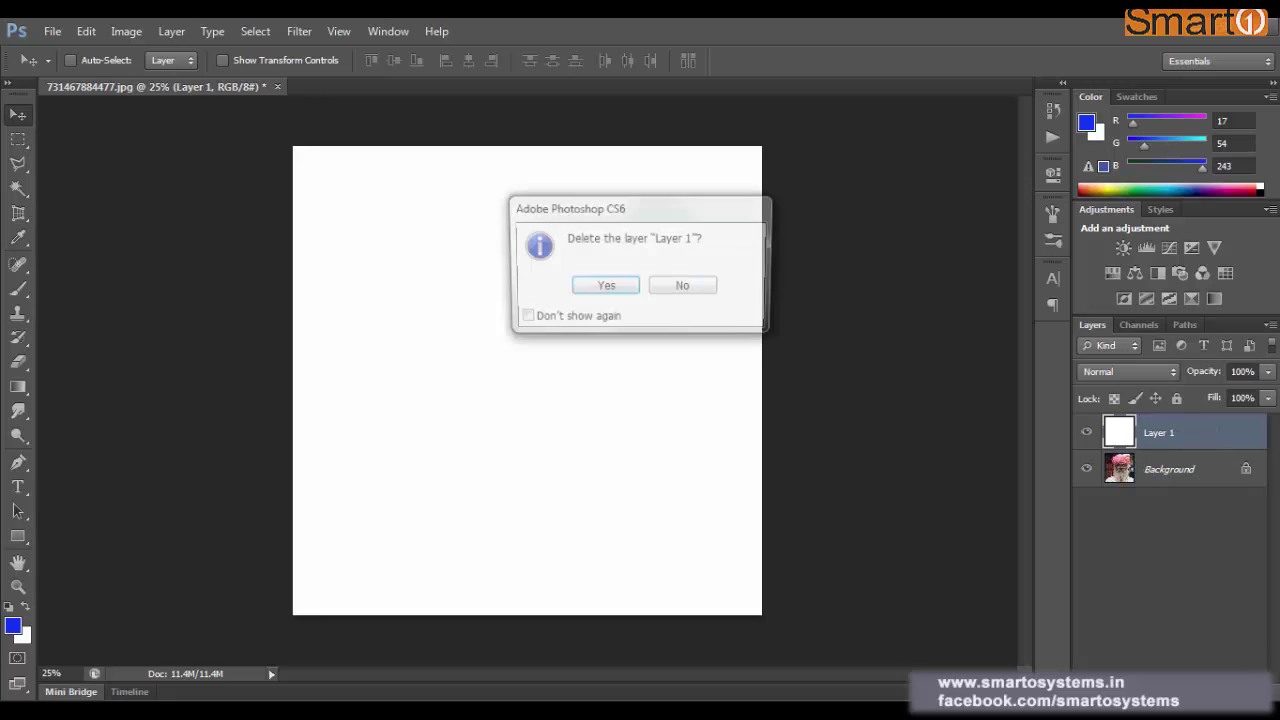
pyautogui.click(595, 293)
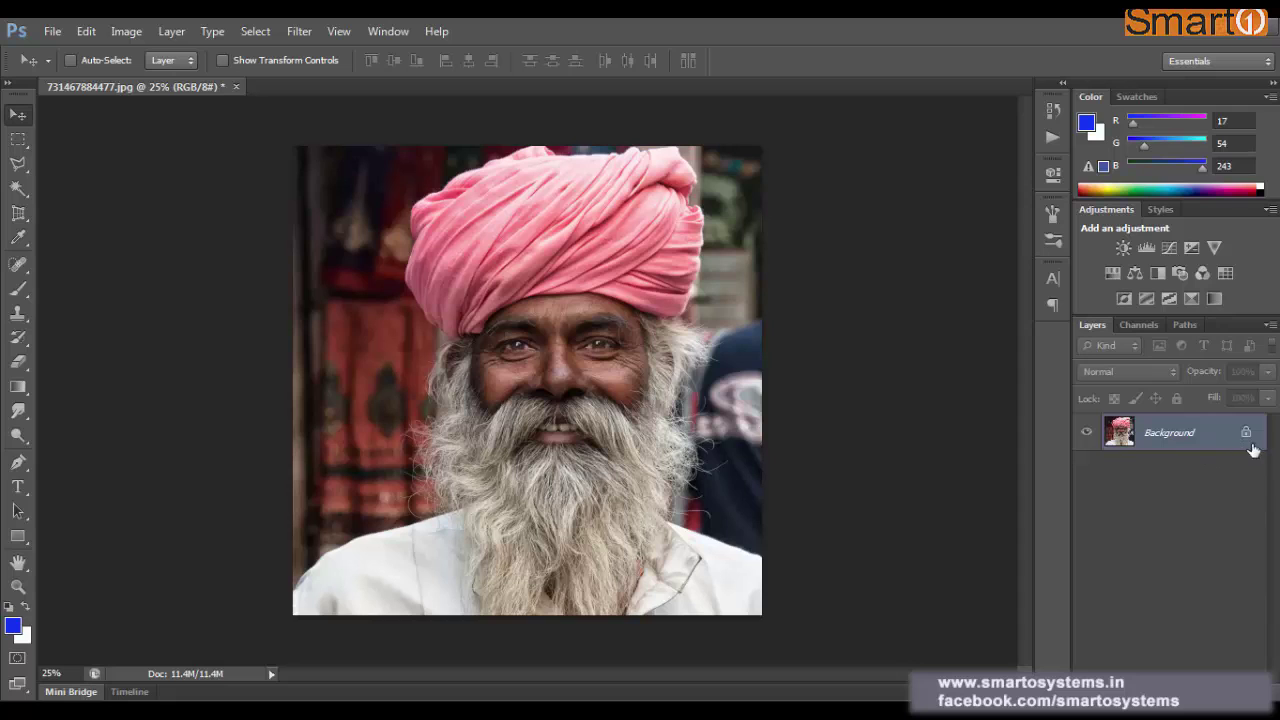
# Try to move the photo on the locked Background layer
pyautogui.click(678, 356)
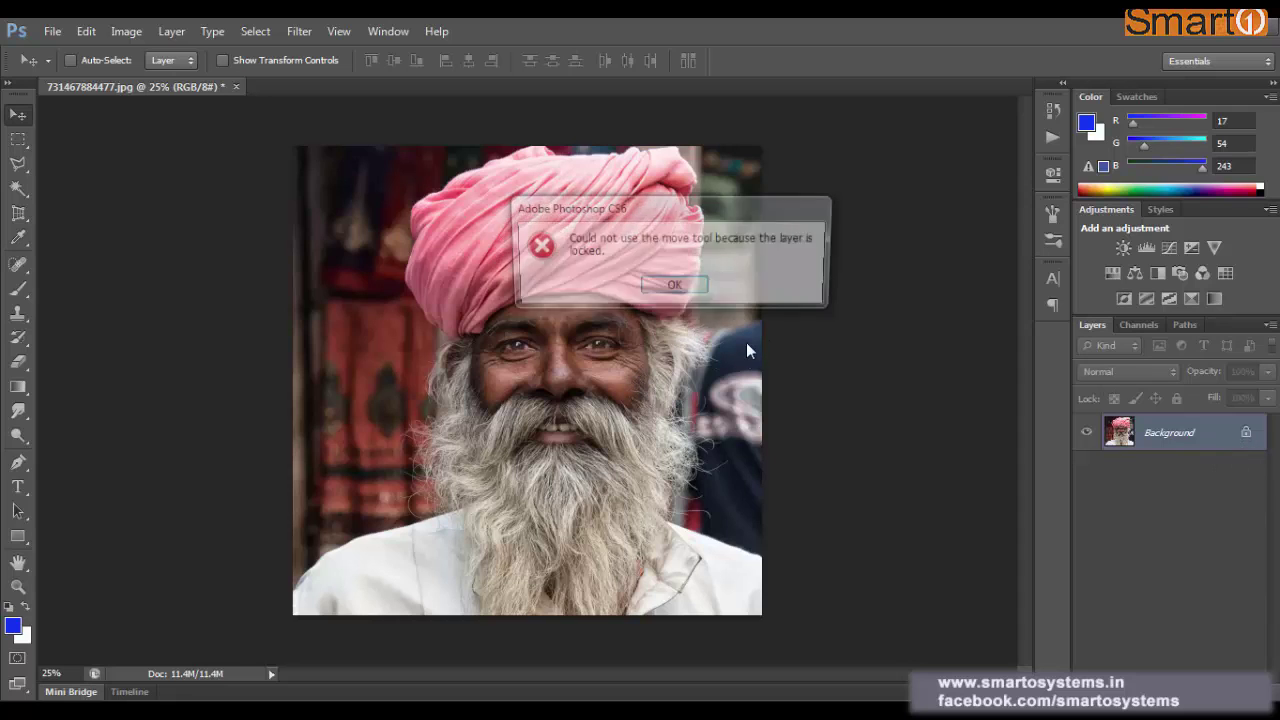
pyautogui.click(662, 290)
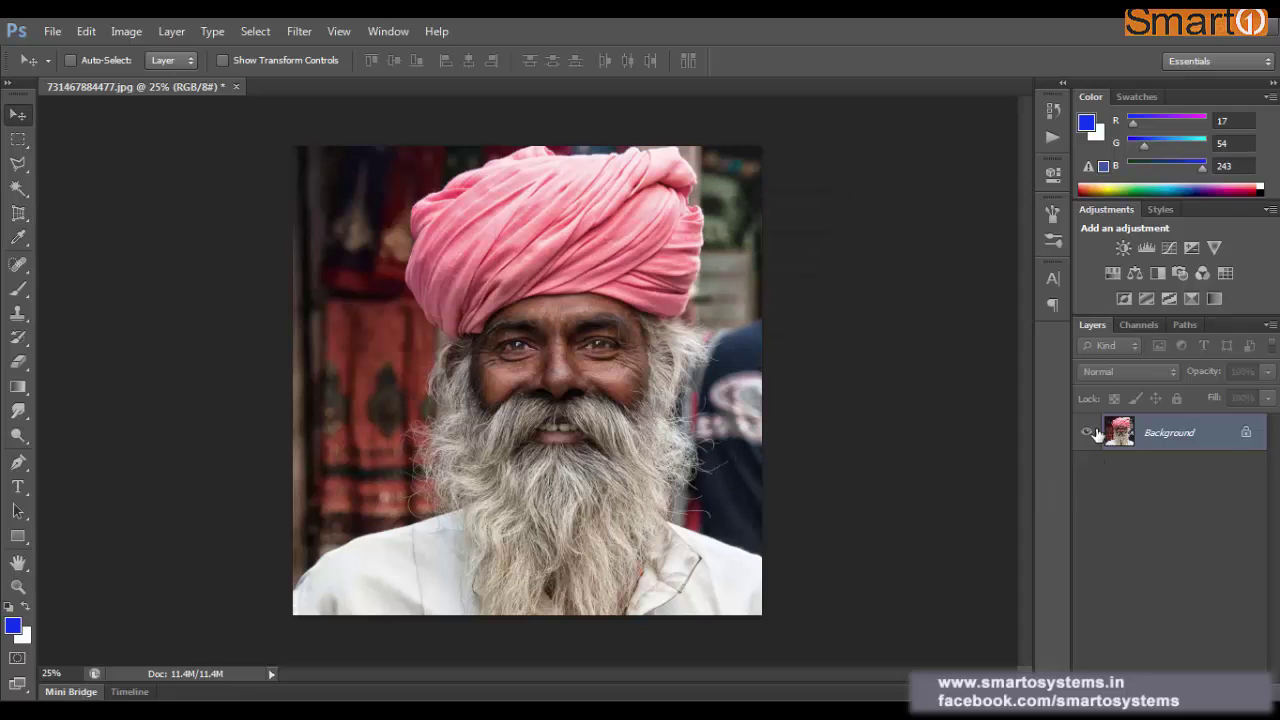
# Convert the Background into a regular layer named Layer 0 and move the photo slightly down and to the right
pyautogui.doubleClick(1226, 440)
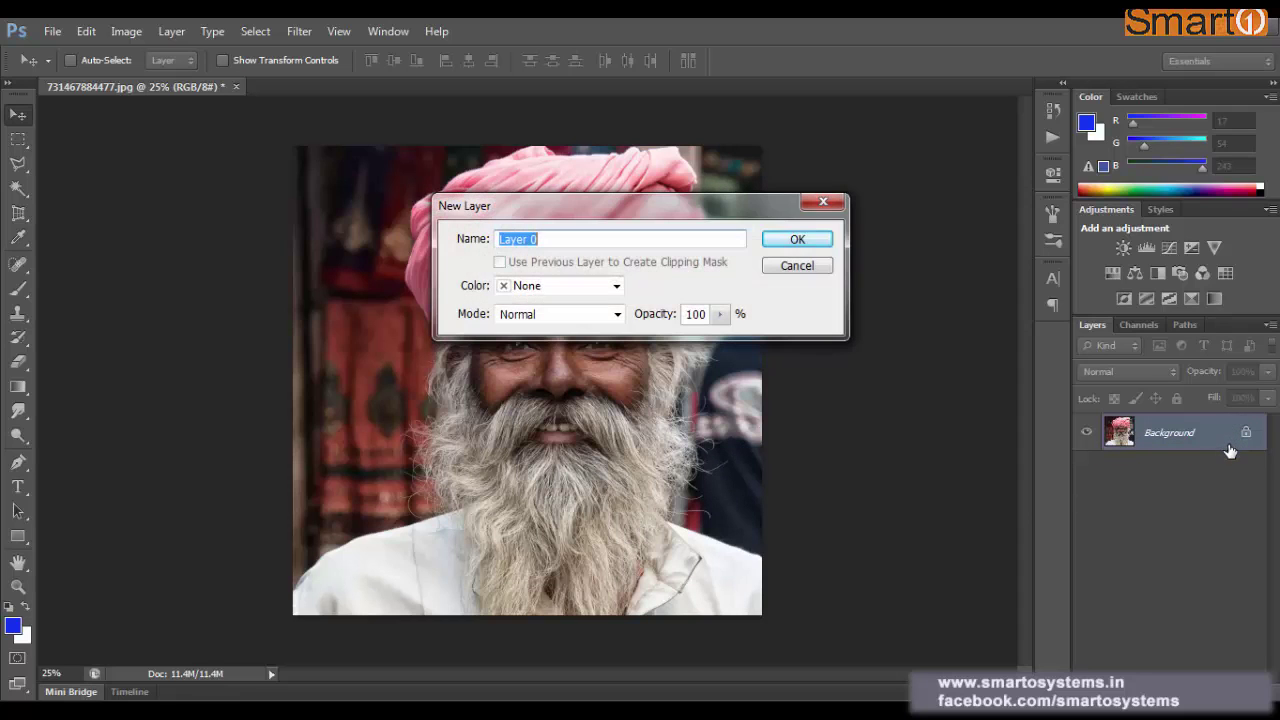
pyautogui.click(797, 241)
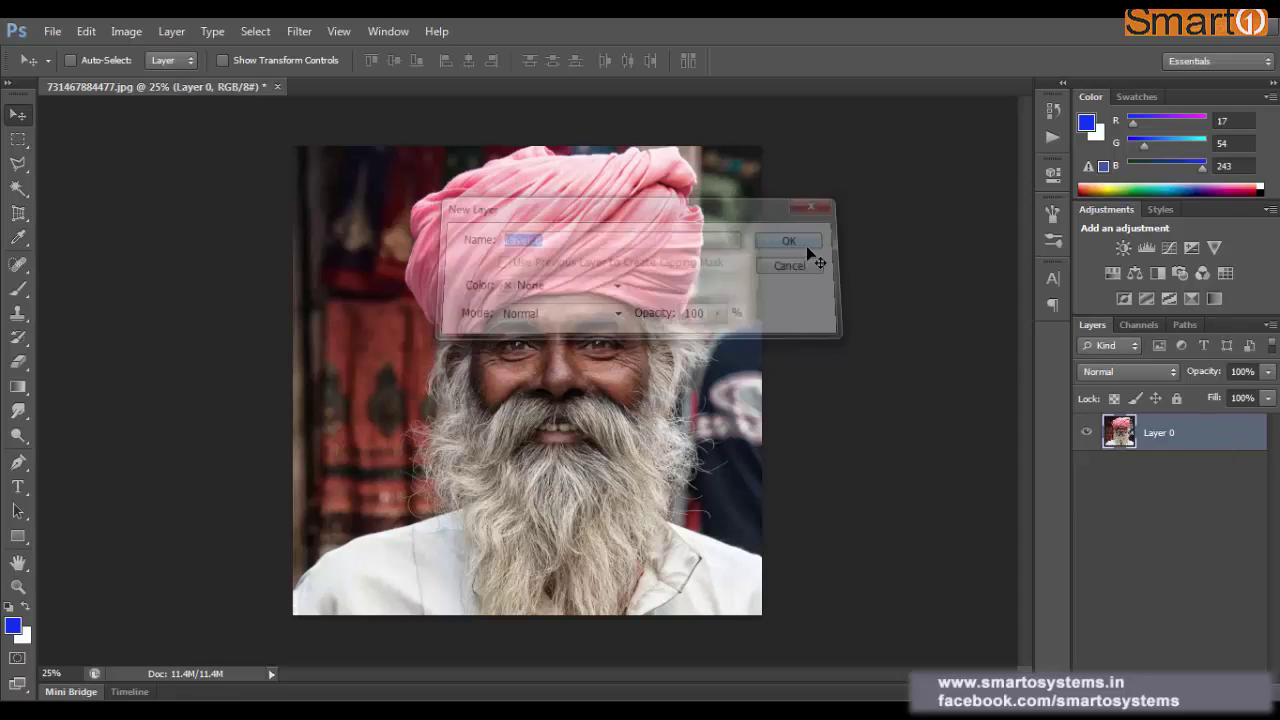
pyautogui.moveTo(662, 362); pyautogui.dragTo(697, 392)
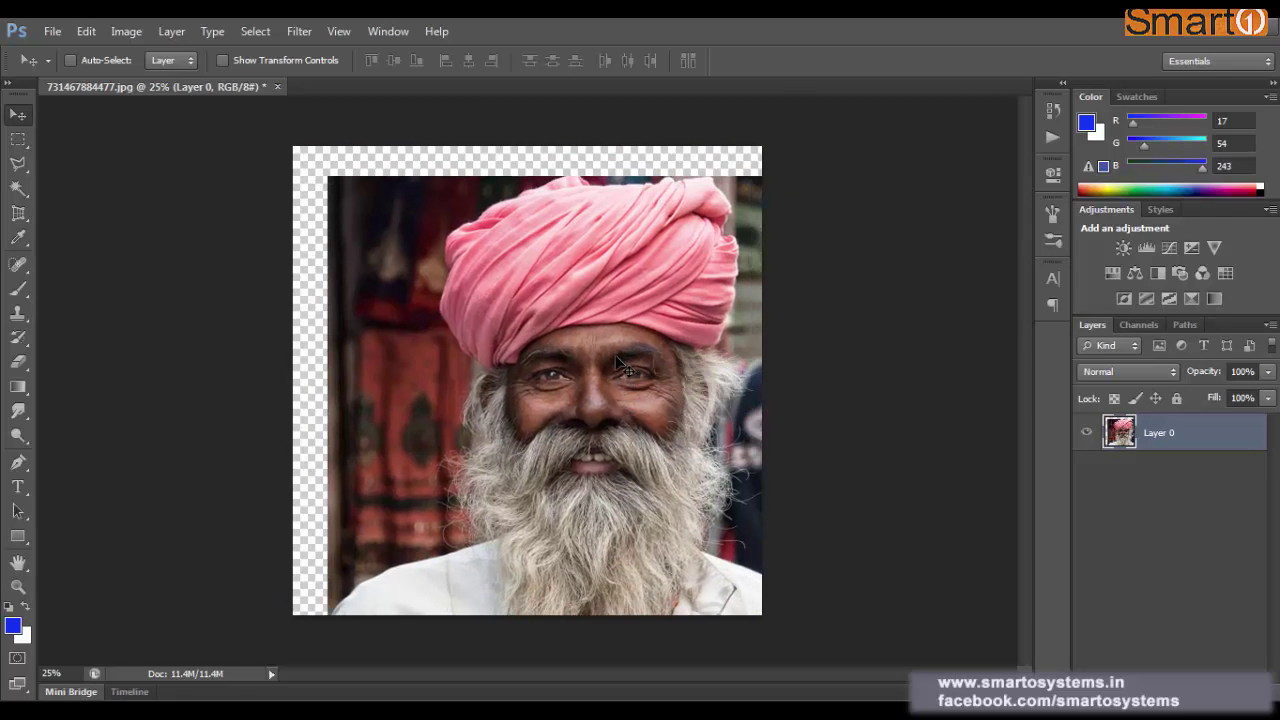
# Undo the photo's move and the conversion of the Background into a regular layer
pyautogui.hotkey('ctrl', 'z')
pyautogui.hotkey('ctrl', 'alt', 'z')
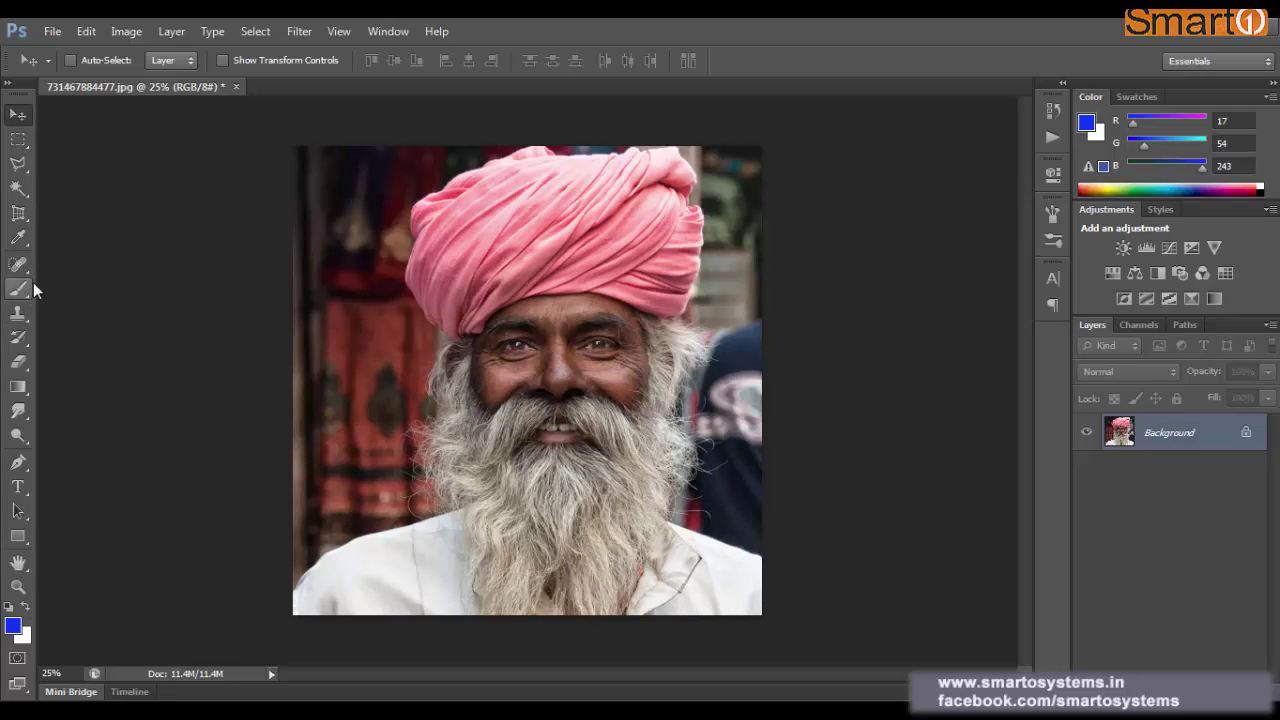
# Erase a wavy stroke across the Background from beside the turban to the man's eyes, and undo it
pyautogui.click(18, 362)
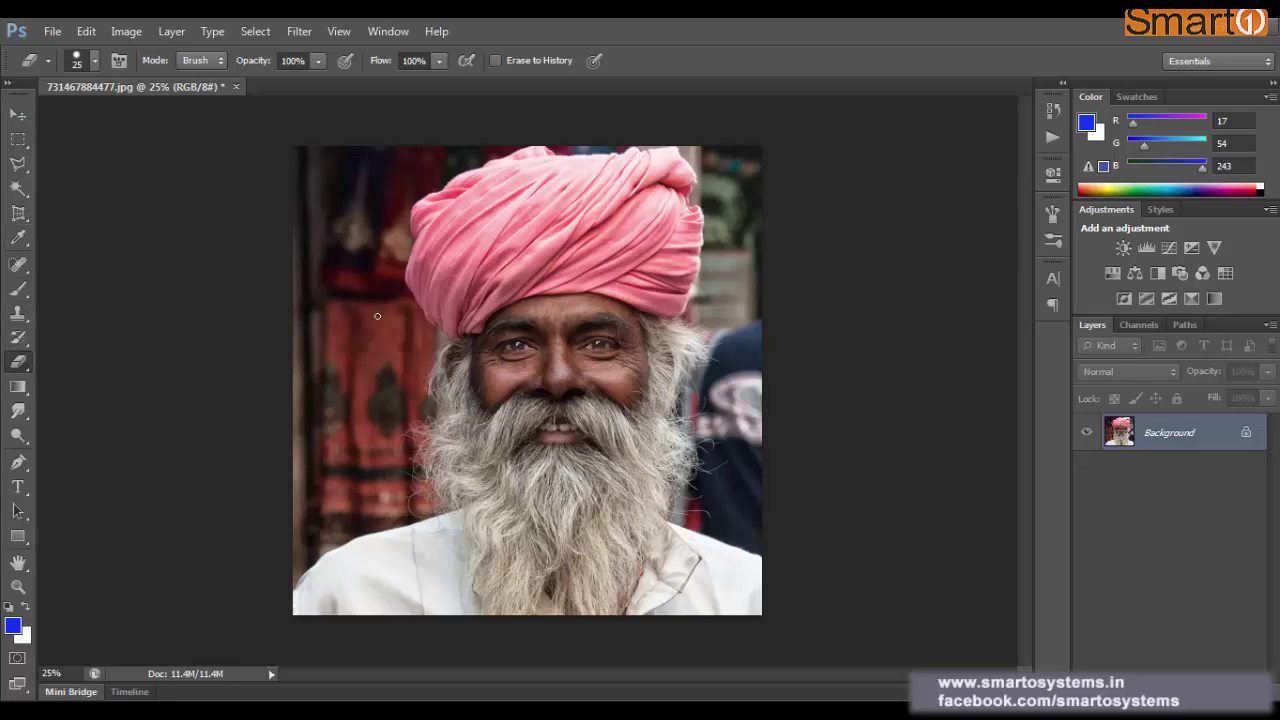
pyautogui.moveTo(377, 316)
pyautogui.mouseDown()
pyautogui.moveTo(479, 335)
pyautogui.moveTo(530, 318)
pyautogui.moveTo(618, 331)
pyautogui.mouseUp()
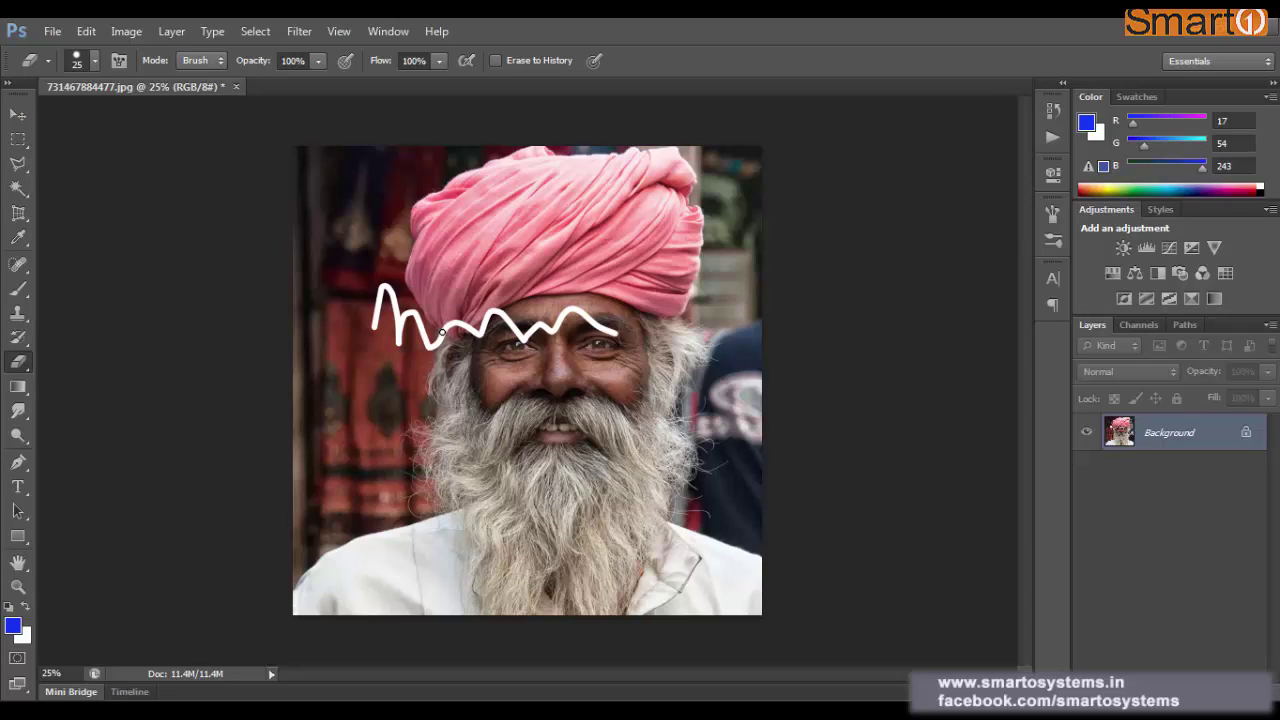
pyautogui.hotkey('ctrl', 'z')
# Try again to shift the locked Background photo with the Move tool
pyautogui.click(24, 116)
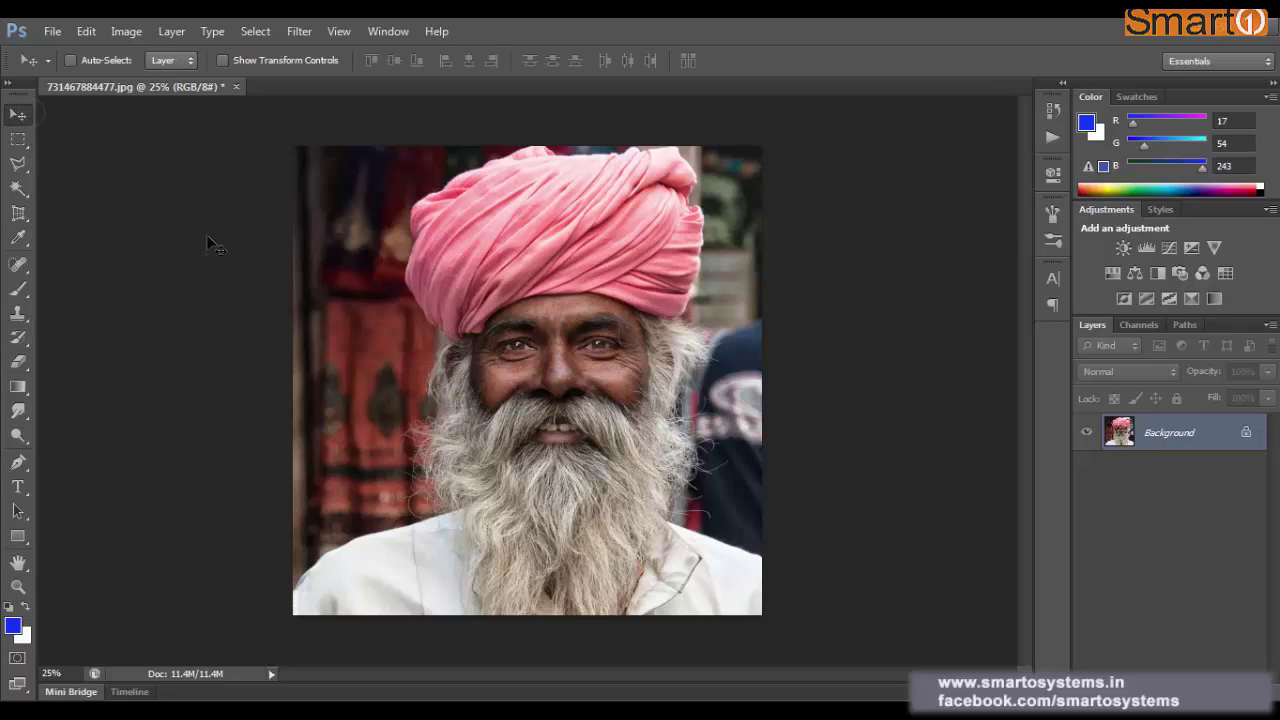
pyautogui.moveTo(436, 261); pyautogui.dragTo(520, 300)
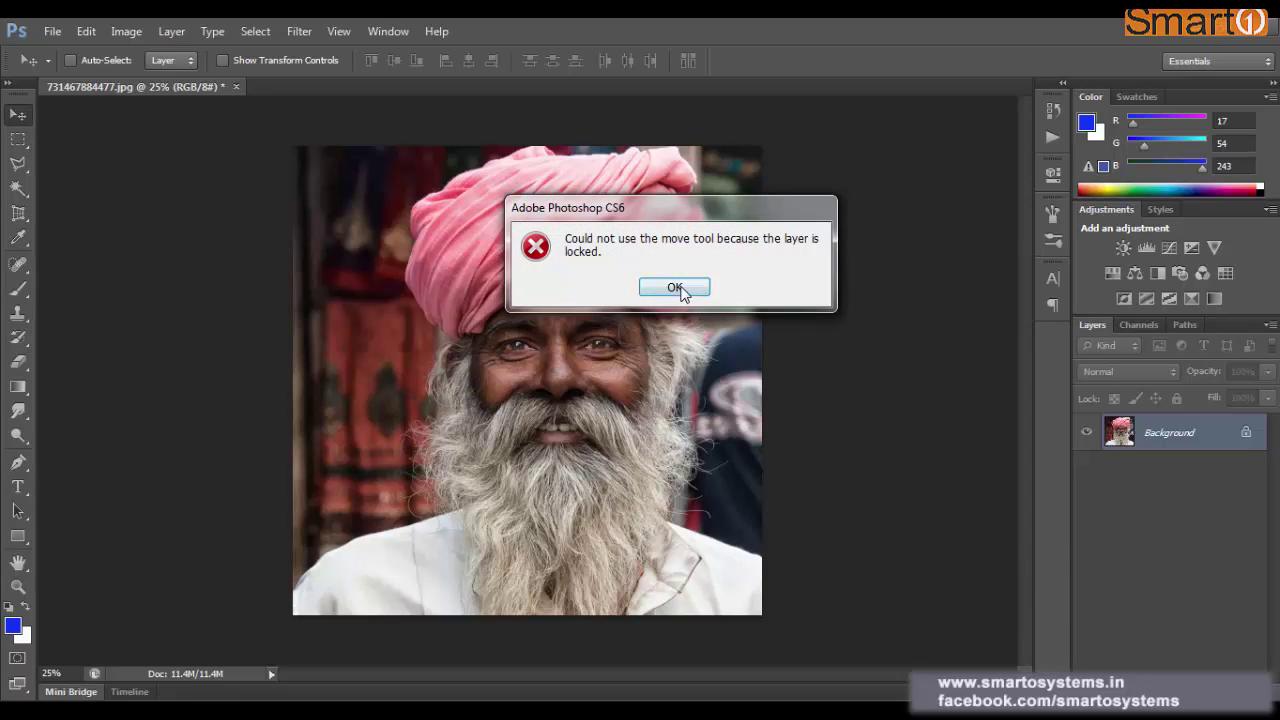
pyautogui.click(675, 288)
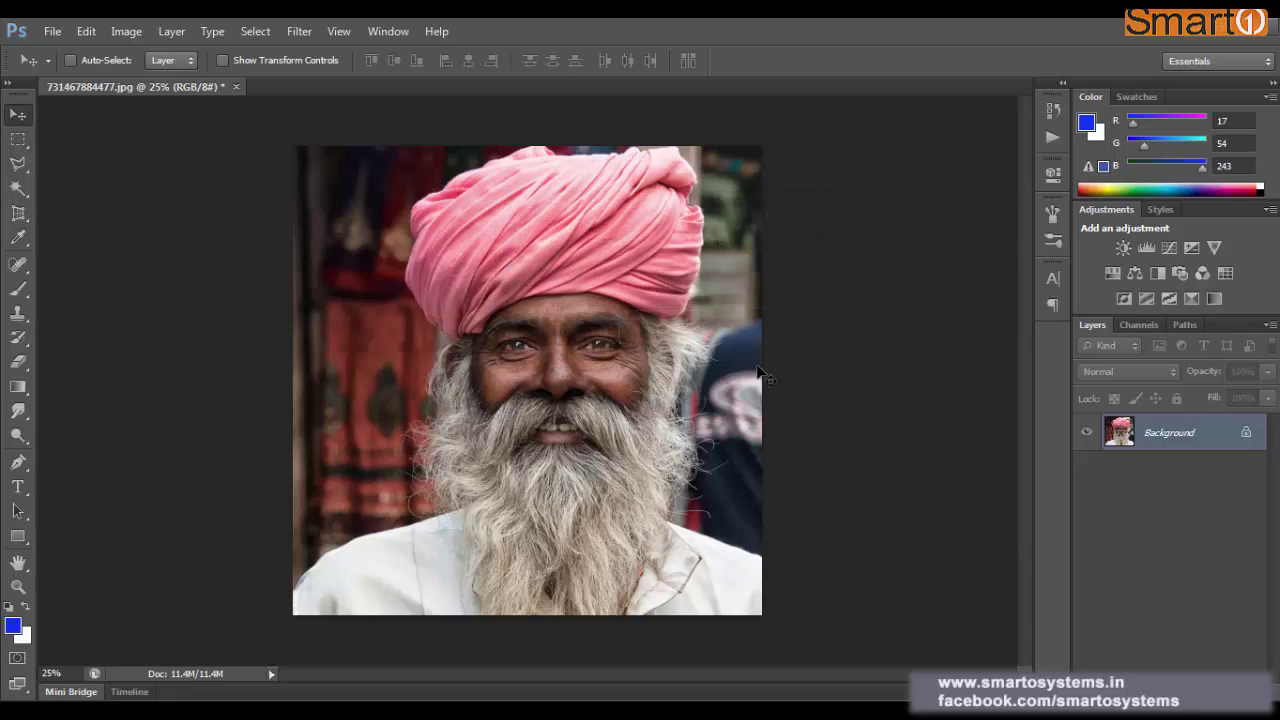
pyautogui.click(178, 38)
pyautogui.moveTo(199, 55)
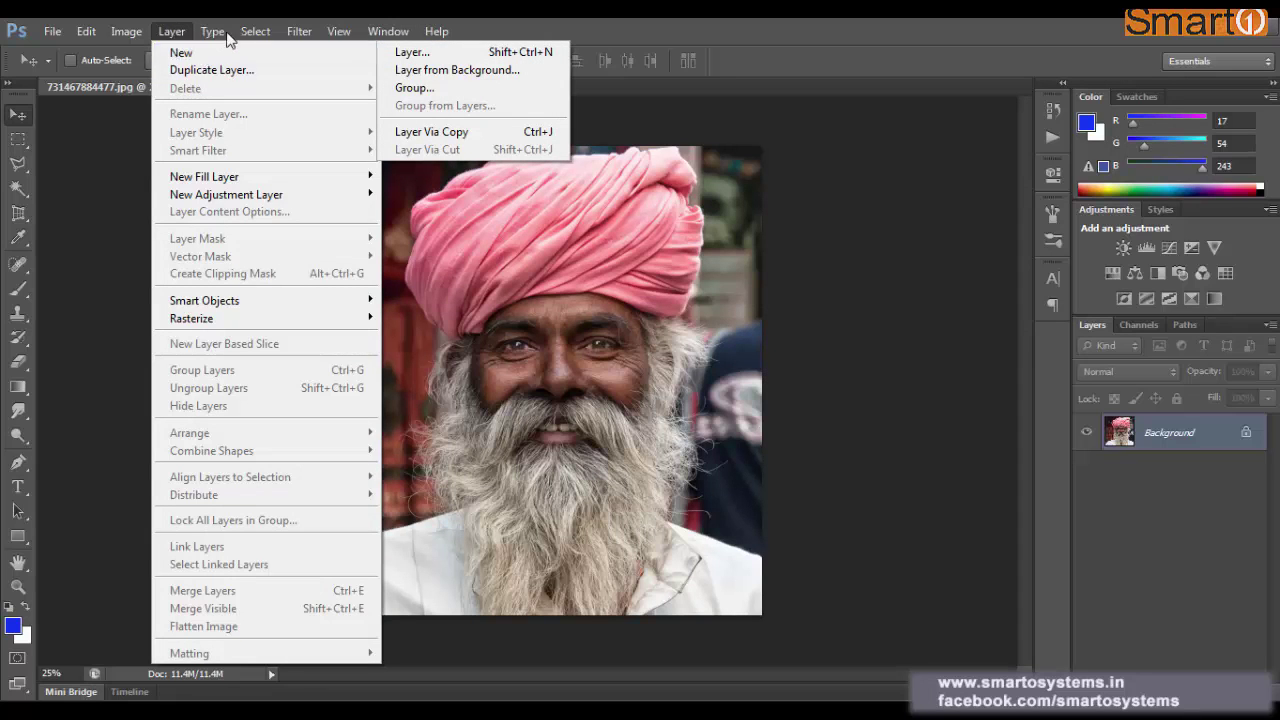
pyautogui.moveTo(436, 31)
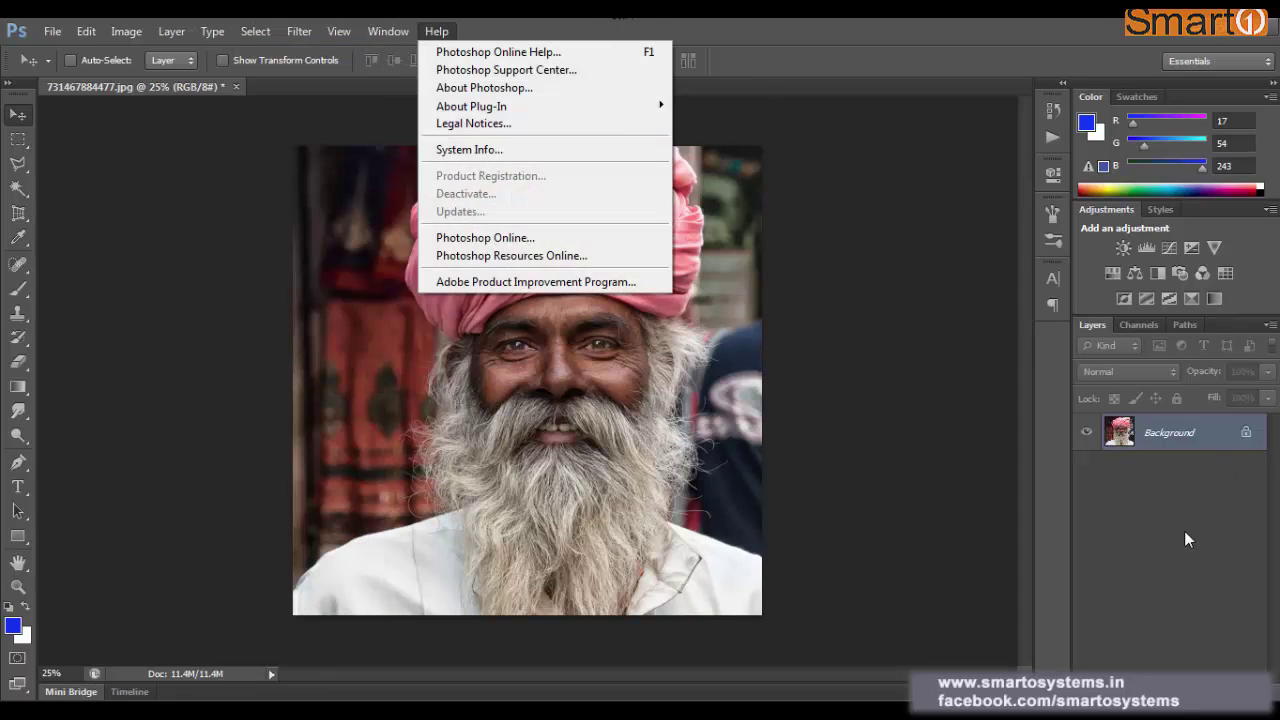
# Add two empty layers, Layer 1 and Layer 2, above the Background
pyautogui.click(1217, 691)
pyautogui.click(1217, 691)
pyautogui.click(1217, 691)
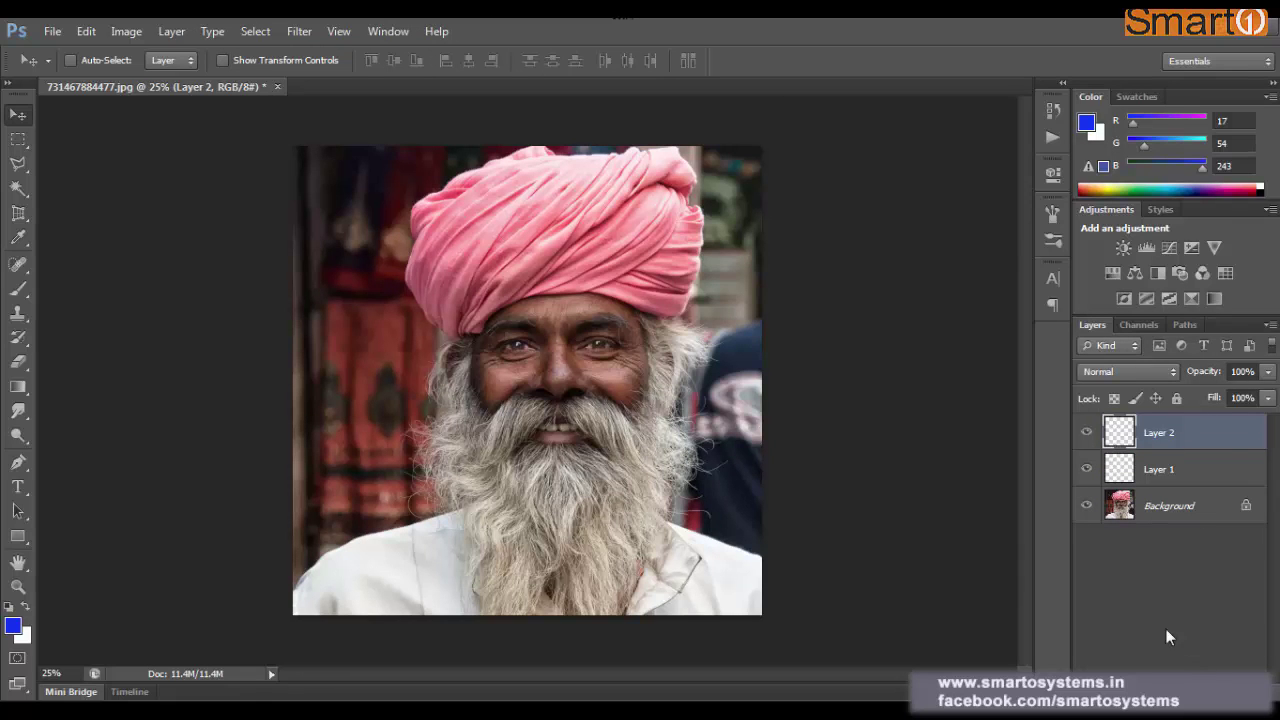
# Create a layer group named Group 1 in Pass Through mode and place Layer 2 and Layer 1 inside it
pyautogui.click(177, 33)
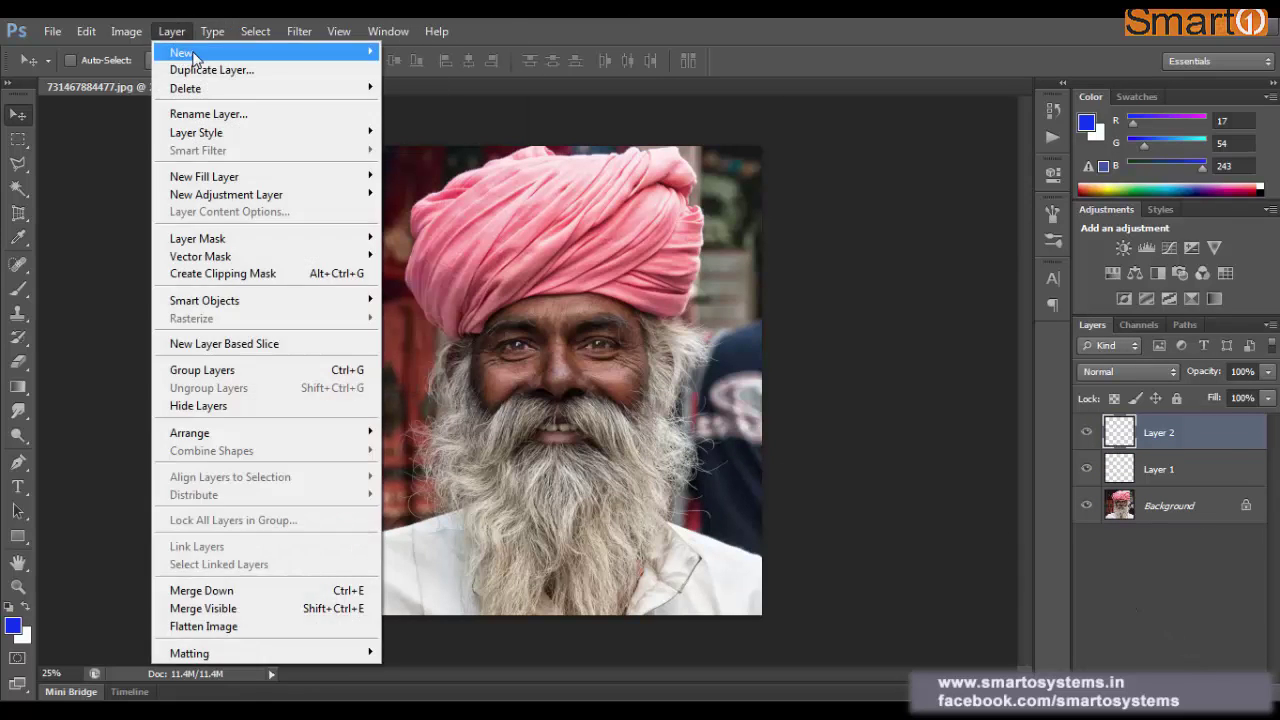
pyautogui.moveTo(185, 52)
pyautogui.click(420, 88)
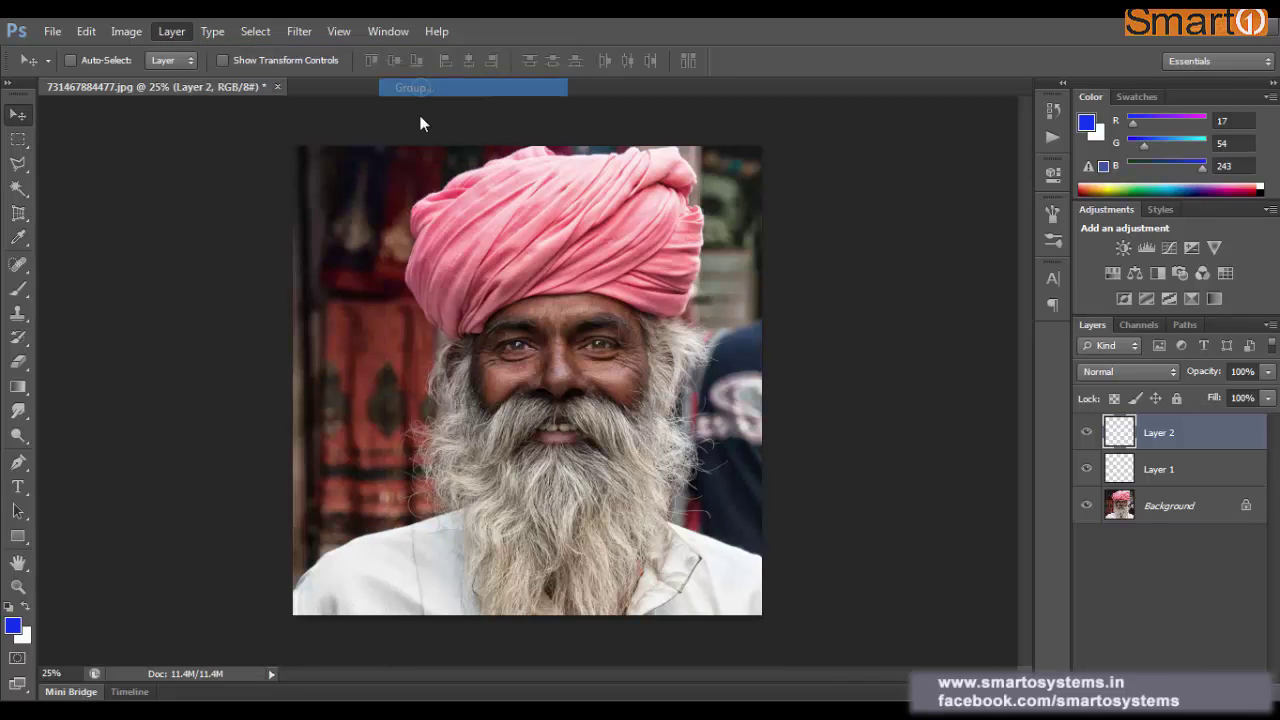
pyautogui.click(827, 249)
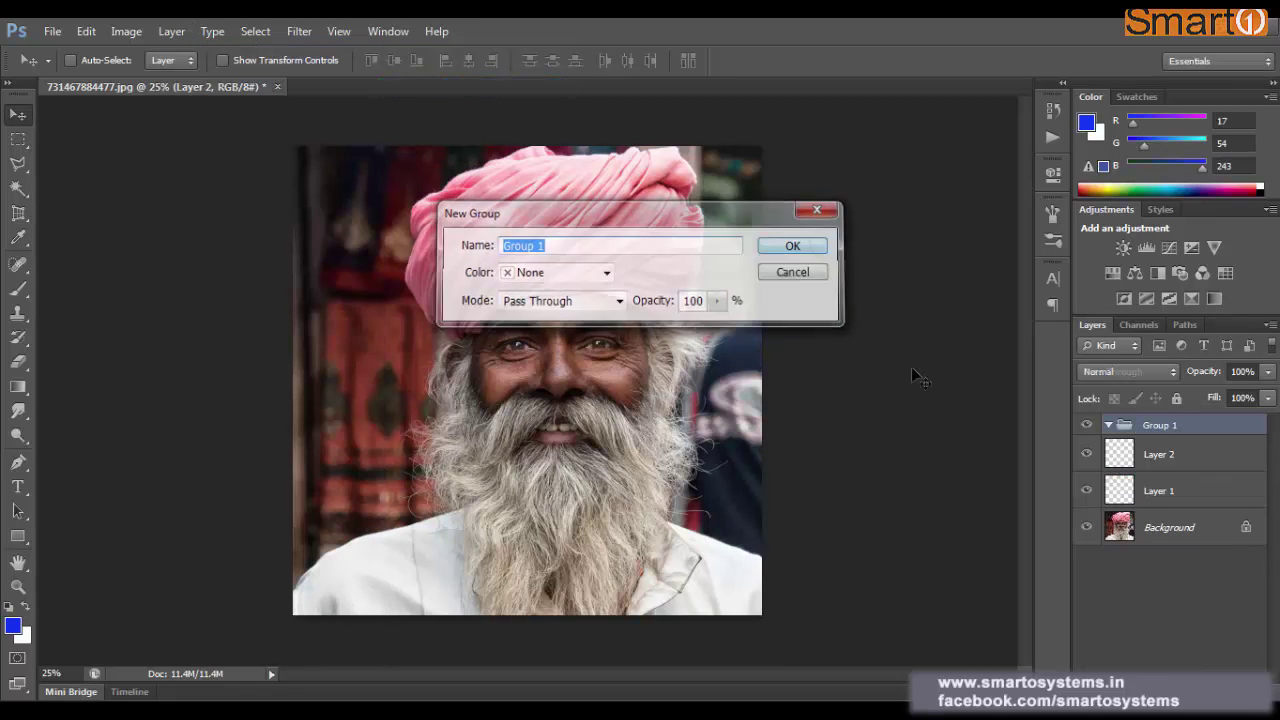
pyautogui.moveTo(1169, 460); pyautogui.dragTo(1180, 422)
pyautogui.moveTo(1185, 482)
pyautogui.mouseDown()
pyautogui.moveTo(1178, 422)
pyautogui.moveTo(1182, 459)
pyautogui.mouseUp()
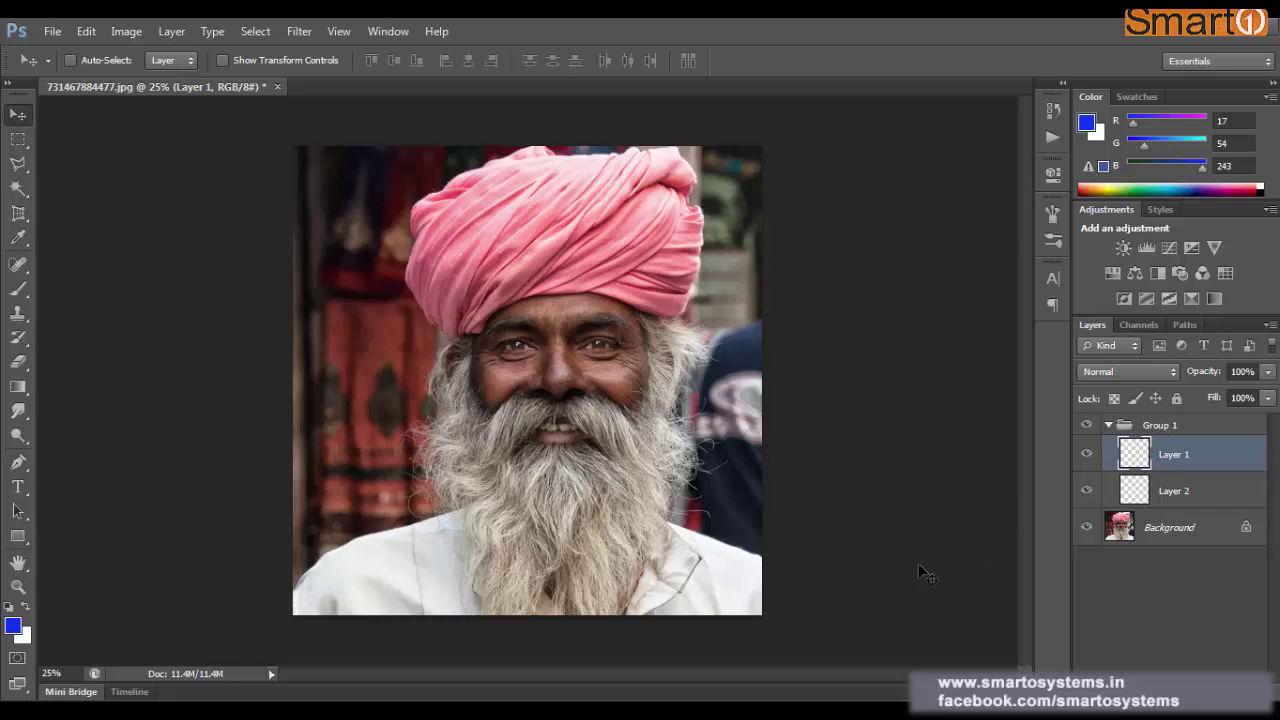
# Brush a blue zigzag beside the turban on Layer 1 and another across the man's eye and turban edge on Layer 2
pyautogui.click(19, 290)
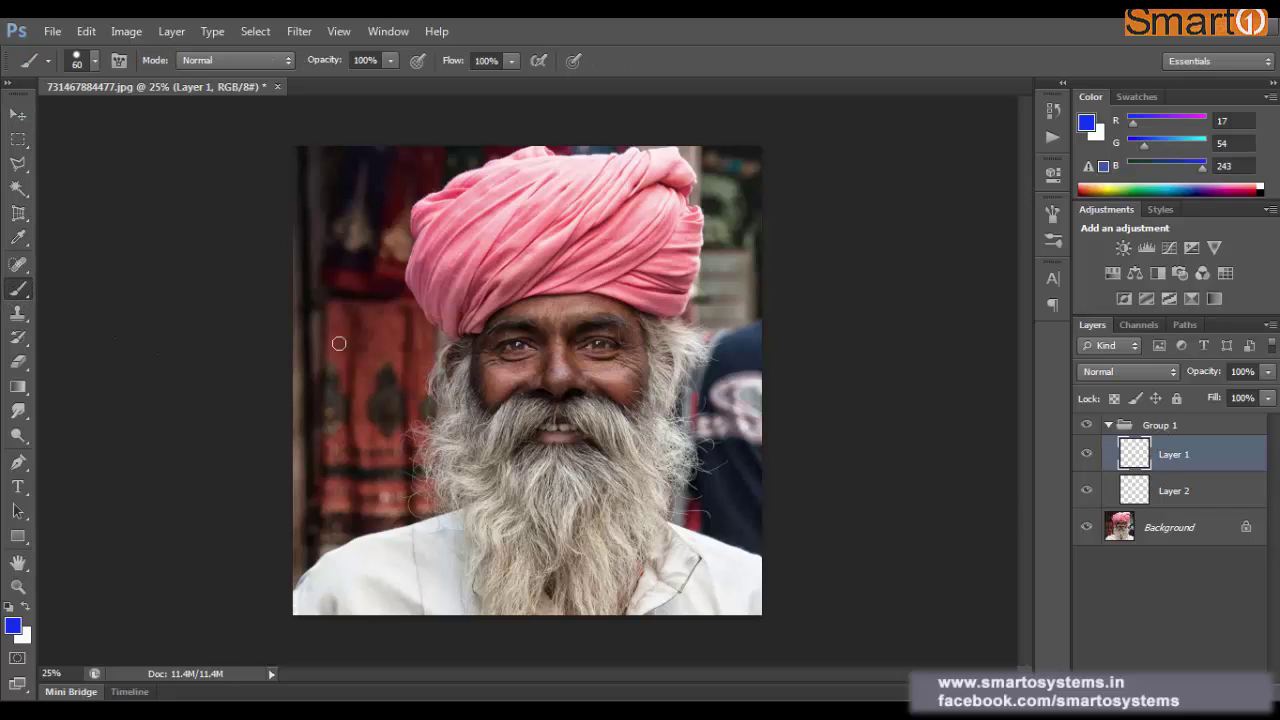
pyautogui.moveTo(352, 297); pyautogui.dragTo(414, 346)
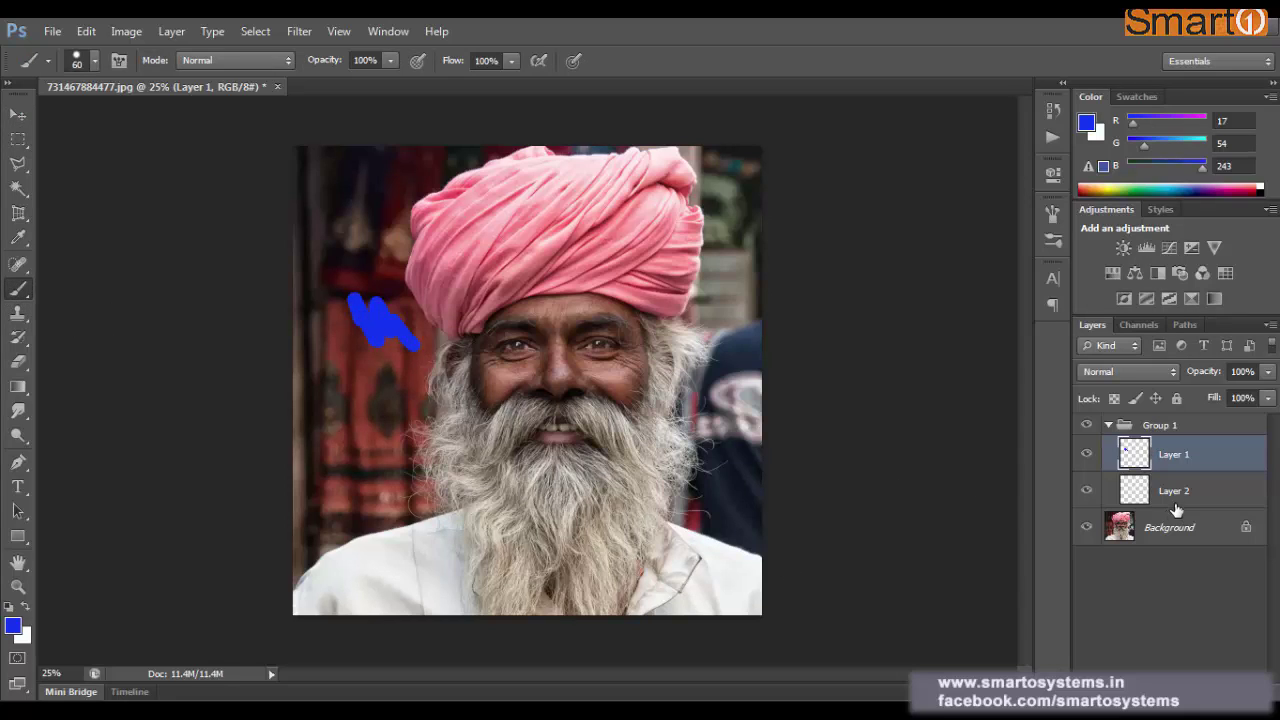
pyautogui.click(1178, 493)
pyautogui.moveTo(590, 334)
pyautogui.mouseDown()
pyautogui.moveTo(613, 311)
pyautogui.moveTo(708, 312)
pyautogui.mouseUp()
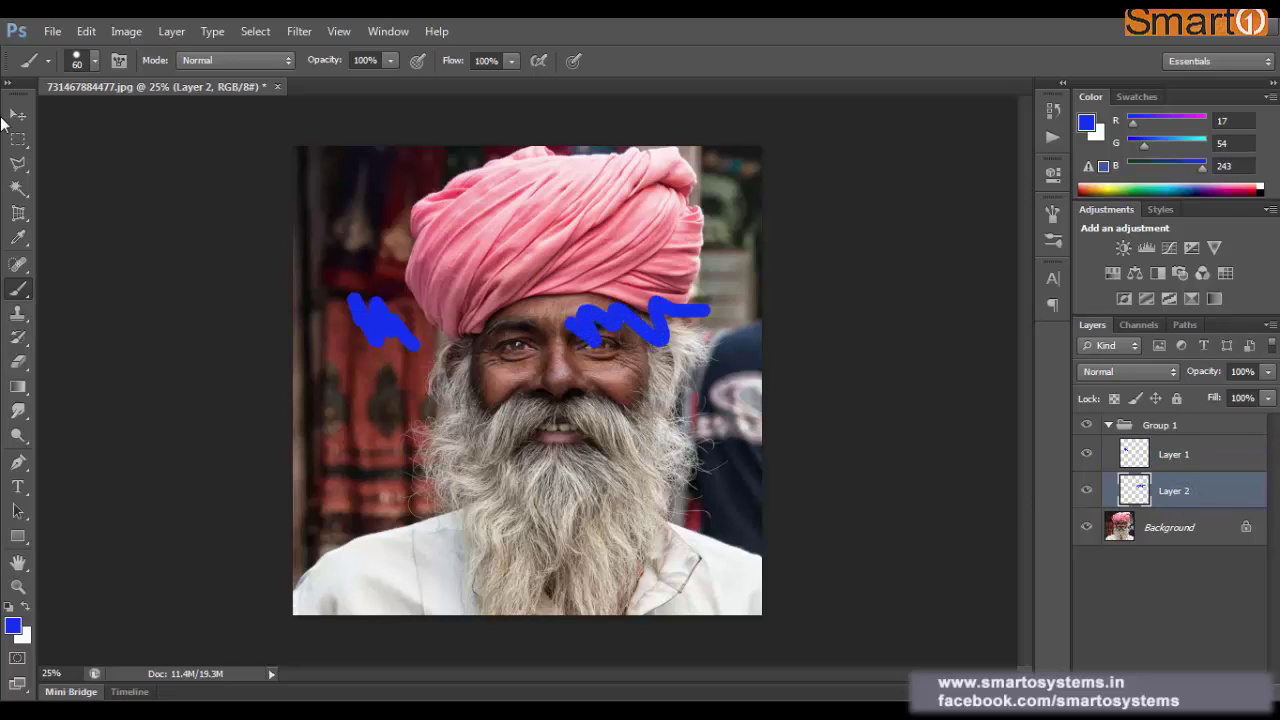
# Move Layer 2's zigzag slightly left, and move Layer 1's zigzag up and right onto the turban's edge
pyautogui.click(17, 115)
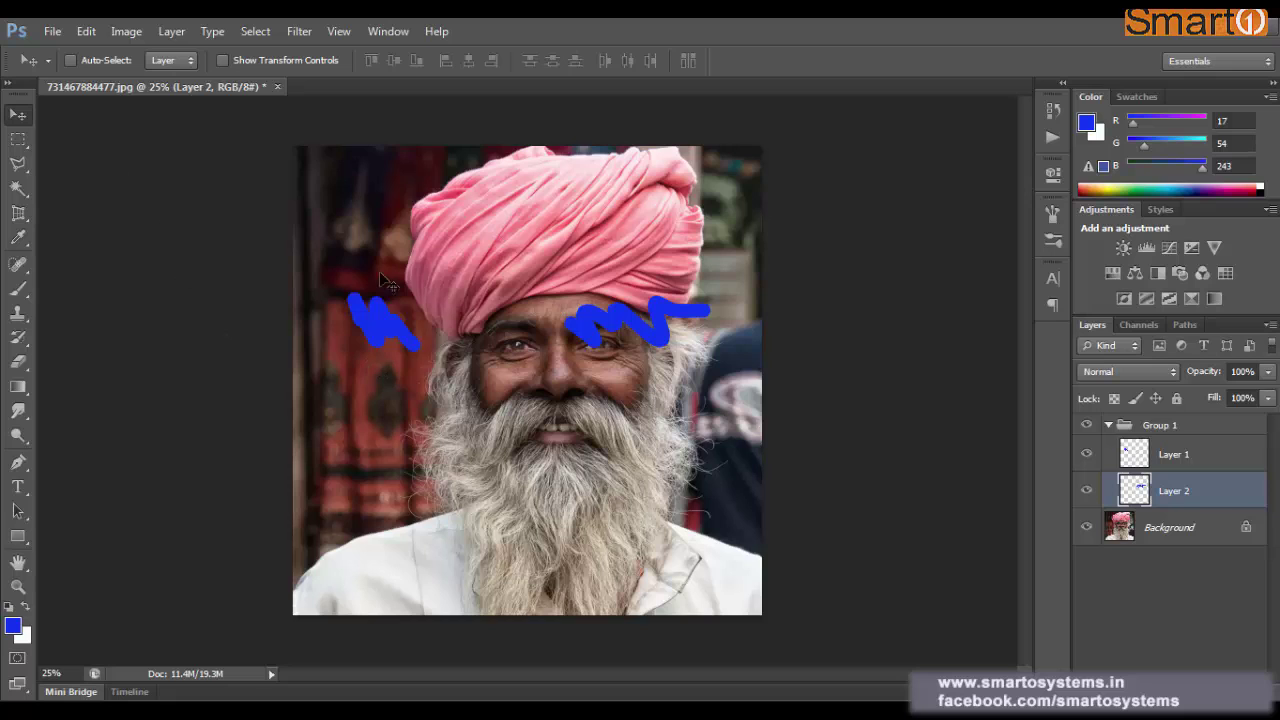
pyautogui.moveTo(407, 315)
pyautogui.mouseDown()
pyautogui.moveTo(430, 290)
pyautogui.moveTo(448, 296)
pyautogui.moveTo(424, 292)
pyautogui.moveTo(404, 315)
pyautogui.mouseUp()
pyautogui.click(1146, 450)
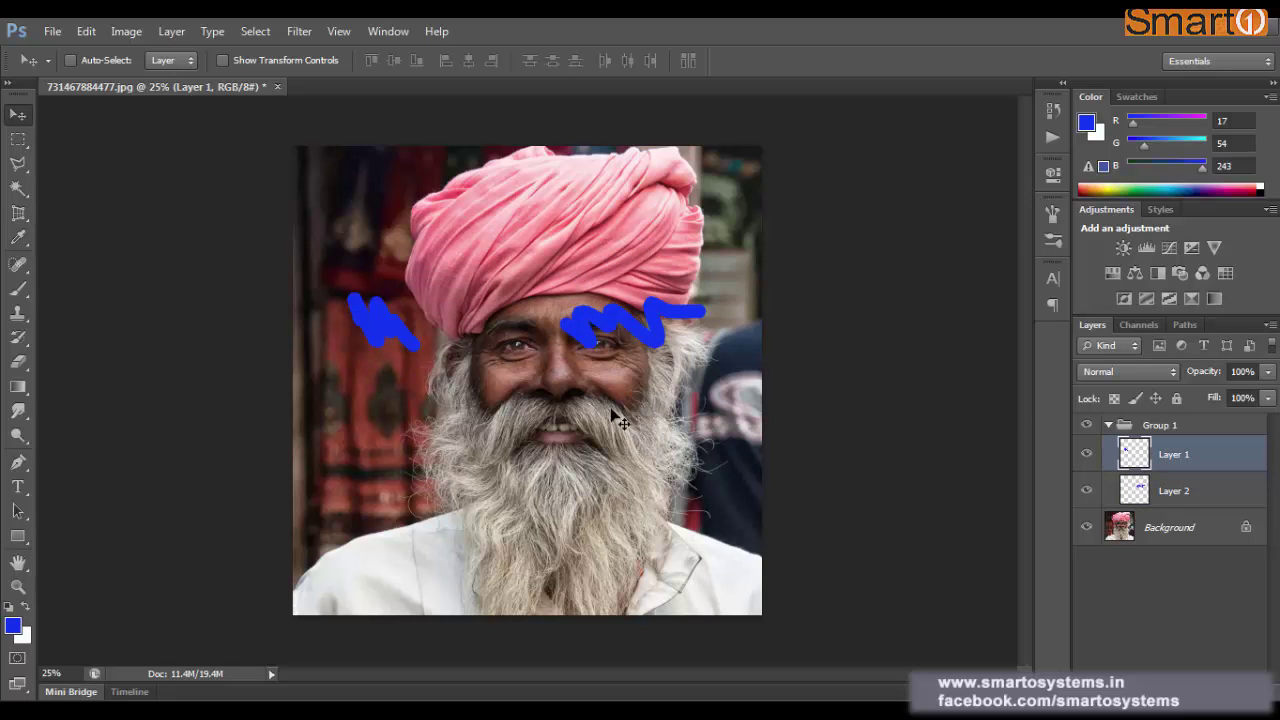
pyautogui.moveTo(615, 418); pyautogui.dragTo(648, 390)
# Move Group 1 as a whole down and slightly right so both zigzags sit at cheek and moustache height
pyautogui.click(1198, 428)
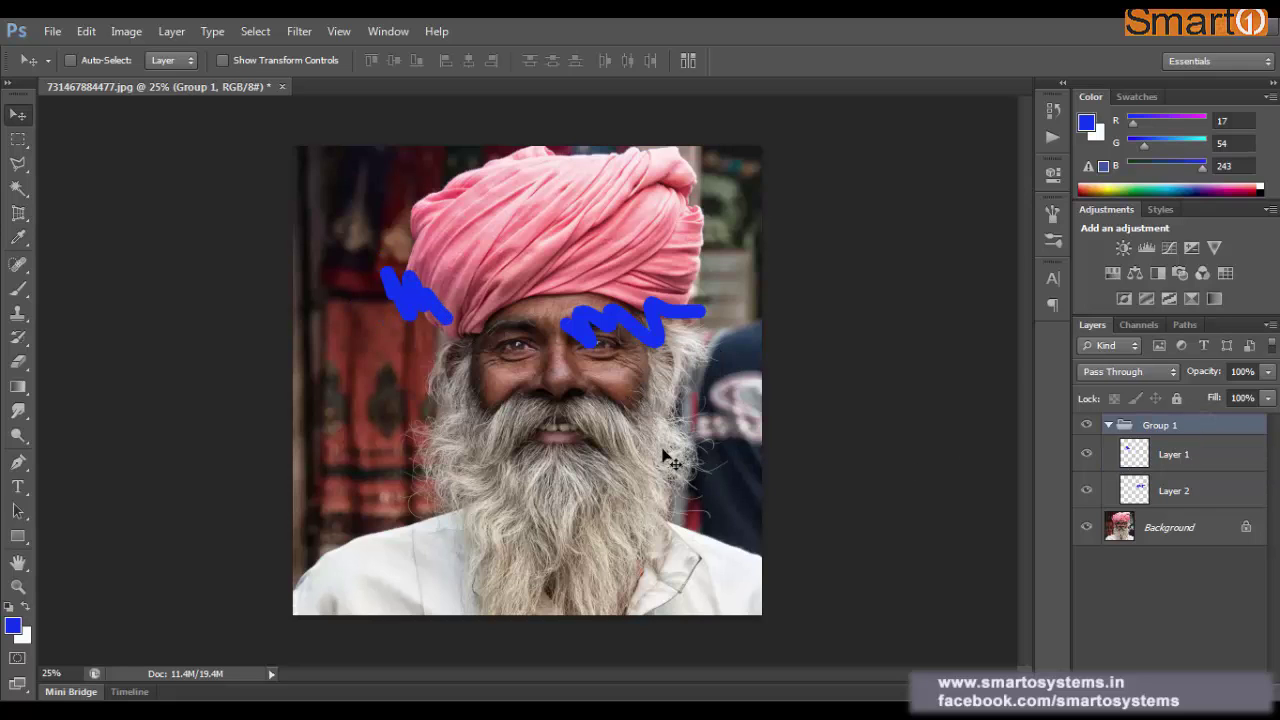
pyautogui.click(188, 62)
pyautogui.click(186, 80)
pyautogui.moveTo(480, 214)
pyautogui.mouseDown()
pyautogui.moveTo(540, 270)
pyautogui.moveTo(525, 320)
pyautogui.moveTo(505, 287)
pyautogui.moveTo(520, 327)
pyautogui.mouseUp()
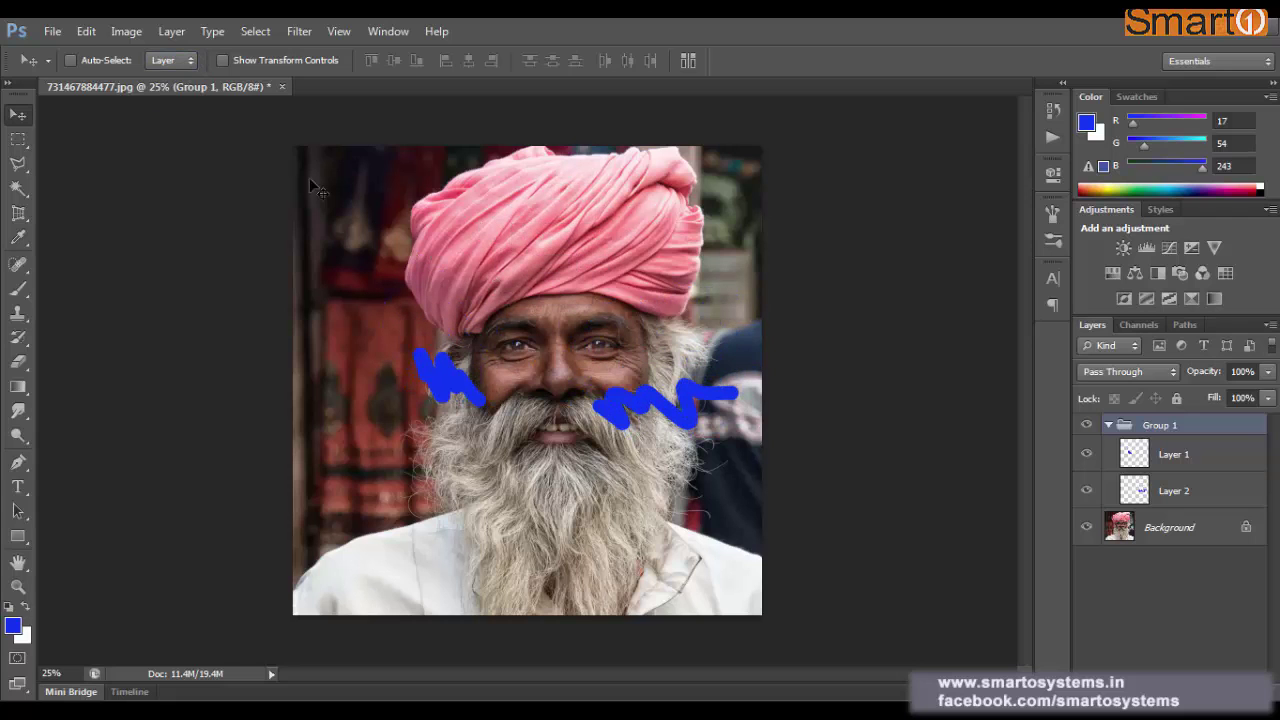
# Duplicate Group 1 as Group 1 copy in the same document and move the copy up and right over the turban
pyautogui.click(168, 31)
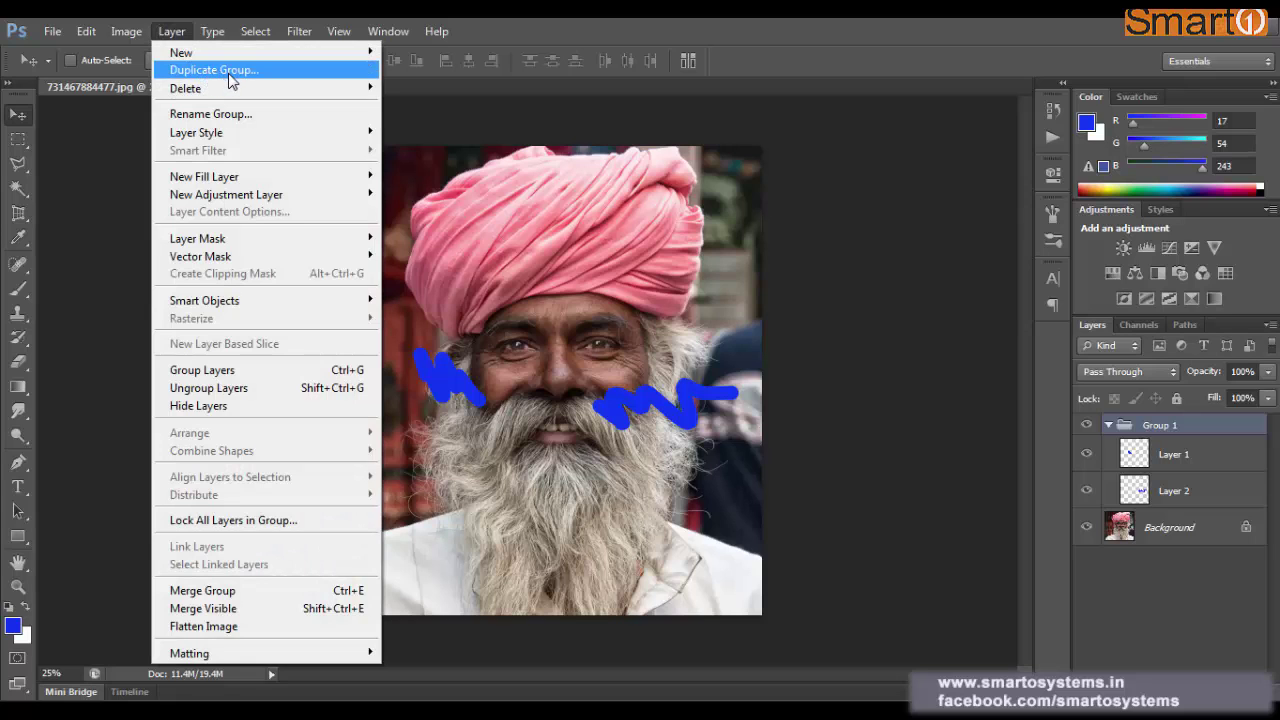
pyautogui.click(259, 70)
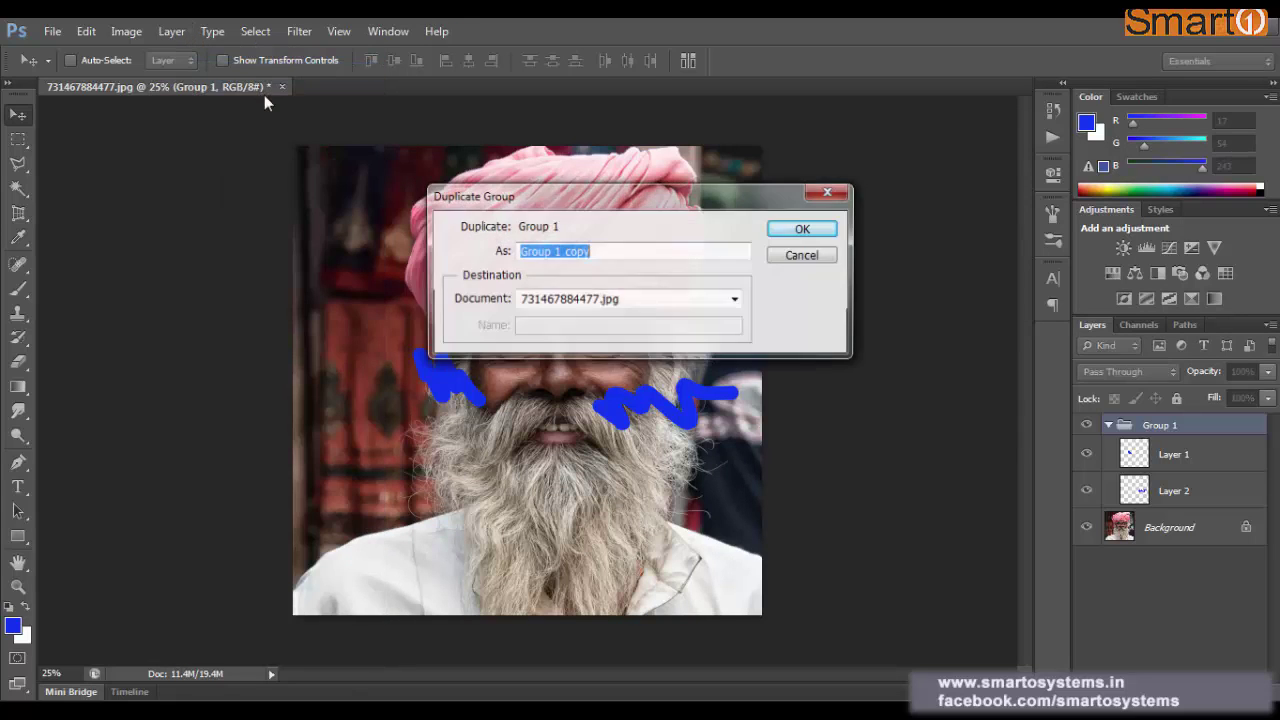
pyautogui.click(806, 236)
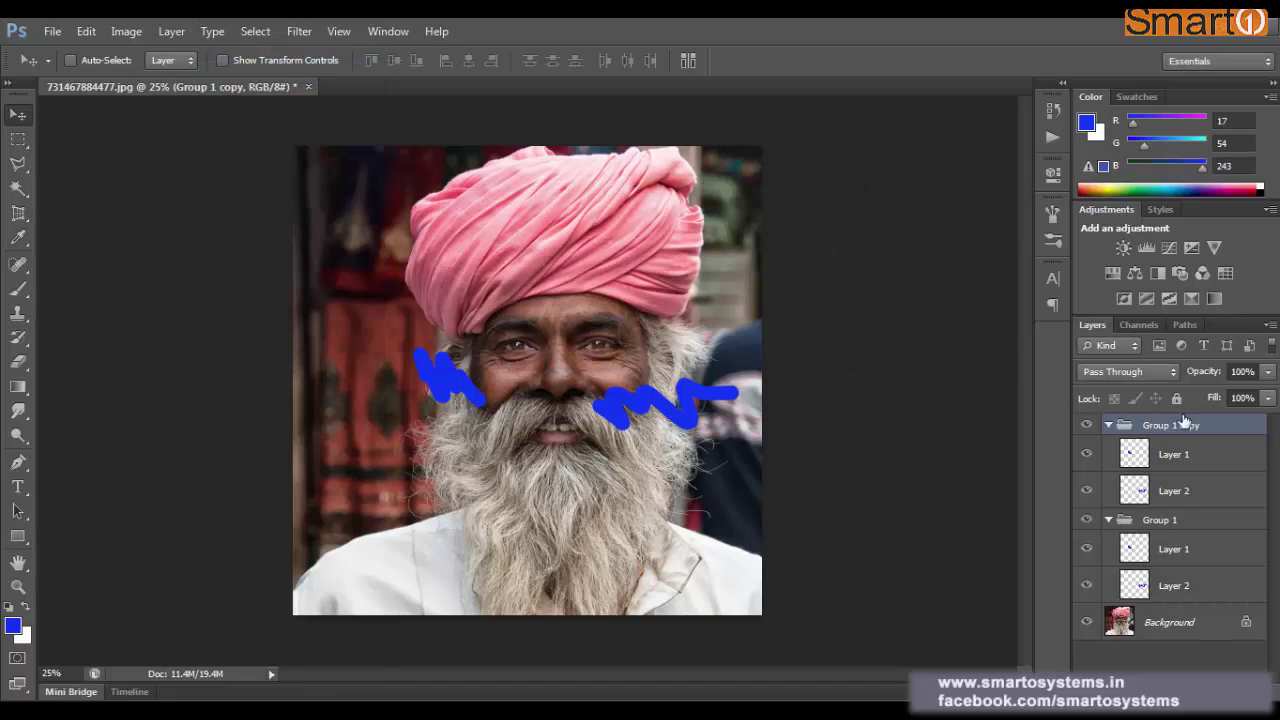
pyautogui.moveTo(478, 271)
pyautogui.mouseDown()
pyautogui.moveTo(482, 226)
pyautogui.moveTo(515, 176)
pyautogui.mouseUp()
# Duplicate Layer 1 of Group 1 copy as Layer 1 copy and move its zigzag up and left beside the turban
pyautogui.click(1180, 454)
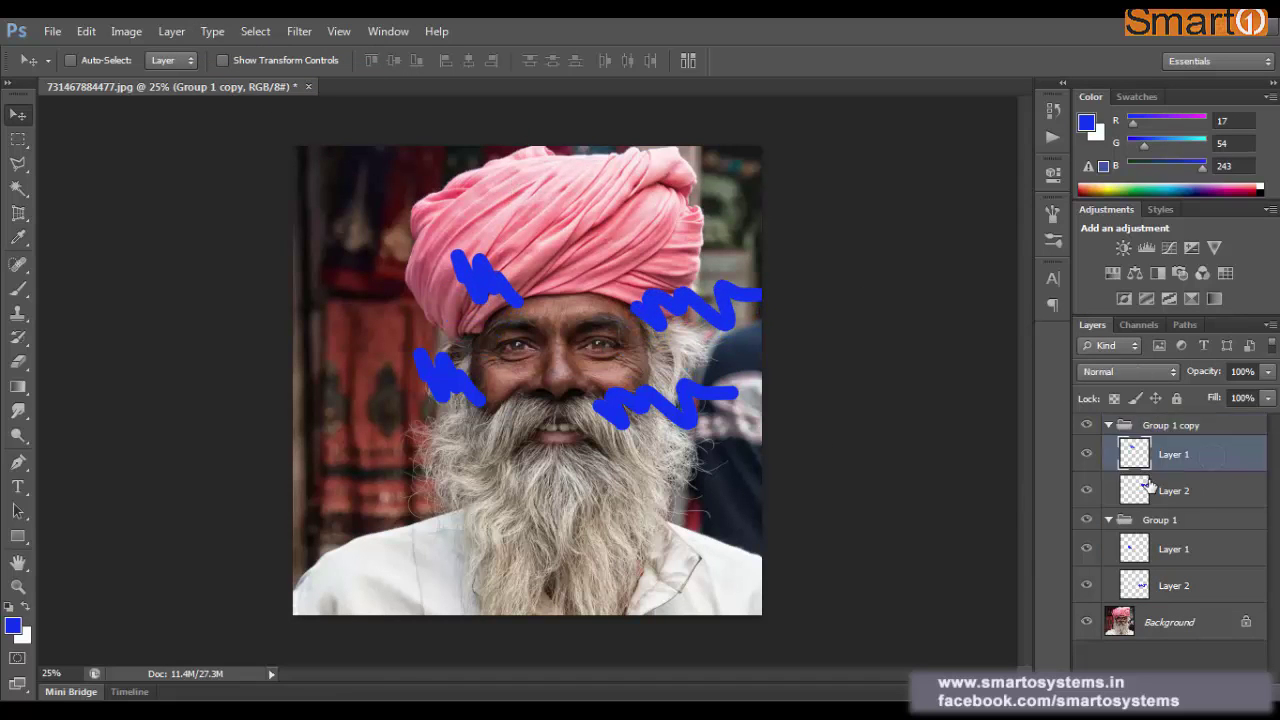
pyautogui.click(180, 34)
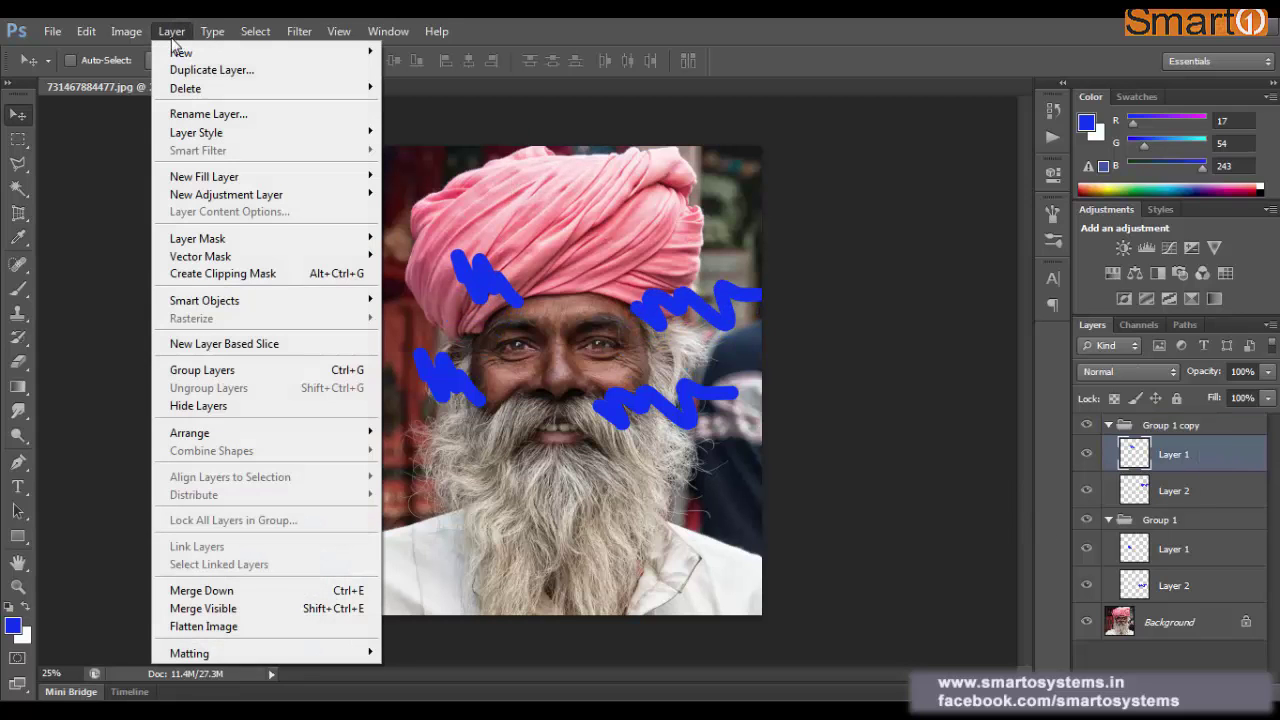
pyautogui.click(222, 70)
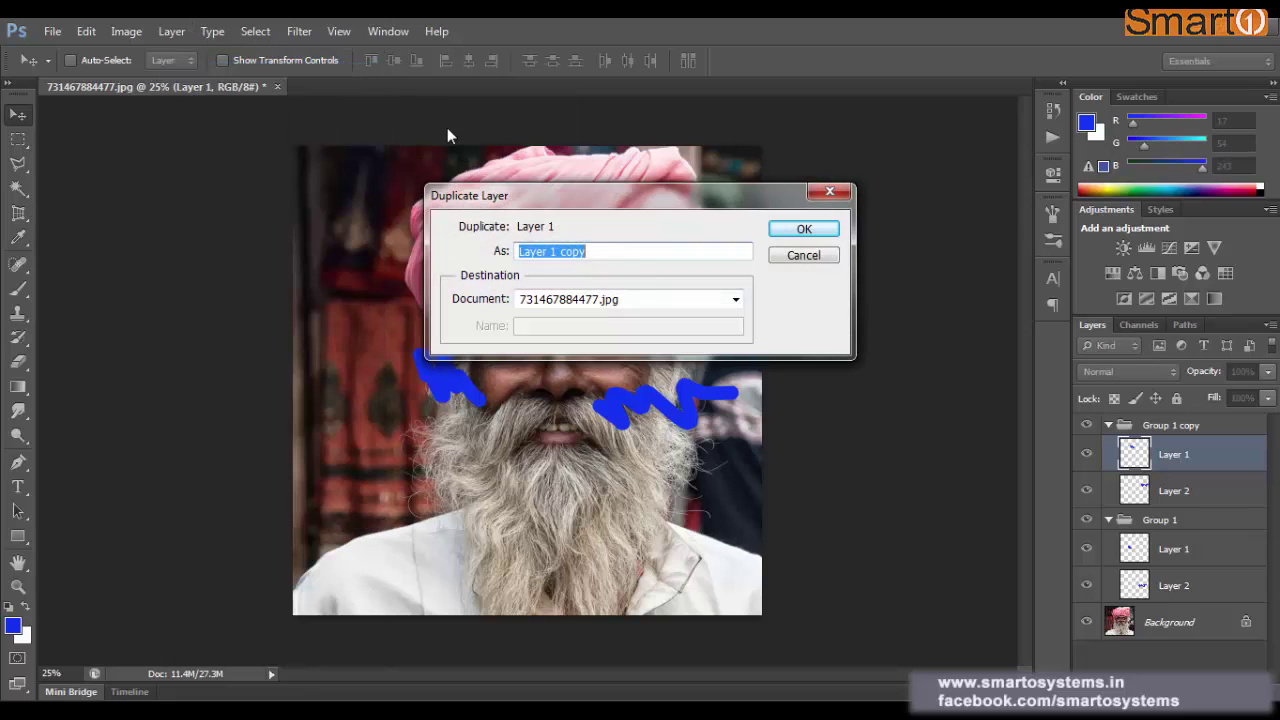
pyautogui.click(814, 226)
pyautogui.moveTo(725, 313)
pyautogui.mouseDown()
pyautogui.moveTo(645, 290)
pyautogui.moveTo(580, 245)
pyautogui.moveTo(588, 238)
pyautogui.mouseUp()
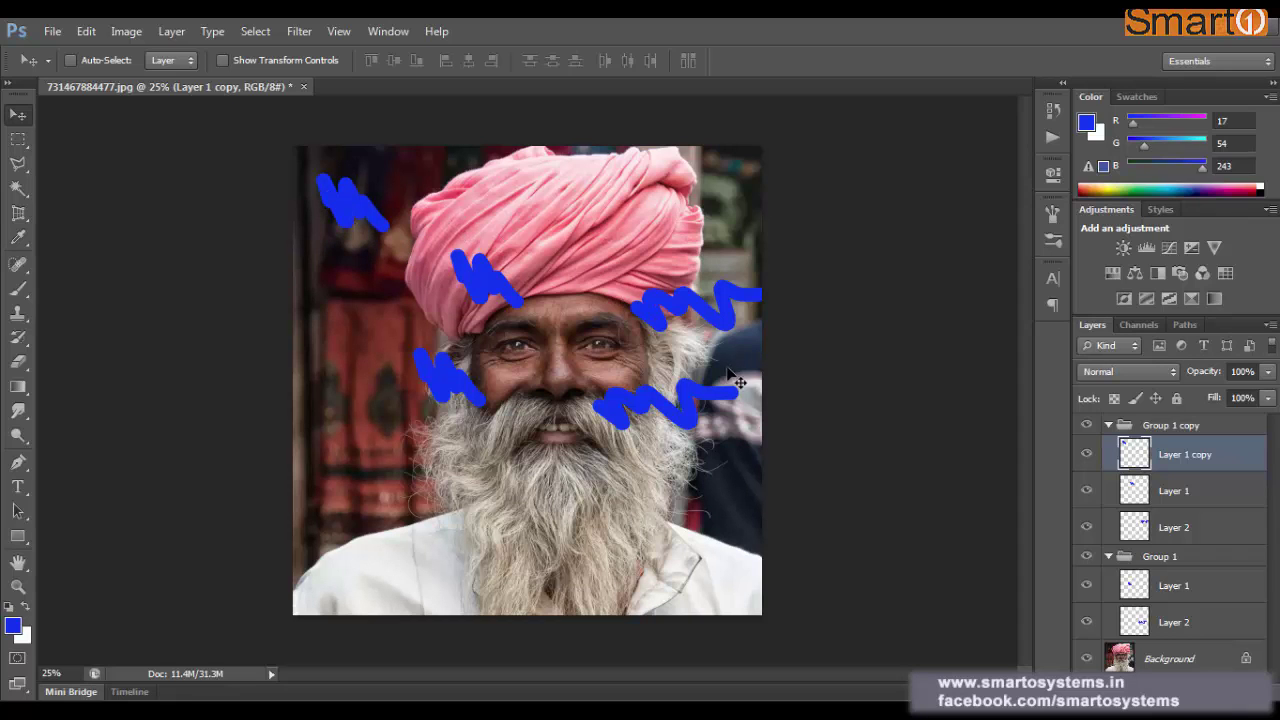
# Select Group 1 copy and shift its blue zigzags slightly down
pyautogui.click(171, 31)
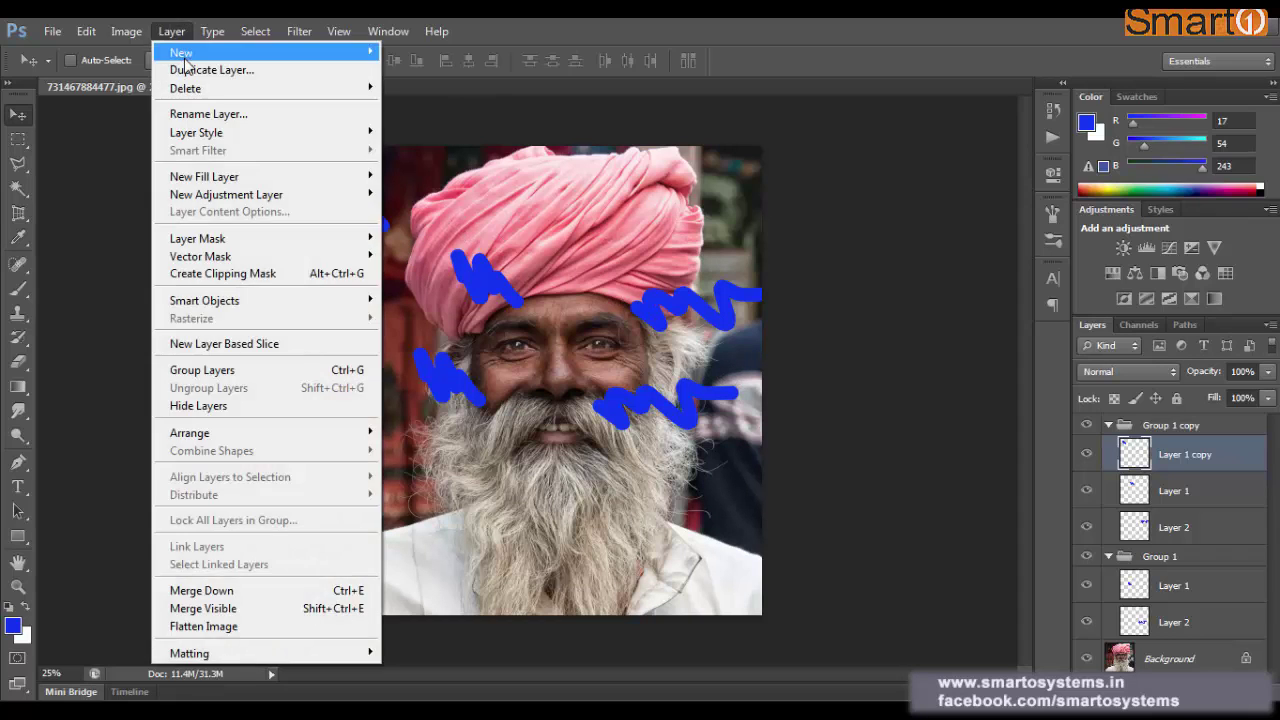
pyautogui.moveTo(249, 95)
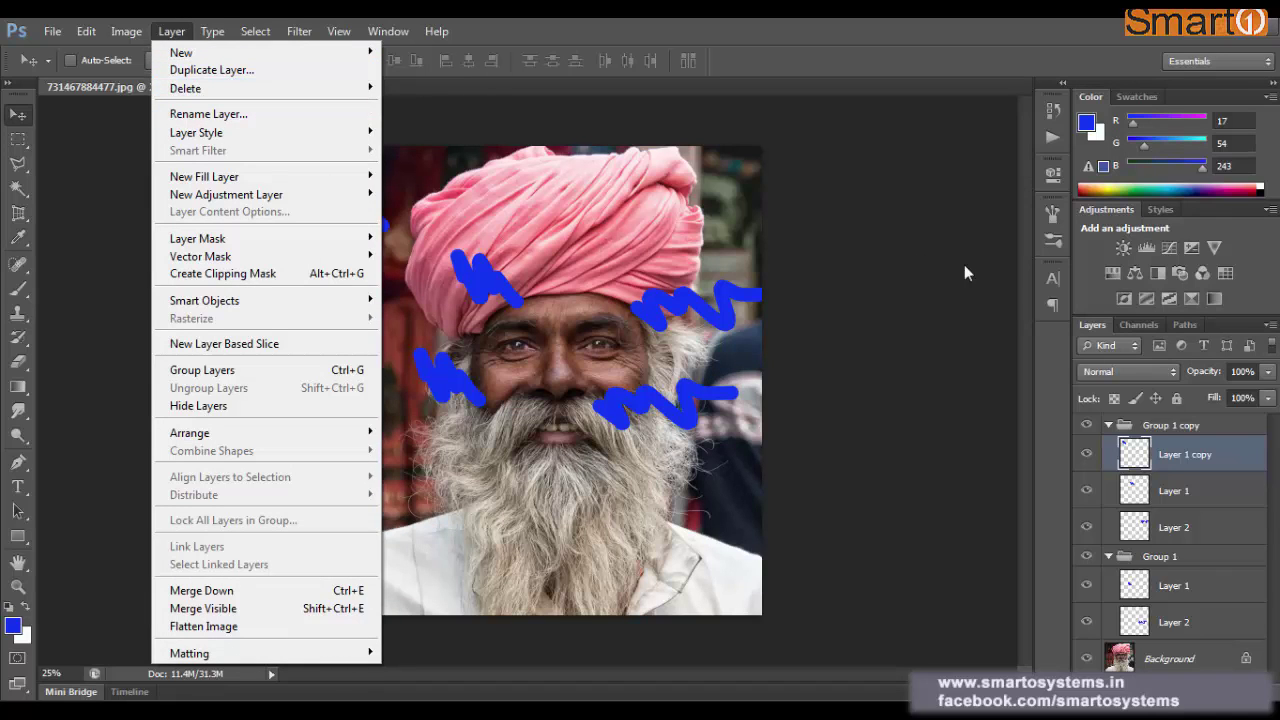
pyautogui.click(1166, 430)
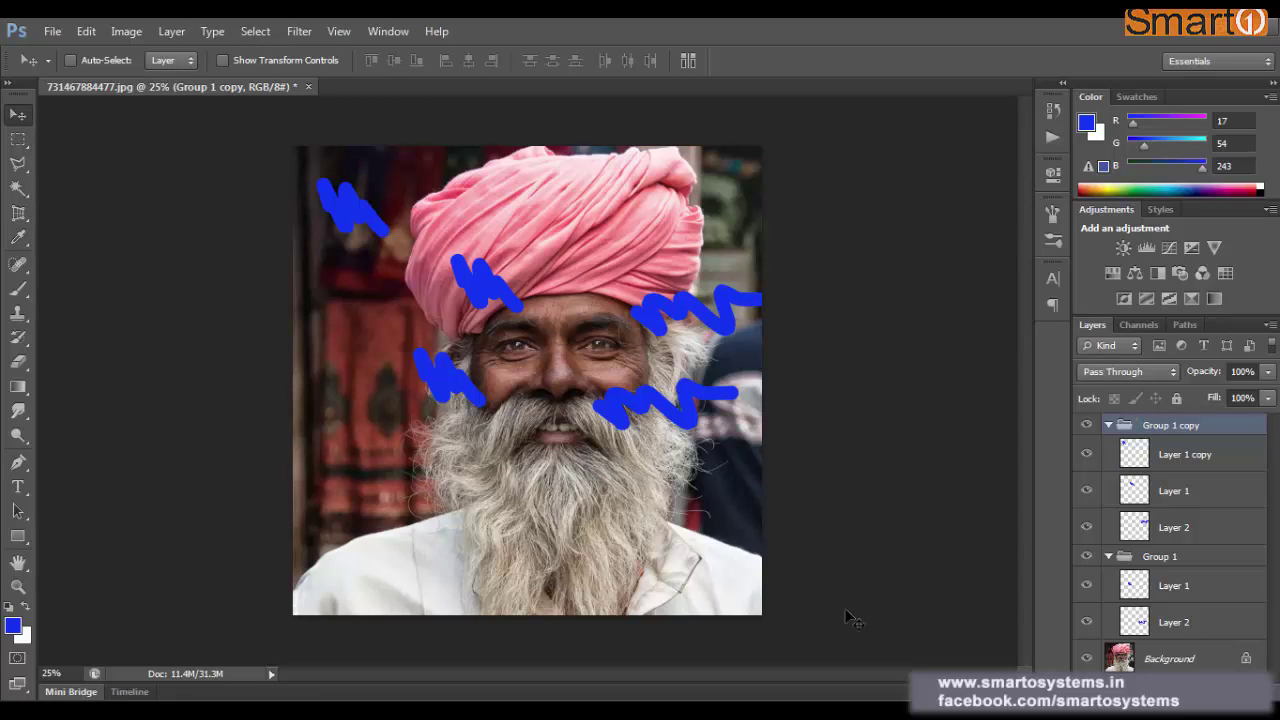
# Delete Layer 2 and Layer 1 from the original Group 1
pyautogui.click(1174, 624)
pyautogui.click(1241, 687)
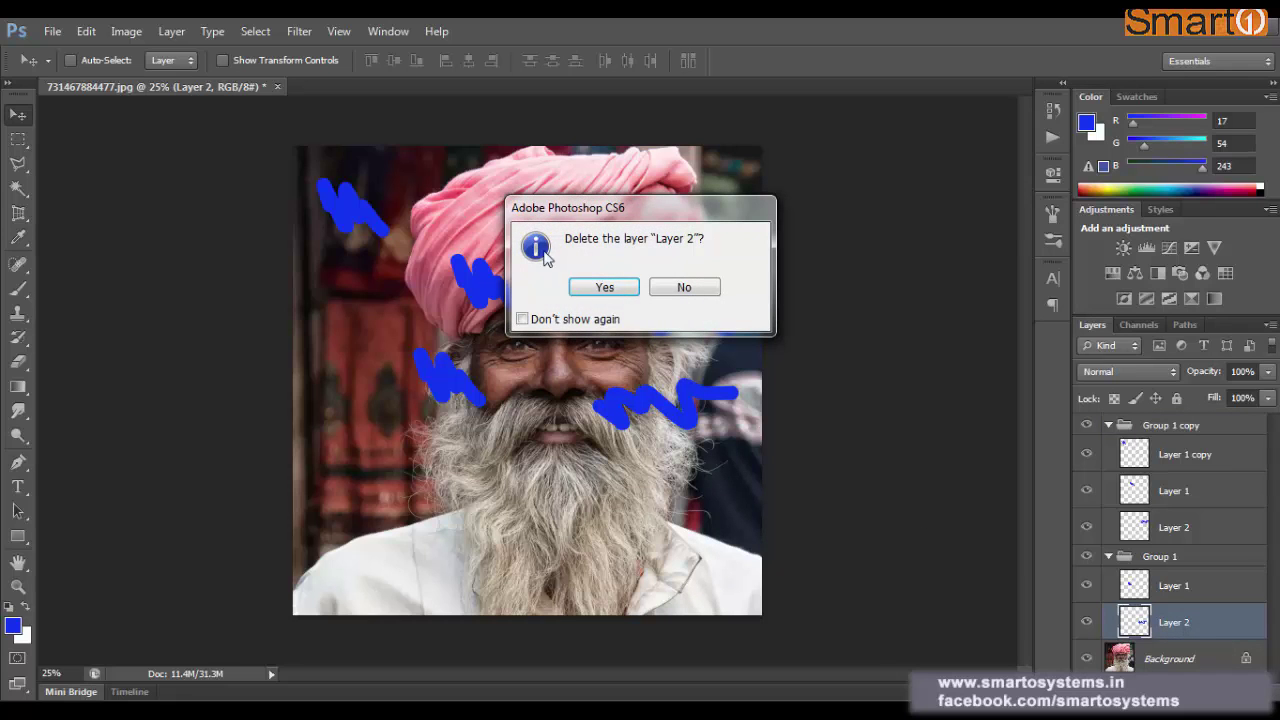
pyautogui.click(595, 288)
pyautogui.click(1241, 687)
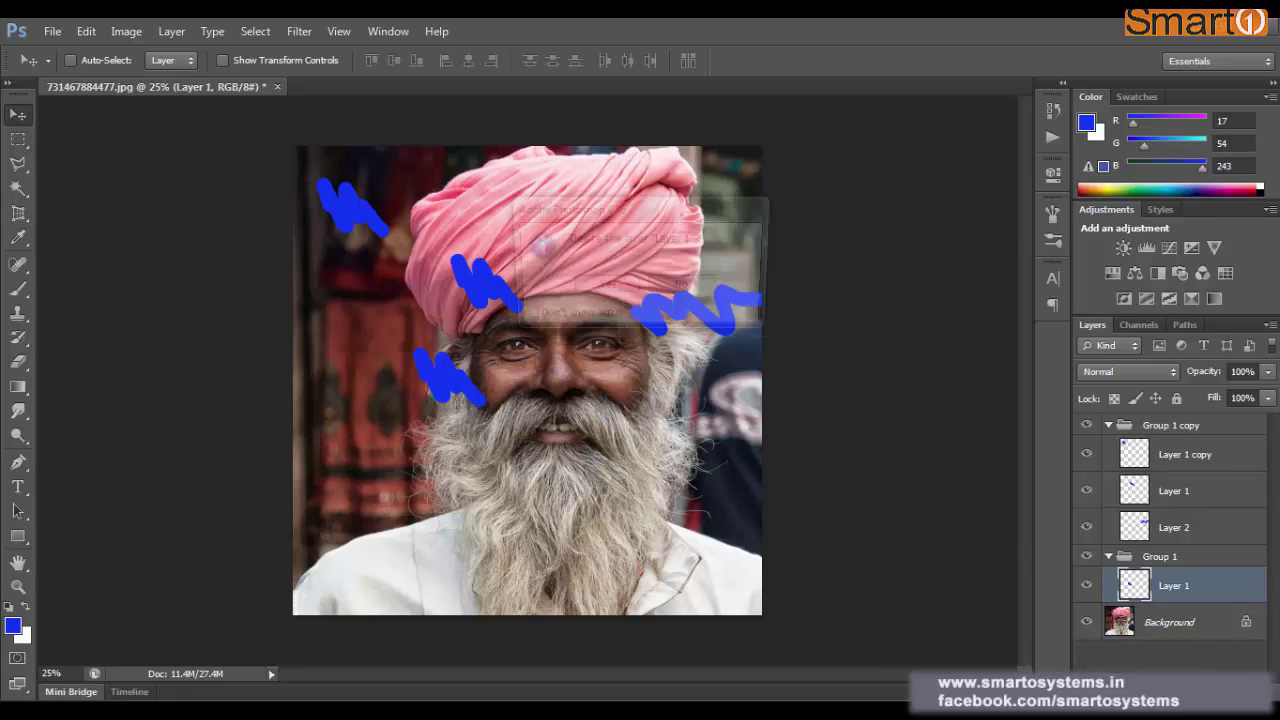
pyautogui.click(604, 288)
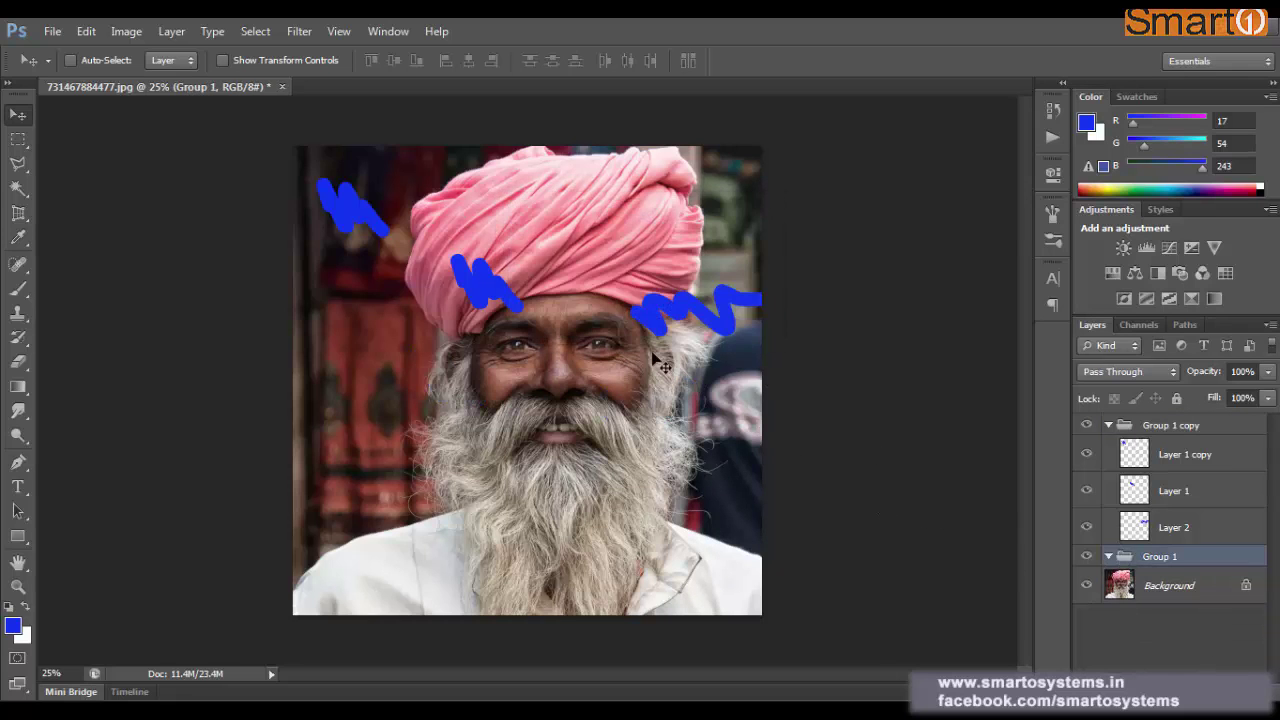
# Delete the emptied Group 1 from the document
pyautogui.click(180, 32)
pyautogui.moveTo(323, 85)
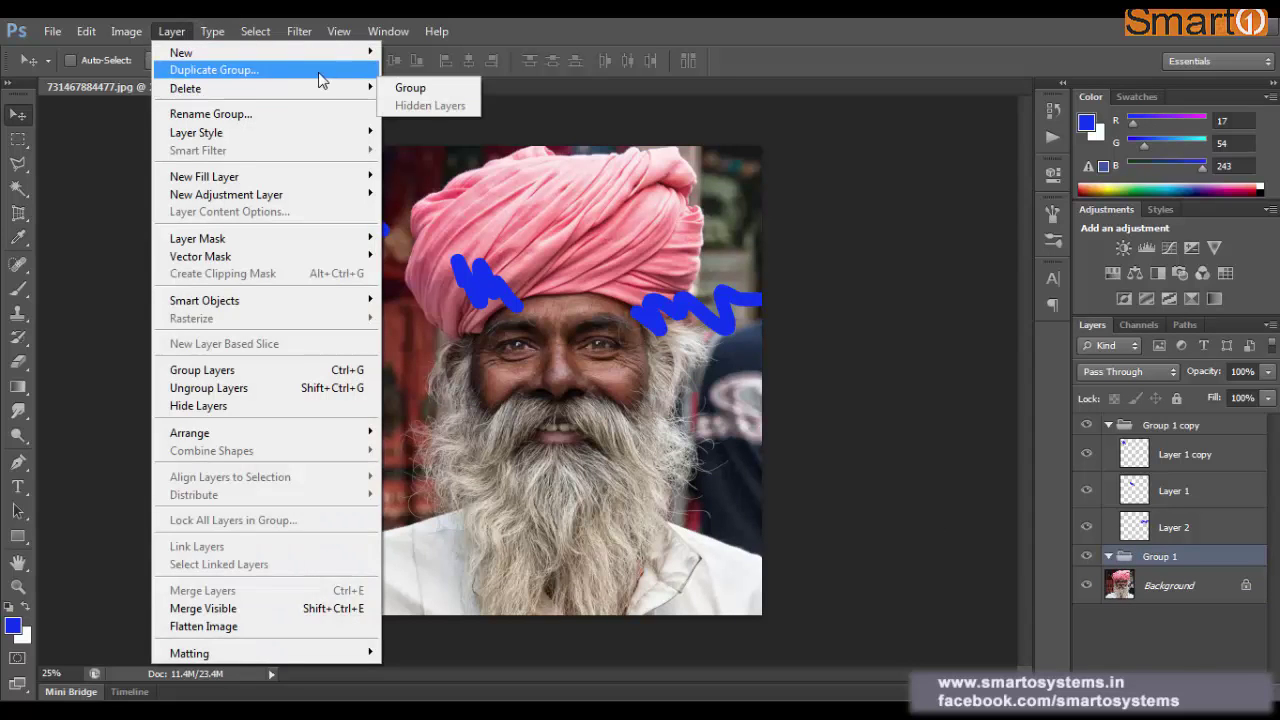
pyautogui.click(390, 90)
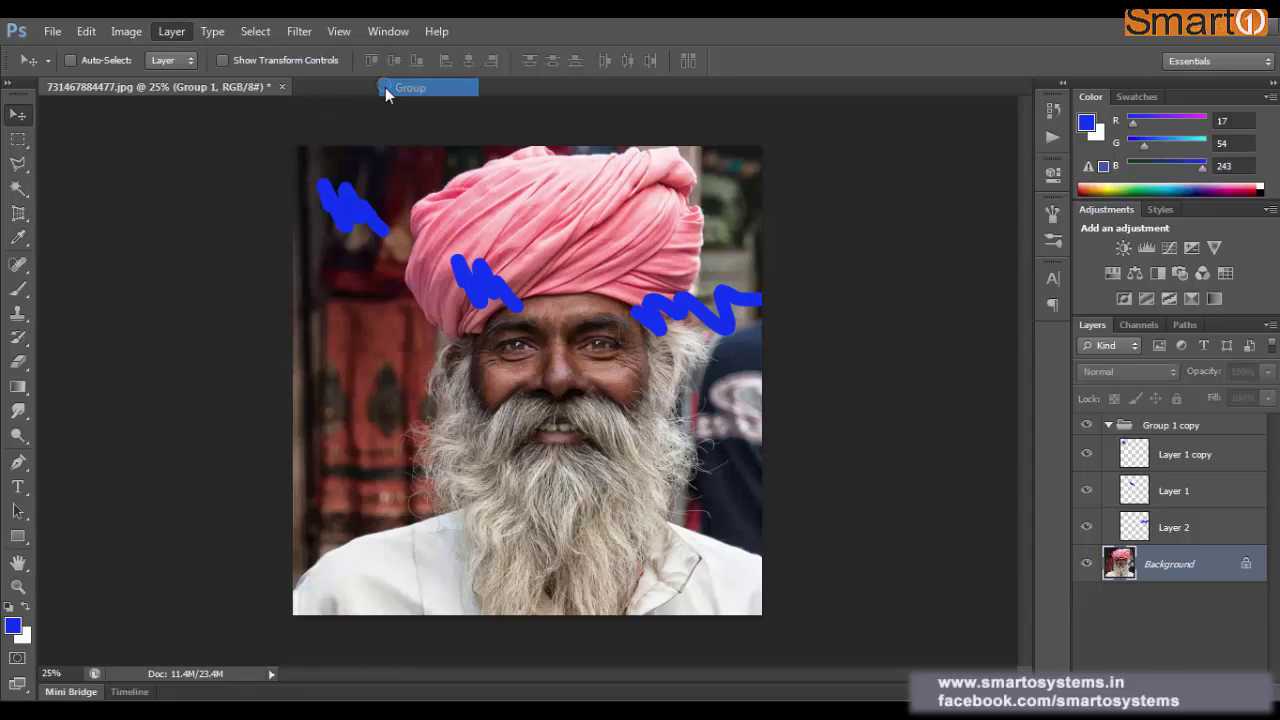
# Delete Layer 1 copy from Group 1 copy
pyautogui.click(1160, 458)
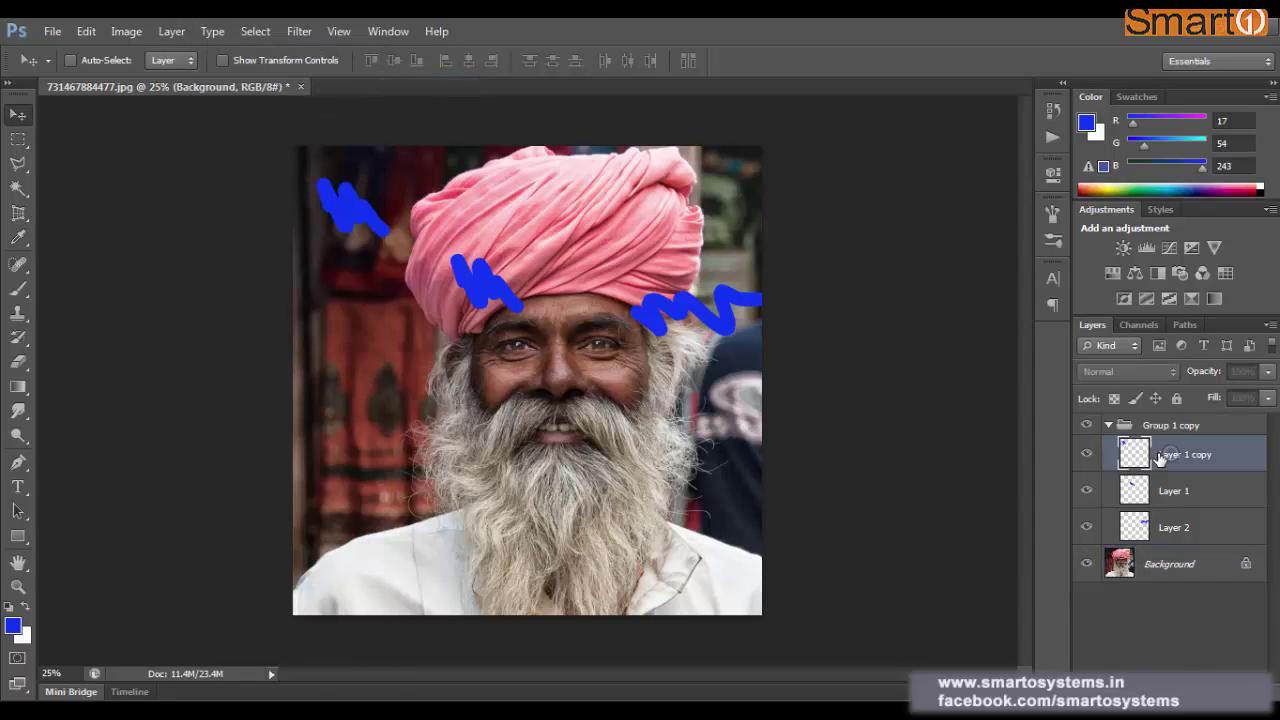
pyautogui.click(180, 32)
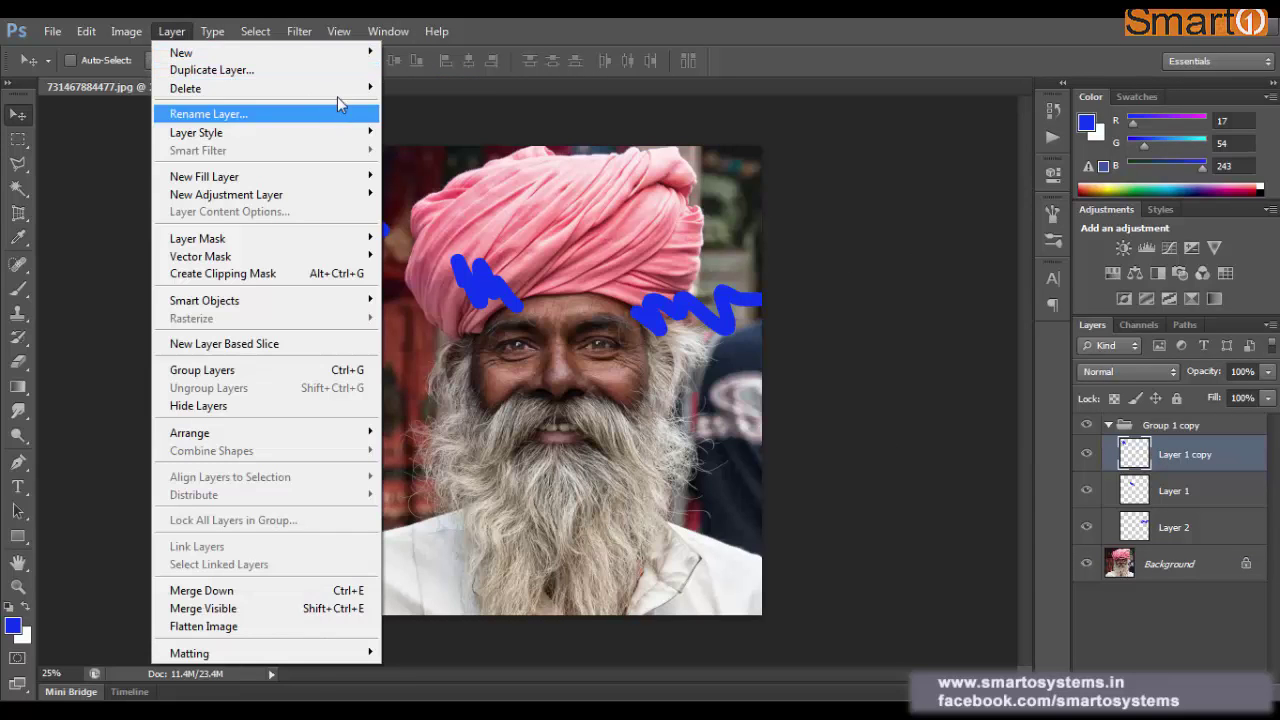
pyautogui.moveTo(349, 95)
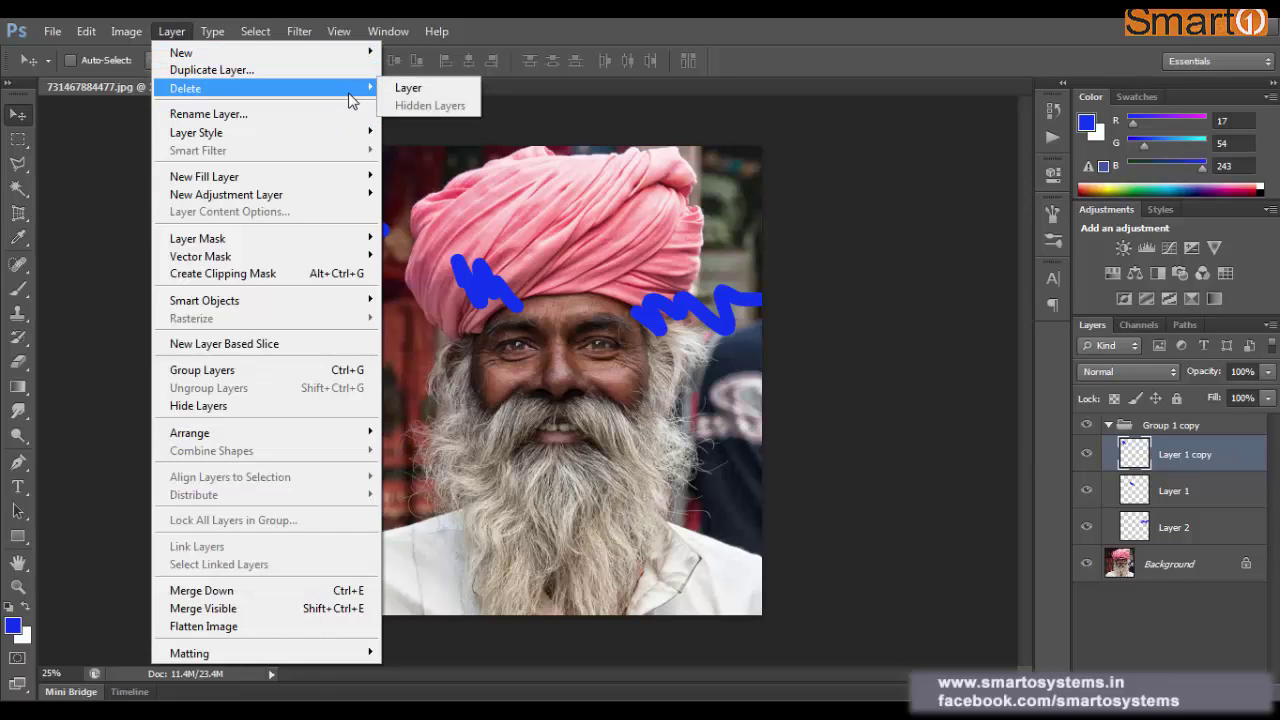
pyautogui.click(428, 96)
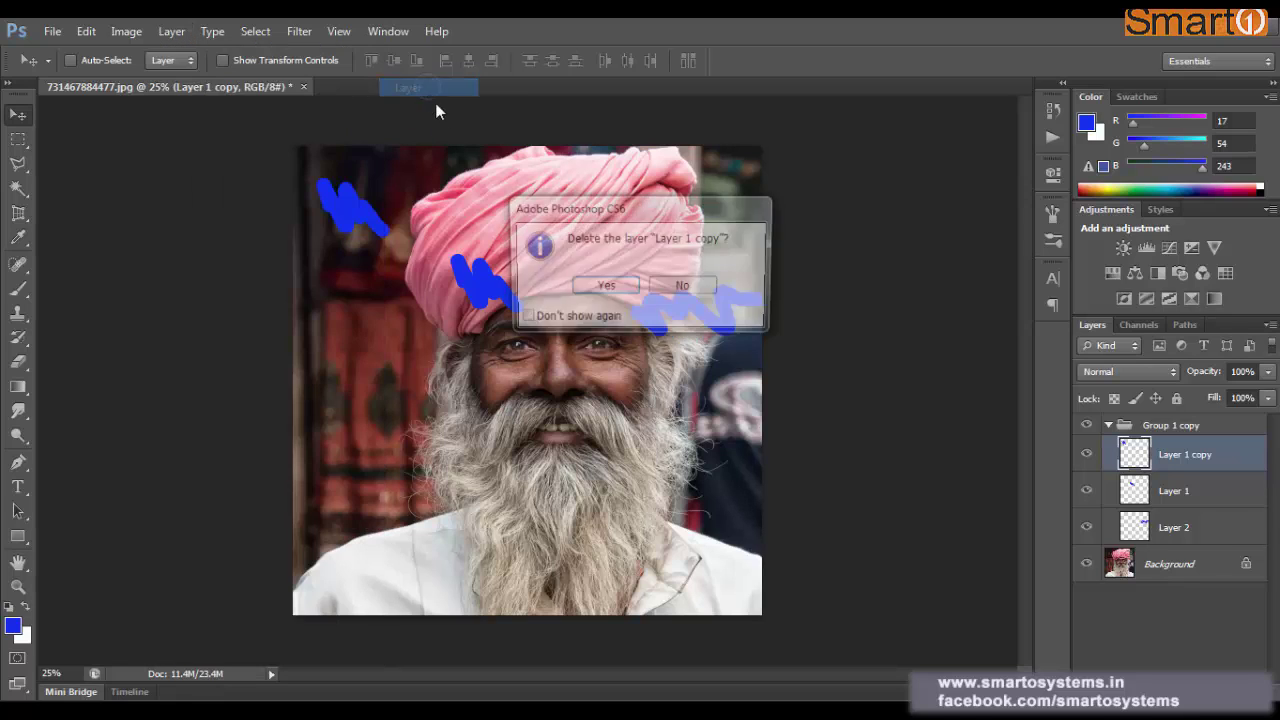
pyautogui.click(607, 287)
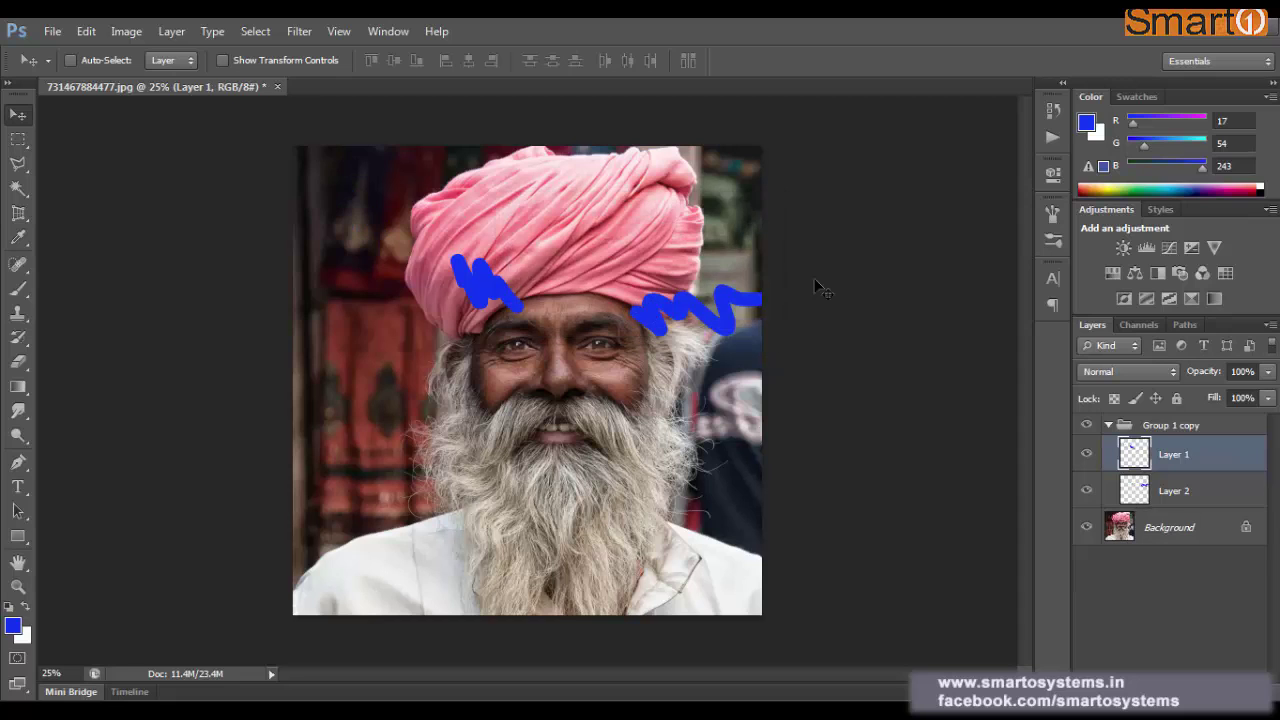
# Hide Layer 1 in Group 1 copy and delete it with the command that removes hidden layers
pyautogui.click(1087, 454)
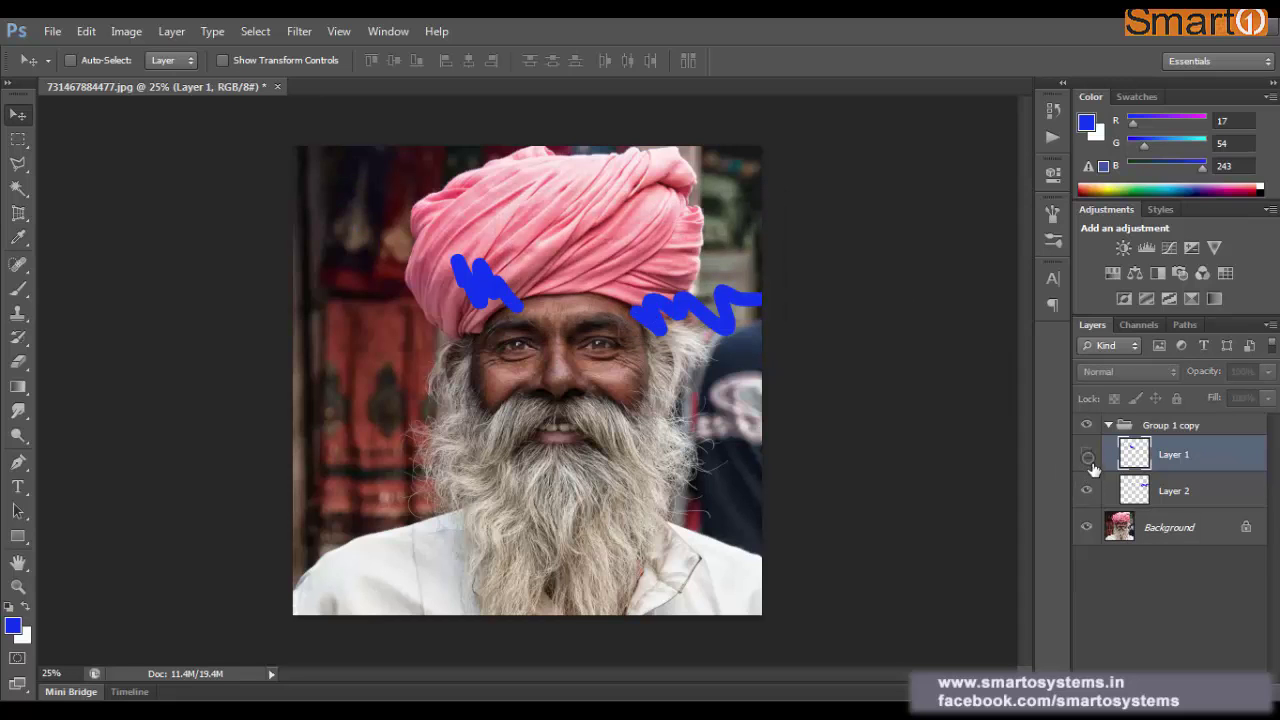
pyautogui.click(170, 32)
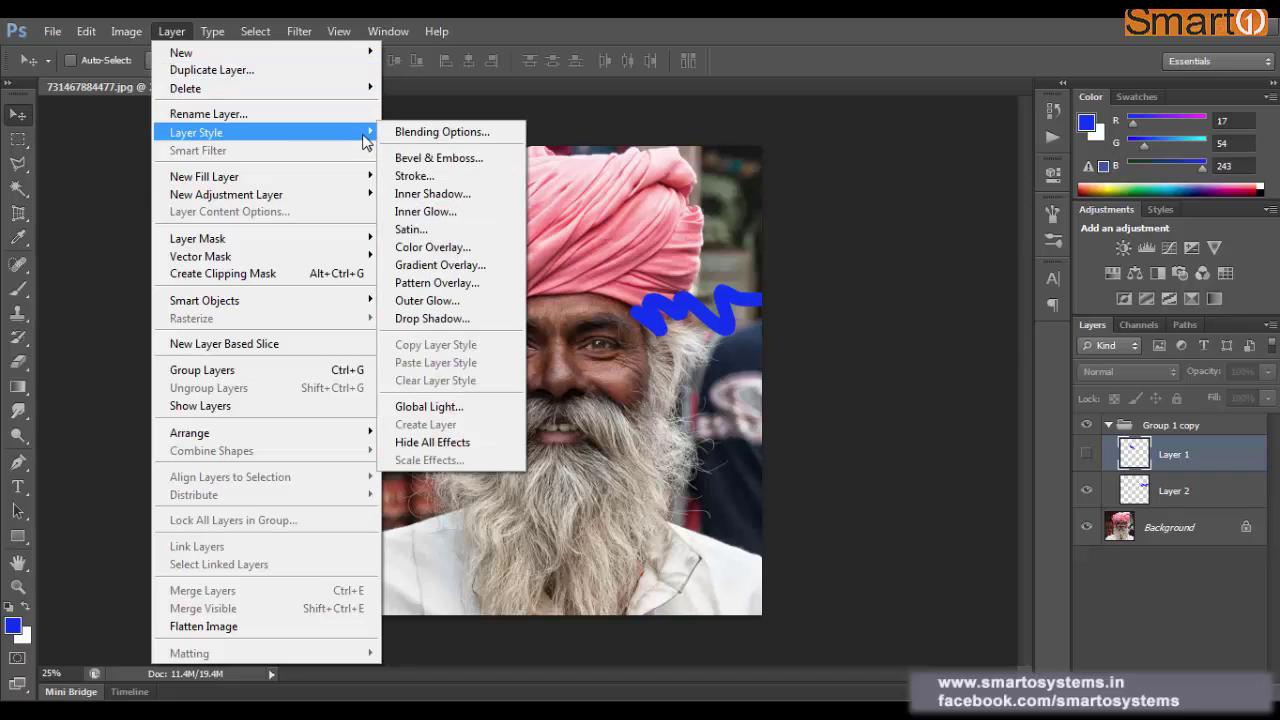
pyautogui.moveTo(351, 88)
pyautogui.click(415, 106)
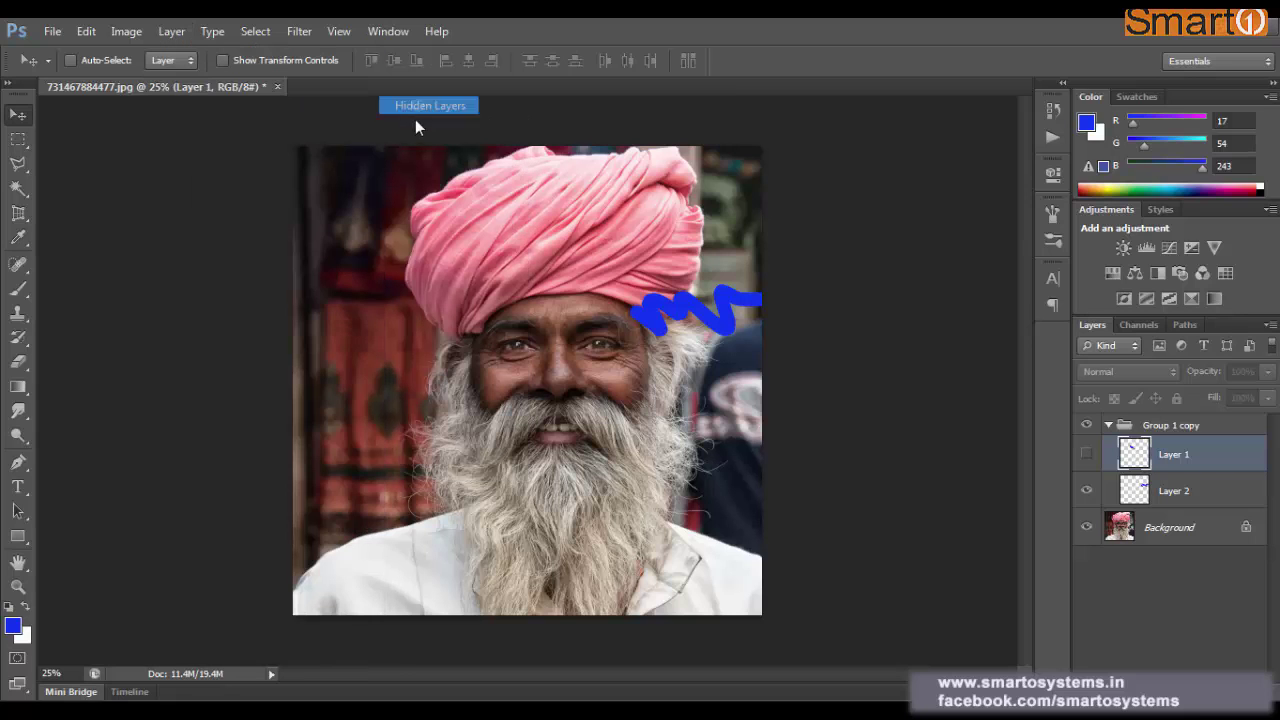
pyautogui.click(603, 287)
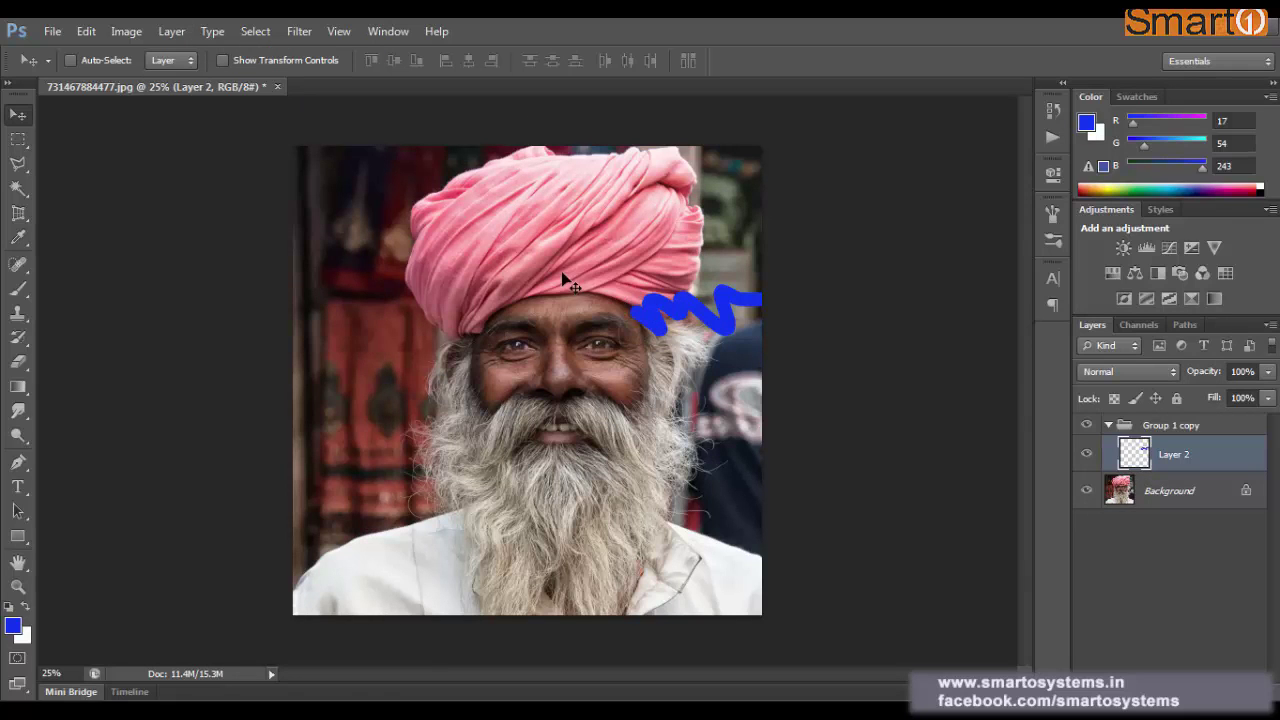
# Delete Layer 2 and the emptied Group 1 copy, keeping only the Background
pyautogui.press('Delete')
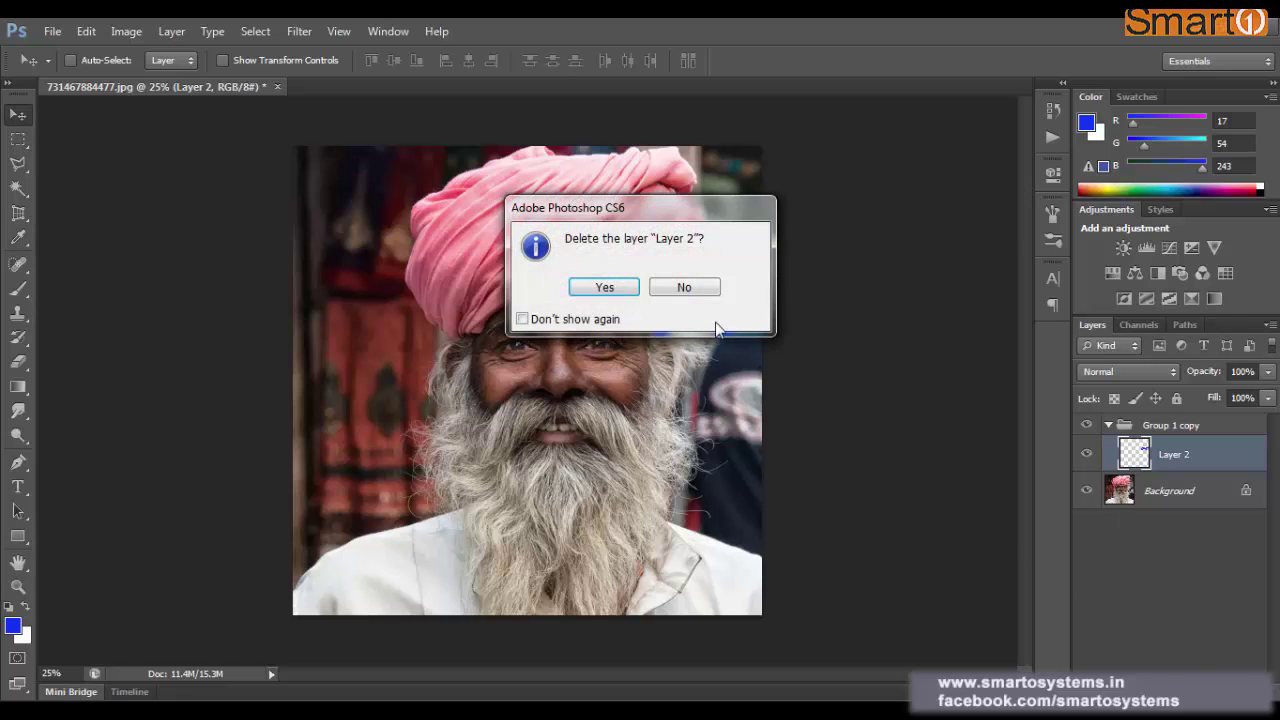
pyautogui.click(606, 288)
pyautogui.press('Delete')
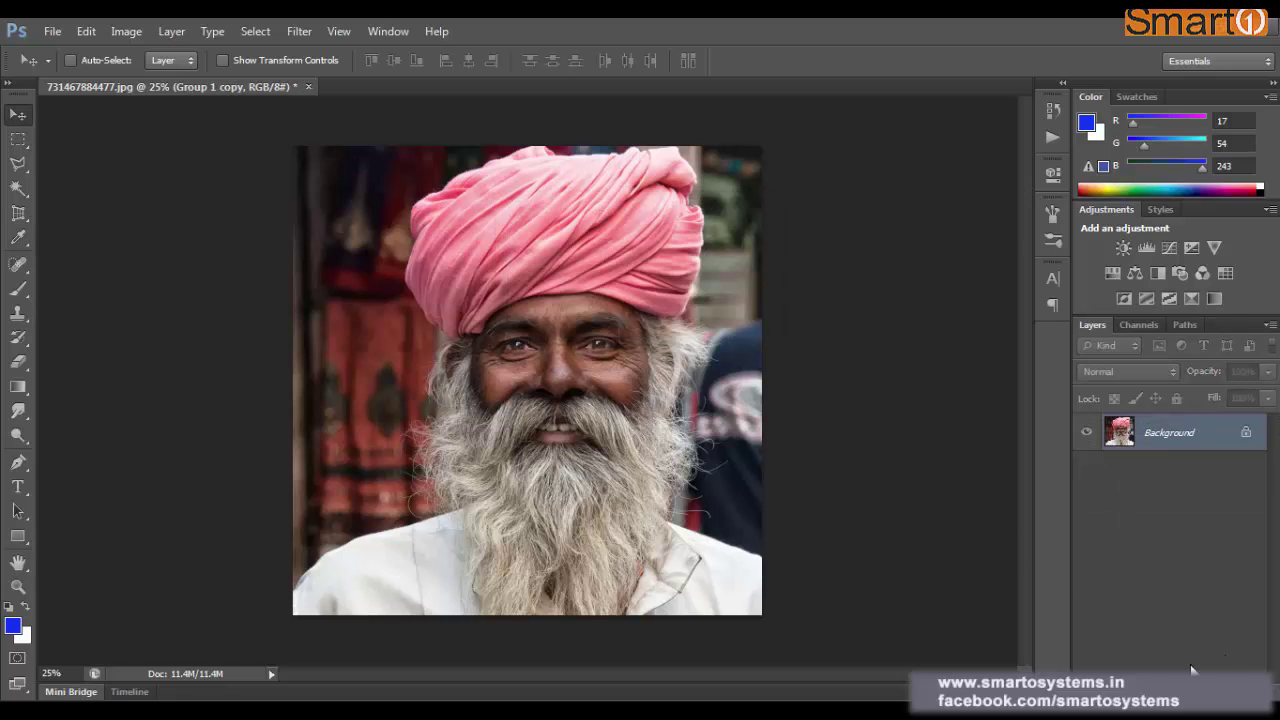
# Add a new empty layer above the portrait and convert the Background into a regular layer named Layer 0
pyautogui.click(172, 32)
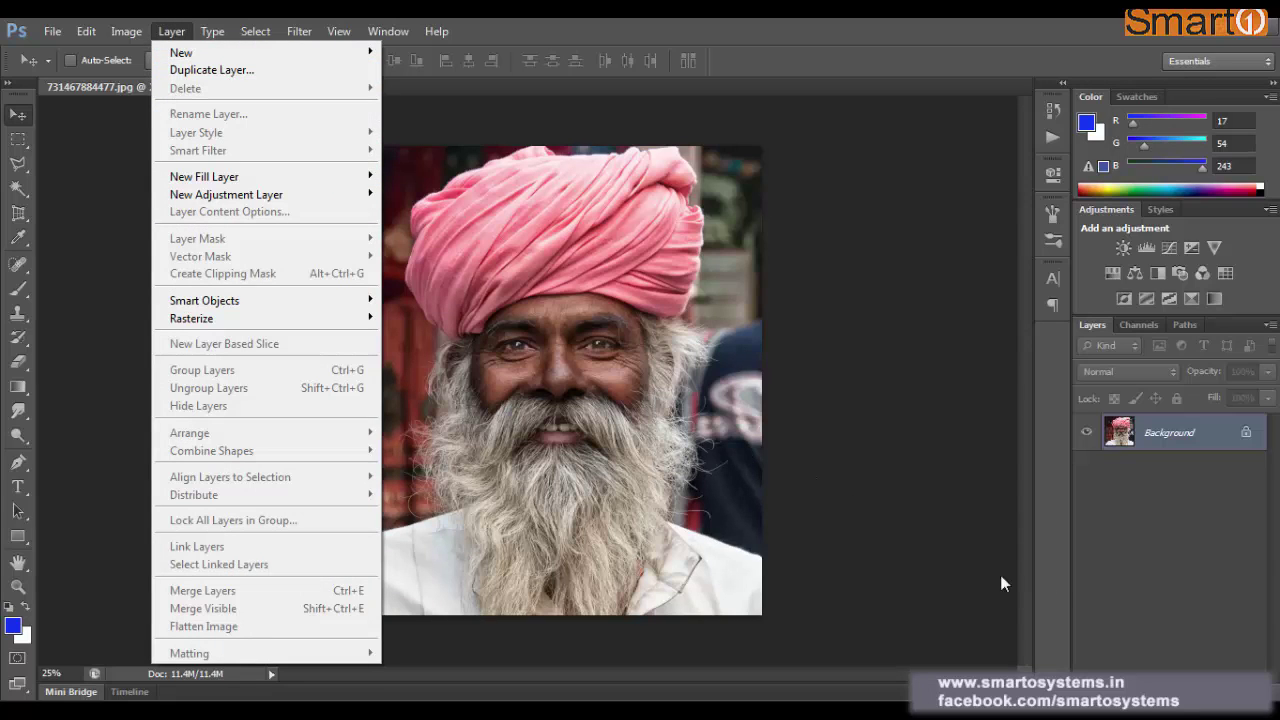
pyautogui.click(1176, 458)
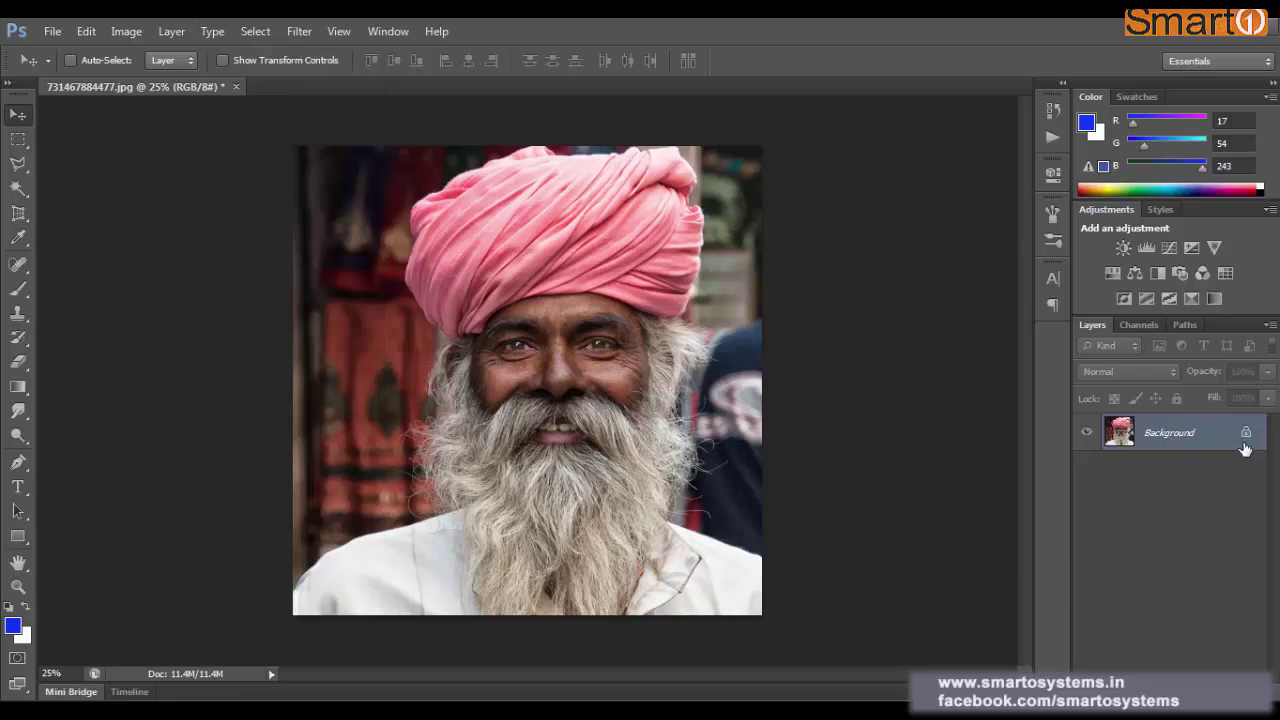
pyautogui.click(1221, 691)
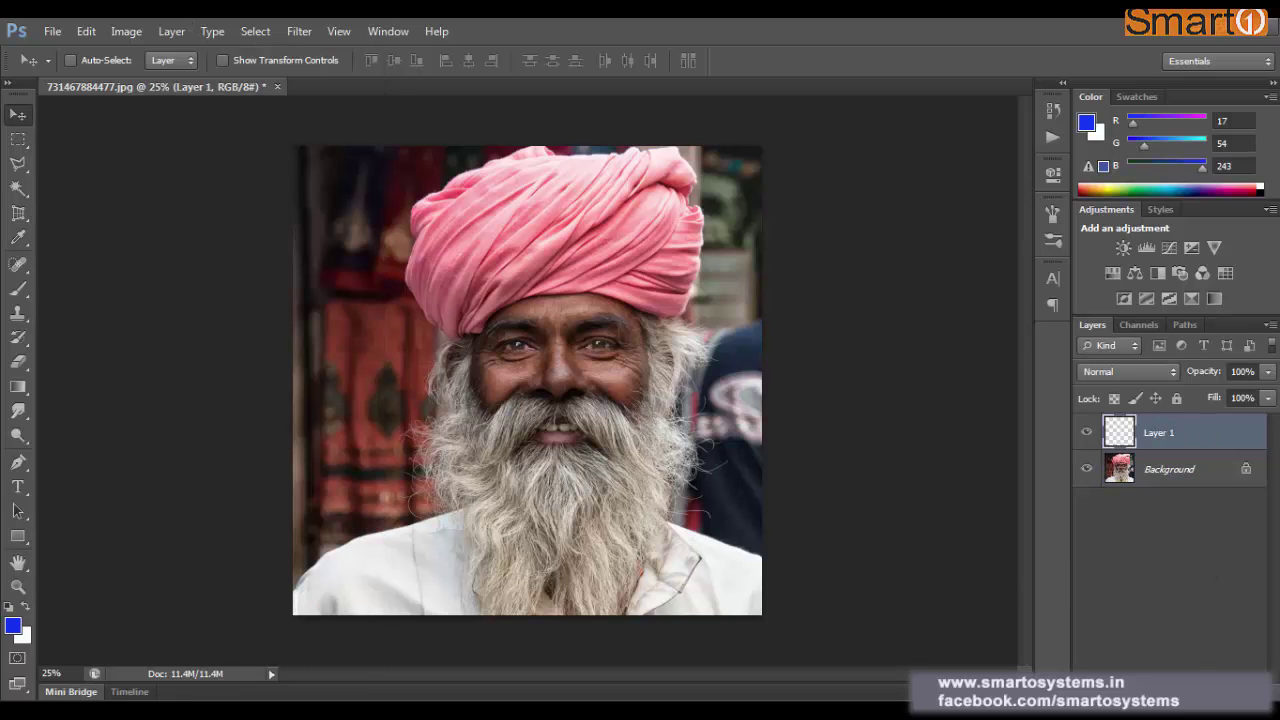
pyautogui.doubleClick(1224, 474)
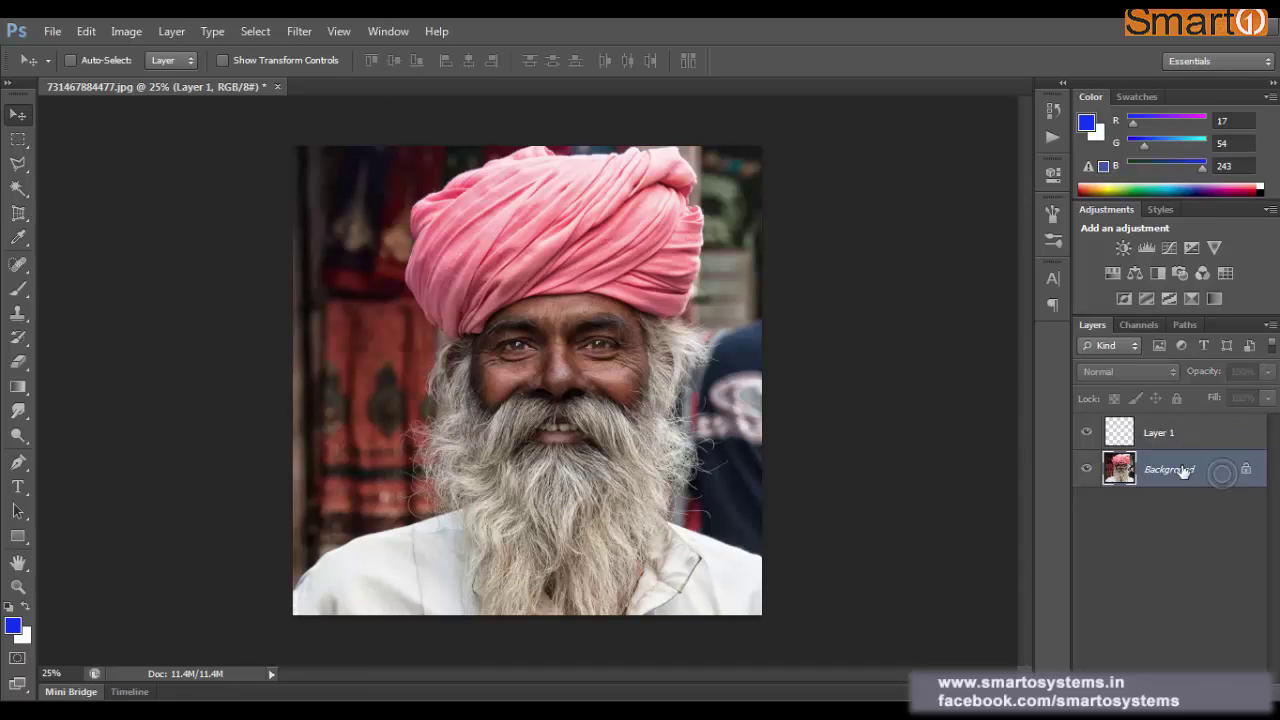
pyautogui.click(826, 240)
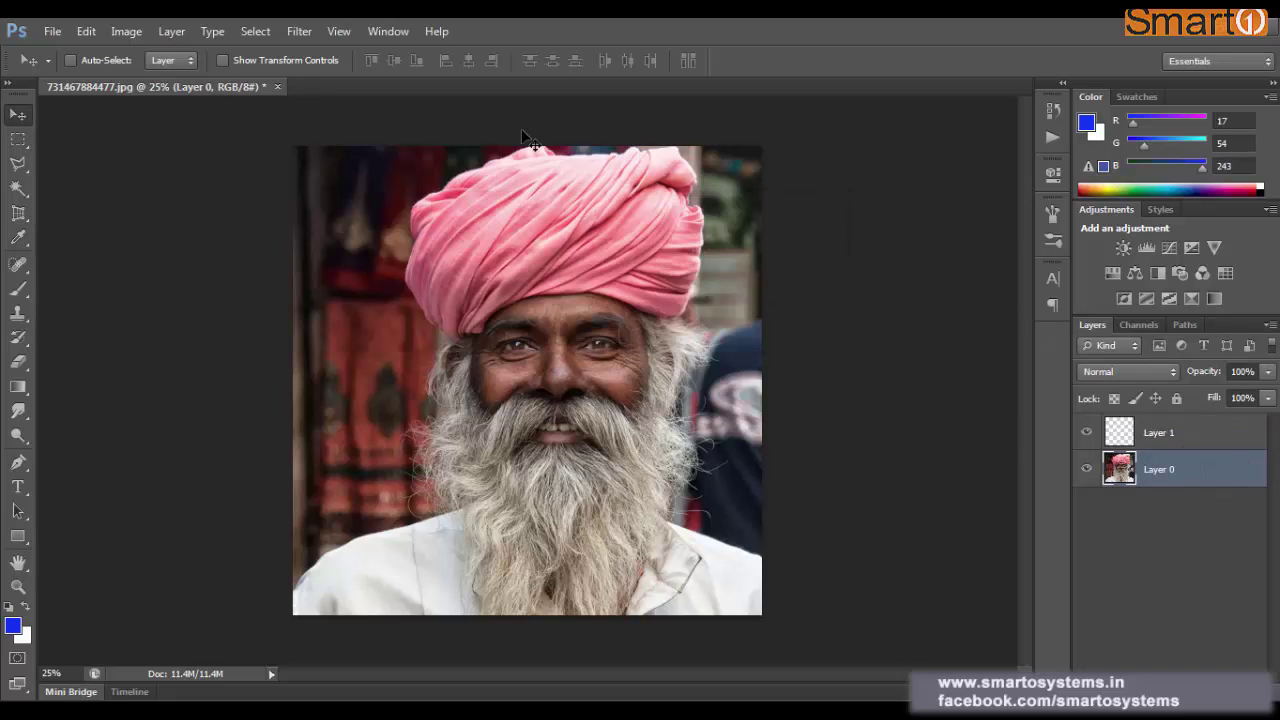
# Rename Layer 0 as "back"
pyautogui.click(172, 31)
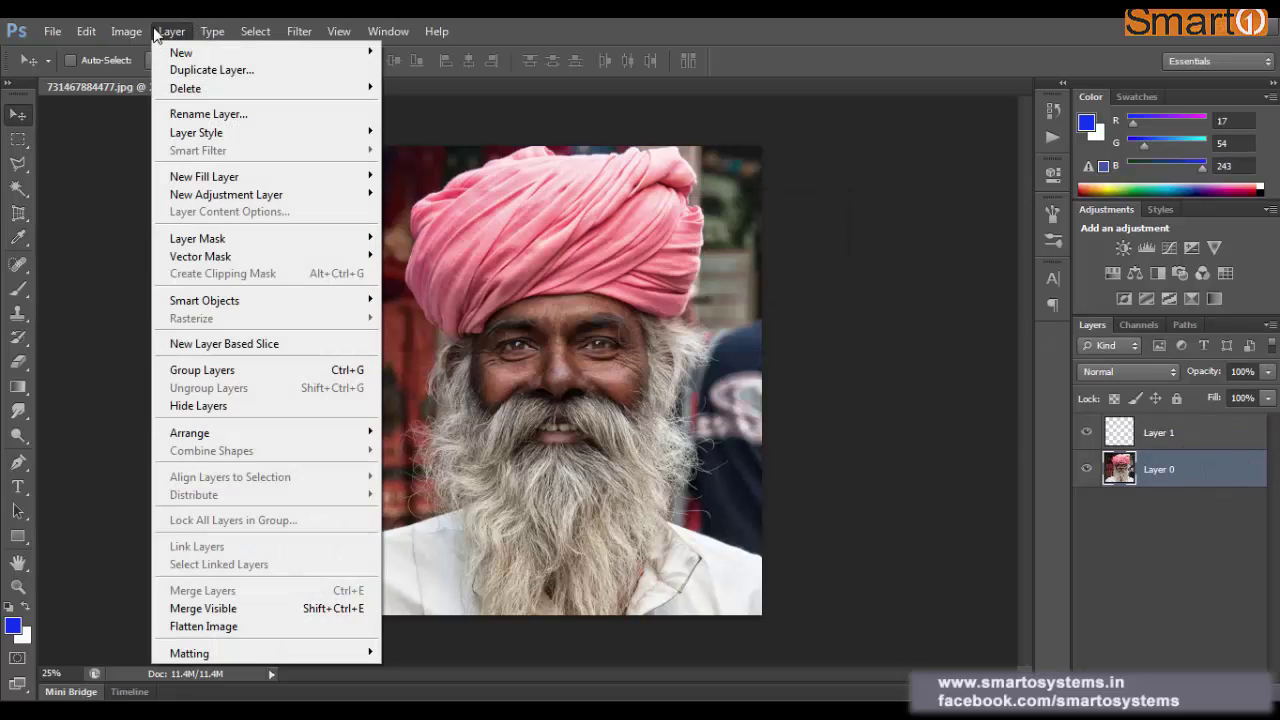
pyautogui.click(207, 115)
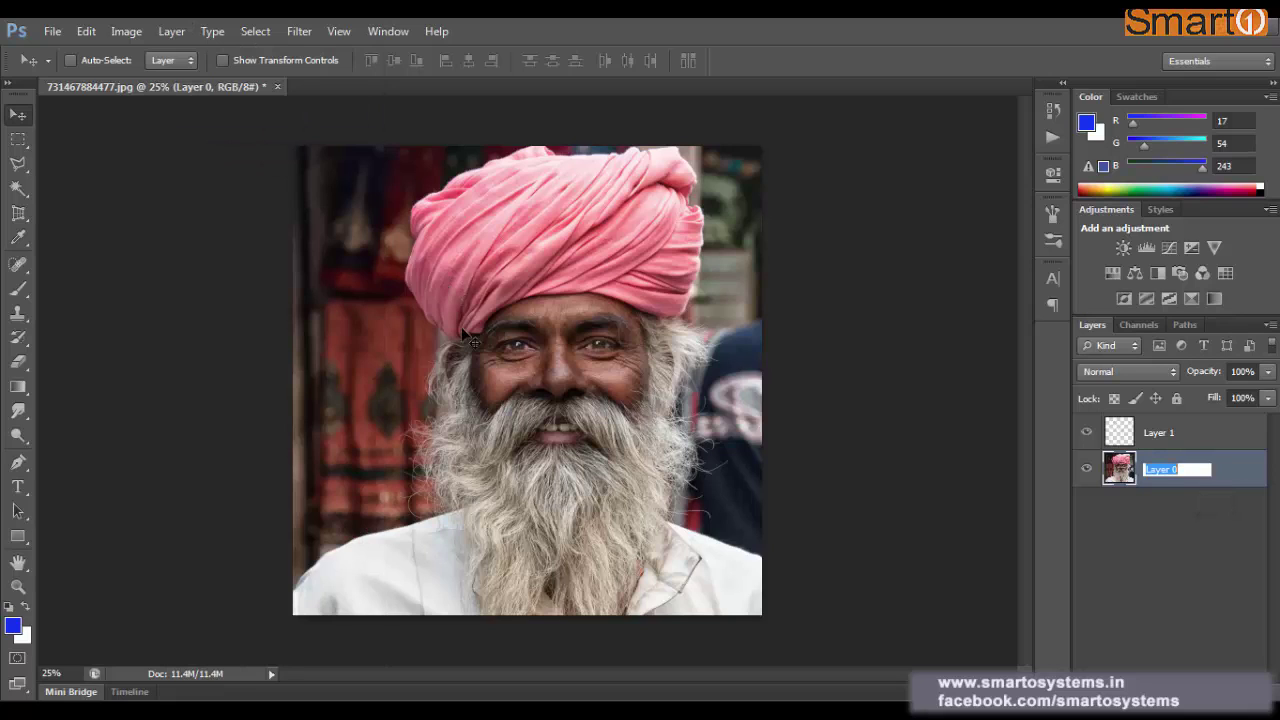
pyautogui.write('back')
pyautogui.press('Return')
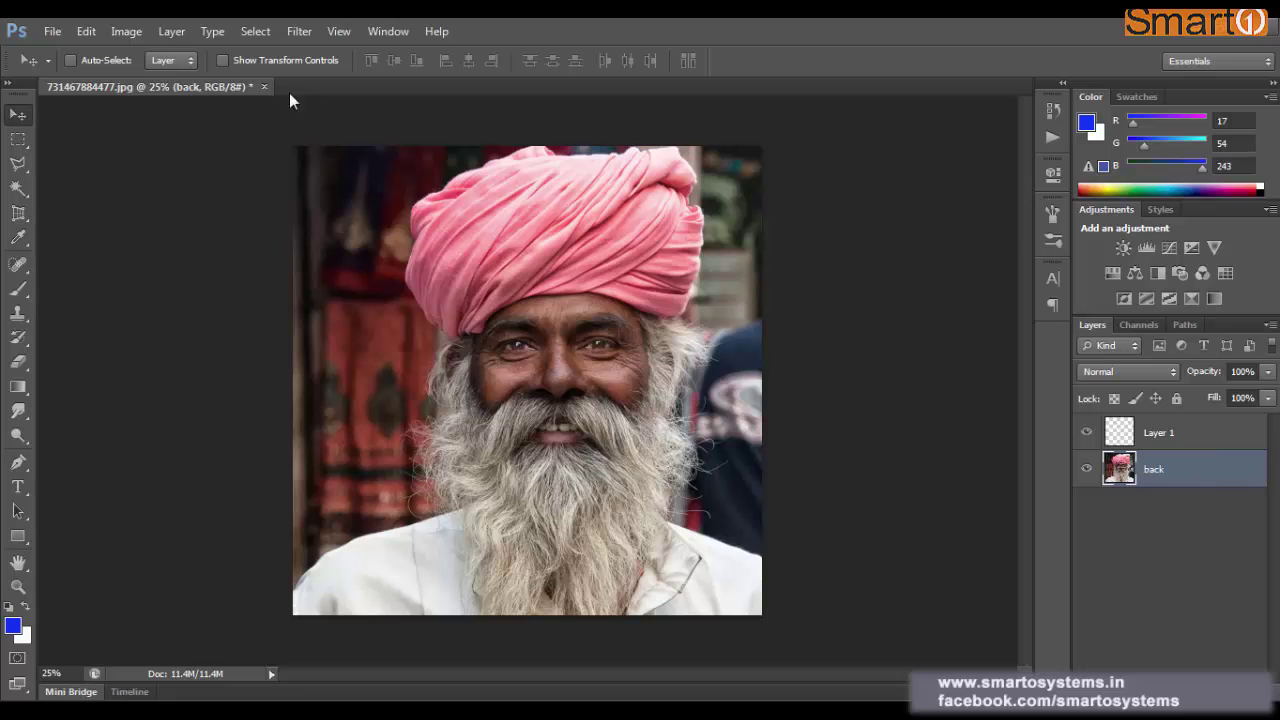
pyautogui.click(170, 33)
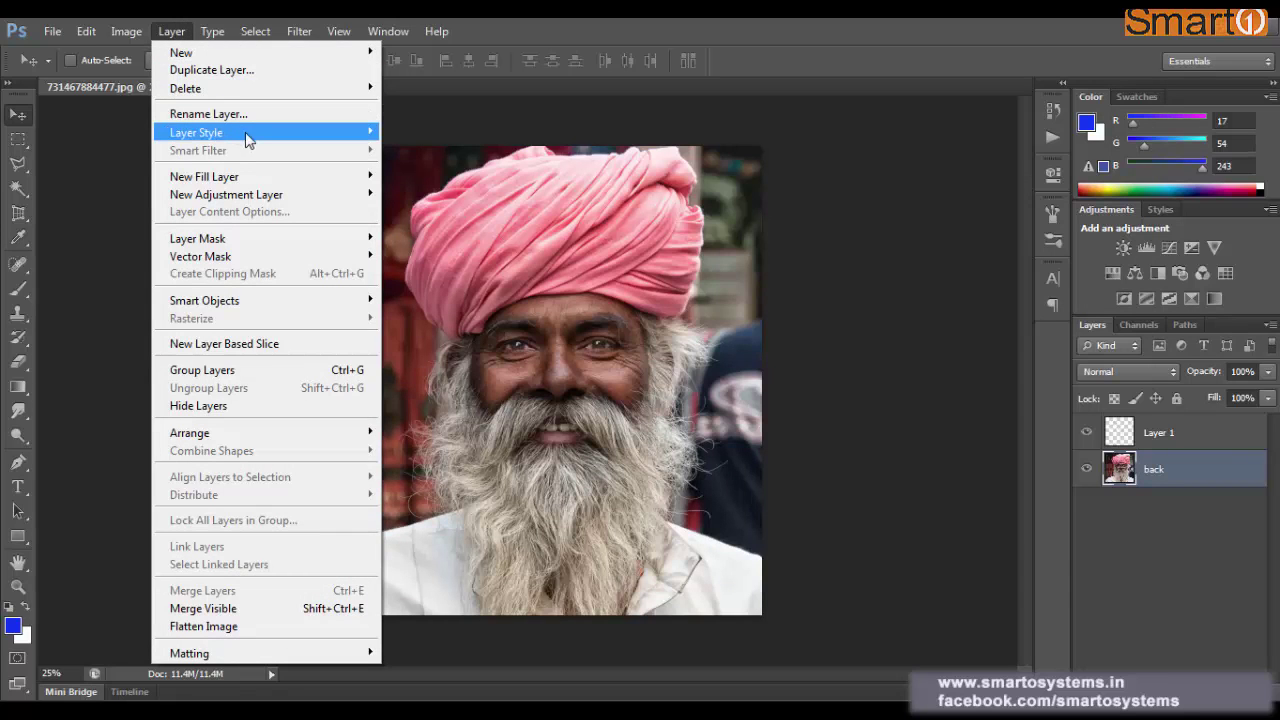
pyautogui.moveTo(270, 143)
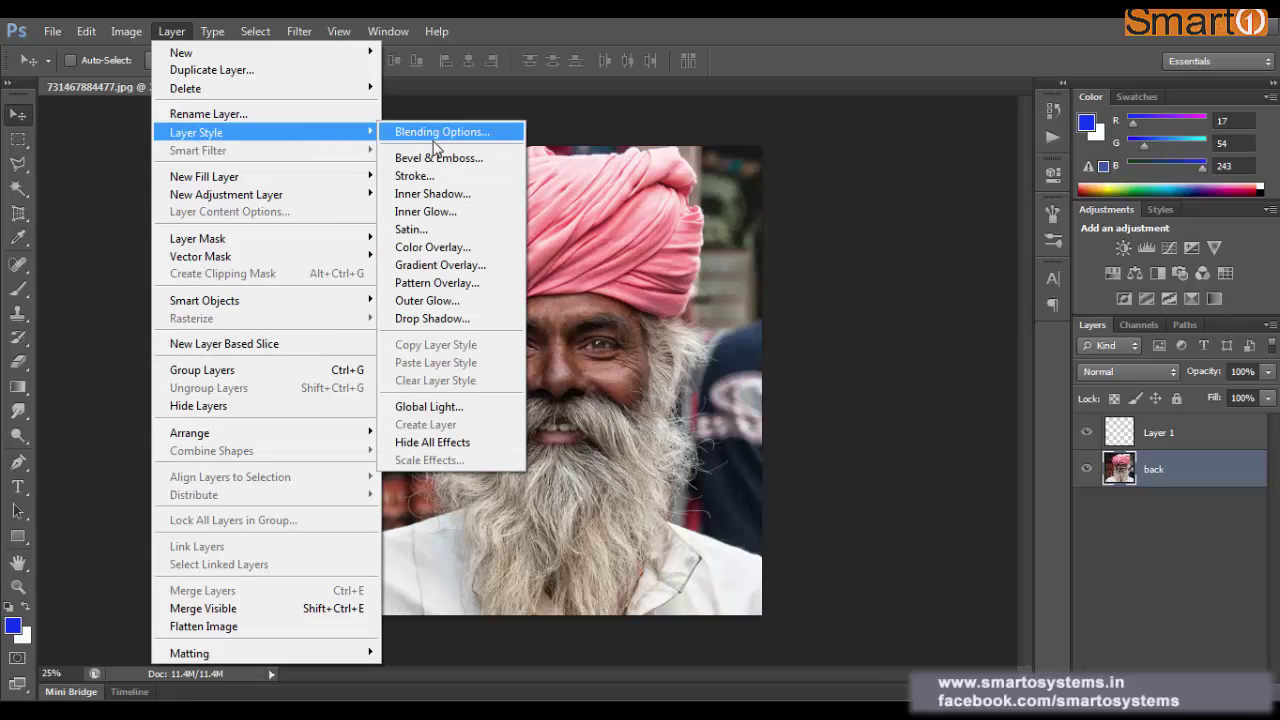
# Add the blue text "INDIA" on Layer 1 in Arial Narrow at 165.01 pt and move it onto the white shirt beside the beard
pyautogui.click(1169, 438)
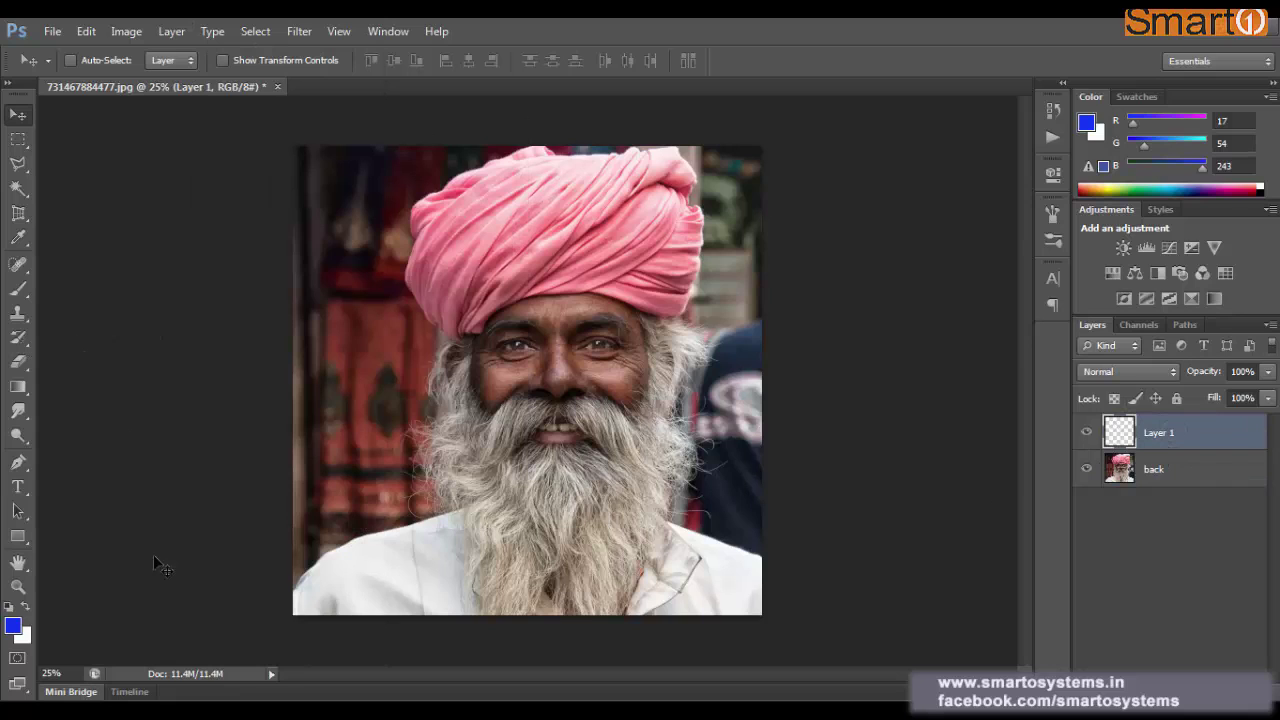
pyautogui.click(18, 487)
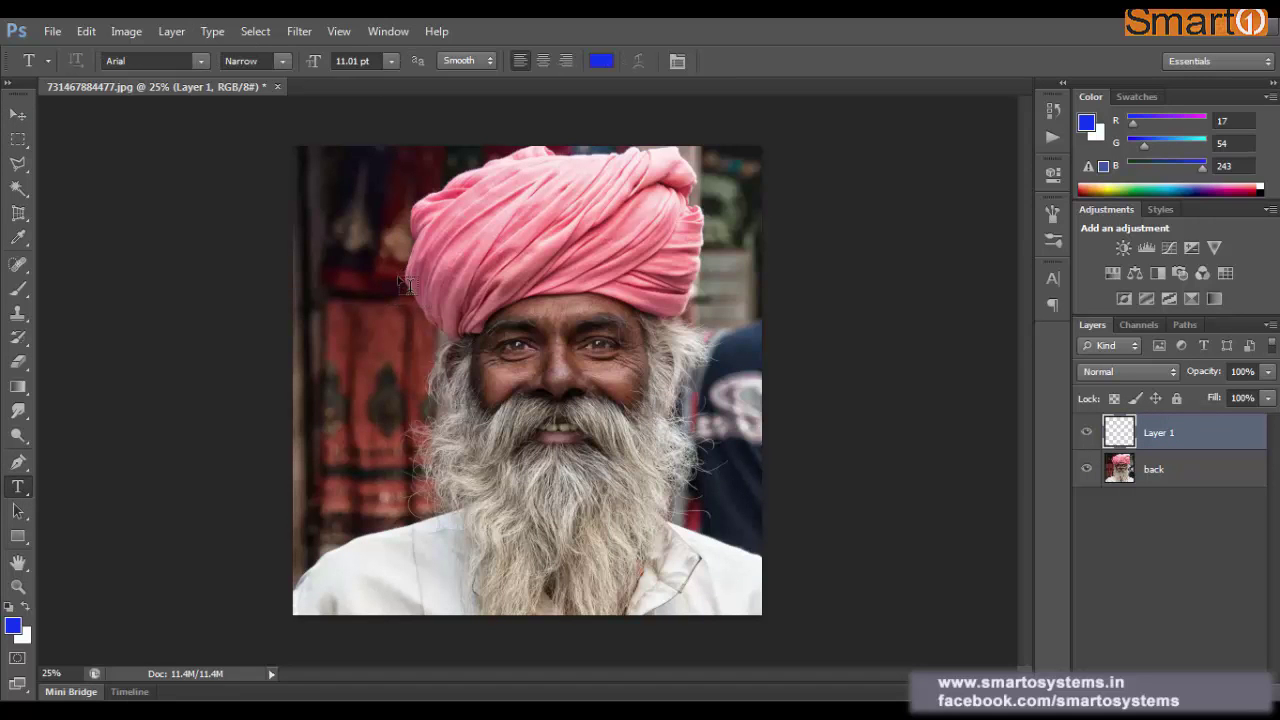
pyautogui.click(378, 219)
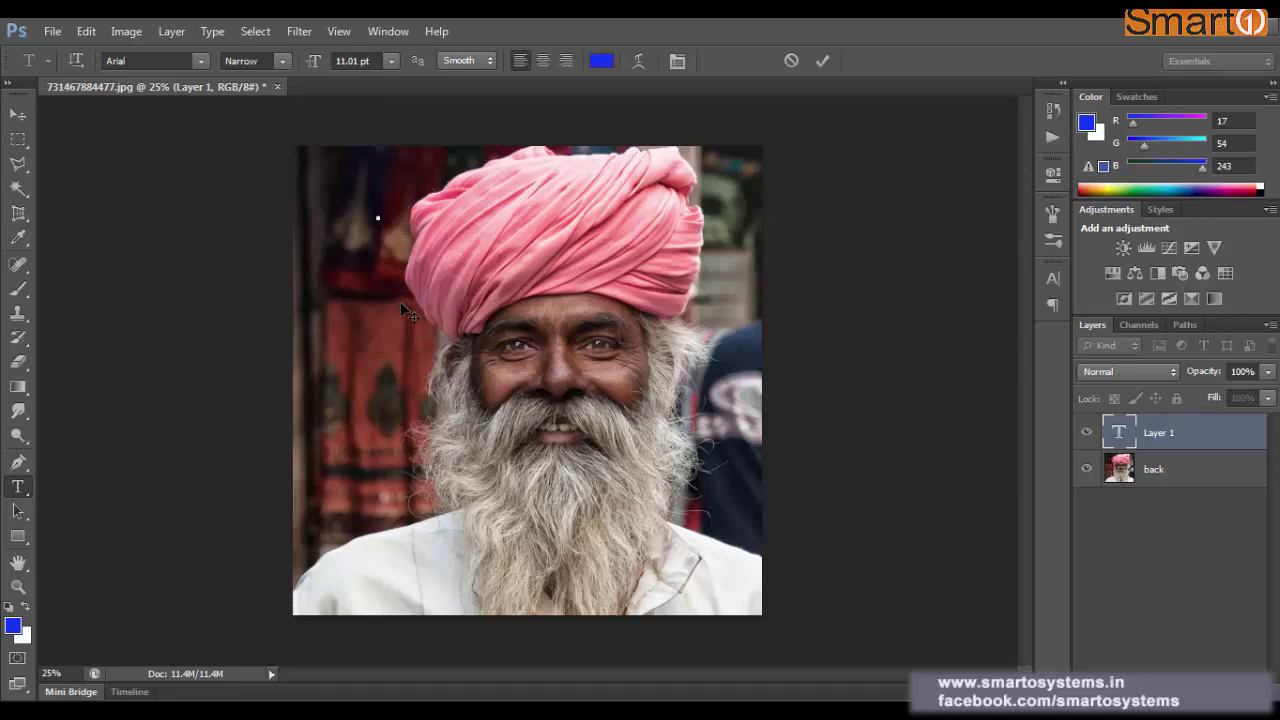
pyautogui.moveTo(311, 63); pyautogui.dragTo(390, 63)
pyautogui.moveTo(313, 63); pyautogui.dragTo(360, 50)
pyautogui.write('INDIA')
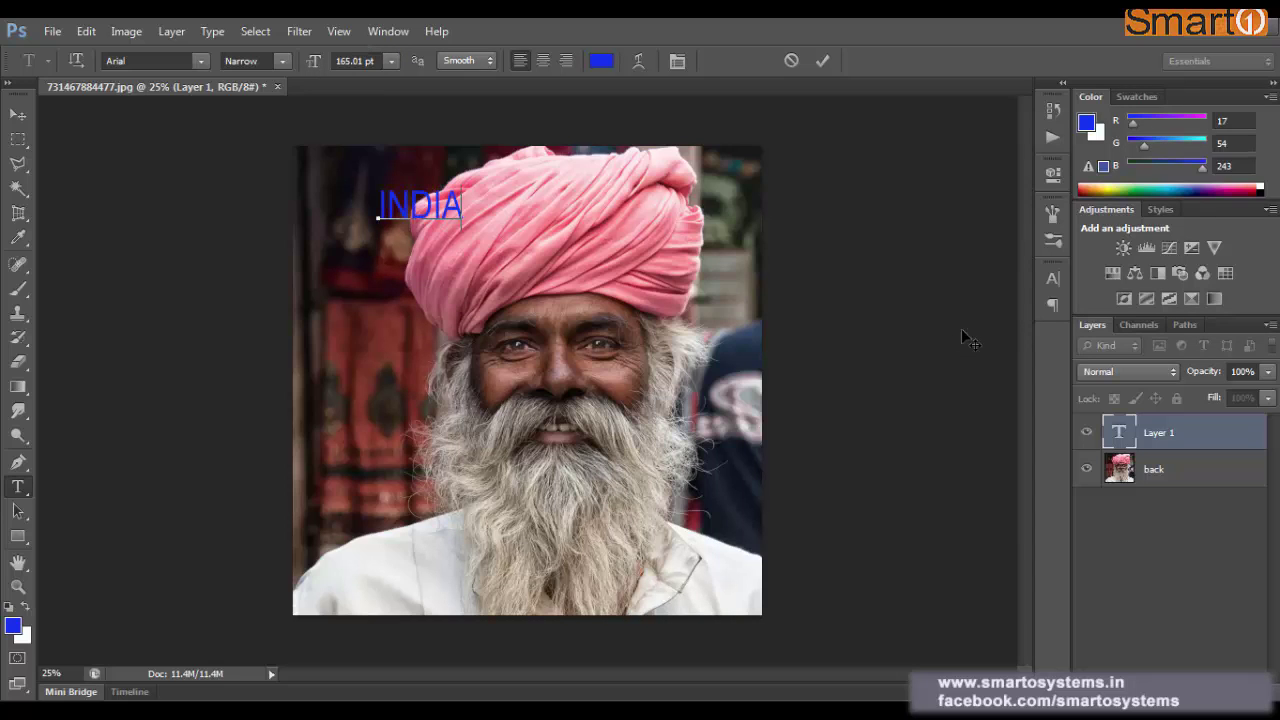
pyautogui.click(820, 61)
pyautogui.click(19, 115)
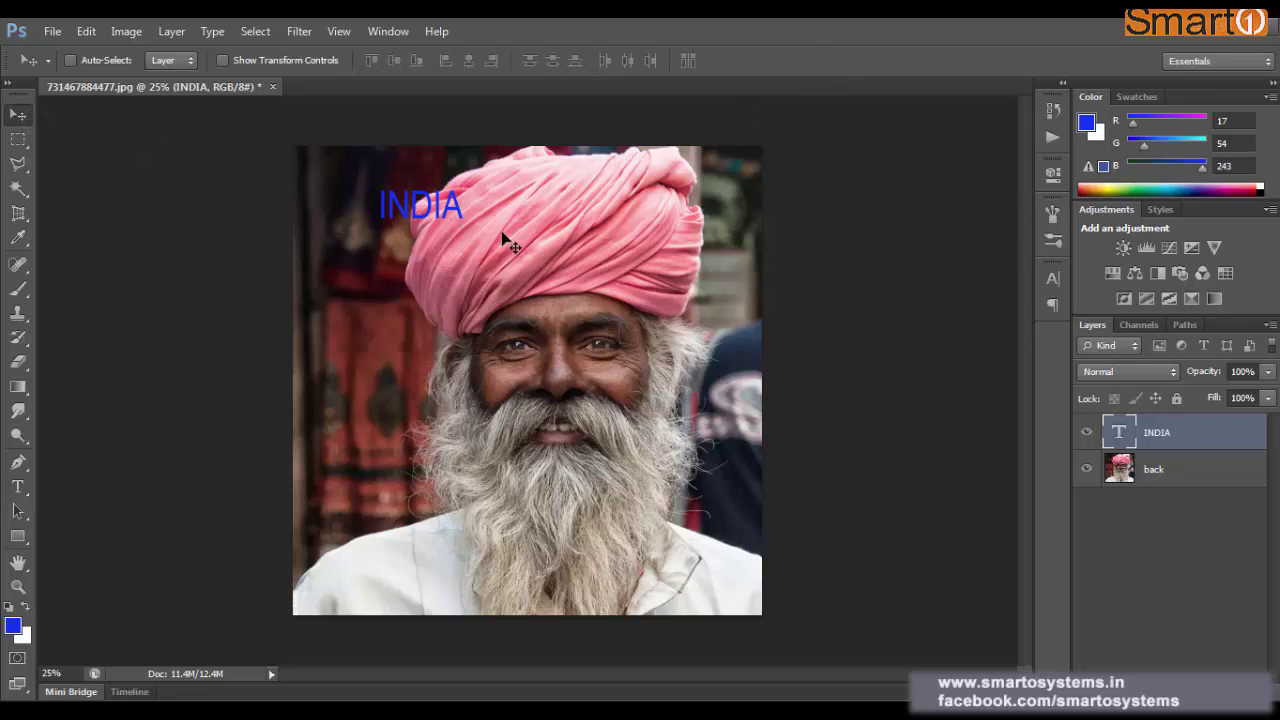
pyautogui.moveTo(429, 228); pyautogui.dragTo(428, 572)
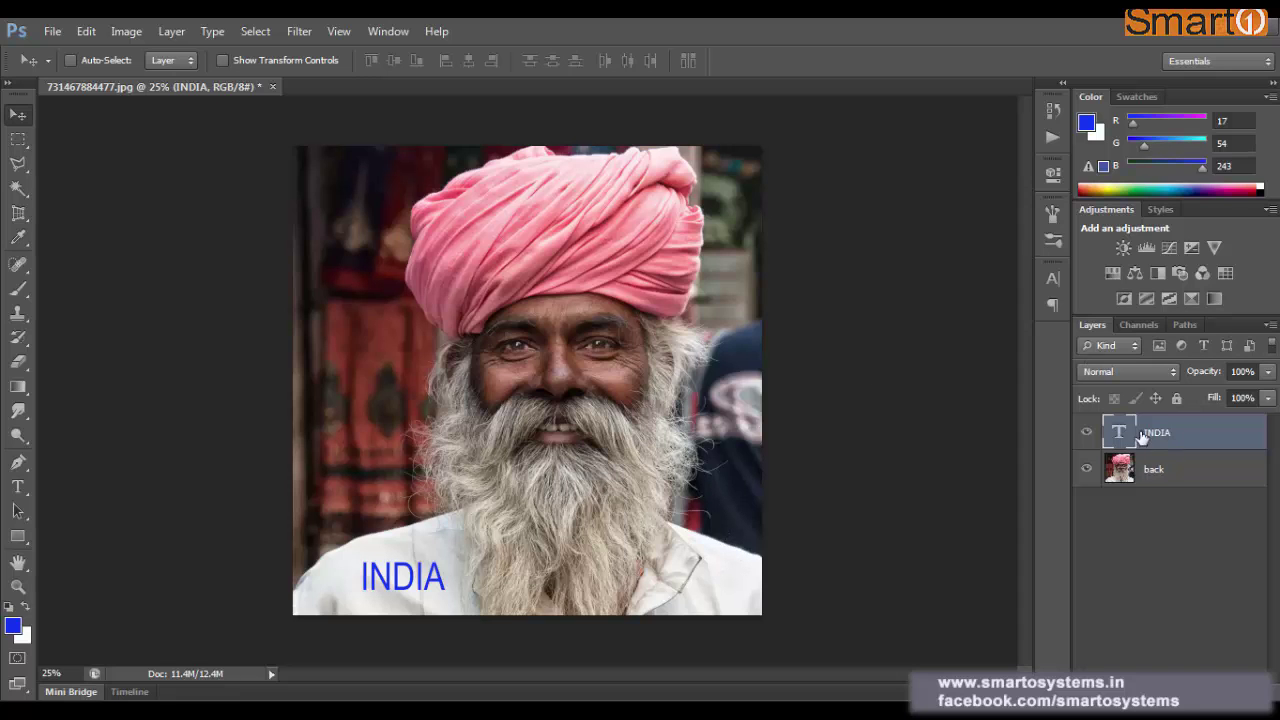
# Open the Layer Style blending options for the INDIA text layer and place the dialog so the text stays visible
pyautogui.click(178, 33)
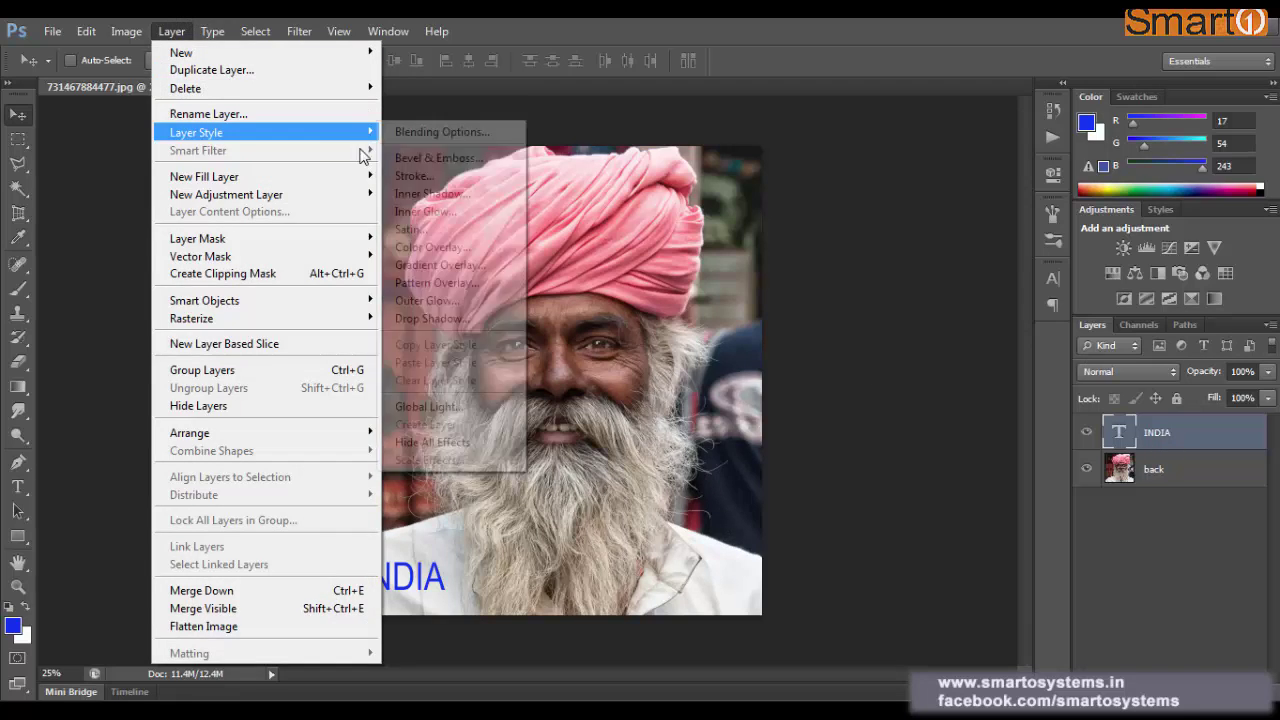
pyautogui.moveTo(362, 141)
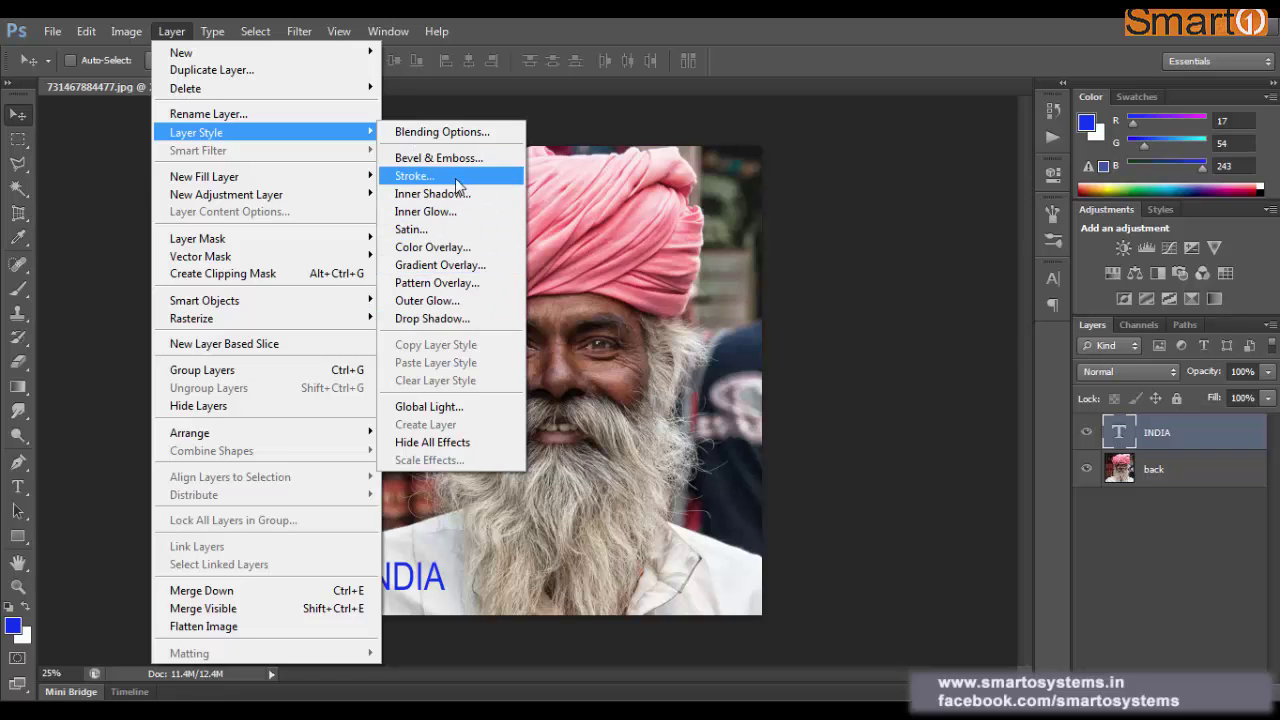
pyautogui.click(457, 142)
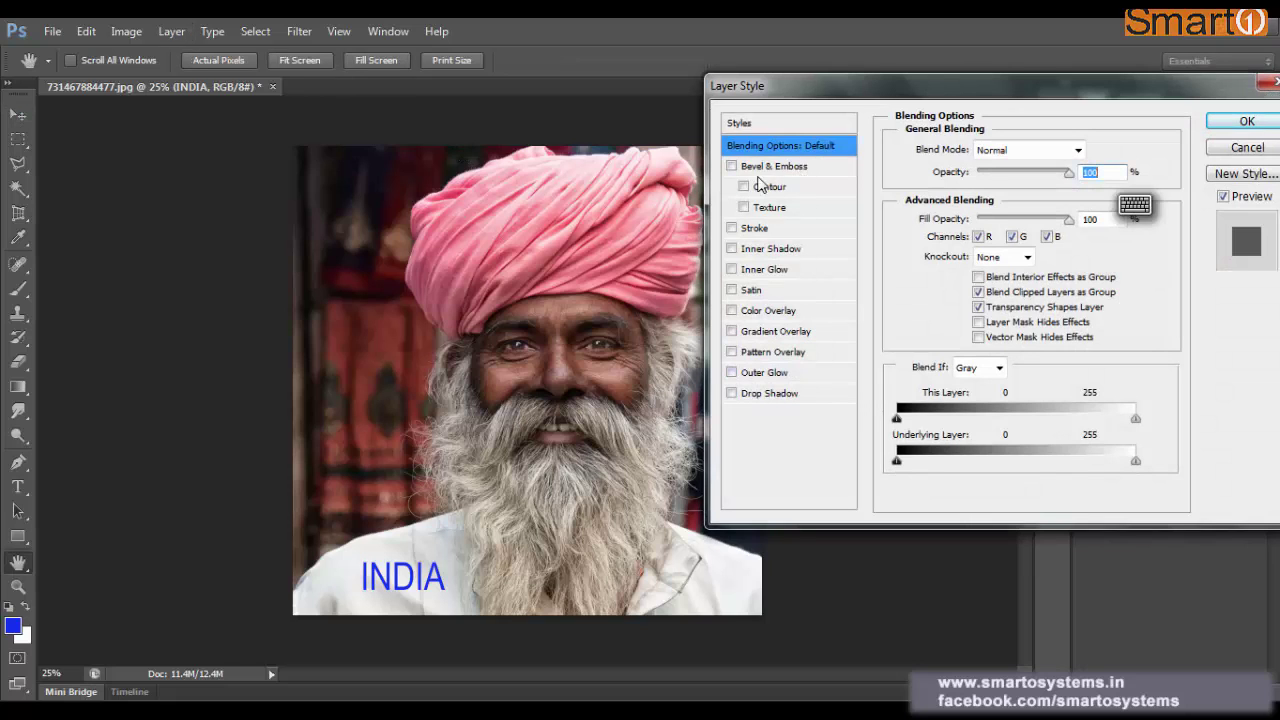
pyautogui.click(171, 31)
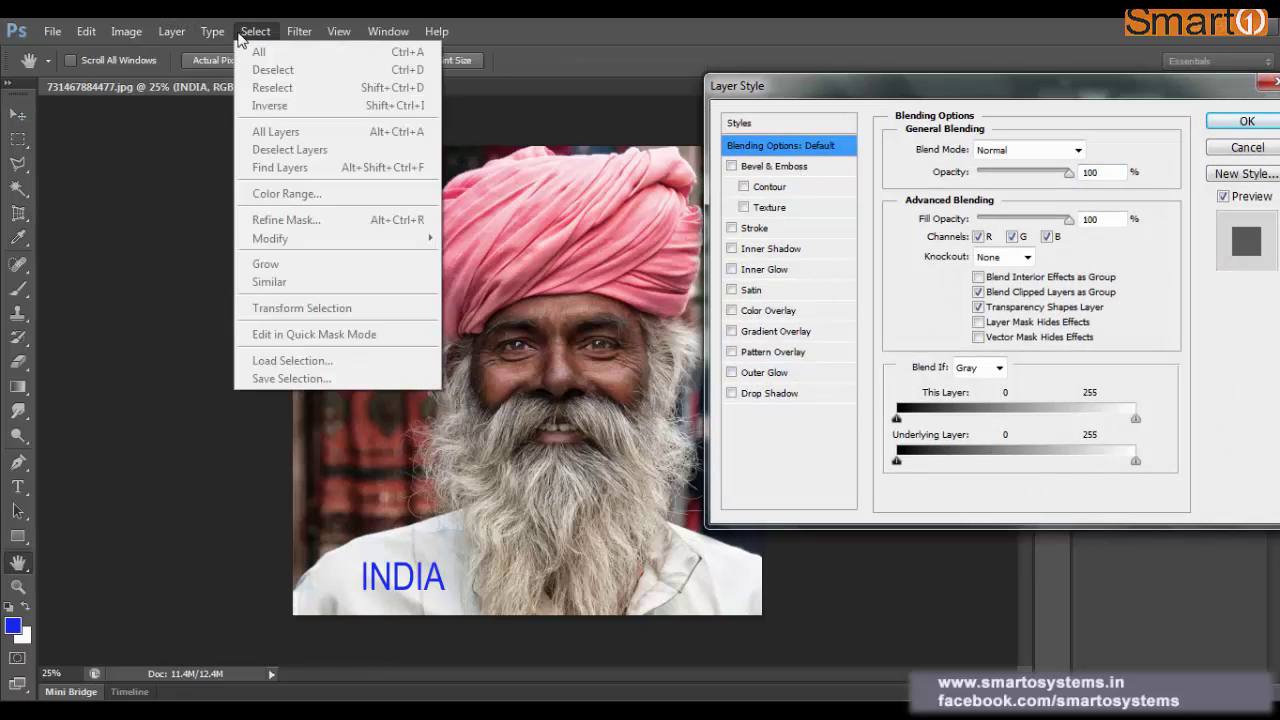
pyautogui.moveTo(177, 37)
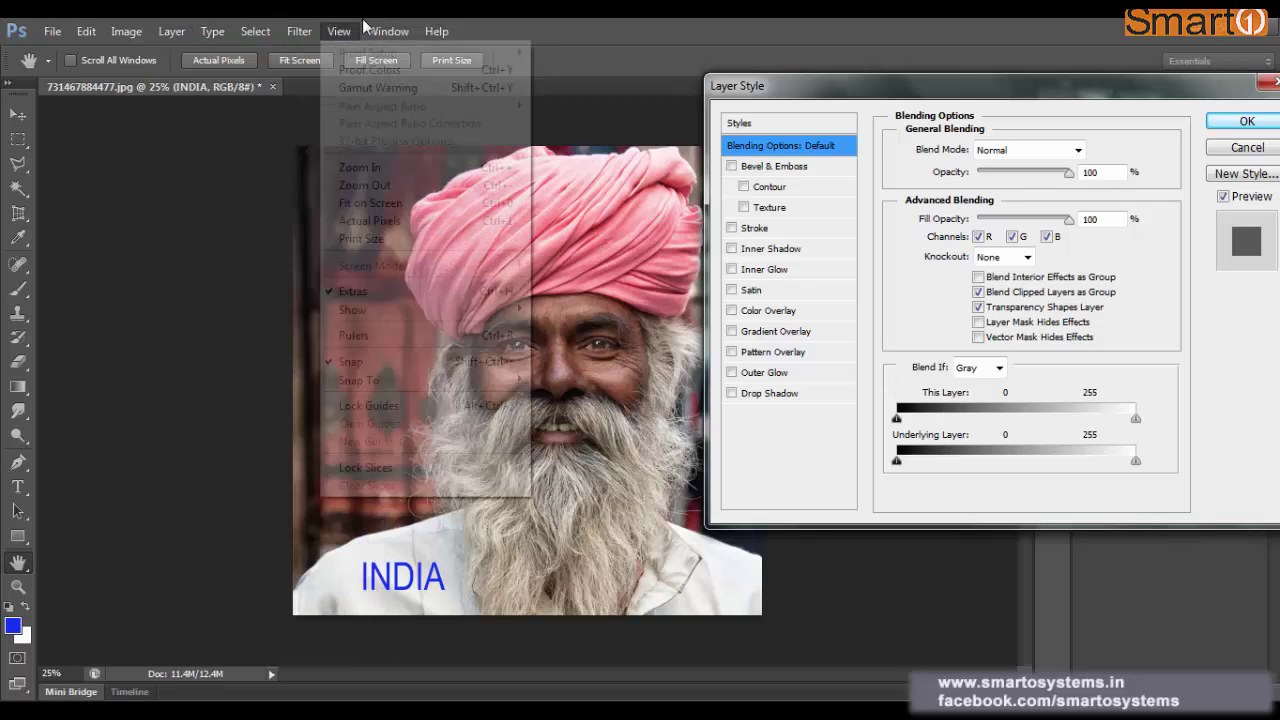
pyautogui.moveTo(365, 23)
pyautogui.click(769, 28)
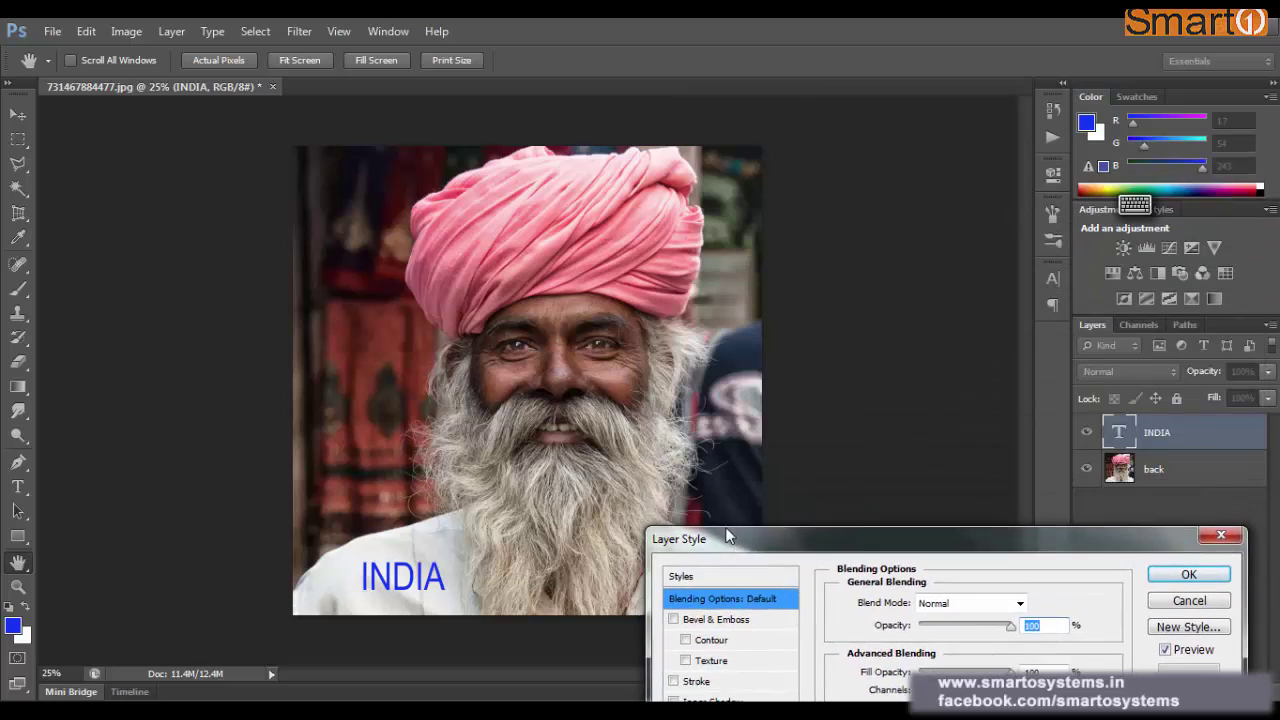
pyautogui.moveTo(742, 247); pyautogui.dragTo(762, 102)
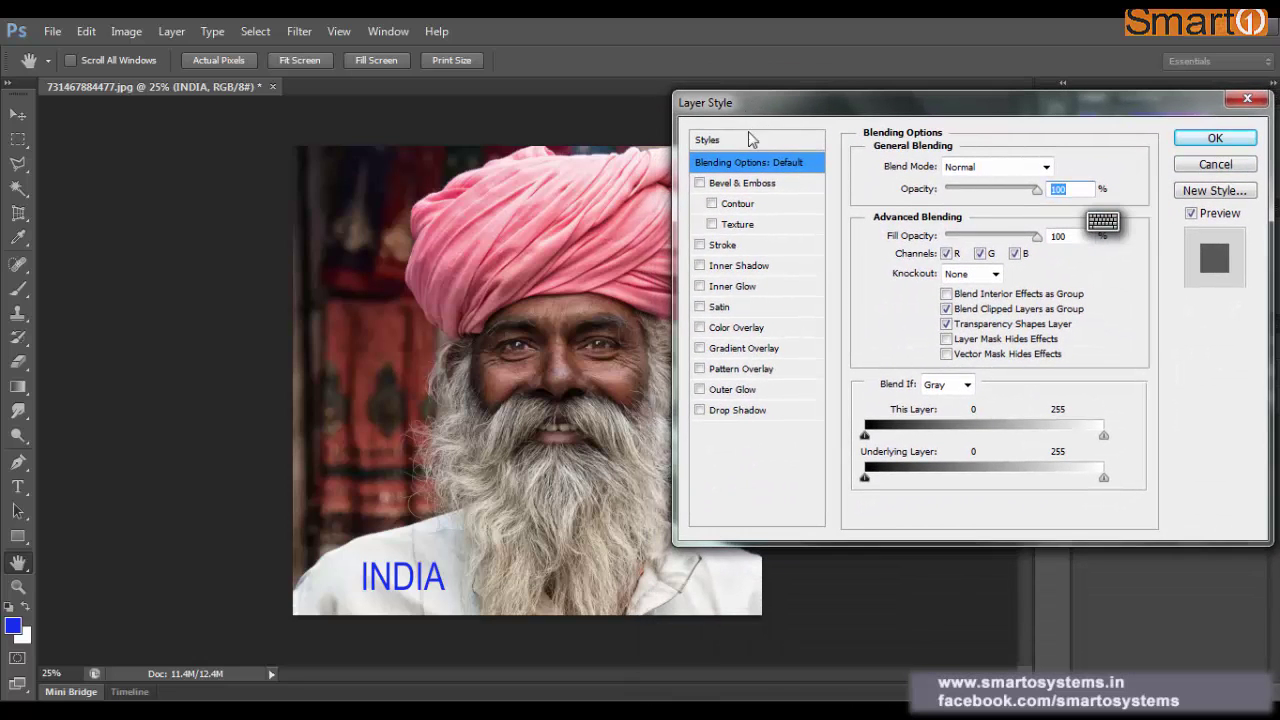
# Switch Bevel & Emboss on and off for the INDIA text to compare the effect, leaving it enabled
pyautogui.click(703, 186)
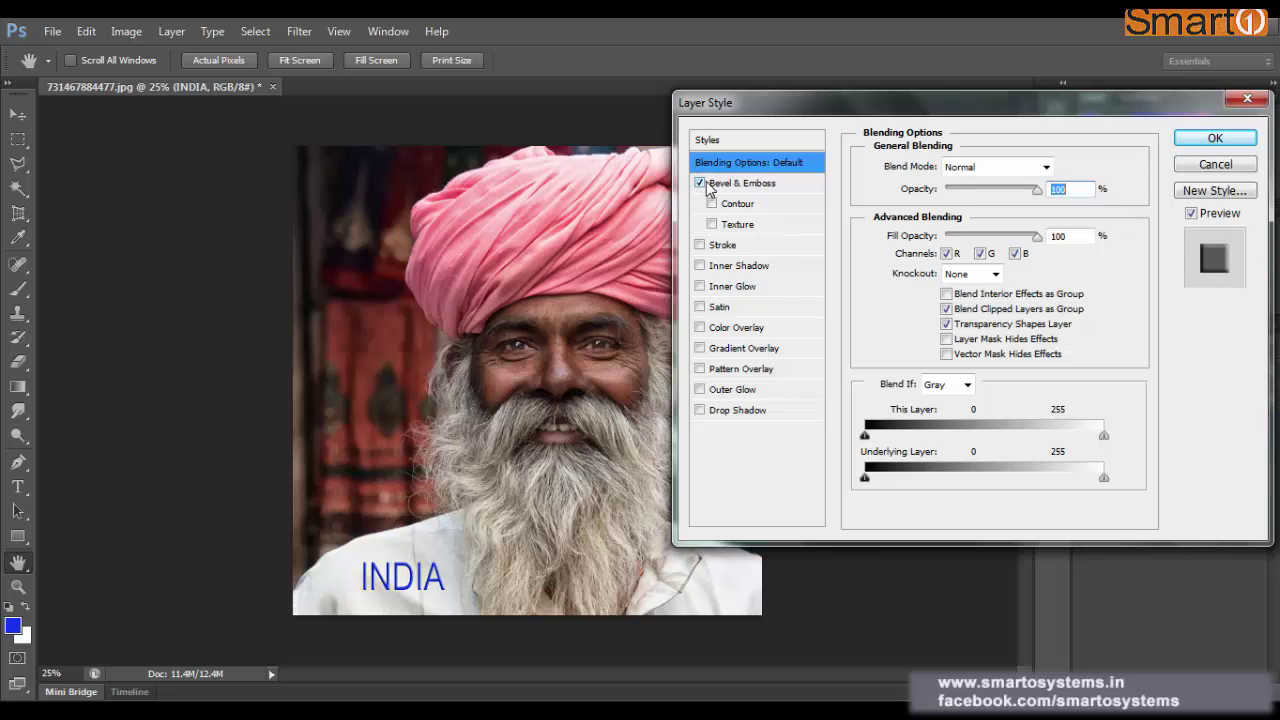
pyautogui.click(700, 184)
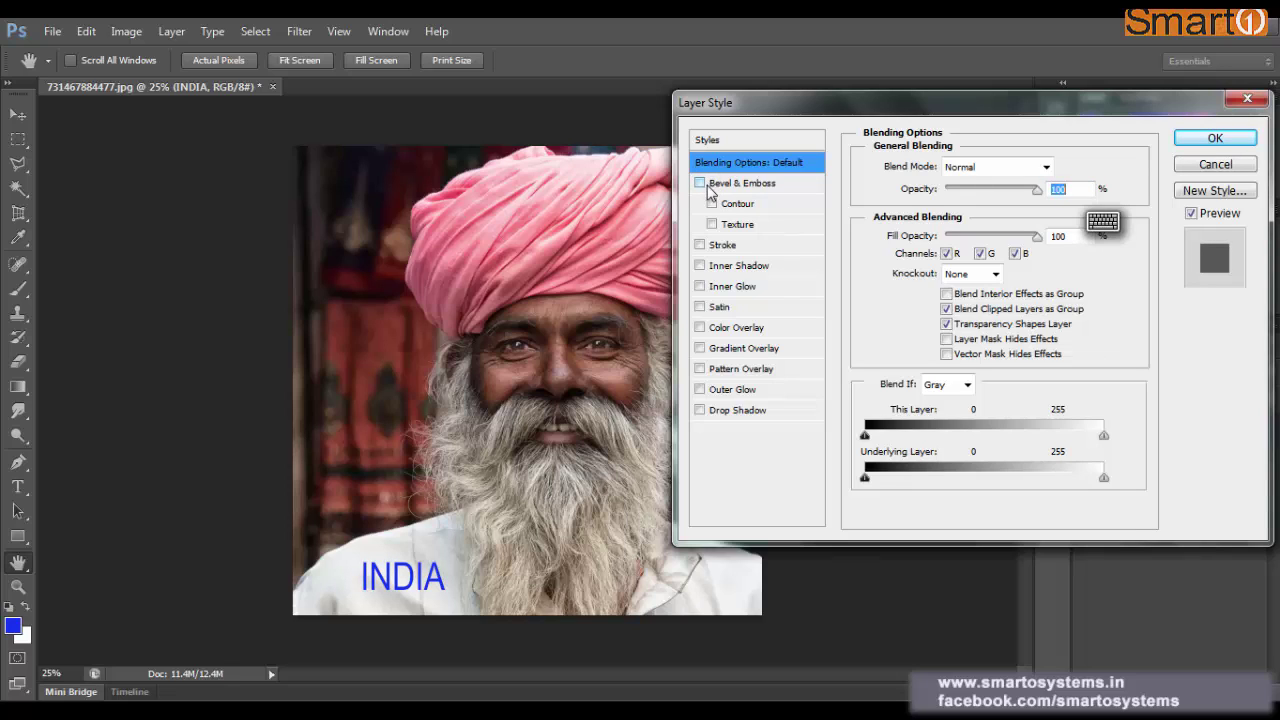
pyautogui.click(702, 185)
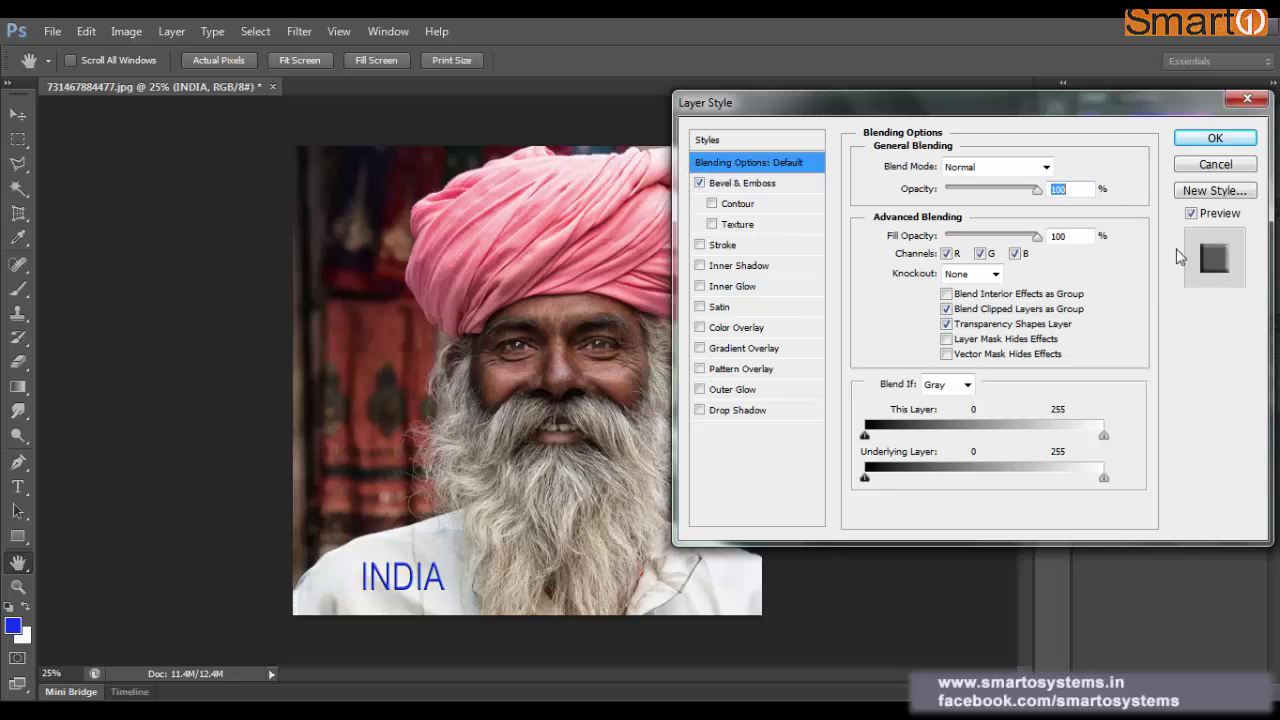
pyautogui.click(702, 185)
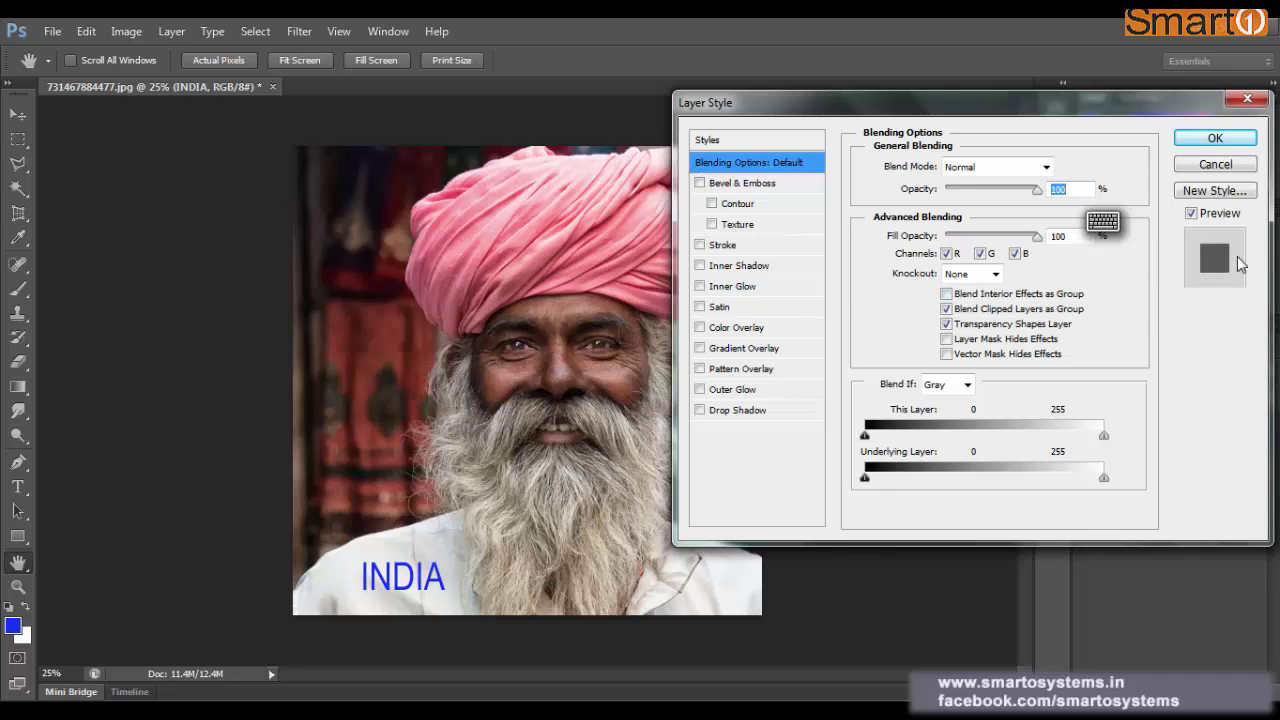
pyautogui.click(702, 185)
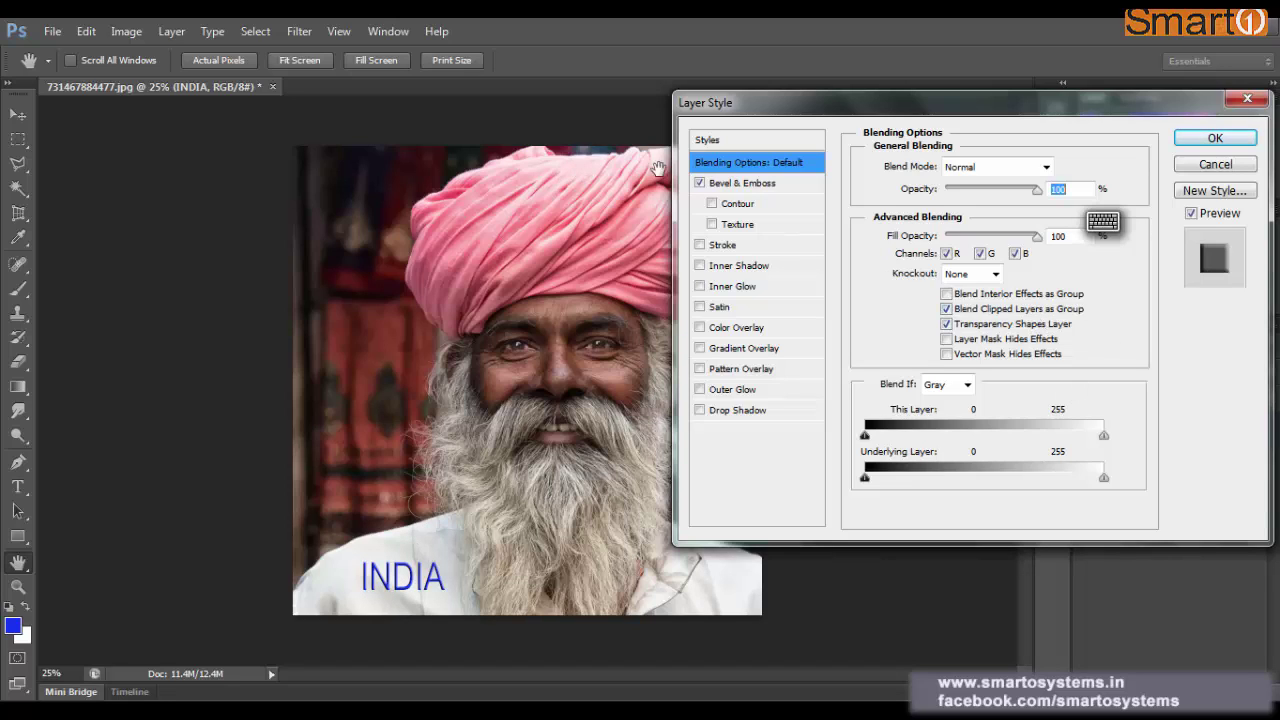
# Enable Contour under Bevel & Emboss for the INDIA text, leaving Texture off, and open the Bevel & Emboss settings
pyautogui.click(712, 226)
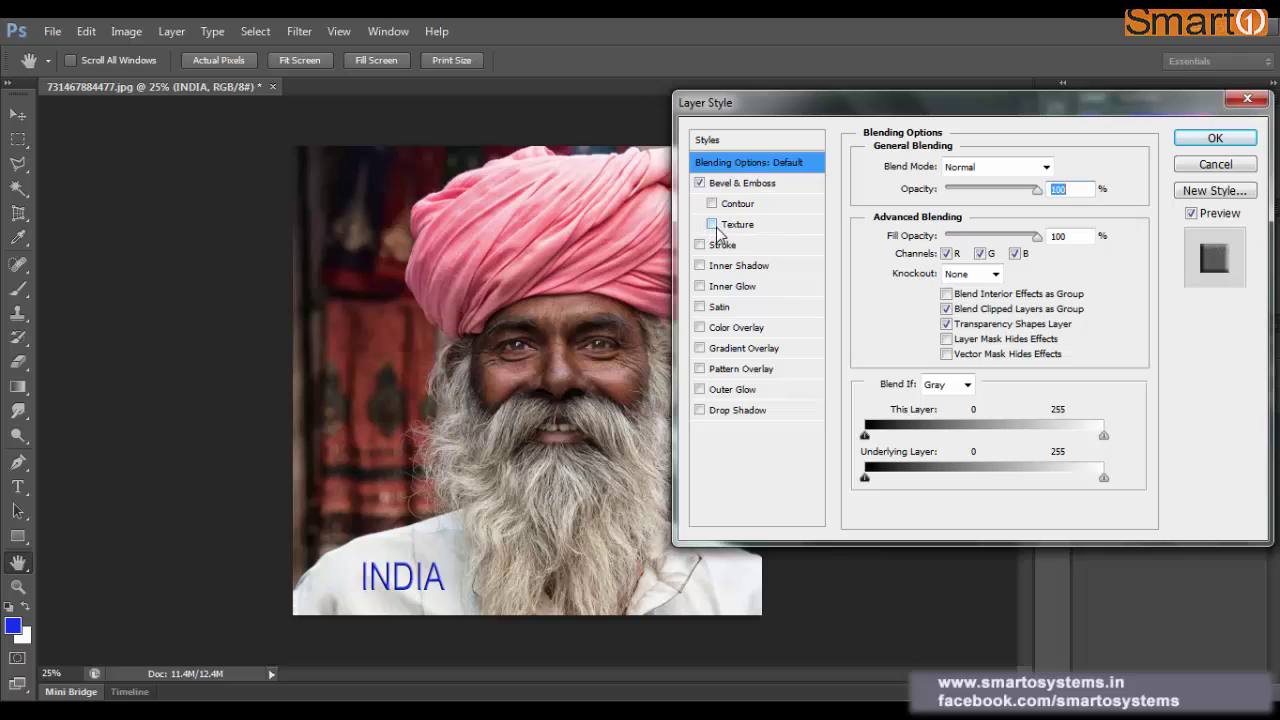
pyautogui.click(714, 229)
pyautogui.click(740, 206)
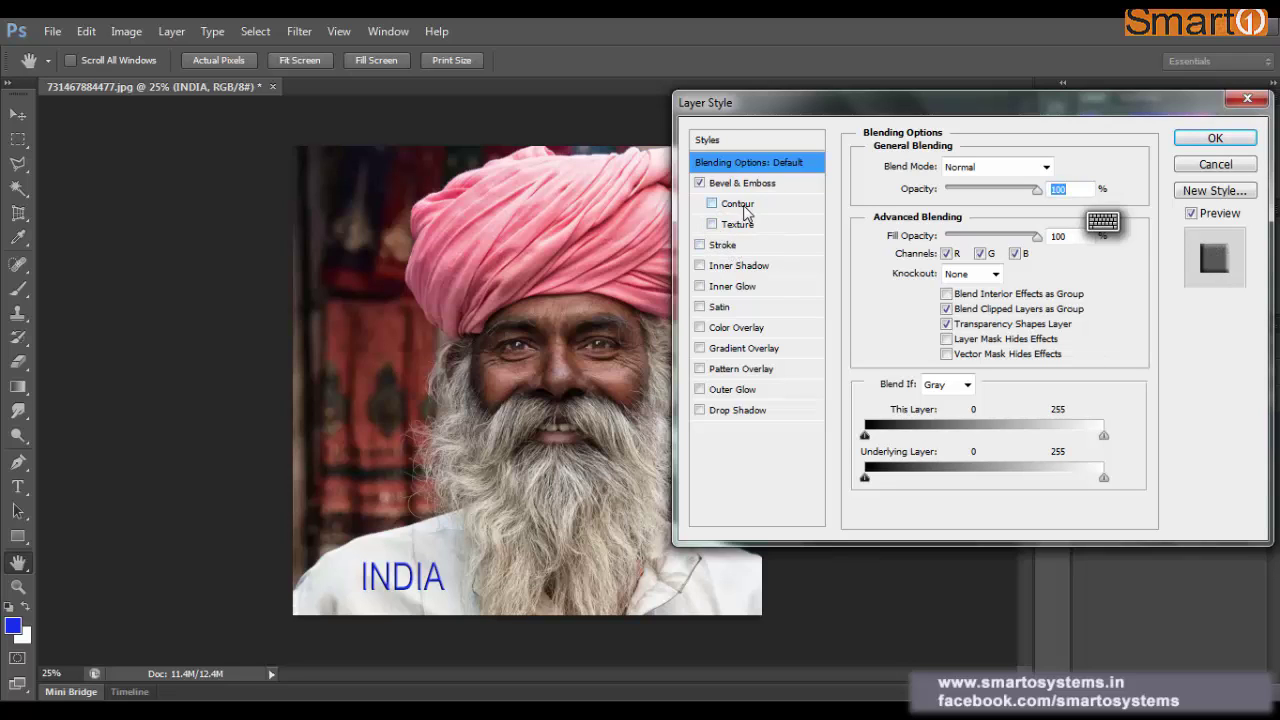
pyautogui.click(770, 183)
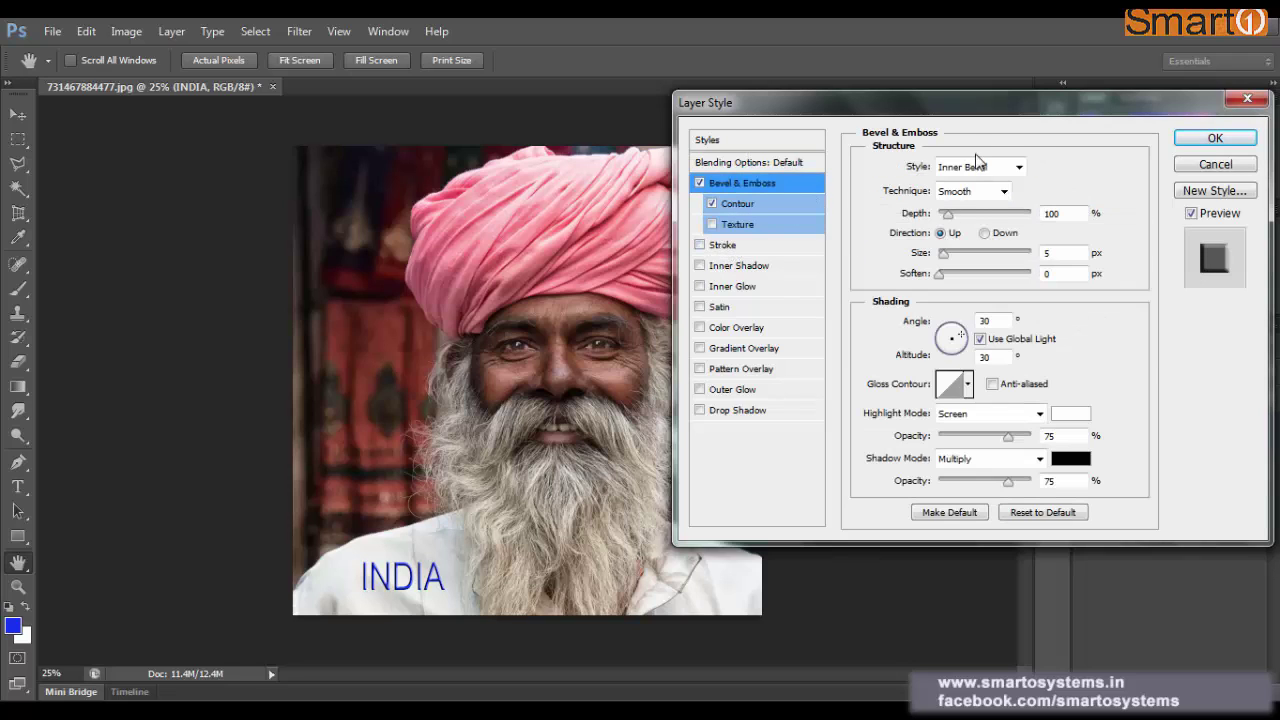
pyautogui.click(710, 204)
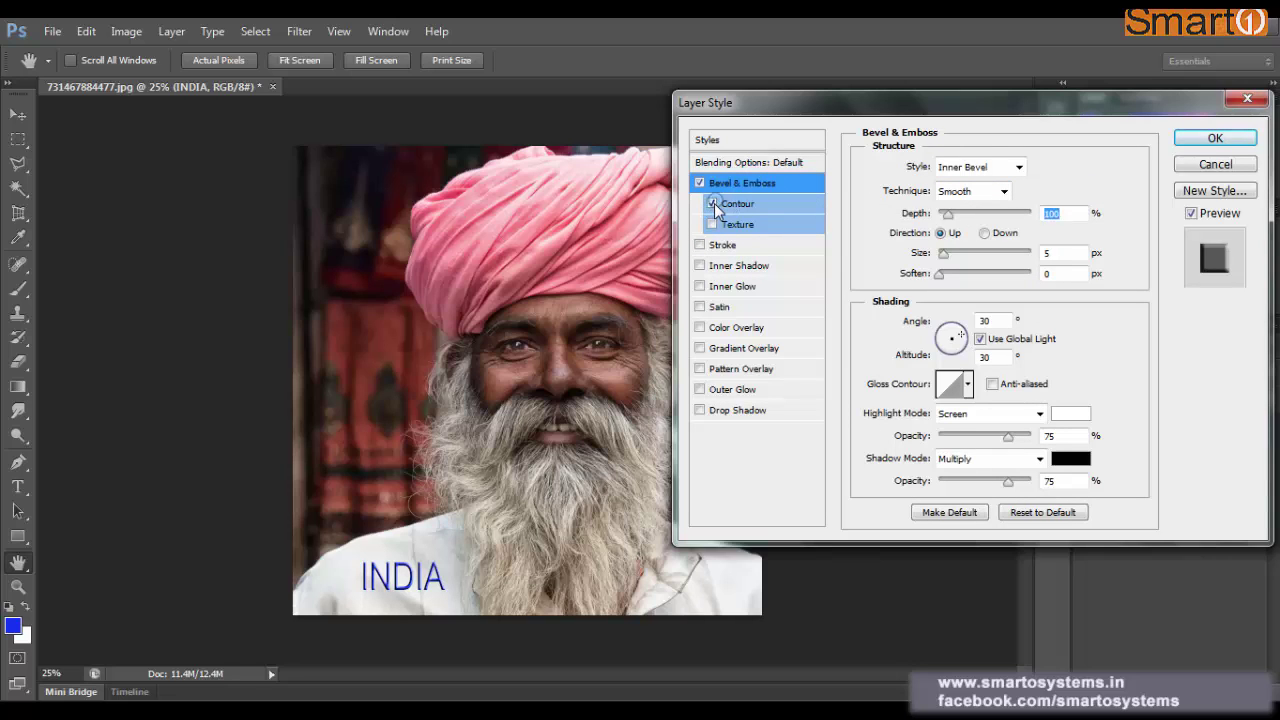
pyautogui.click(797, 202)
pyautogui.click(791, 183)
# Set the bevel's depth to 358% and size to 0 px, comparing the Down and Up directions and keeping Up
pyautogui.moveTo(951, 216)
pyautogui.mouseDown()
pyautogui.moveTo(1011, 219)
pyautogui.moveTo(946, 228)
pyautogui.moveTo(956, 223)
pyautogui.mouseUp()
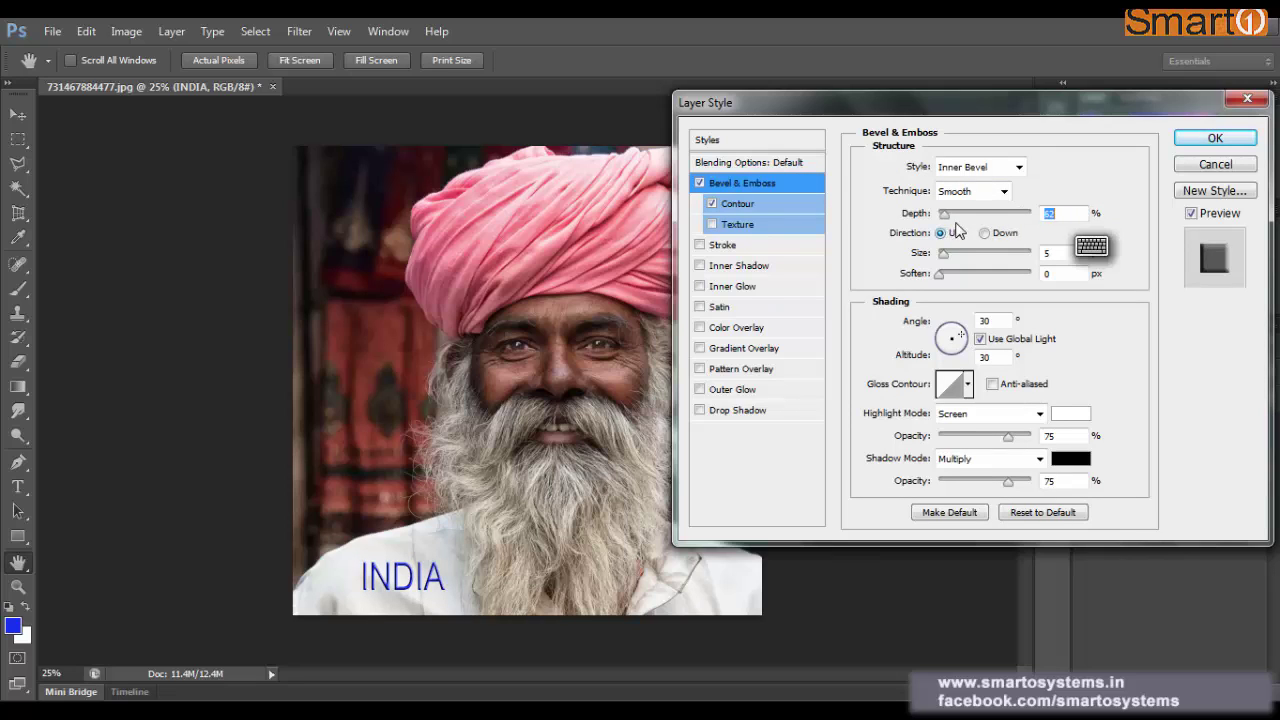
pyautogui.click(972, 215)
pyautogui.click(988, 234)
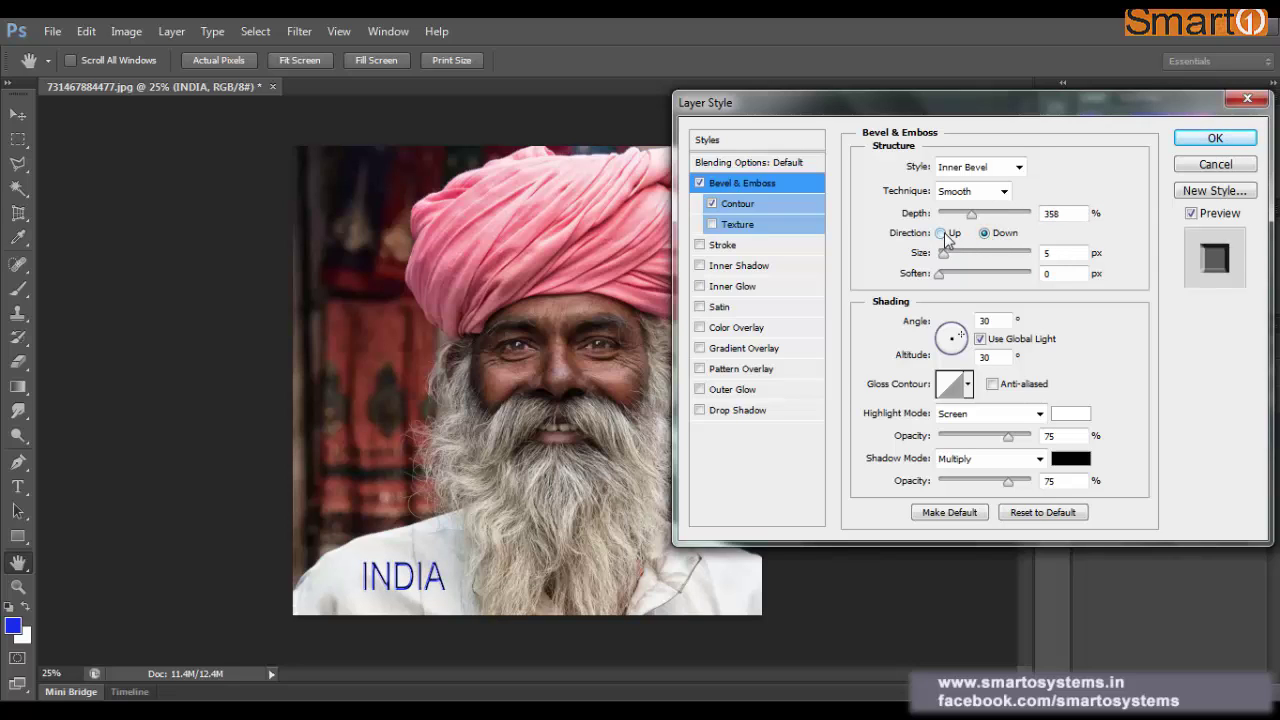
pyautogui.click(945, 234)
pyautogui.click(993, 235)
pyautogui.click(948, 235)
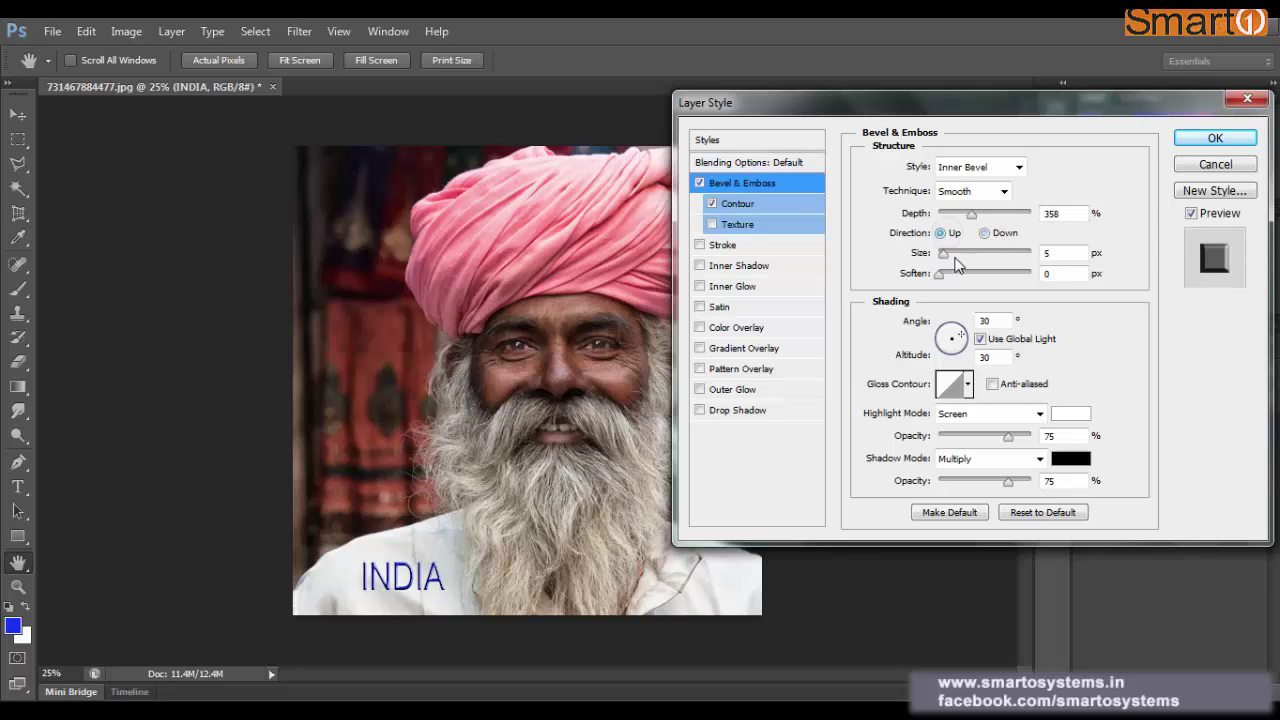
pyautogui.moveTo(944, 256); pyautogui.dragTo(775, 250)
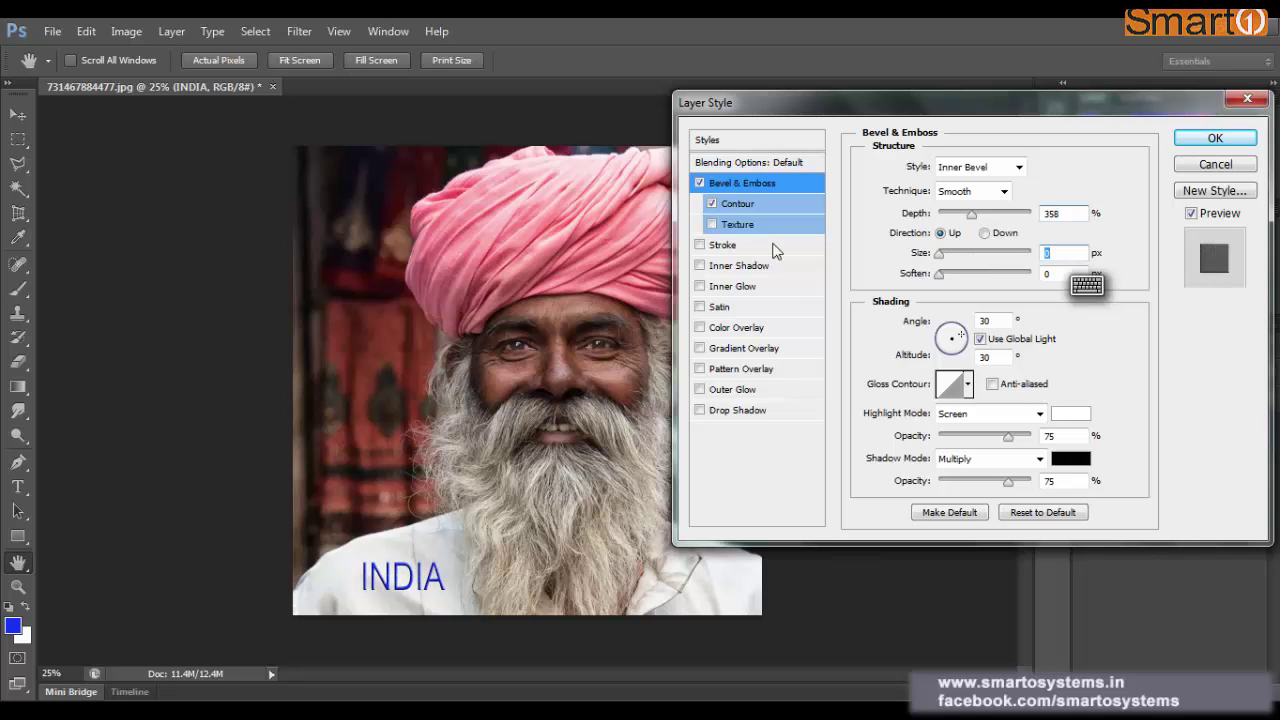
# Add a slightly thicker outside stroke to the INDIA text and color it red (#e40d0d)
pyautogui.click(700, 246)
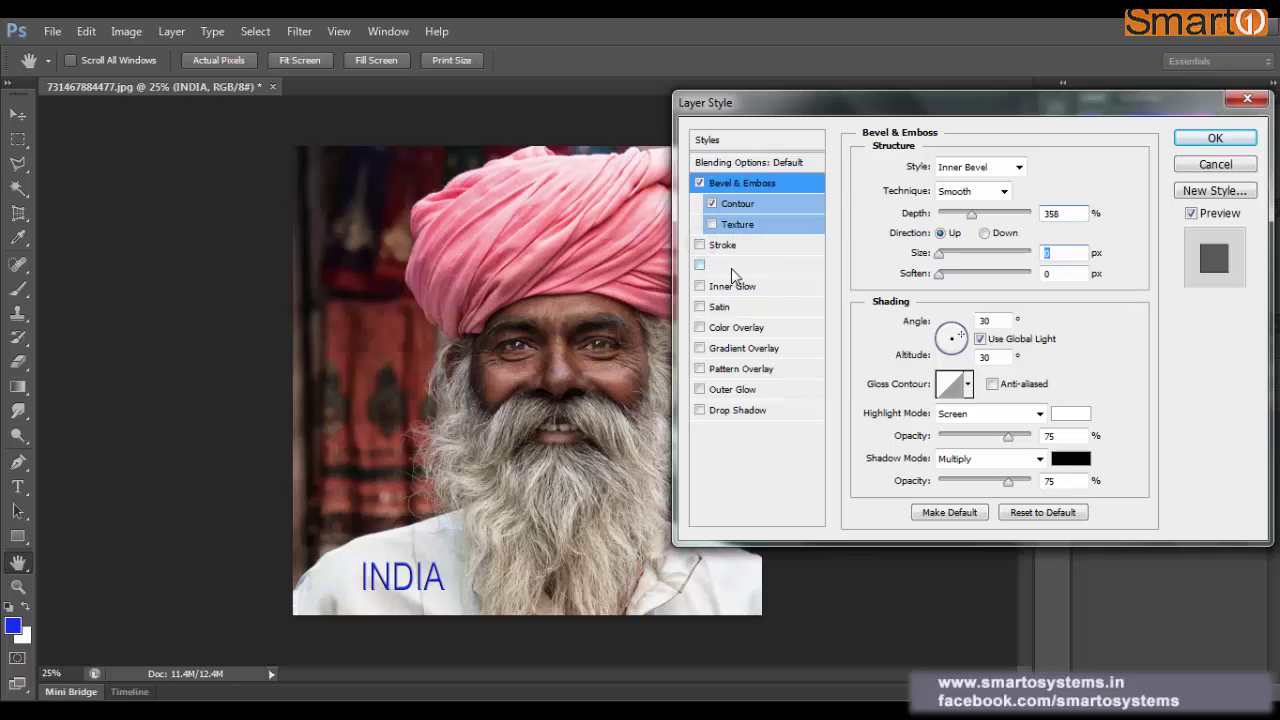
pyautogui.click(763, 251)
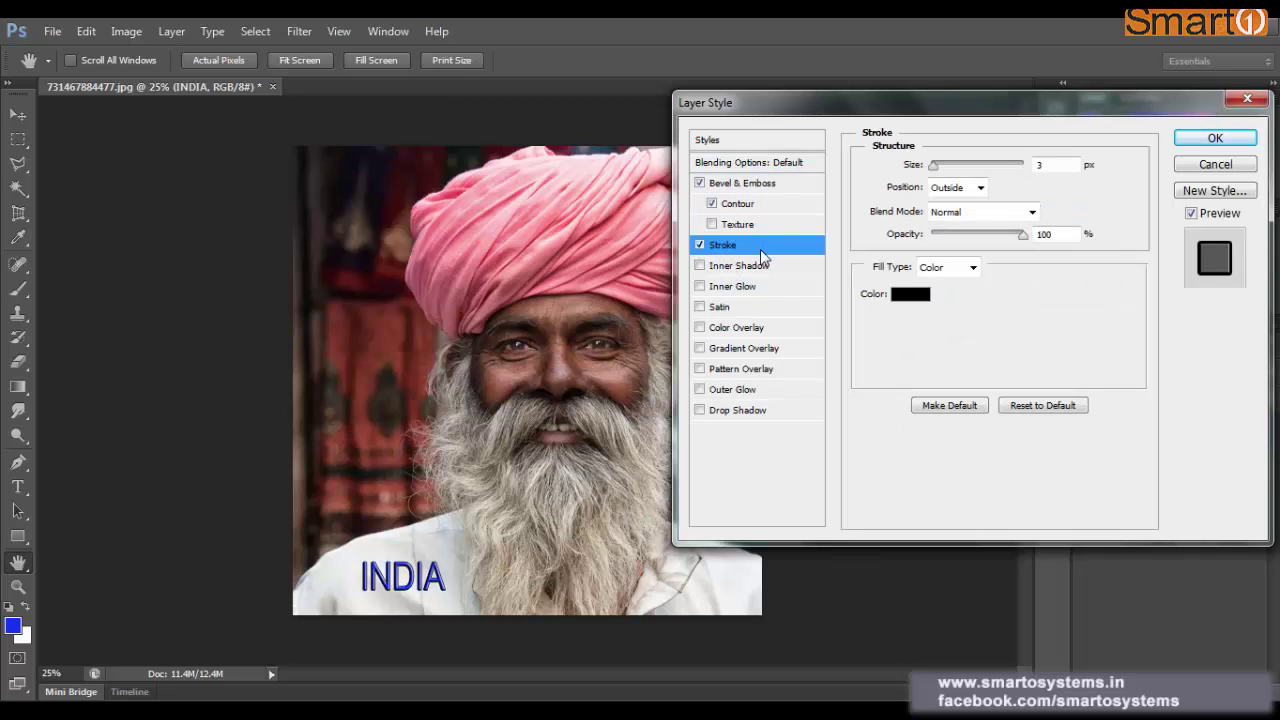
pyautogui.moveTo(935, 170)
pyautogui.mouseDown()
pyautogui.moveTo(966, 170)
pyautogui.moveTo(939, 172)
pyautogui.mouseUp()
pyautogui.click(919, 295)
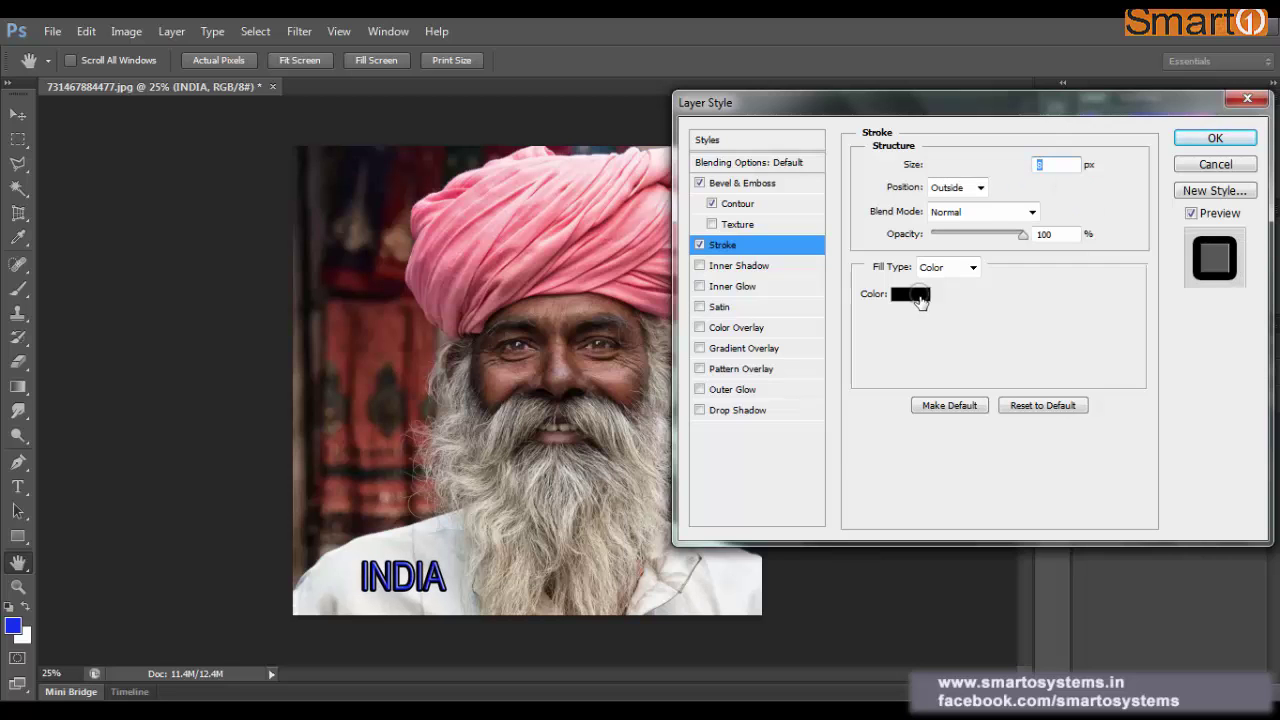
pyautogui.click(908, 204)
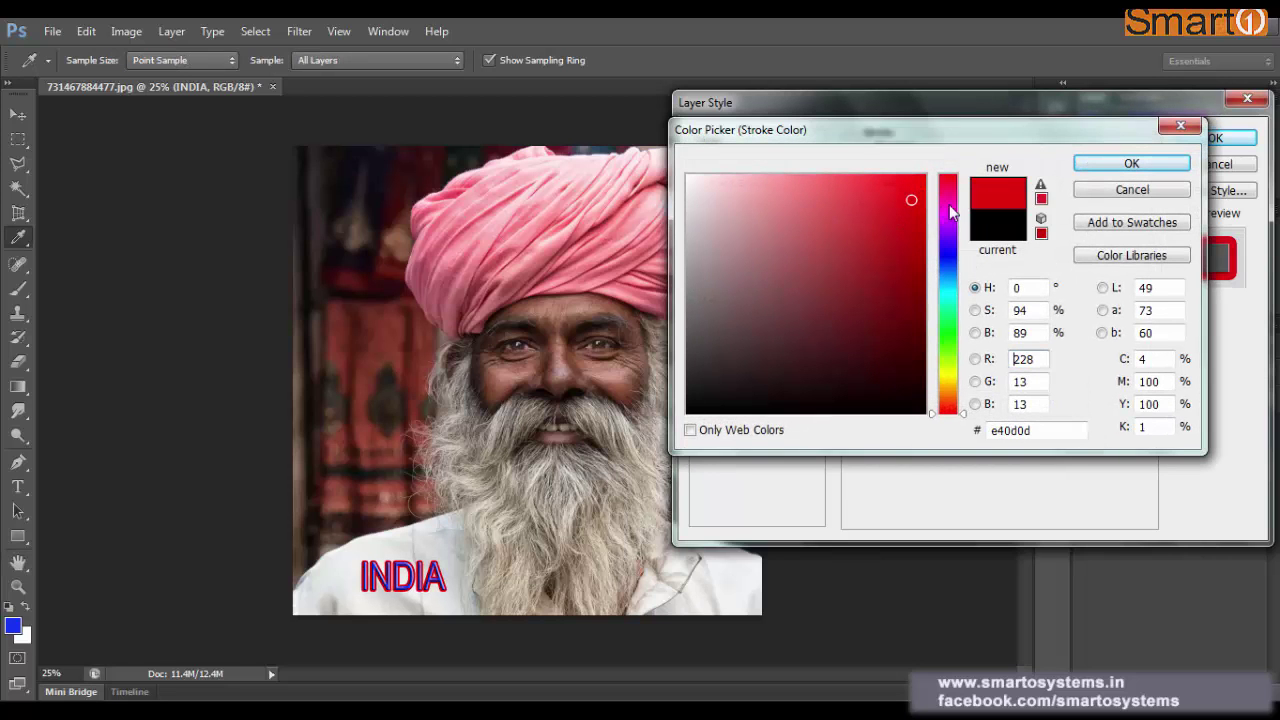
pyautogui.press('Return')
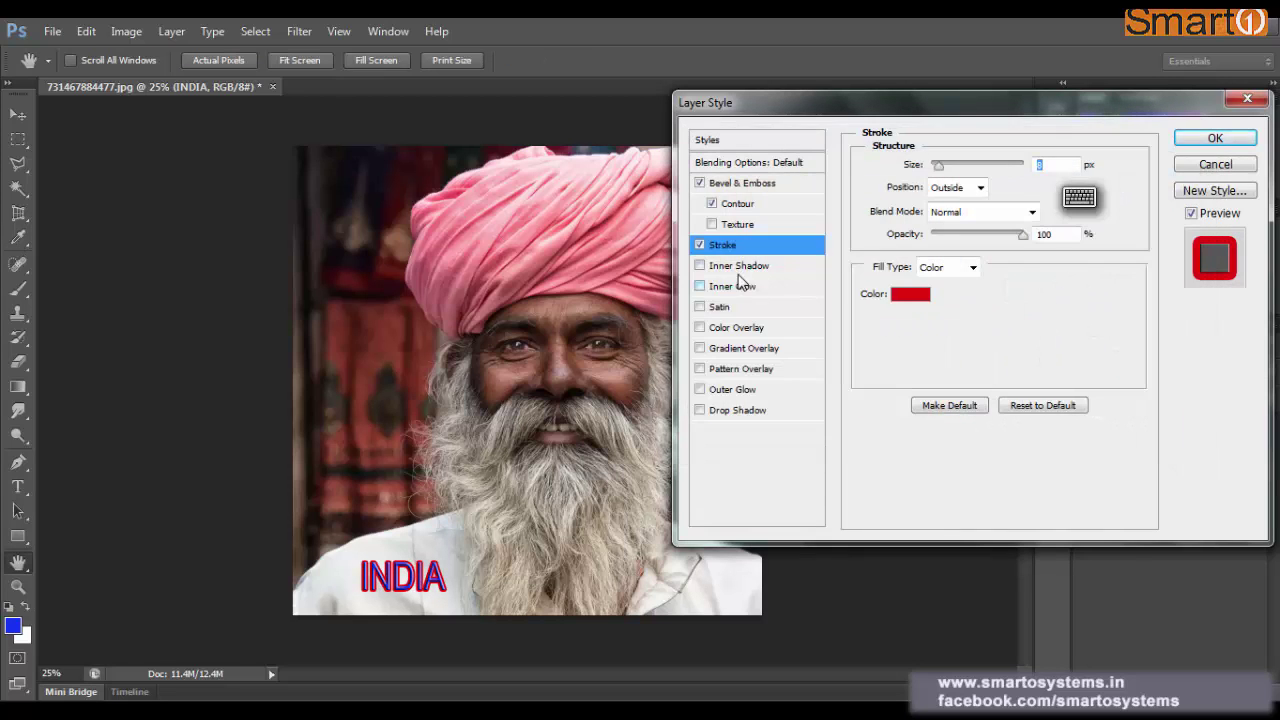
# Enable Inner Shadow for the INDIA text, turn Stroke off, and switch the shadow off and on to compare
pyautogui.click(705, 267)
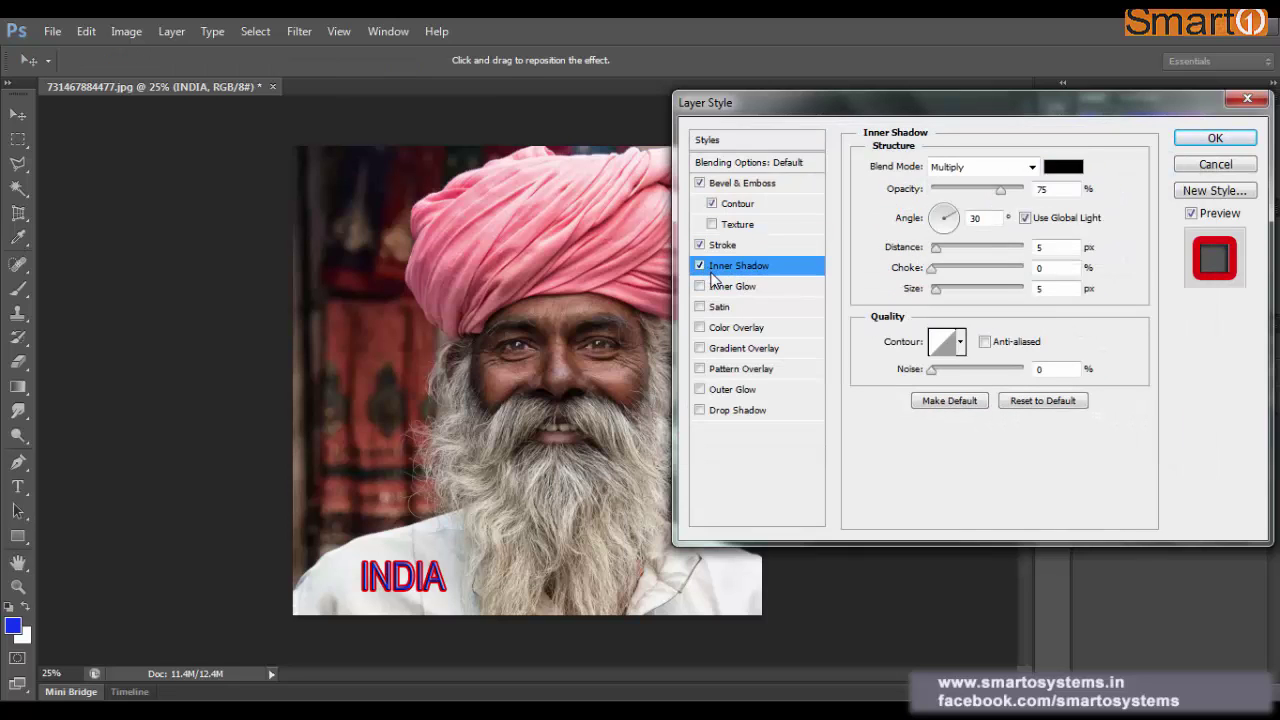
pyautogui.click(700, 246)
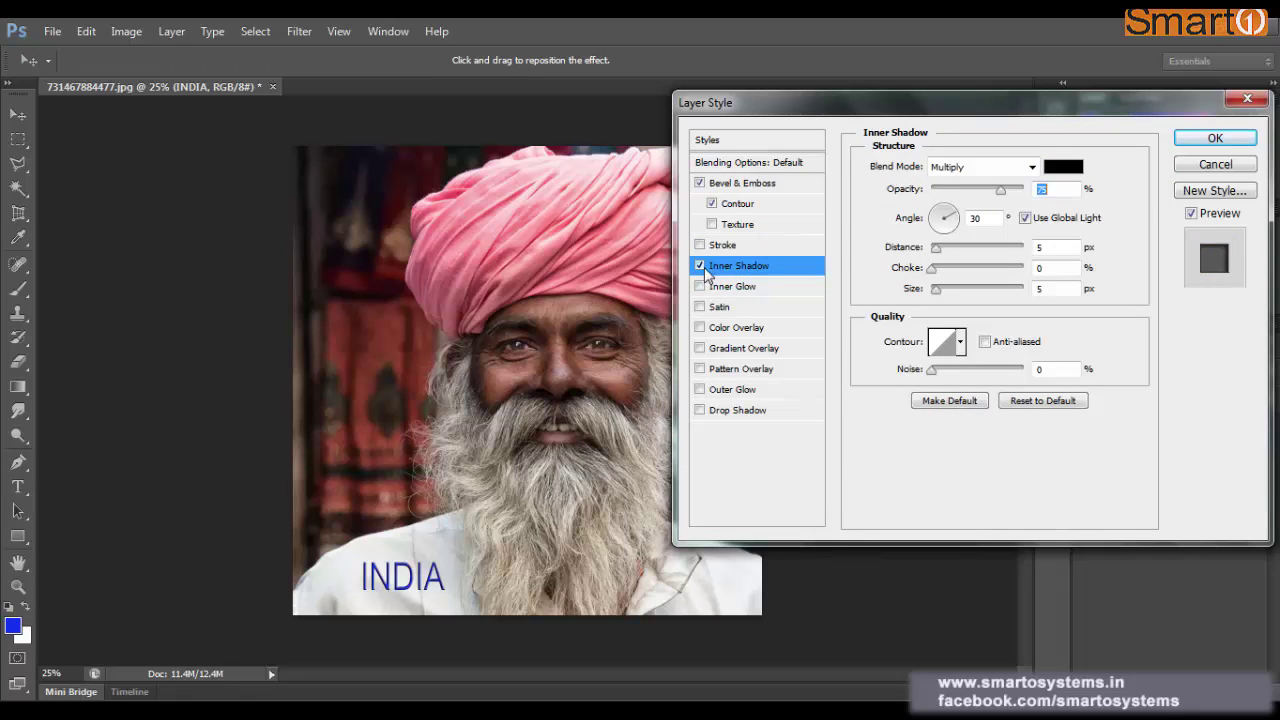
pyautogui.click(699, 267)
pyautogui.click(699, 267)
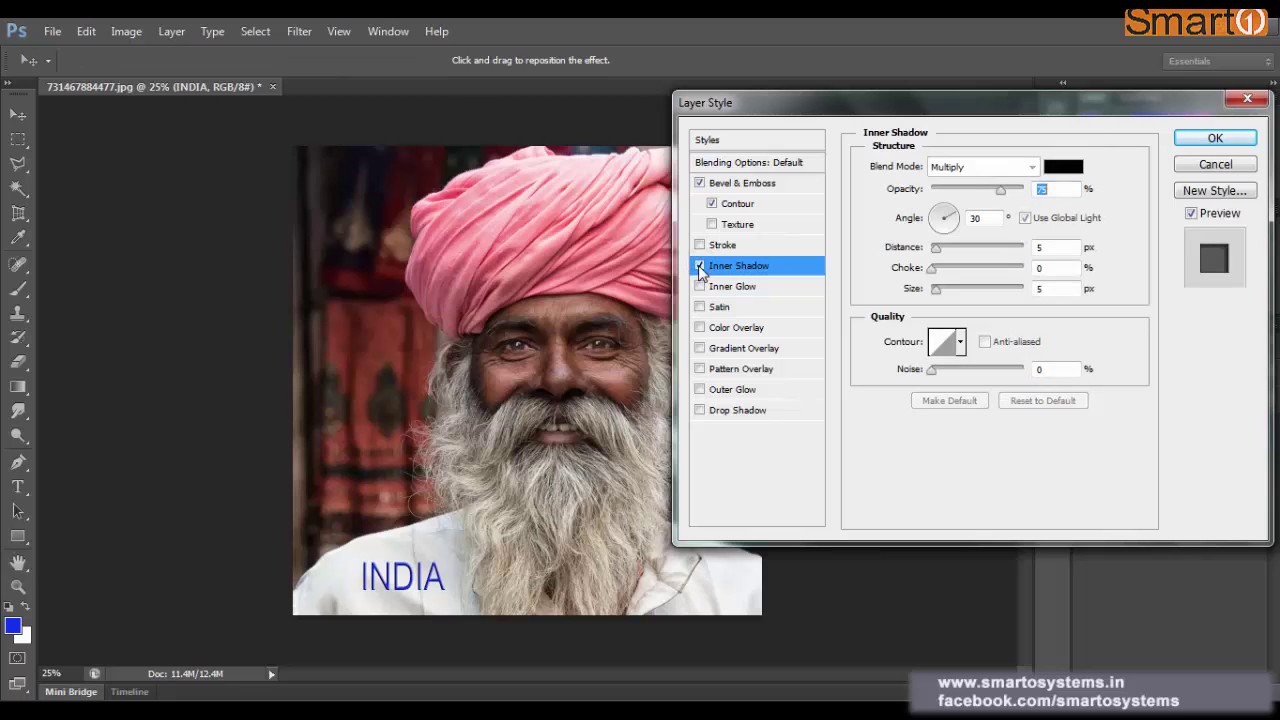
# Enable the Inner Glow and Satin effects for the INDIA text with their default settings
pyautogui.click(702, 286)
pyautogui.click(700, 287)
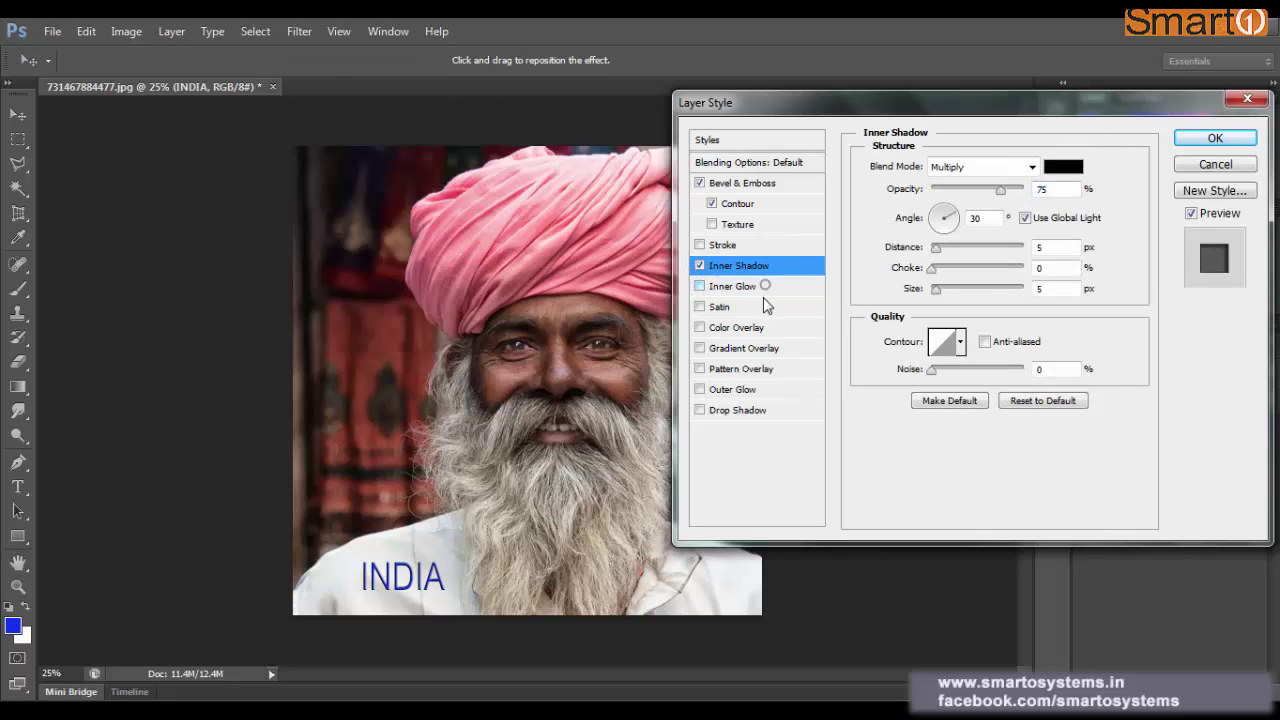
pyautogui.click(735, 289)
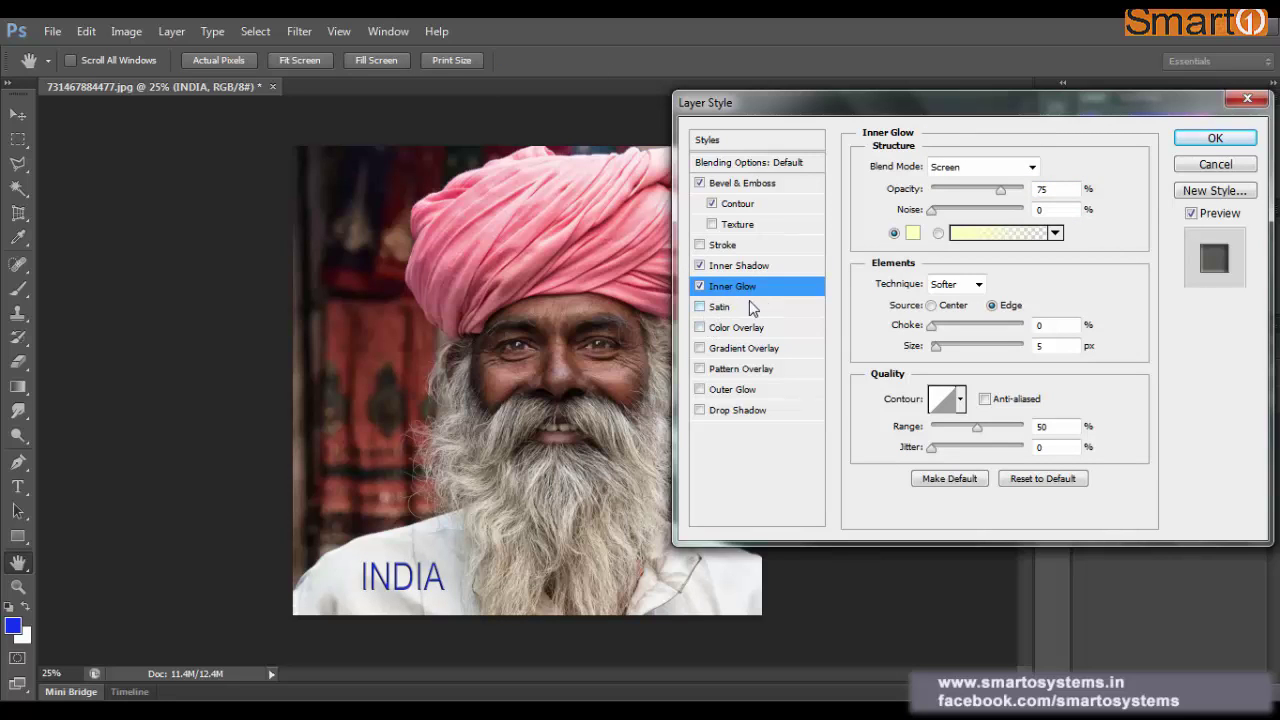
pyautogui.click(700, 307)
# Add a Color Overlay to the INDIA text and change its color to a pale greyish violet
pyautogui.click(700, 328)
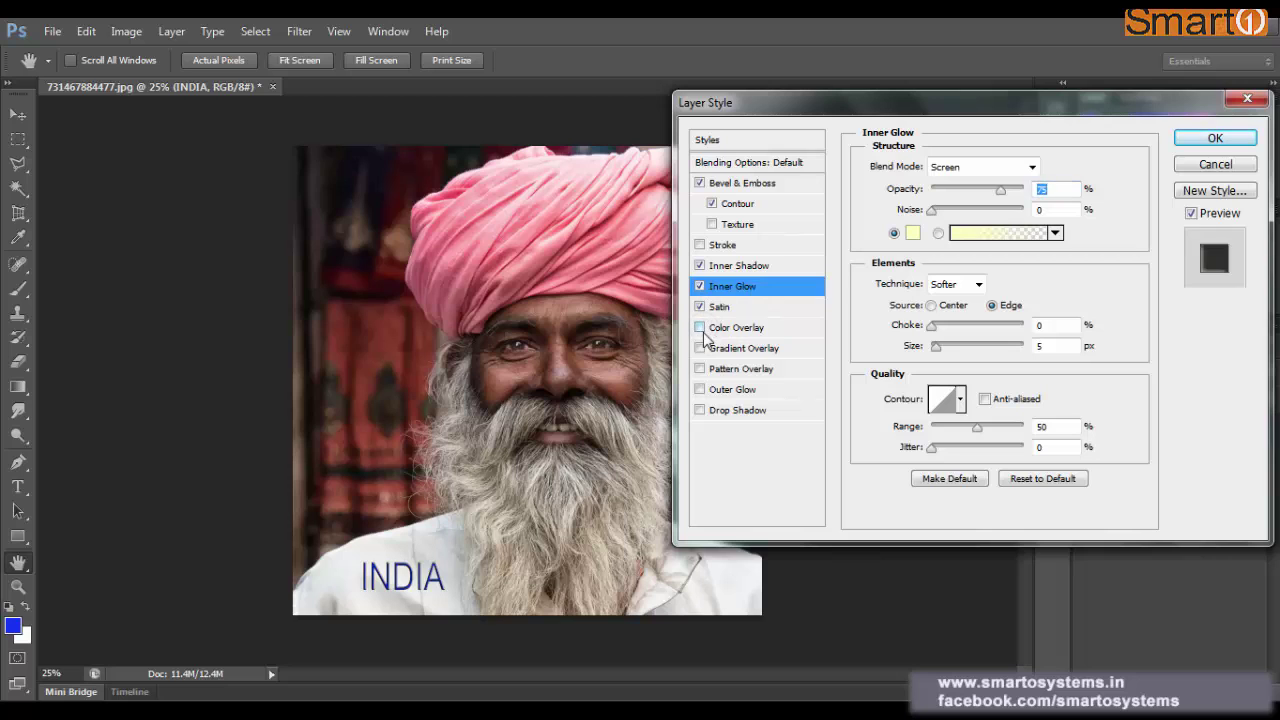
pyautogui.click(768, 334)
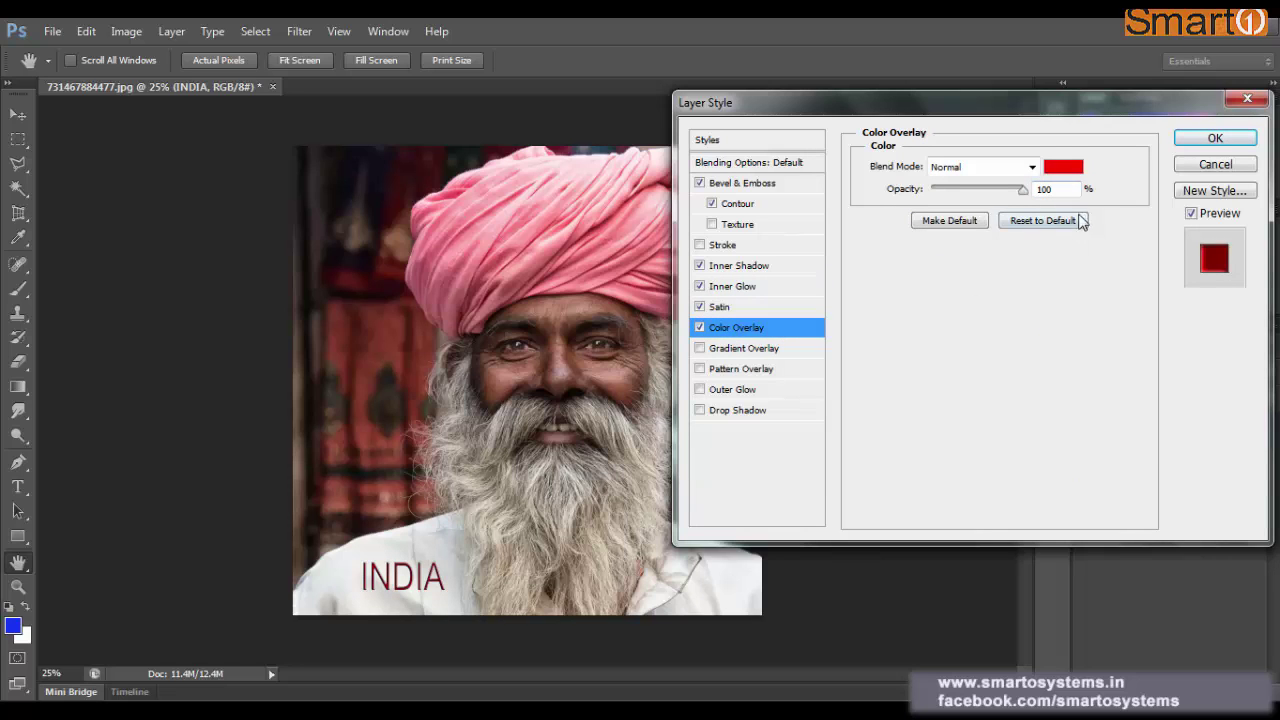
pyautogui.click(1063, 167)
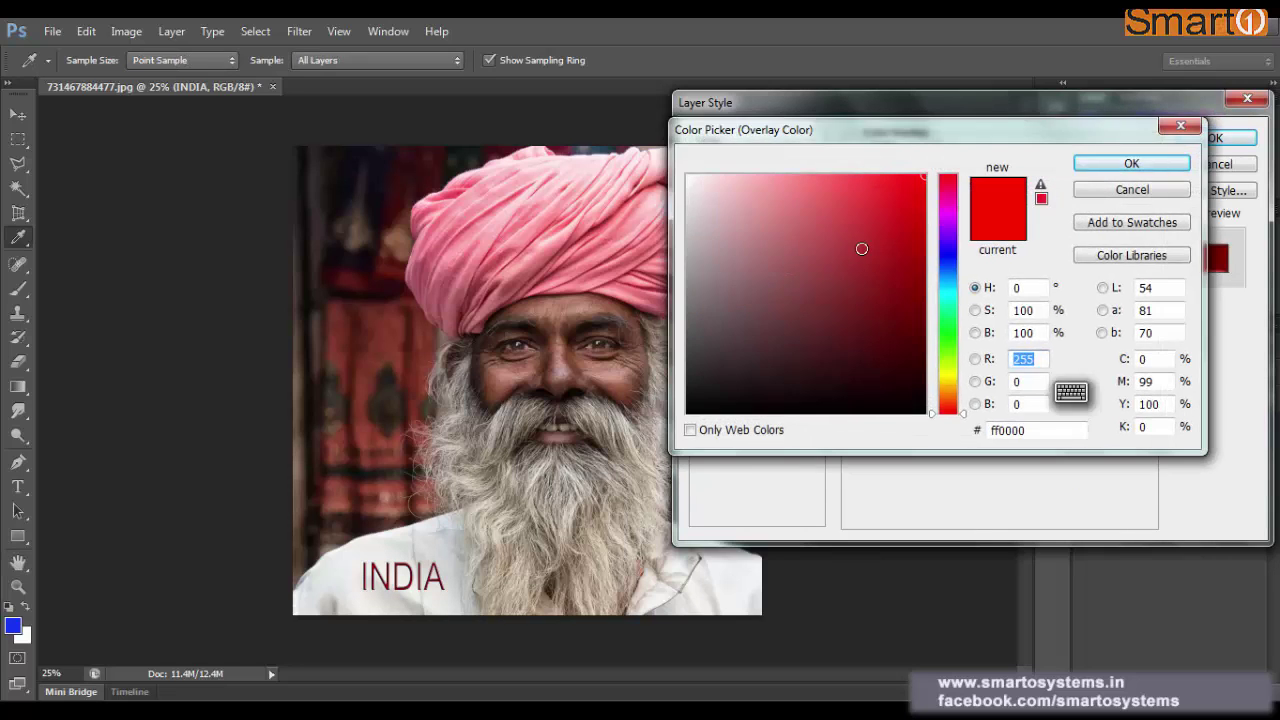
pyautogui.click(952, 250)
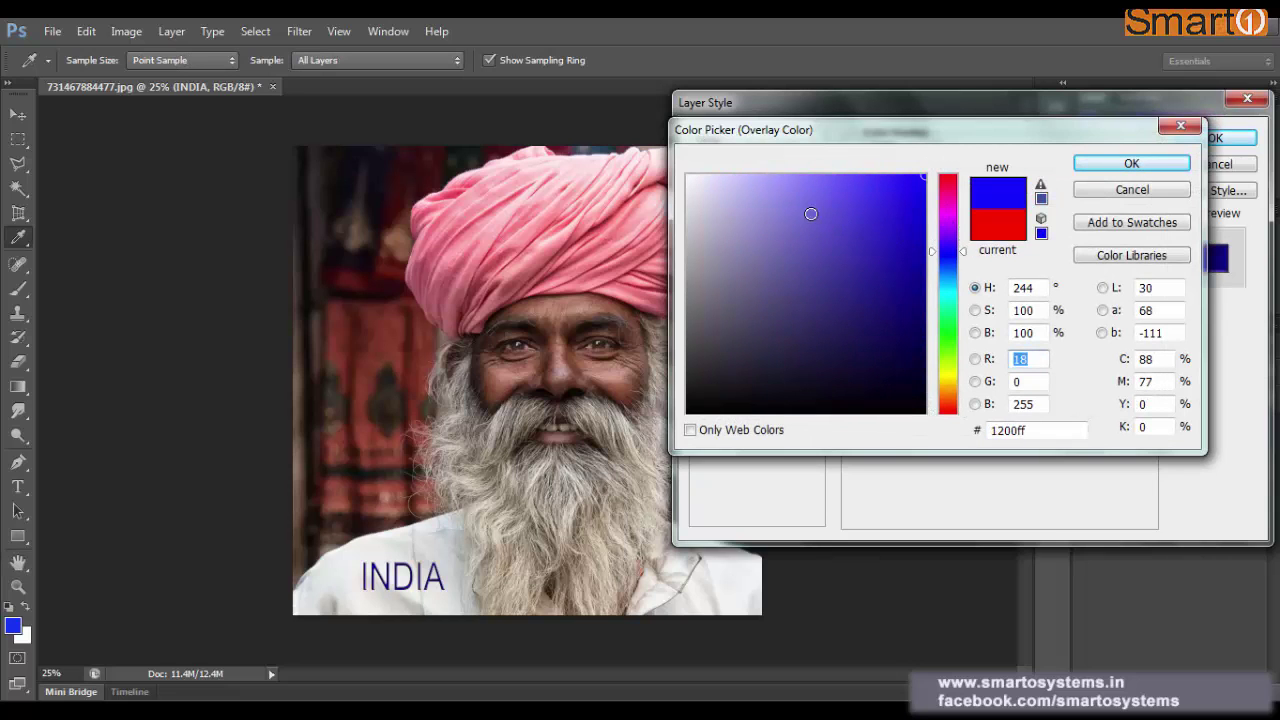
pyautogui.click(734, 221)
pyautogui.click(1120, 164)
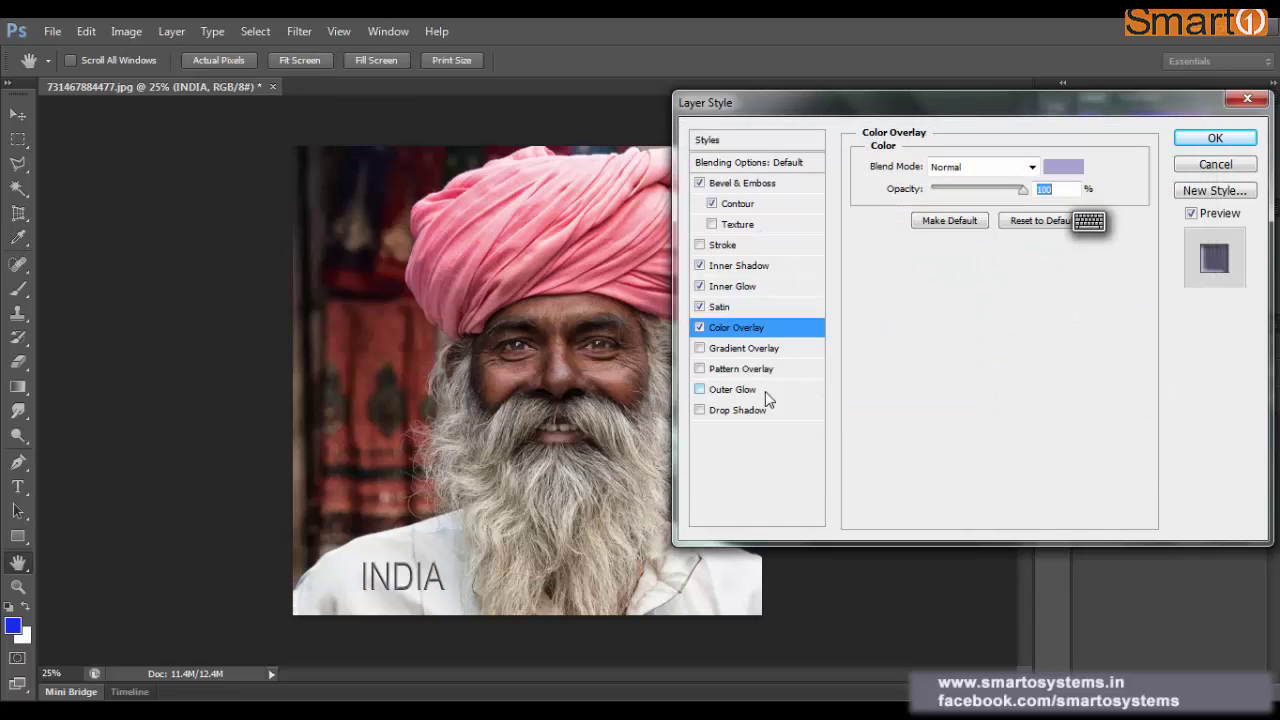
# Add a Gradient Overlay using the violet, green and orange preset to the INDIA text and turn Color Overlay off
pyautogui.click(700, 348)
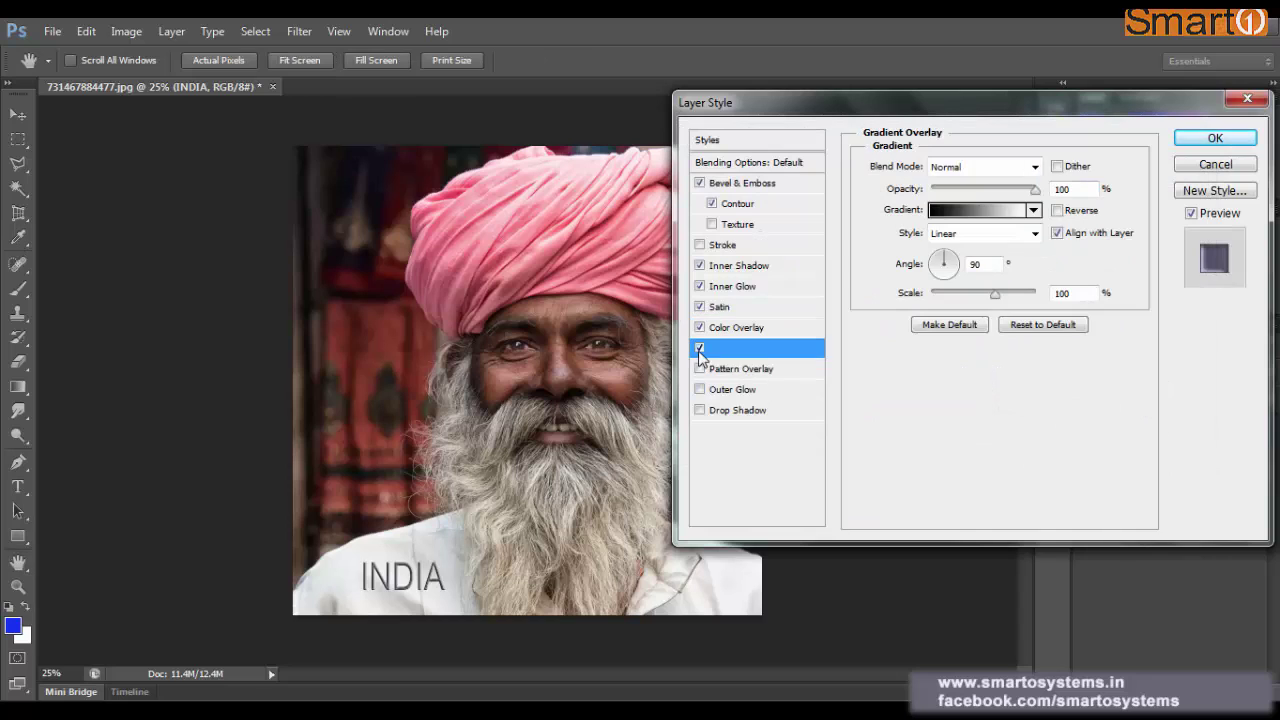
pyautogui.click(1034, 211)
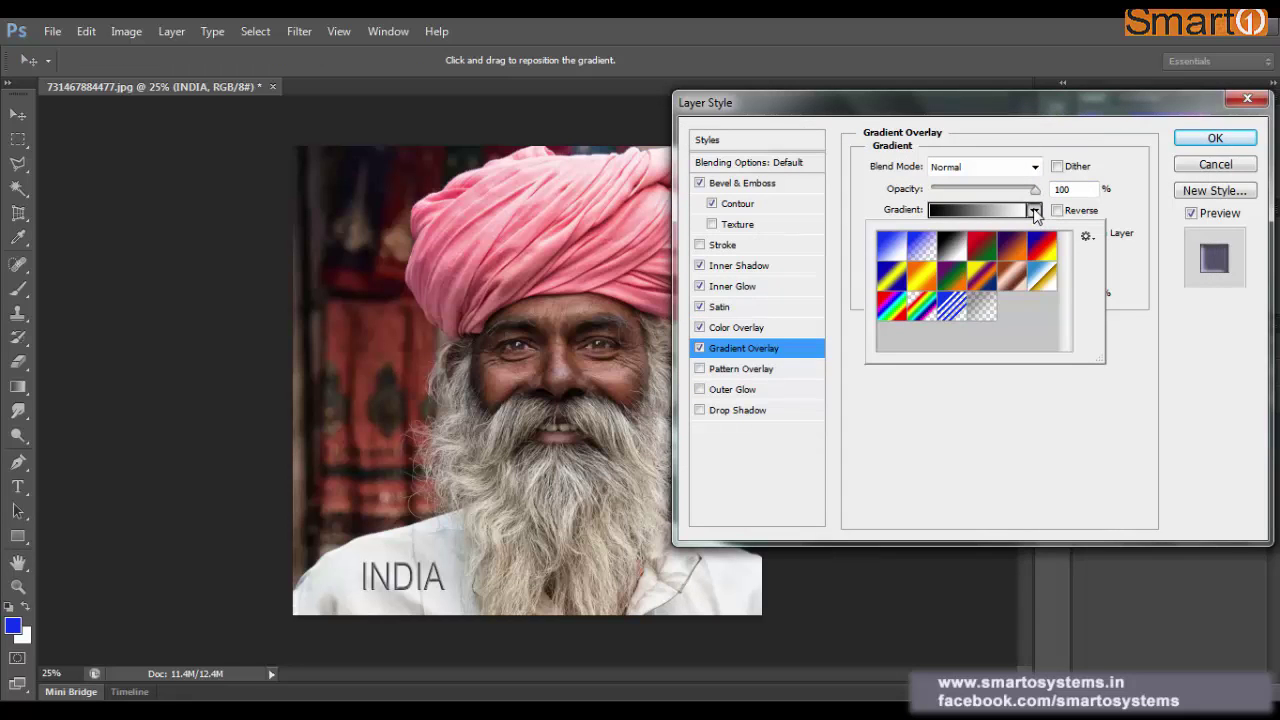
pyautogui.click(921, 280)
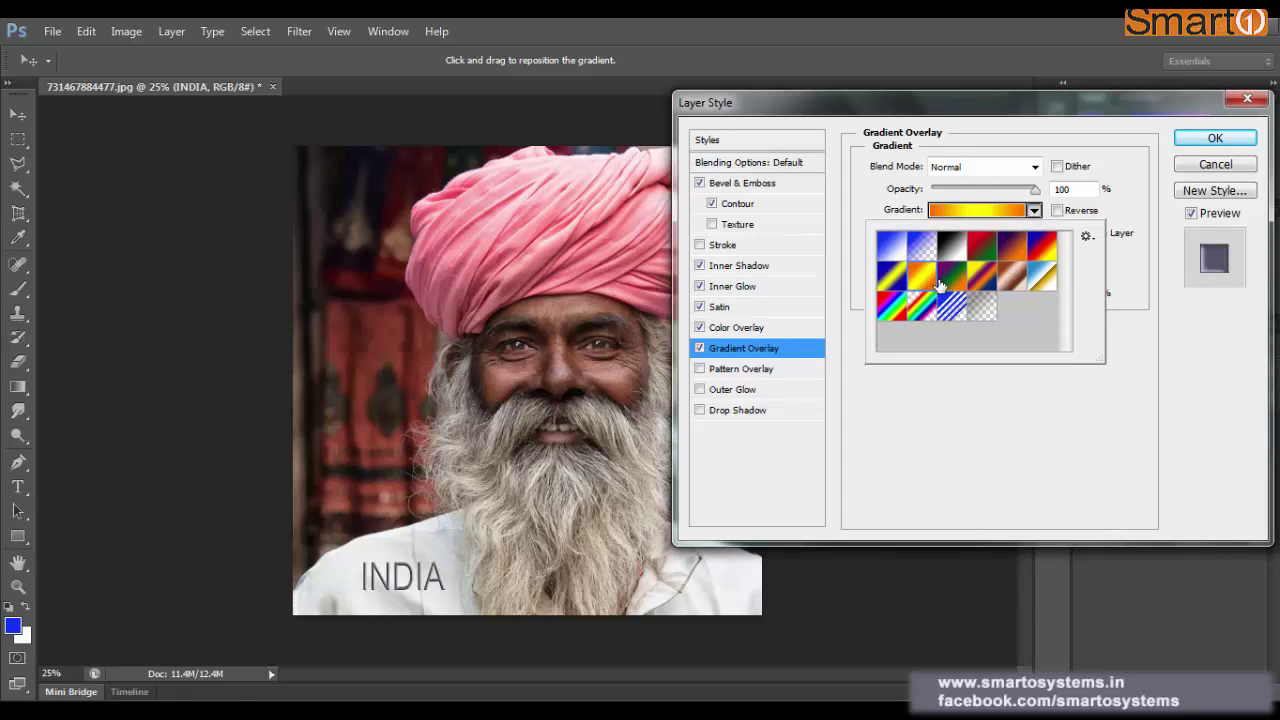
pyautogui.doubleClick(941, 284)
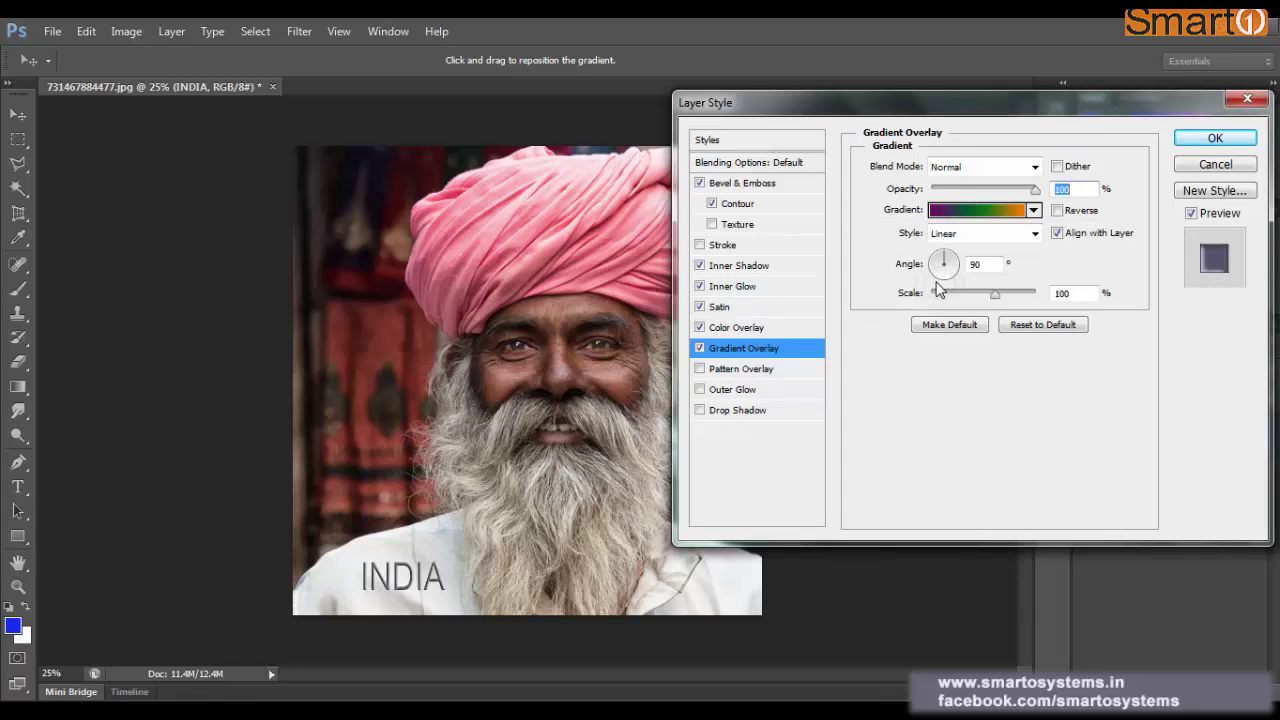
pyautogui.click(700, 328)
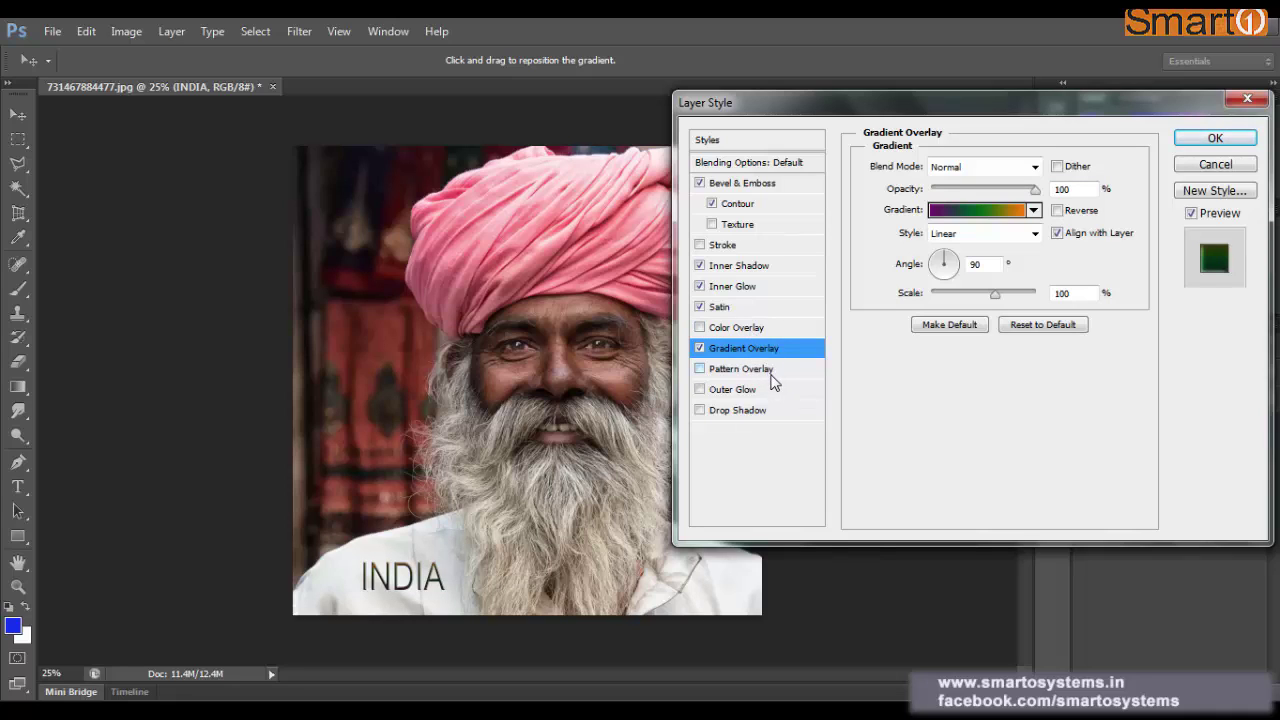
# Enable Outer Glow and add a Drop Shadow with distance 10 px, spread 22% and size 35 px
pyautogui.click(700, 390)
pyautogui.click(737, 412)
pyautogui.click(700, 410)
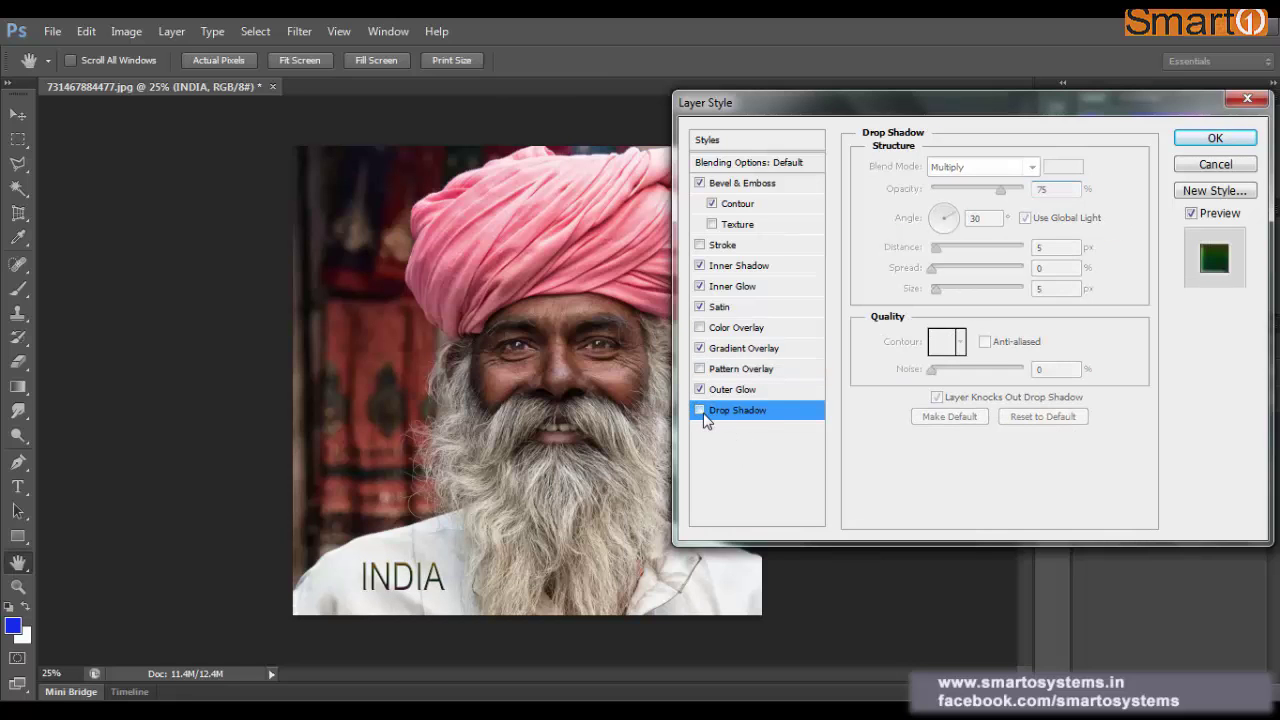
pyautogui.click(700, 410)
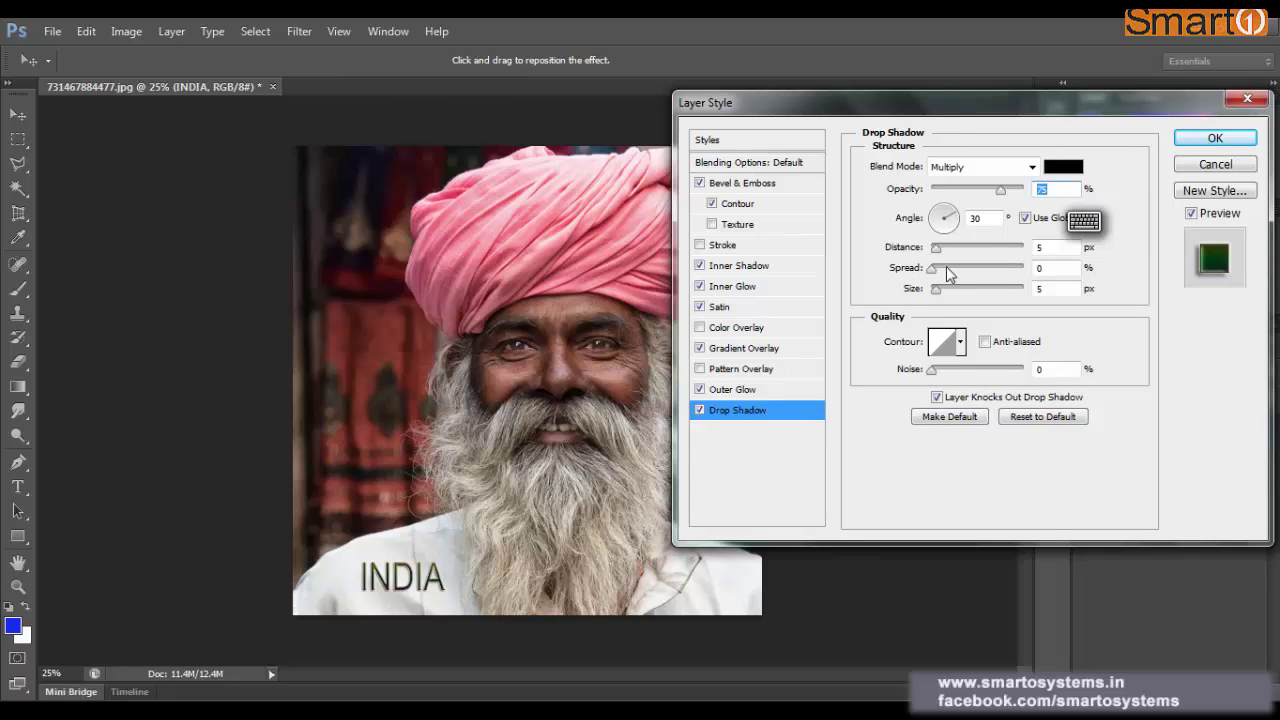
pyautogui.moveTo(936, 290); pyautogui.dragTo(940, 252)
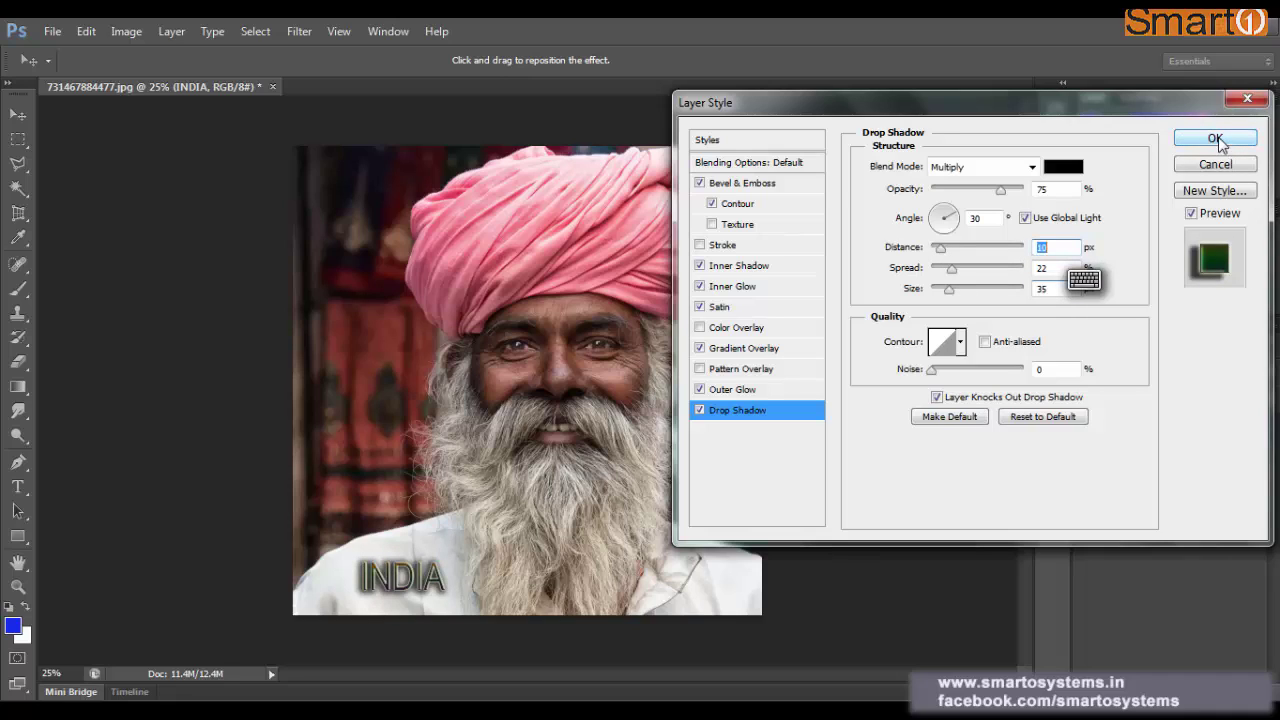
# Apply the layer style to the INDIA text, then hide and show all its effects to compare
pyautogui.moveTo(1167, 113); pyautogui.dragTo(1055, 119)
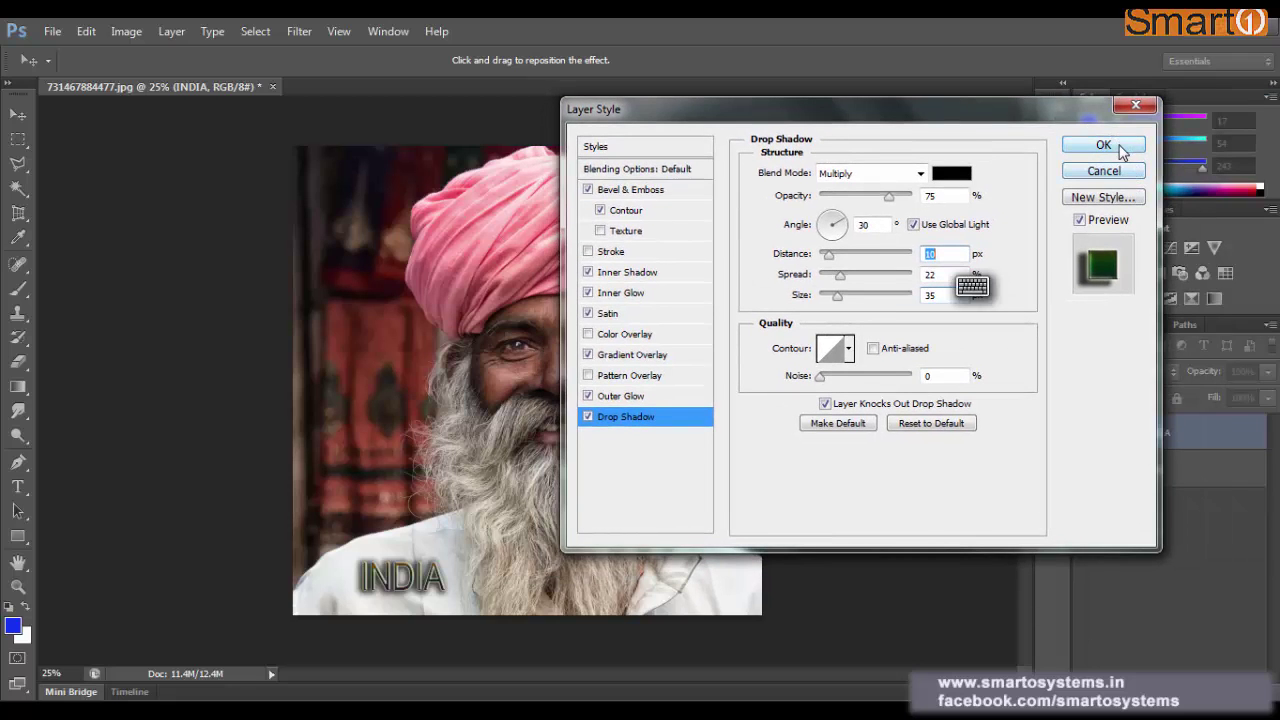
pyautogui.click(1103, 146)
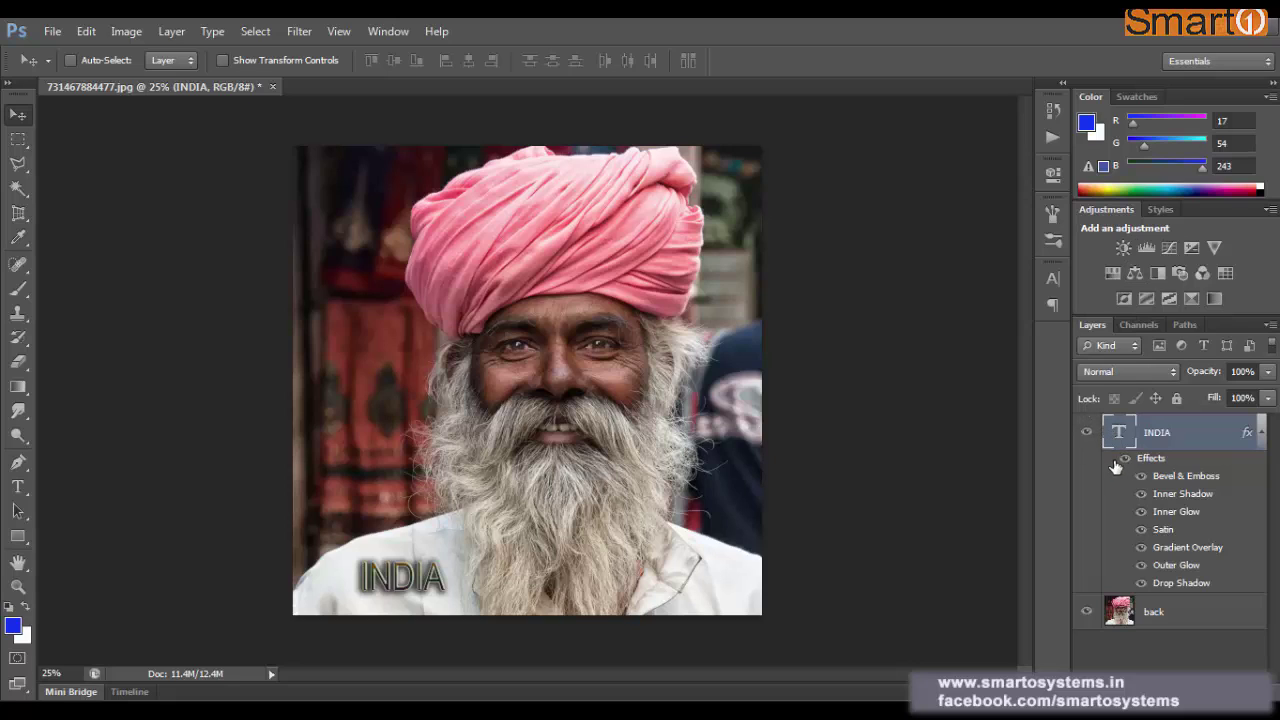
pyautogui.click(1126, 460)
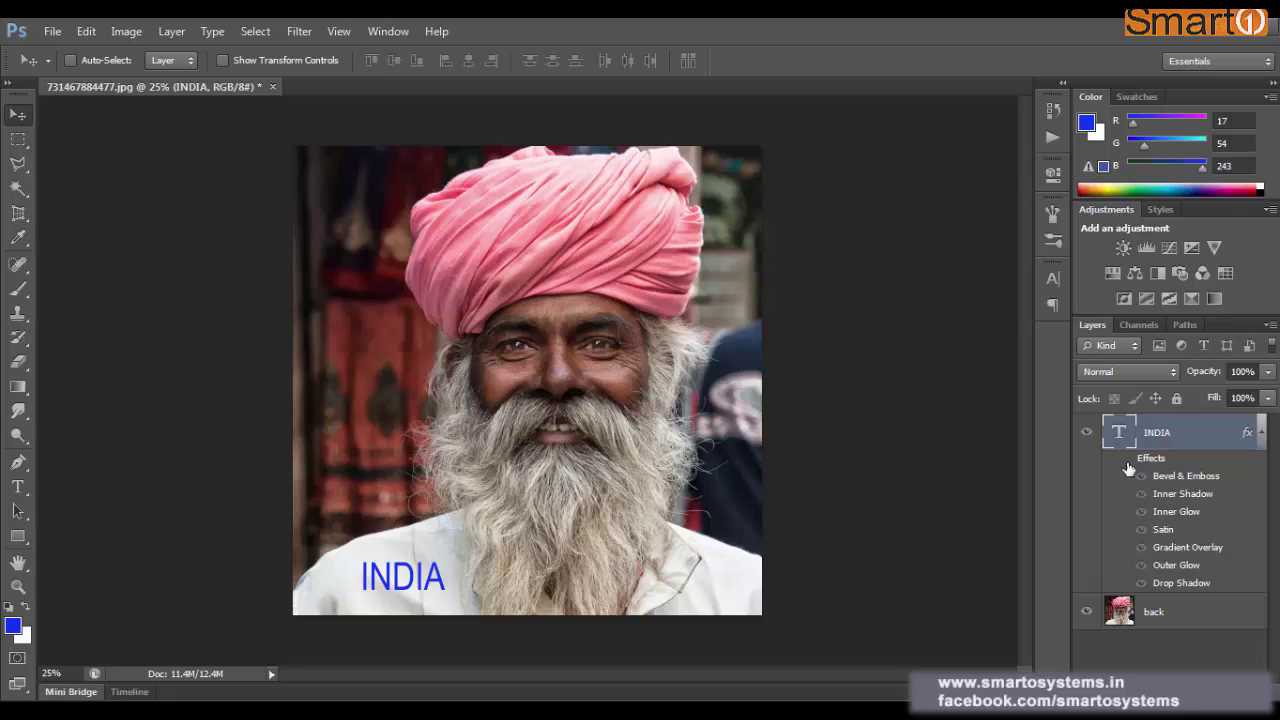
pyautogui.click(1125, 460)
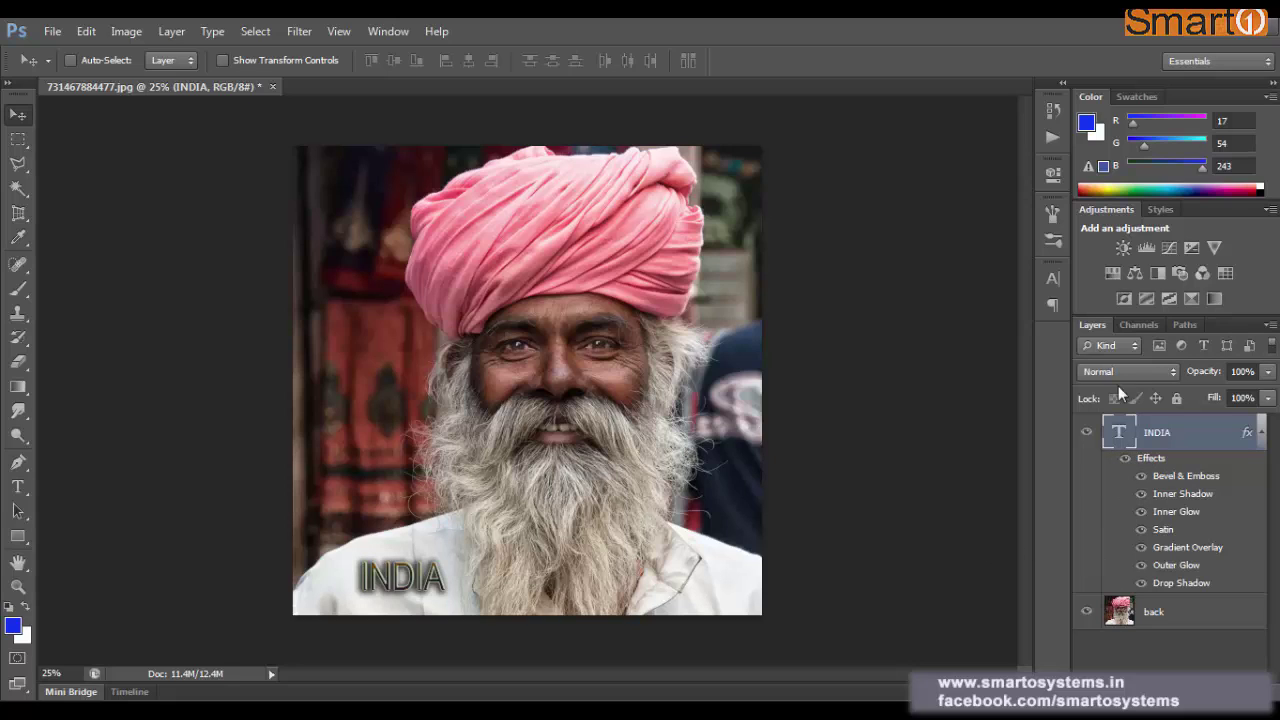
# Select the pink turban on the back layer by tracing its outline with the Magnetic Lasso tool
pyautogui.click(1182, 611)
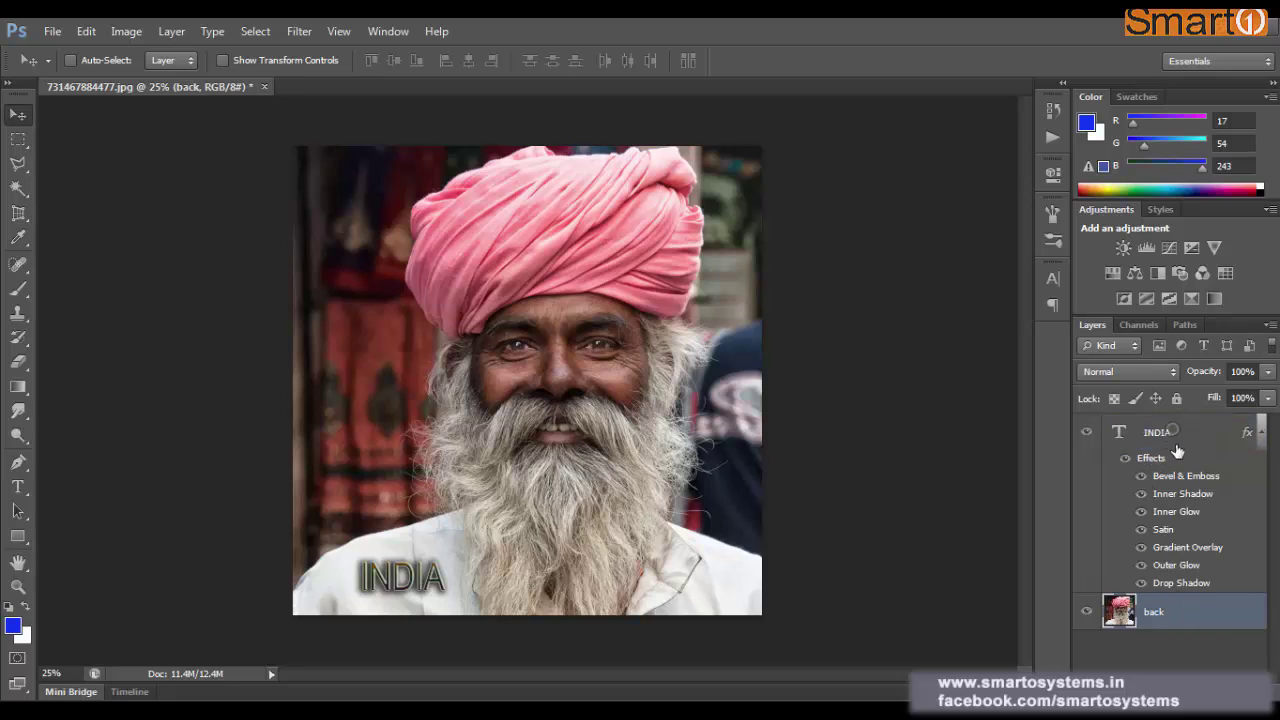
pyautogui.click(1174, 447)
pyautogui.click(1158, 615)
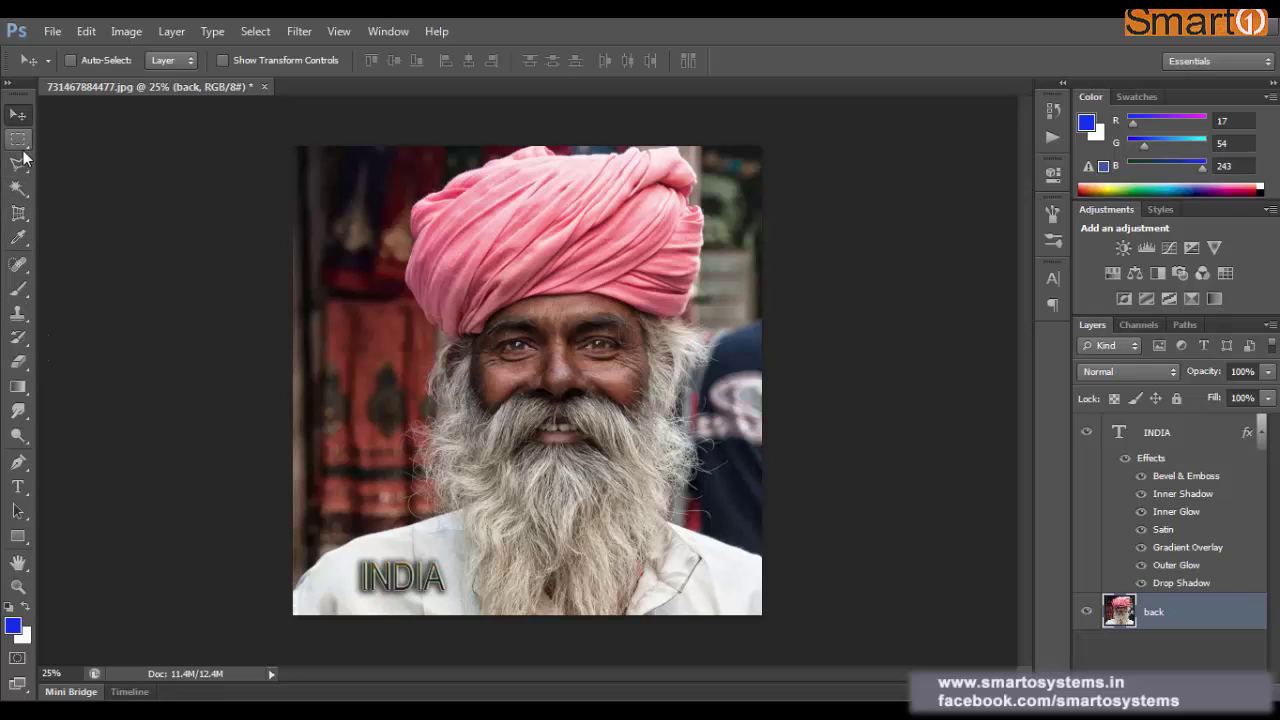
pyautogui.moveTo(22, 172); pyautogui.dragTo(75, 198)
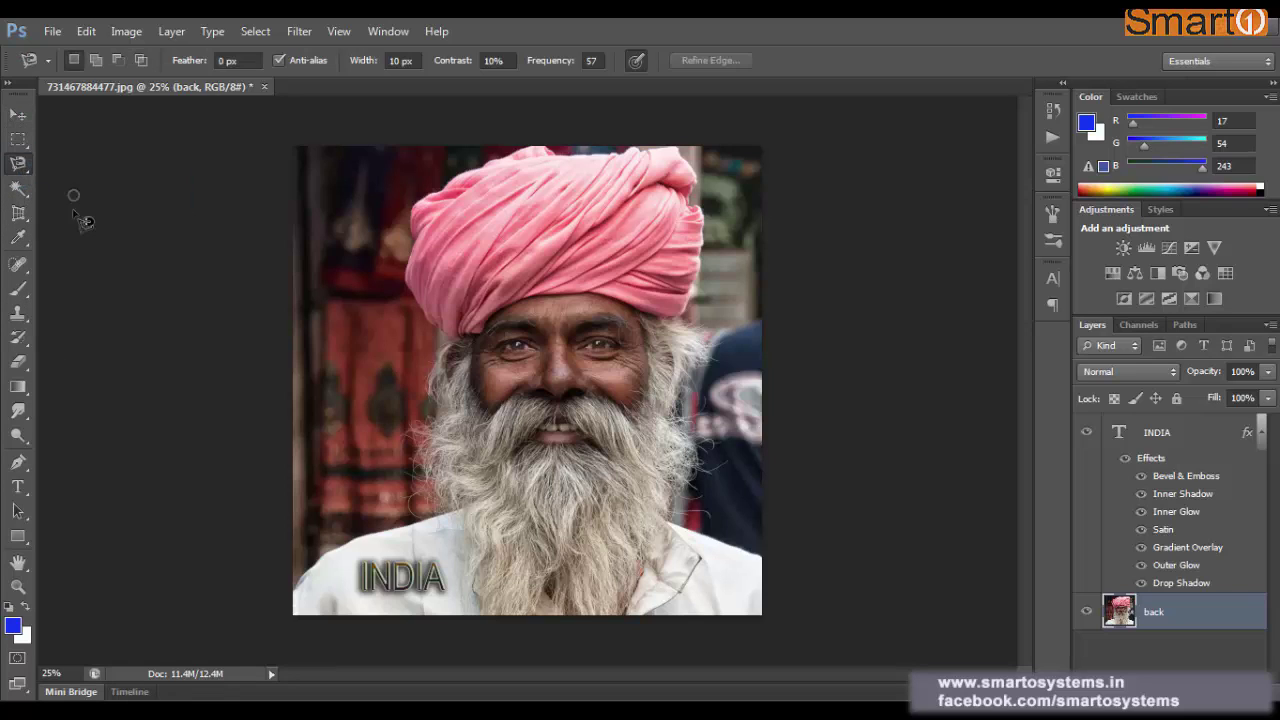
pyautogui.click(484, 332)
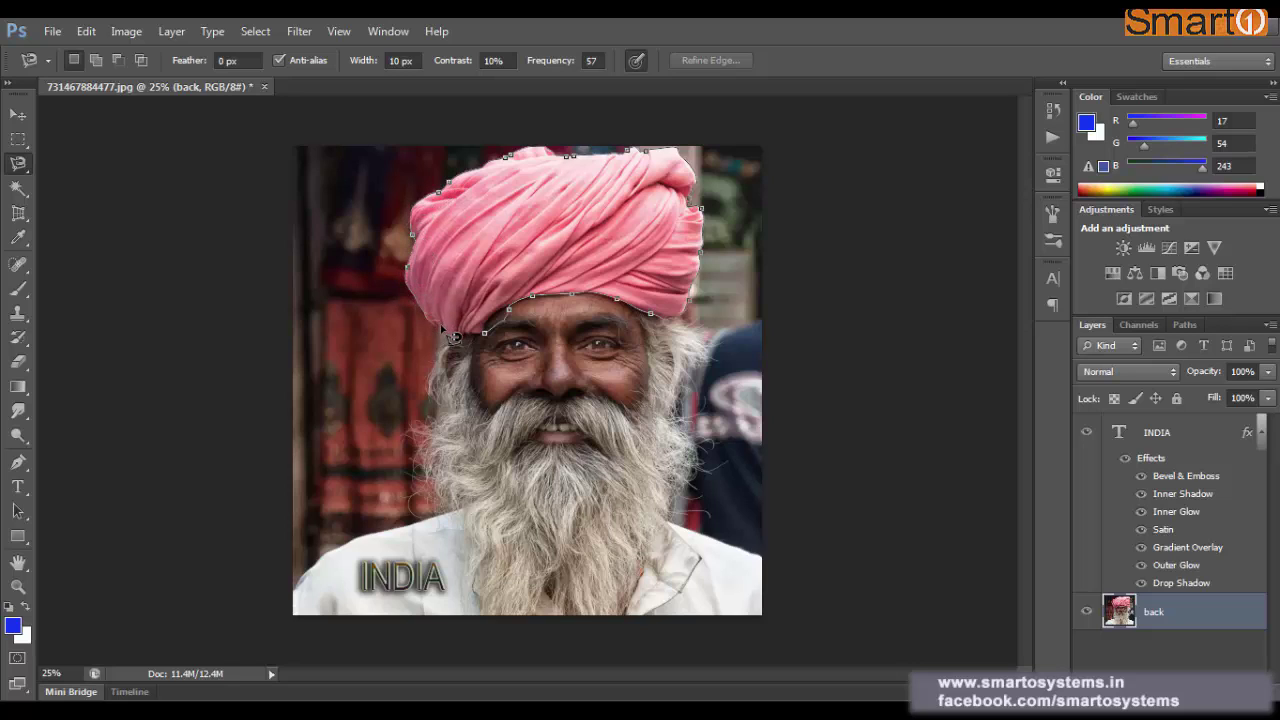
pyautogui.doubleClick(500, 341)
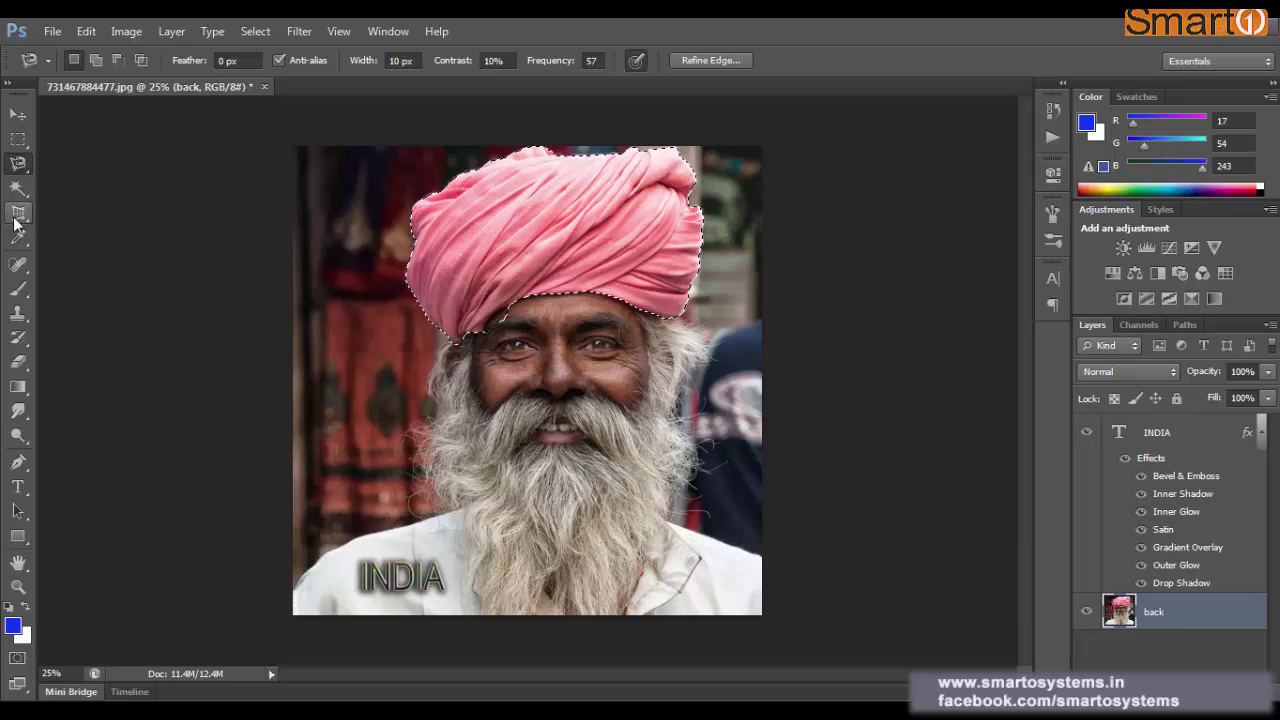
# Subtract the stray forehead area below the turban's edge from the selection with the Elliptical Marquee tool
pyautogui.click(23, 147)
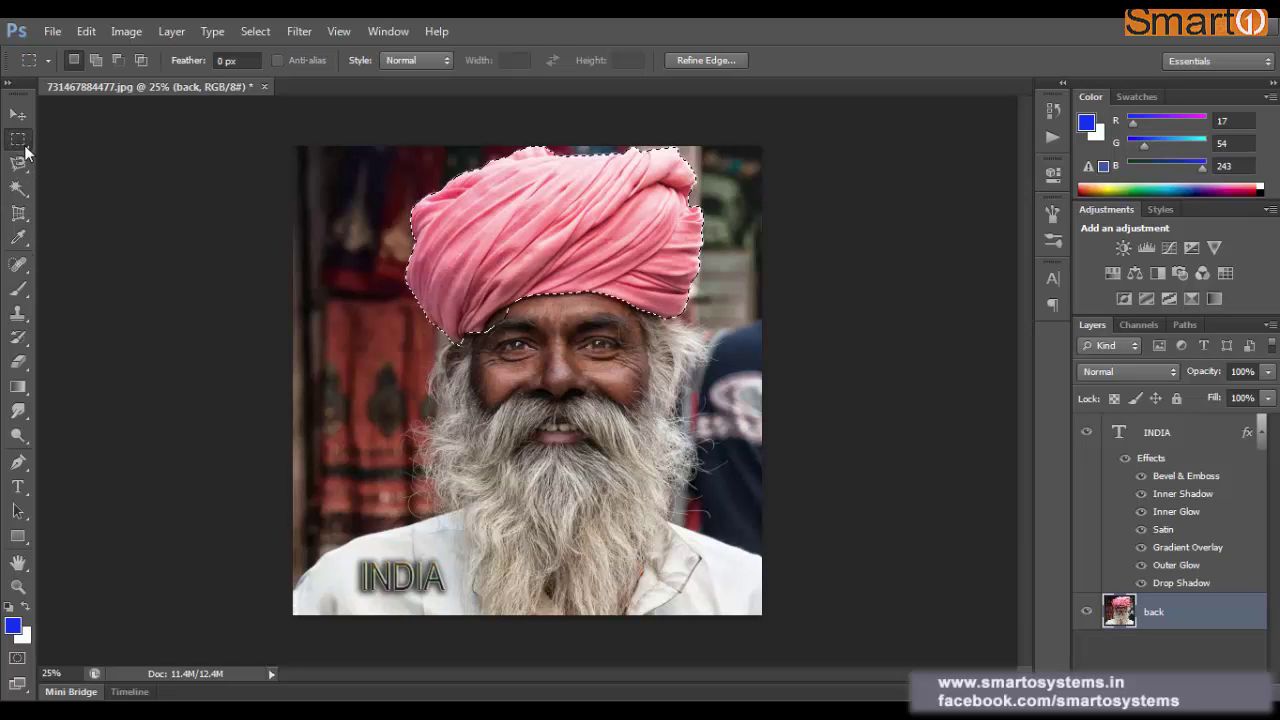
pyautogui.rightClick(25, 146)
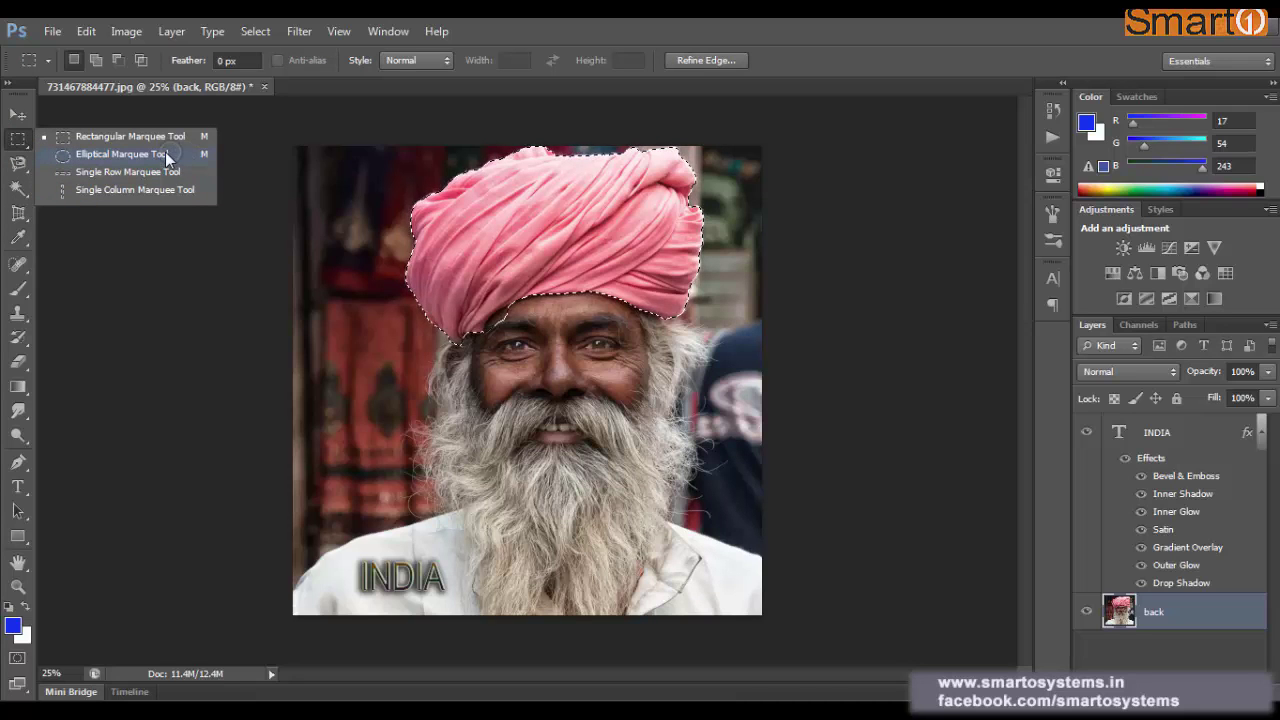
pyautogui.click(86, 158)
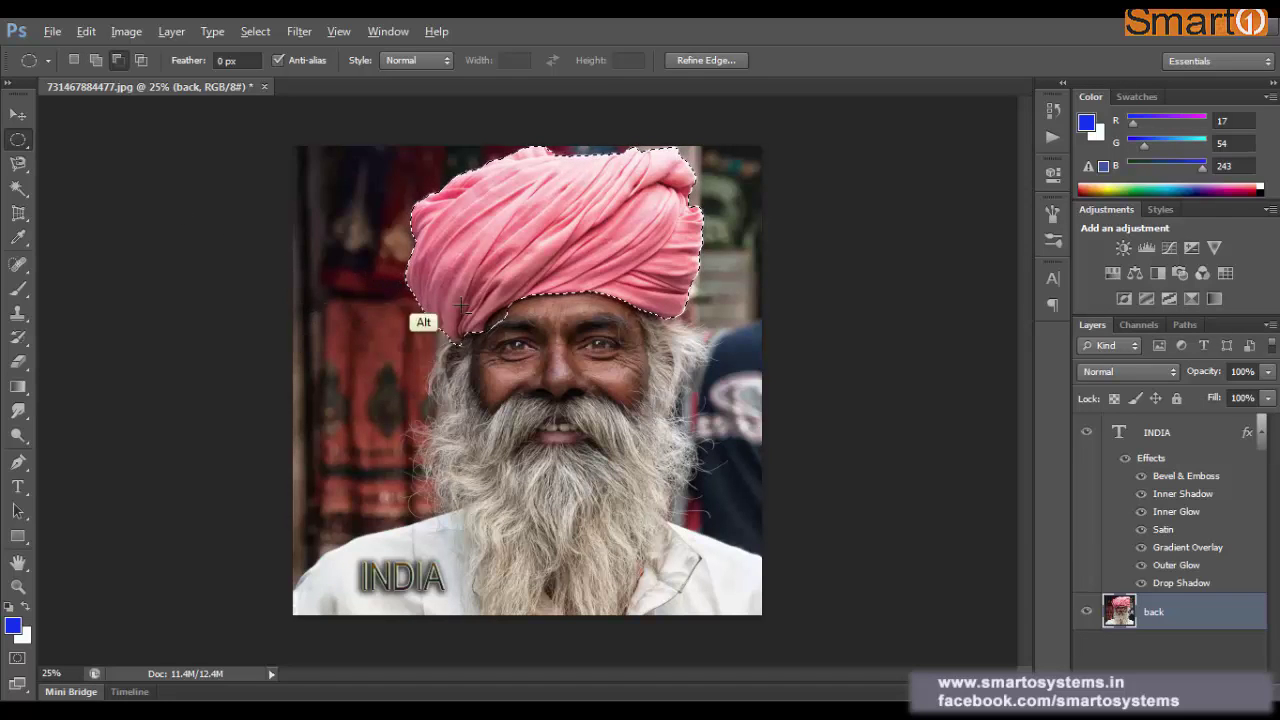
pyautogui.moveTo(530, 333); pyautogui.dragTo(491, 331)
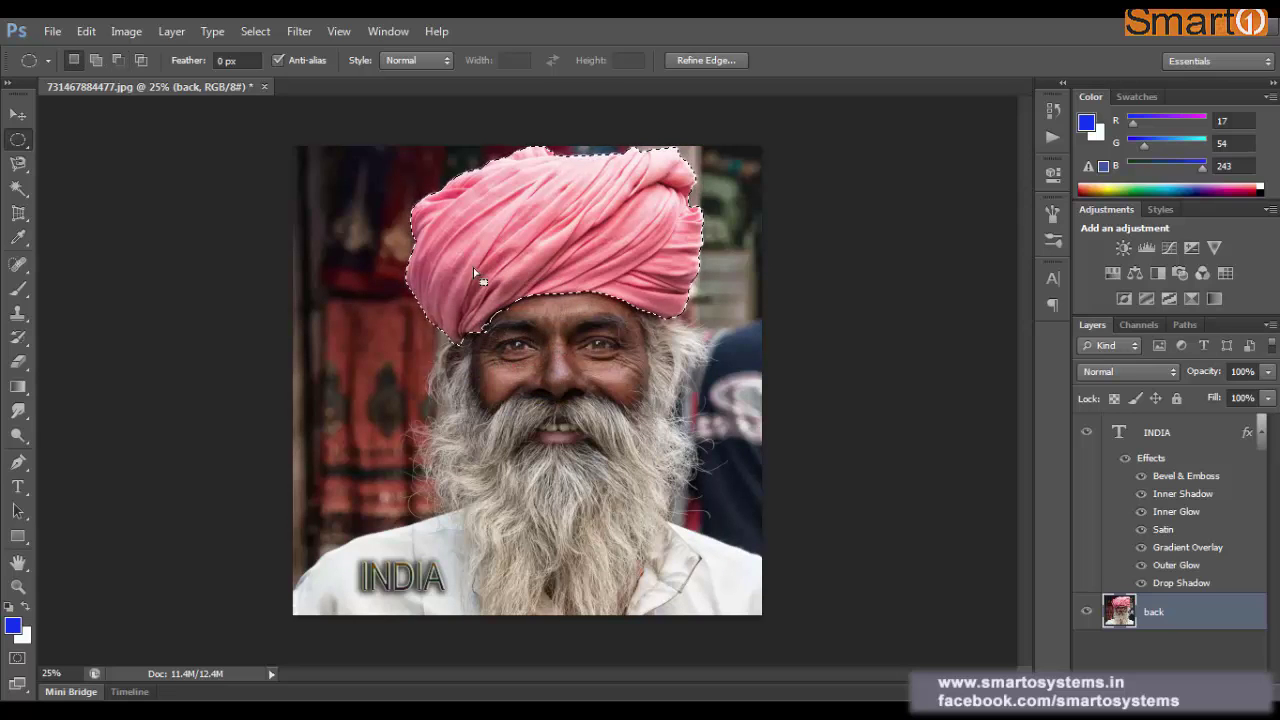
# Copy the selected turban and paste it in place as a new layer above the back layer
pyautogui.click(126, 32)
pyautogui.moveTo(88, 31)
pyautogui.click(150, 134)
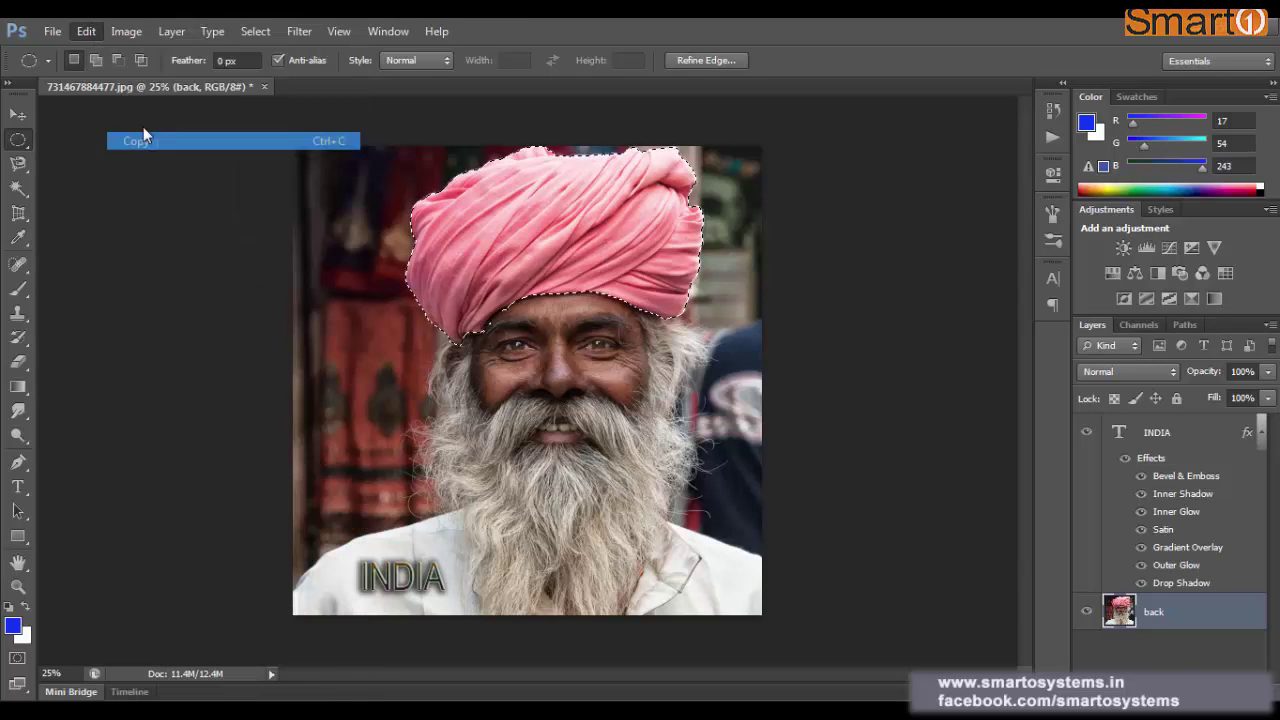
pyautogui.click(88, 31)
pyautogui.click(168, 176)
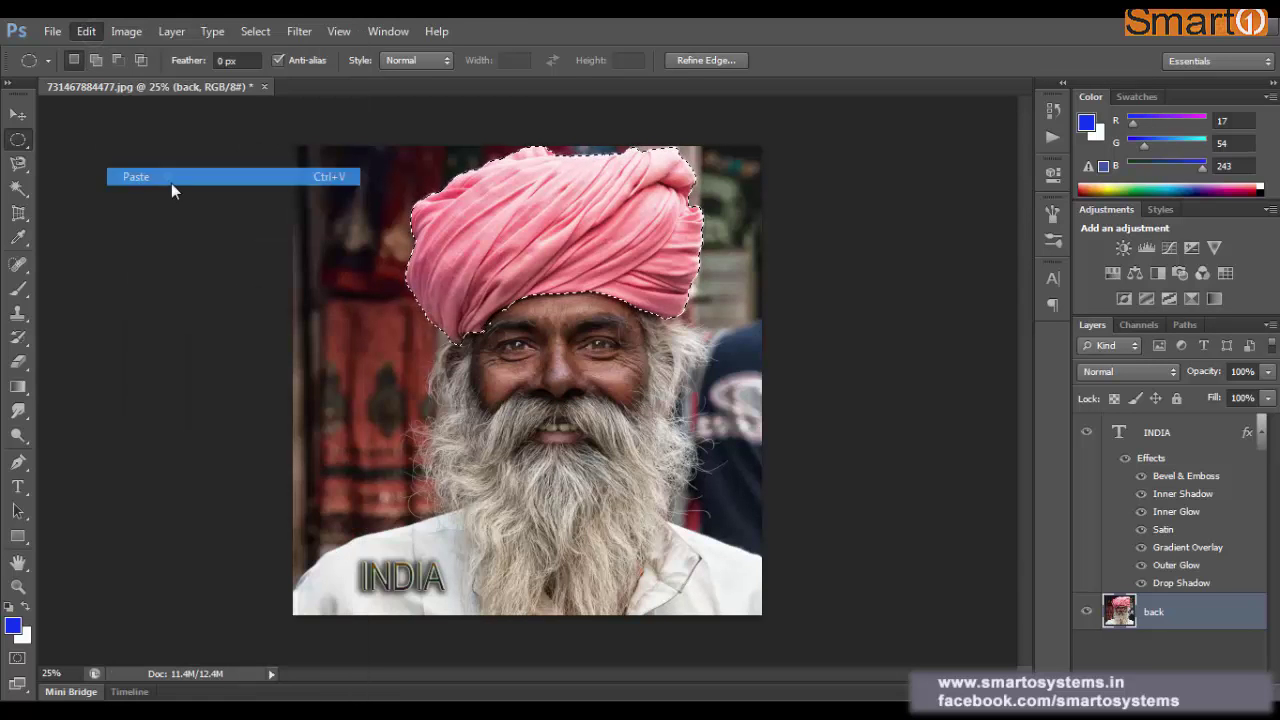
# Move the pasted turban down and to the left over the face, then undo the move
pyautogui.click(18, 114)
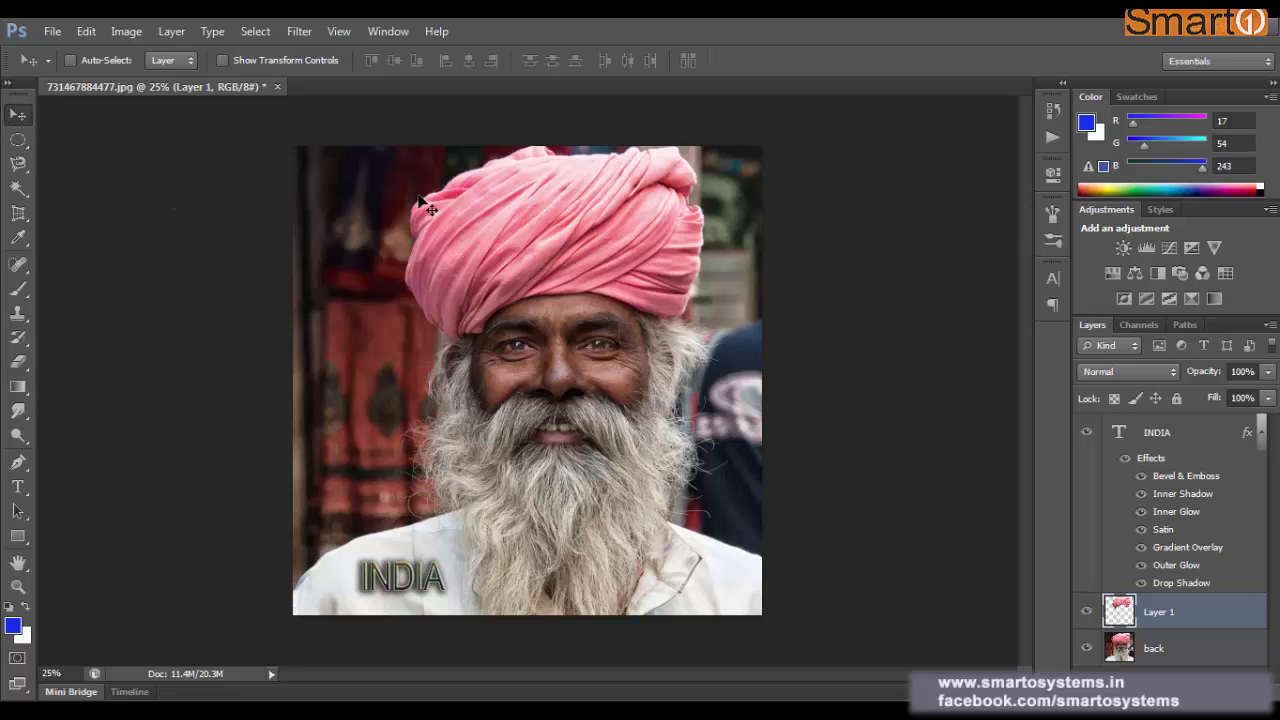
pyautogui.moveTo(486, 228); pyautogui.dragTo(338, 393)
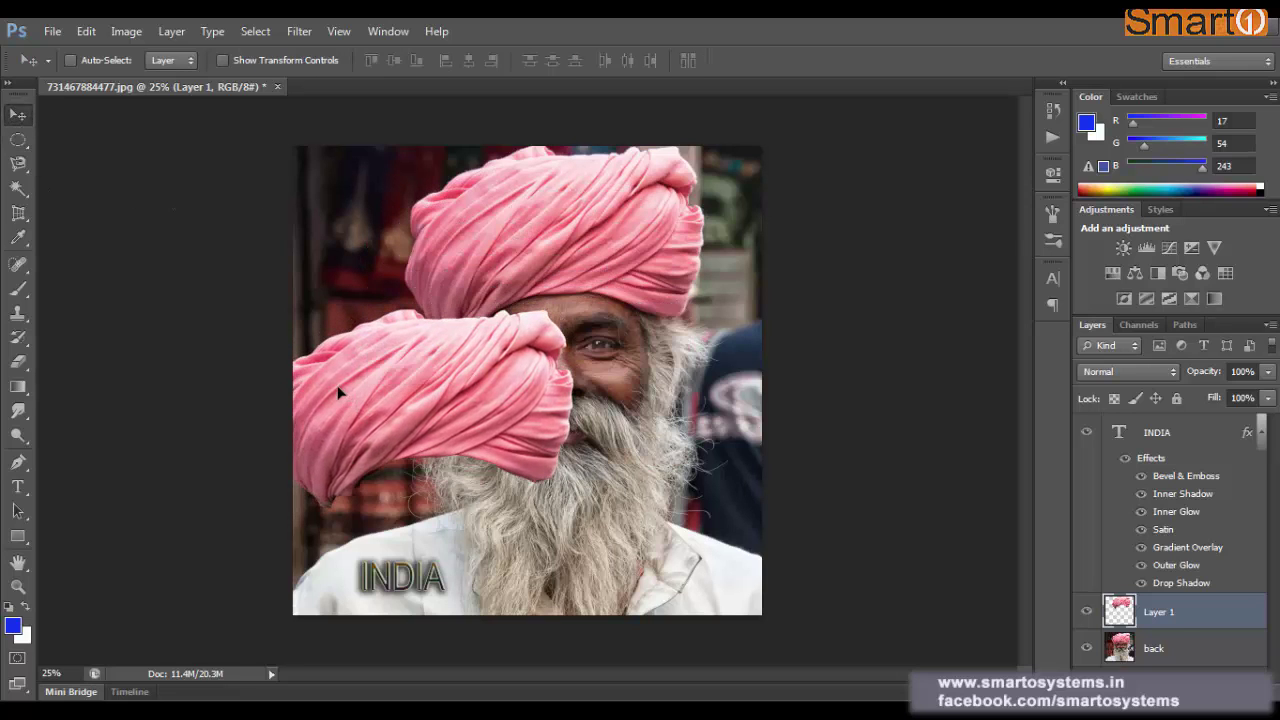
pyautogui.hotkey('ctrl', 'z')
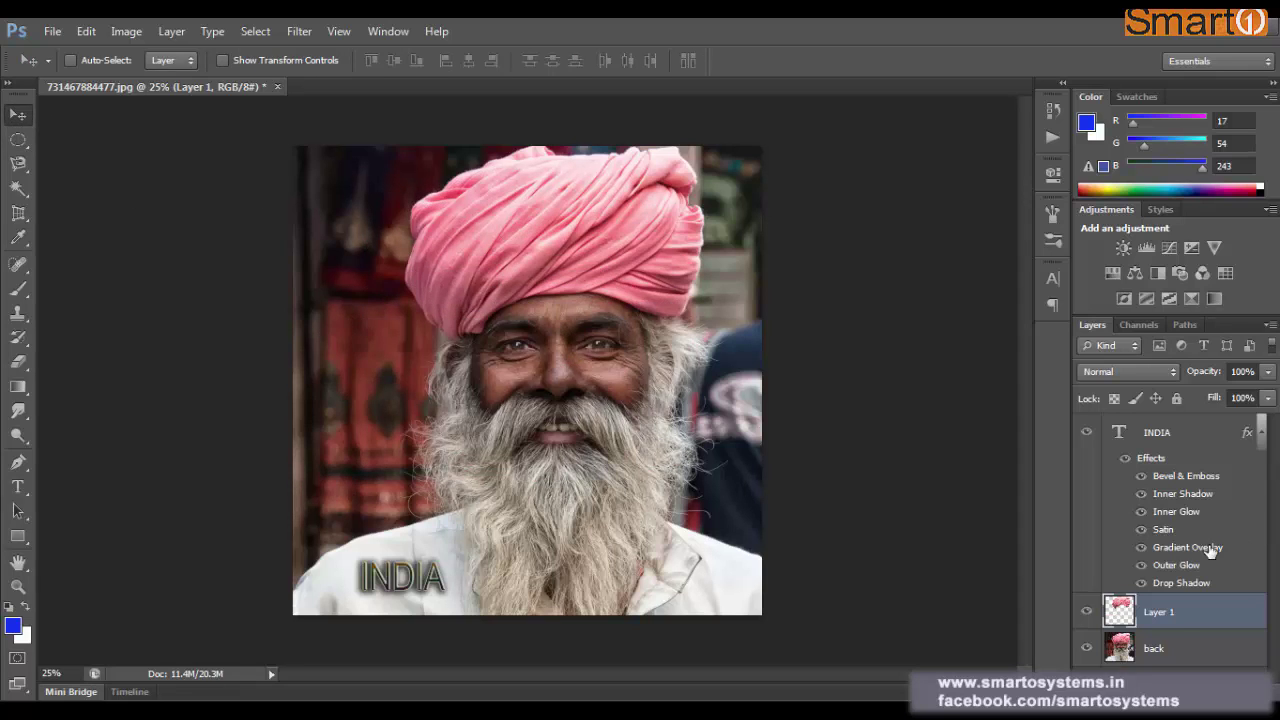
# Open the blending options of the pasted turban layer and switch Bevel & Emboss on and off again
pyautogui.click(170, 31)
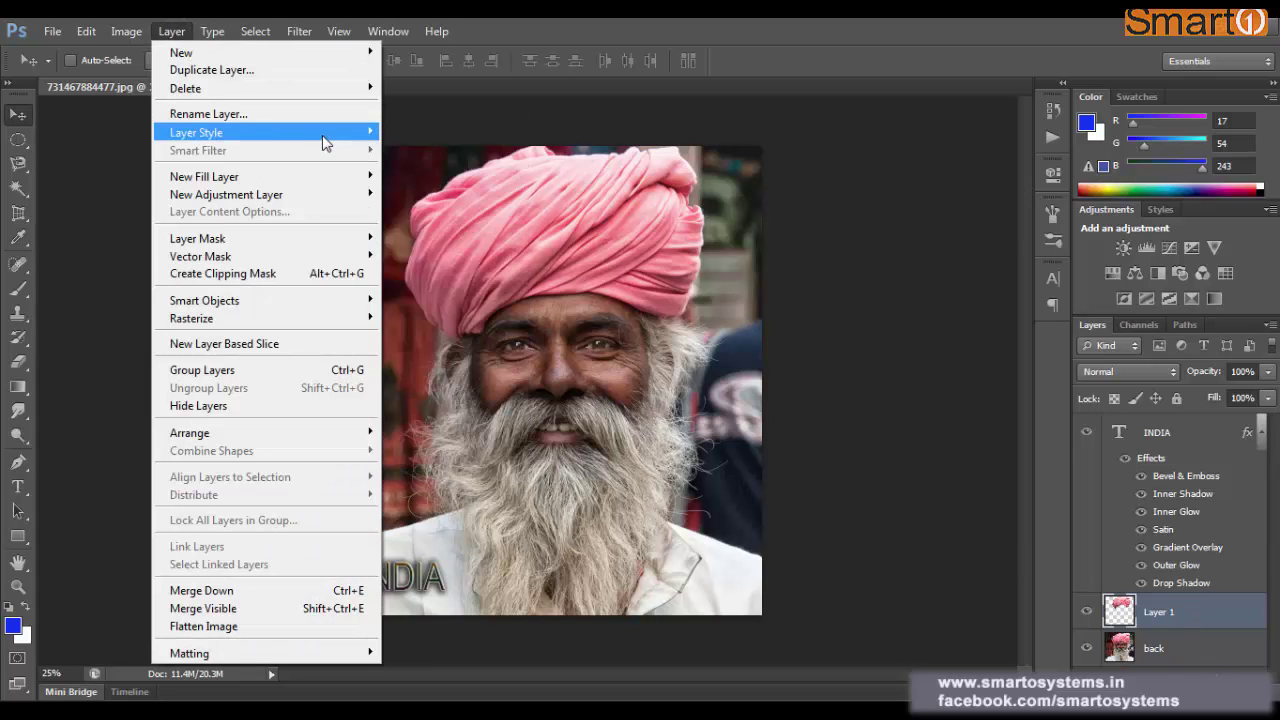
pyautogui.click(410, 132)
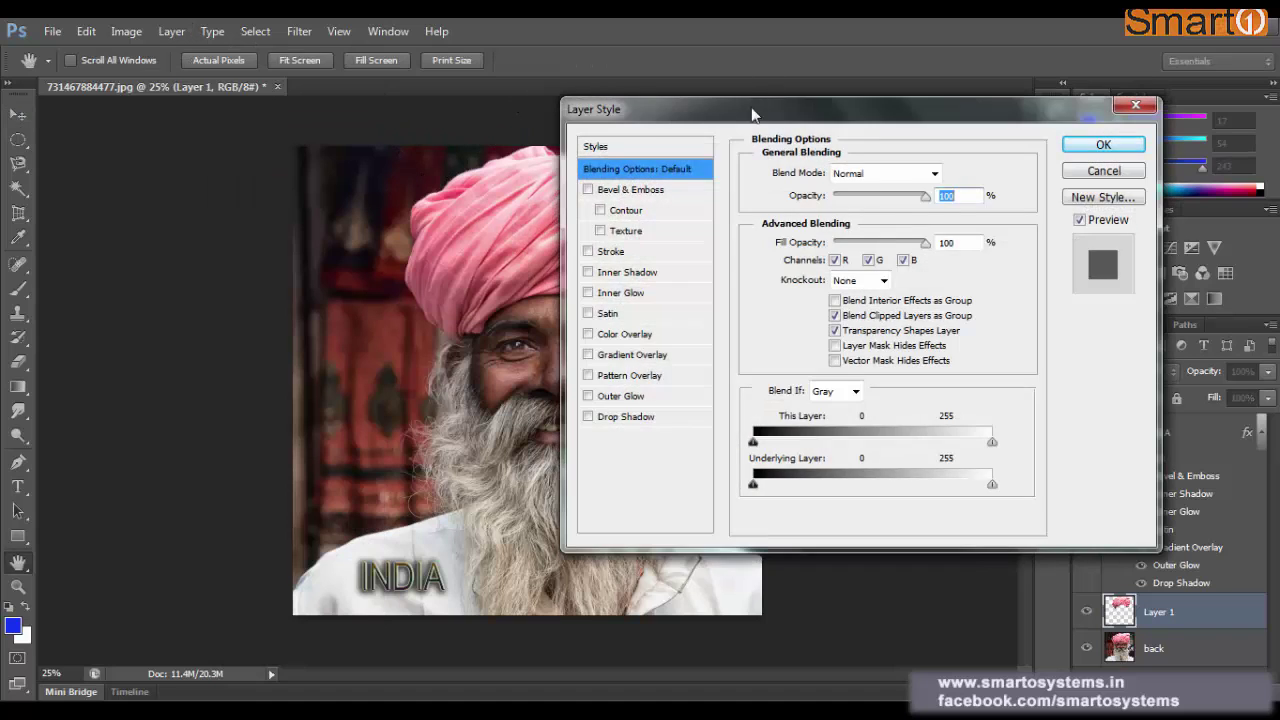
pyautogui.moveTo(760, 105); pyautogui.dragTo(934, 37)
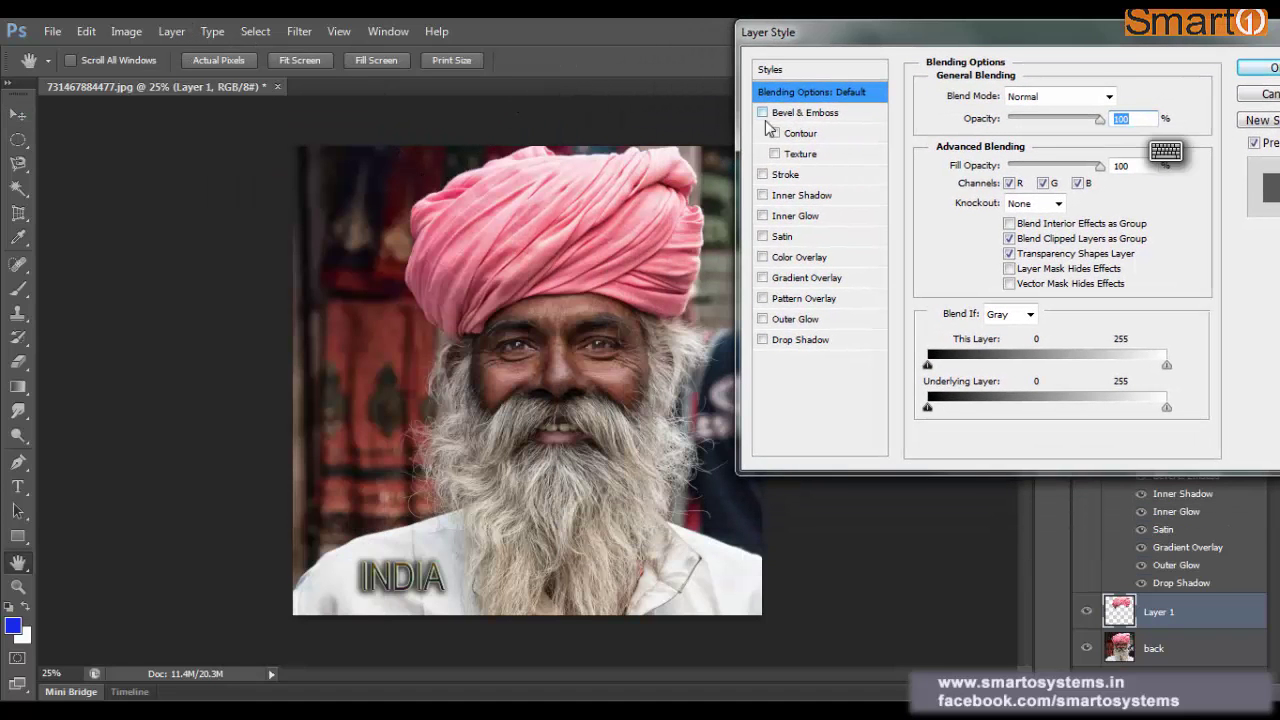
pyautogui.click(763, 113)
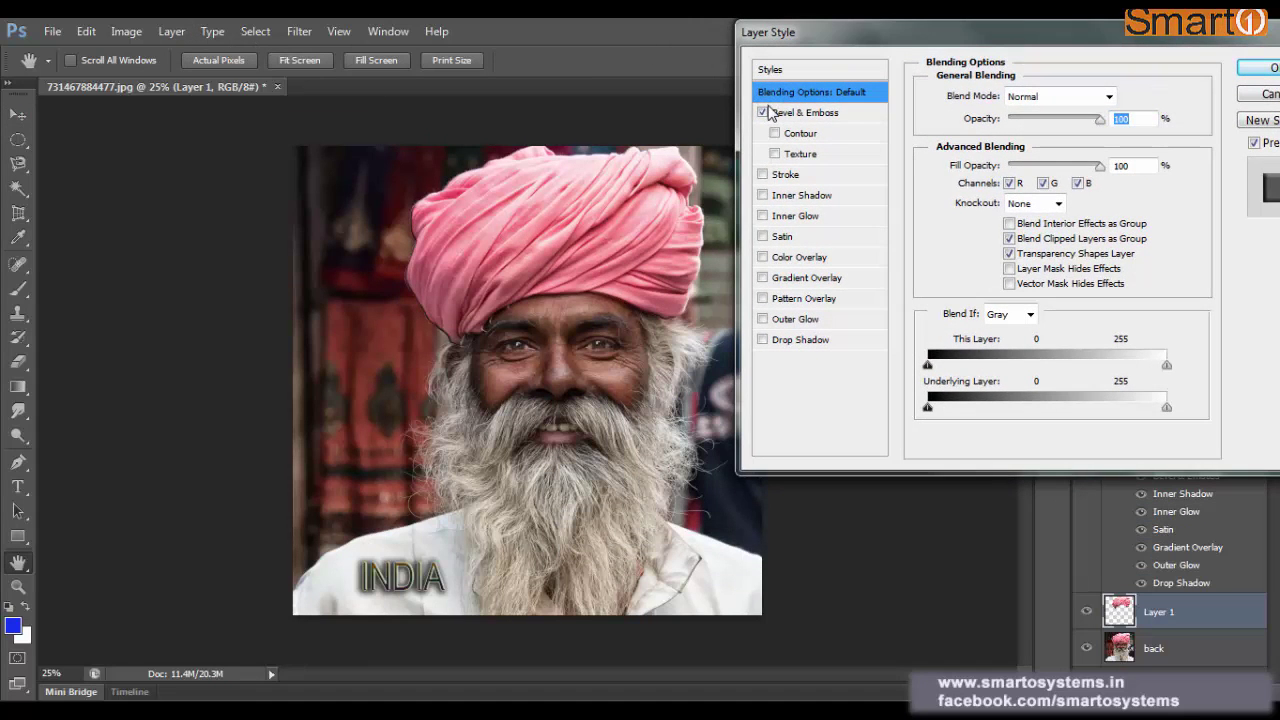
pyautogui.click(763, 113)
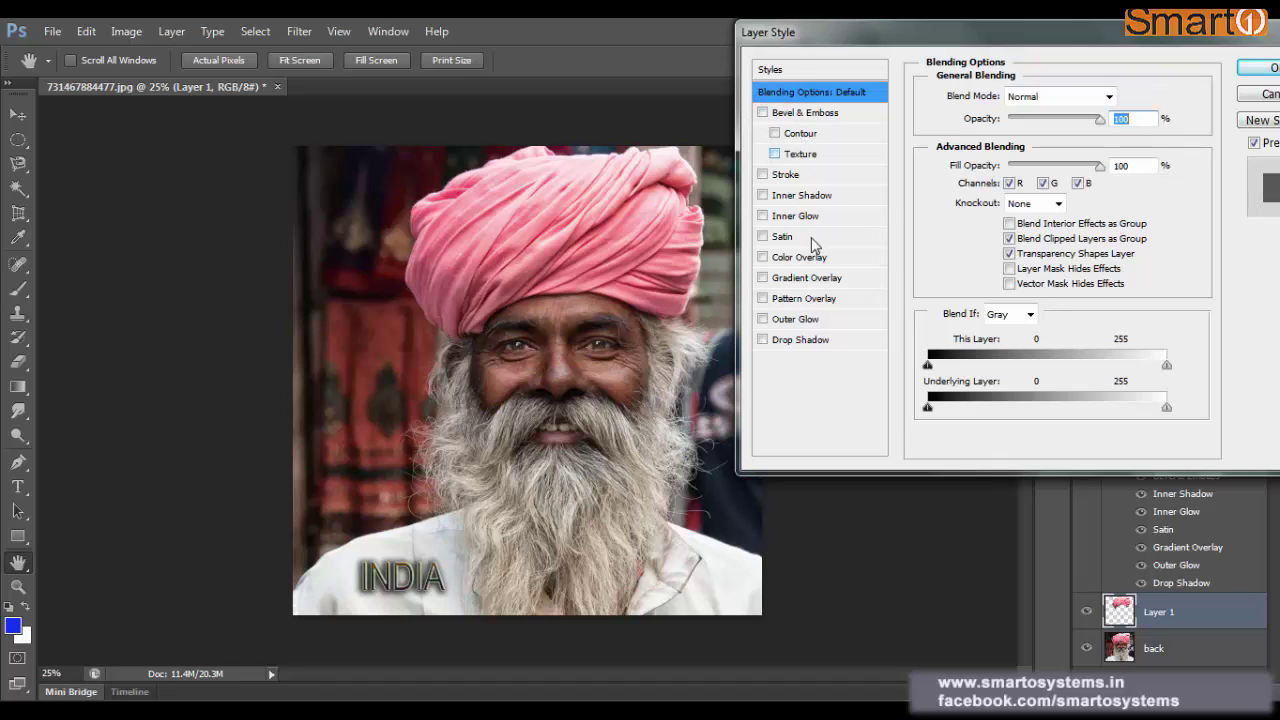
# Enable Gradient Overlay on the turban layer and reduce its opacity to 77%
pyautogui.click(763, 278)
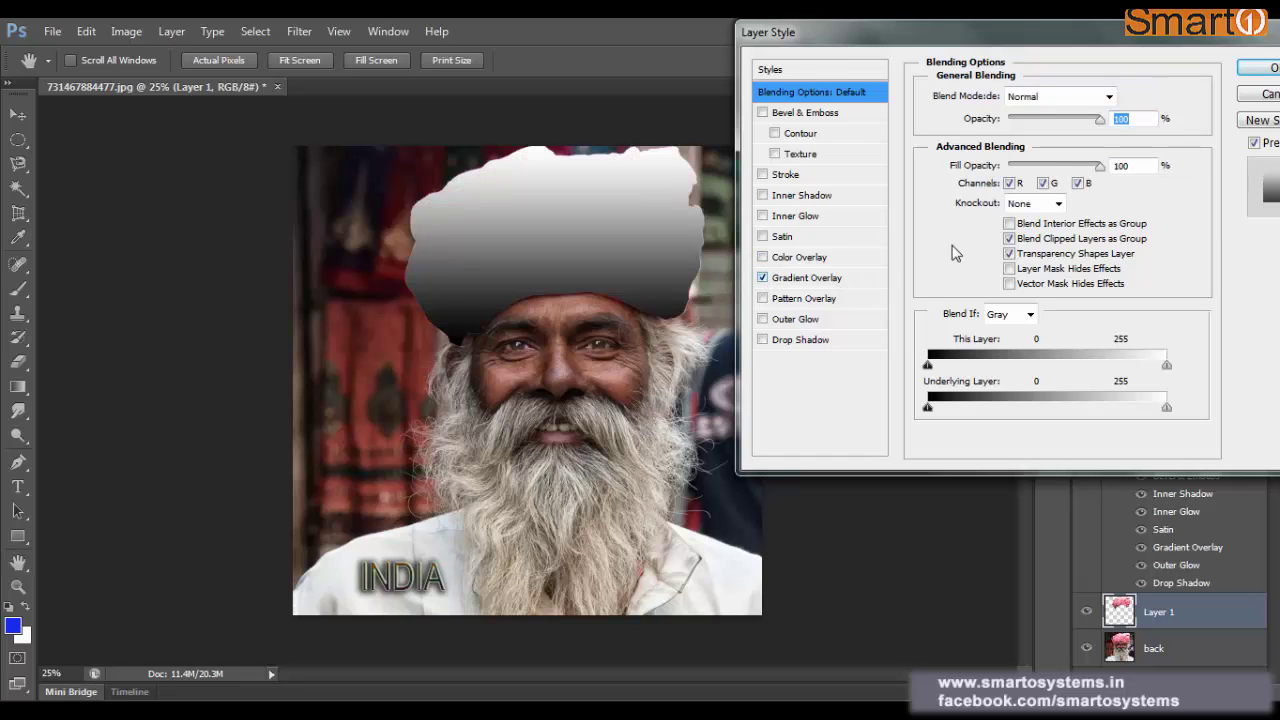
pyautogui.click(843, 279)
pyautogui.click(1097, 141)
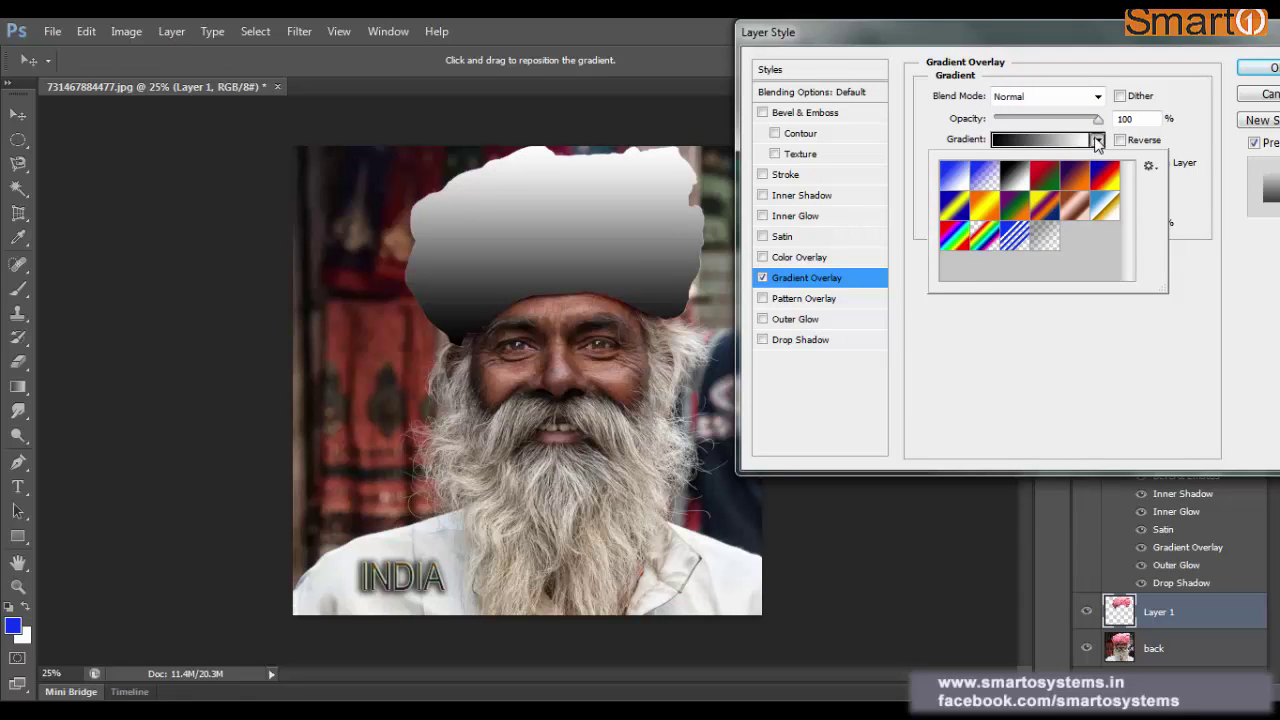
pyautogui.click(1097, 141)
pyautogui.moveTo(1037, 123); pyautogui.dragTo(1072, 123)
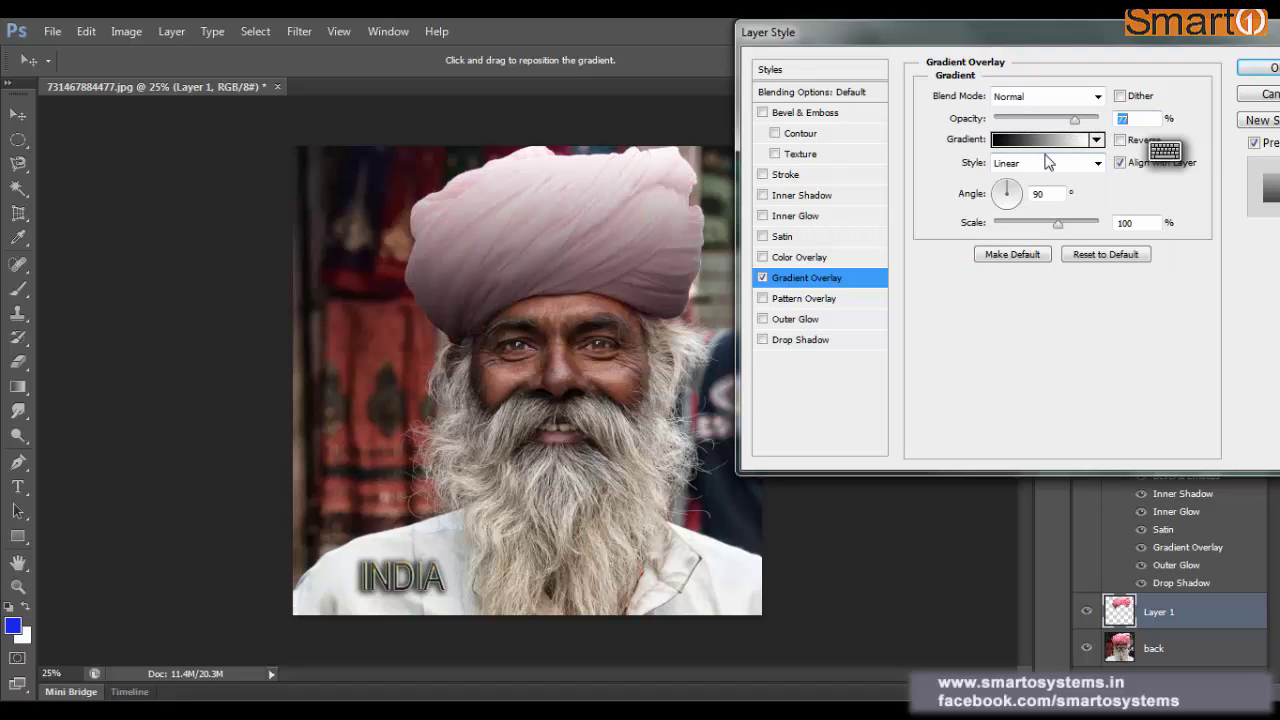
# Change the overlay gradient to the Orange, Yellow, Orange preset and apply the layer style with 32% overlay opacity
pyautogui.click(1095, 141)
pyautogui.click(1012, 142)
pyautogui.click(1008, 142)
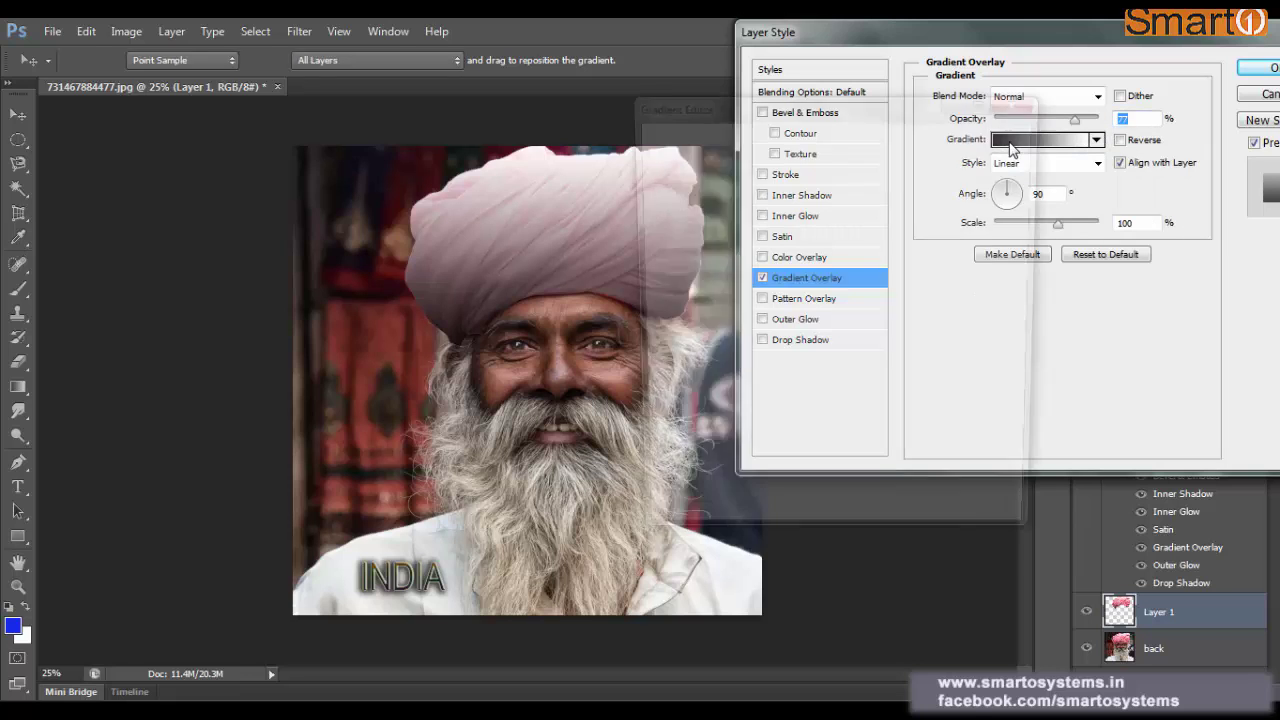
pyautogui.press('Escape')
pyautogui.click(1006, 137)
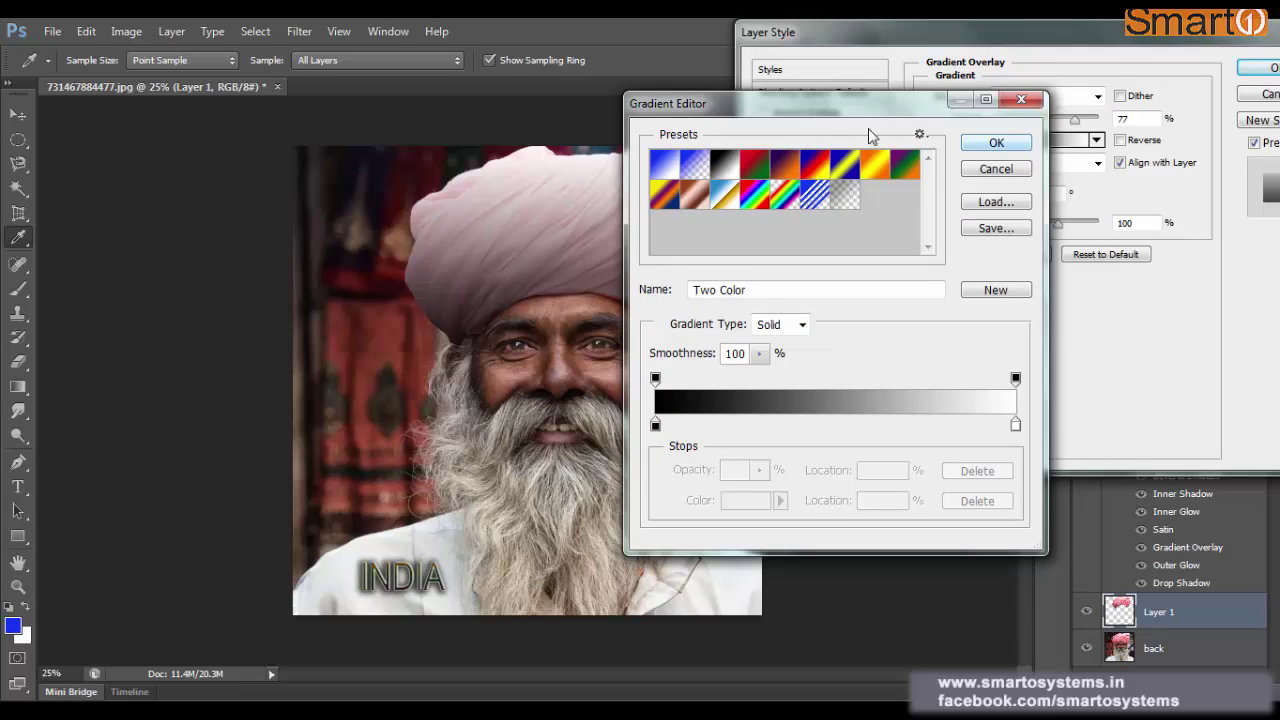
pyautogui.moveTo(872, 103); pyautogui.dragTo(940, 66)
pyautogui.doubleClick(943, 129)
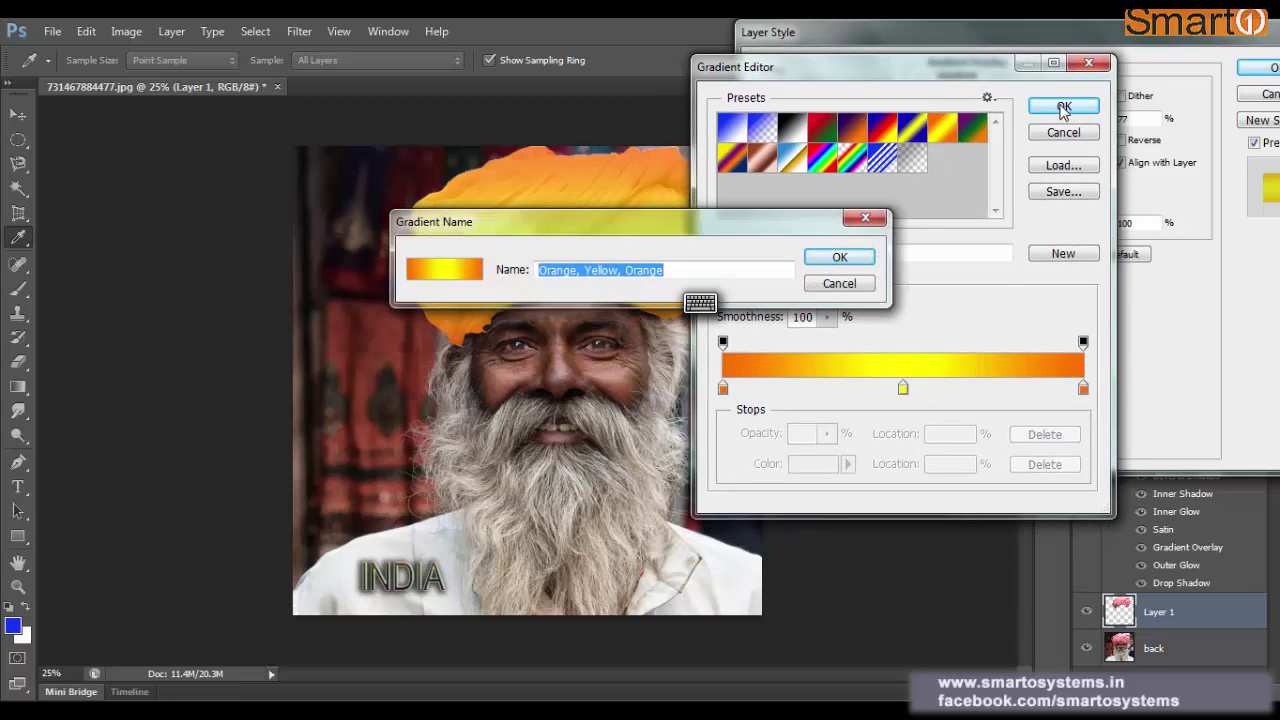
pyautogui.click(840, 257)
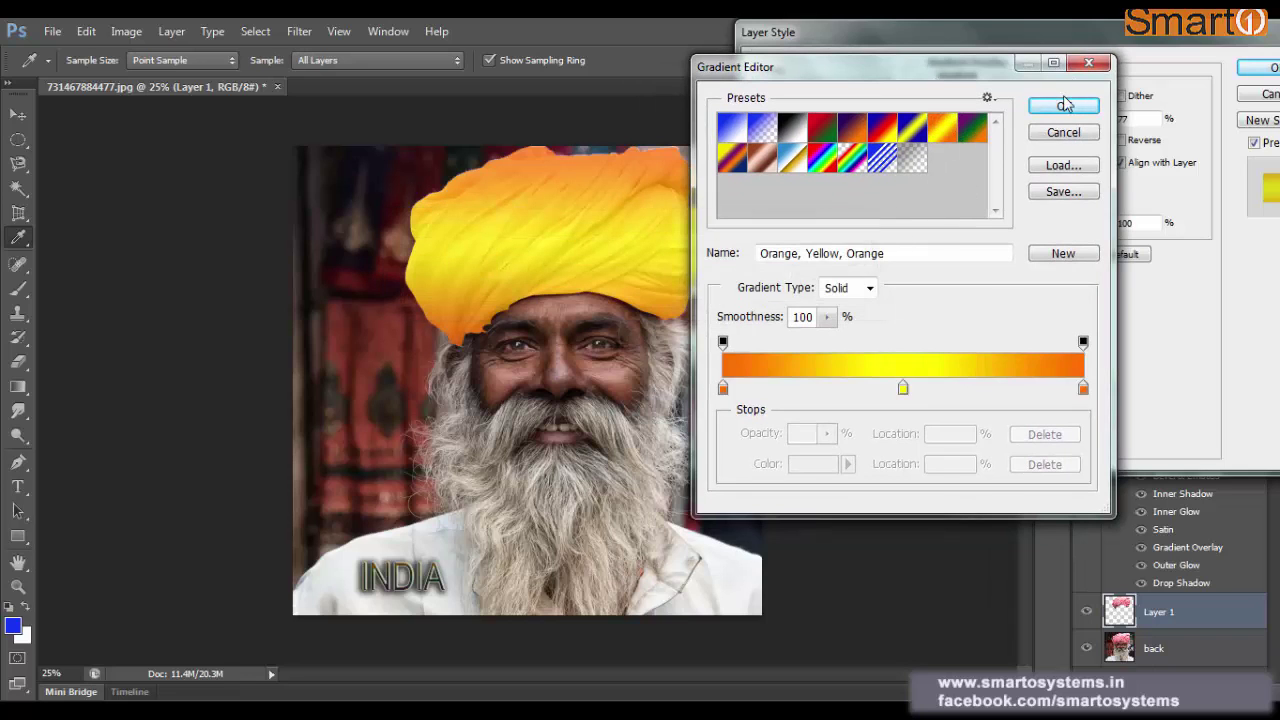
pyautogui.click(1063, 106)
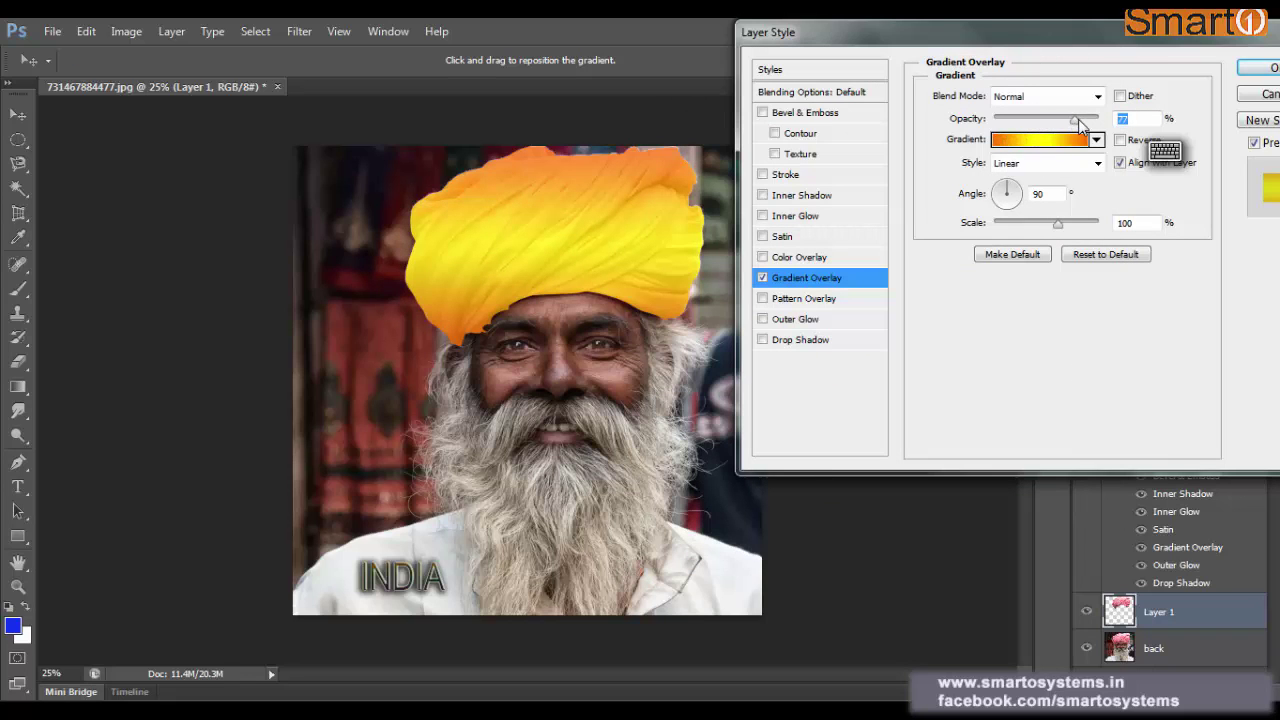
pyautogui.moveTo(1080, 123); pyautogui.dragTo(1028, 133)
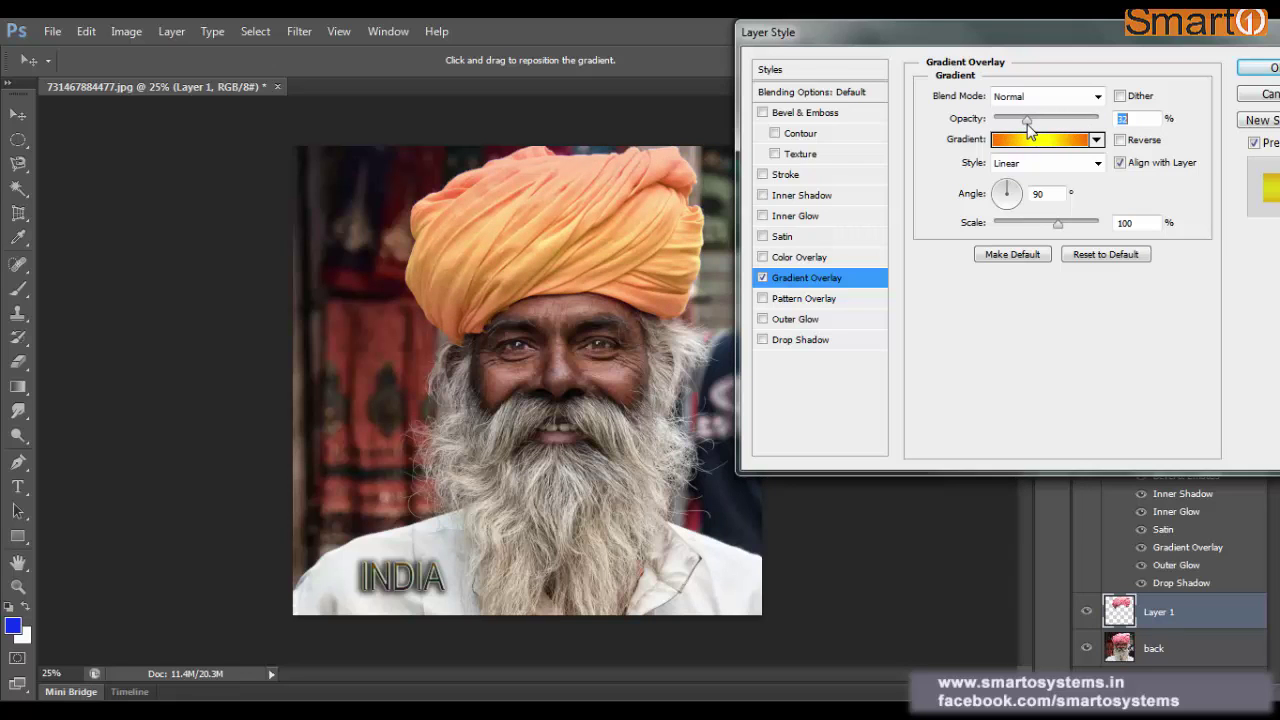
pyautogui.click(1258, 67)
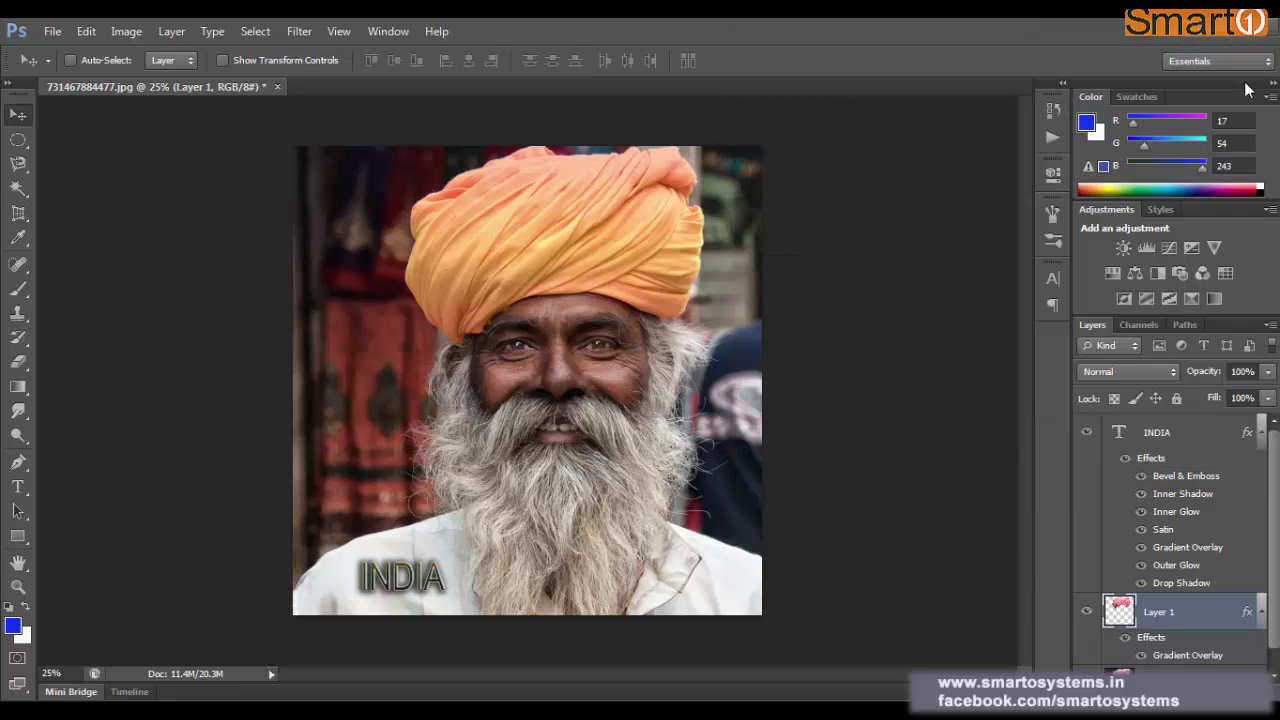
# Hide and show the recolored turban layer twice to compare it with the original turban
pyautogui.click(1085, 614)
pyautogui.click(1086, 614)
pyautogui.click(1087, 615)
pyautogui.click(1087, 614)
# Reopen the turban layer's blending options and add a black outside Stroke with a size of 10 px
pyautogui.click(128, 31)
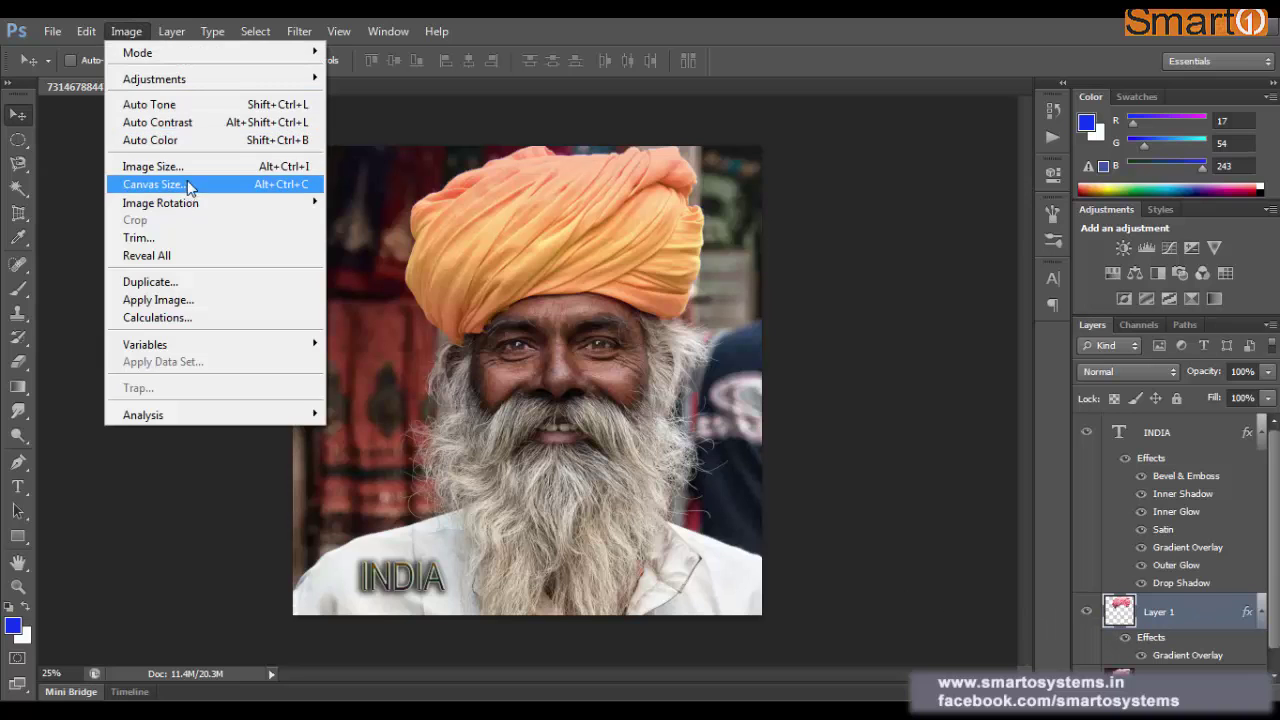
pyautogui.moveTo(157, 24)
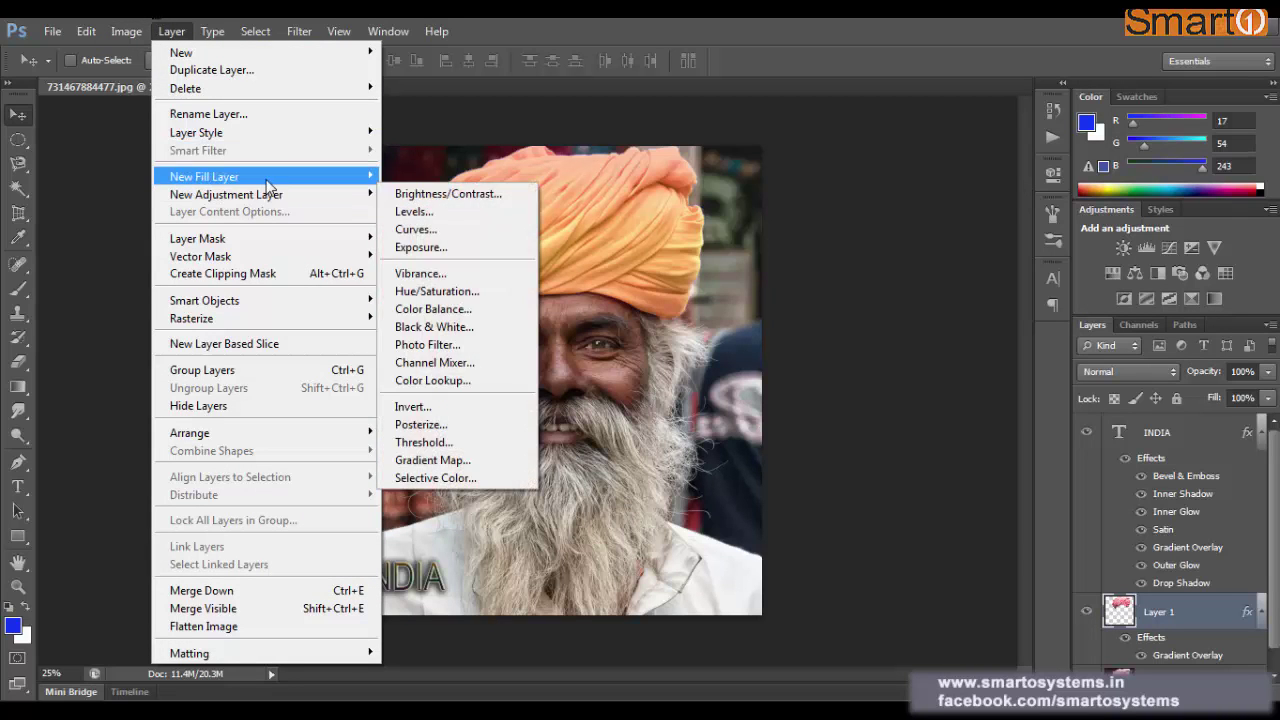
pyautogui.moveTo(265, 181)
pyautogui.moveTo(362, 132)
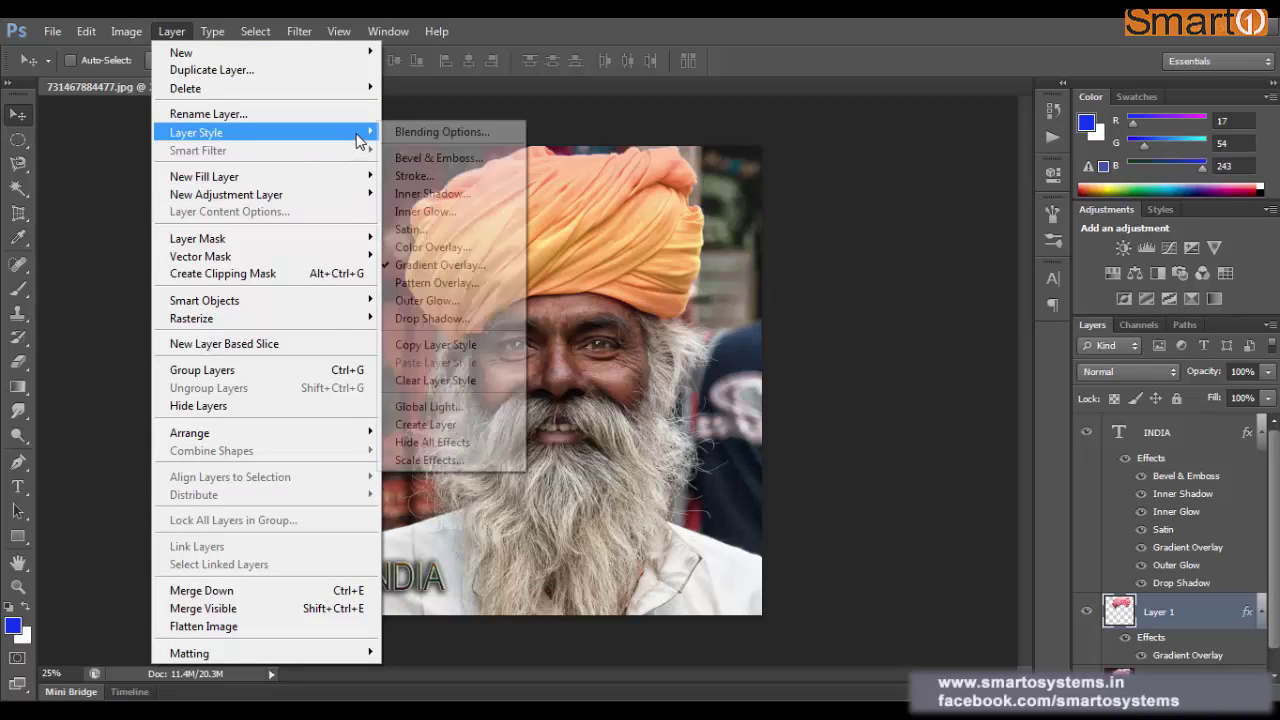
pyautogui.click(402, 133)
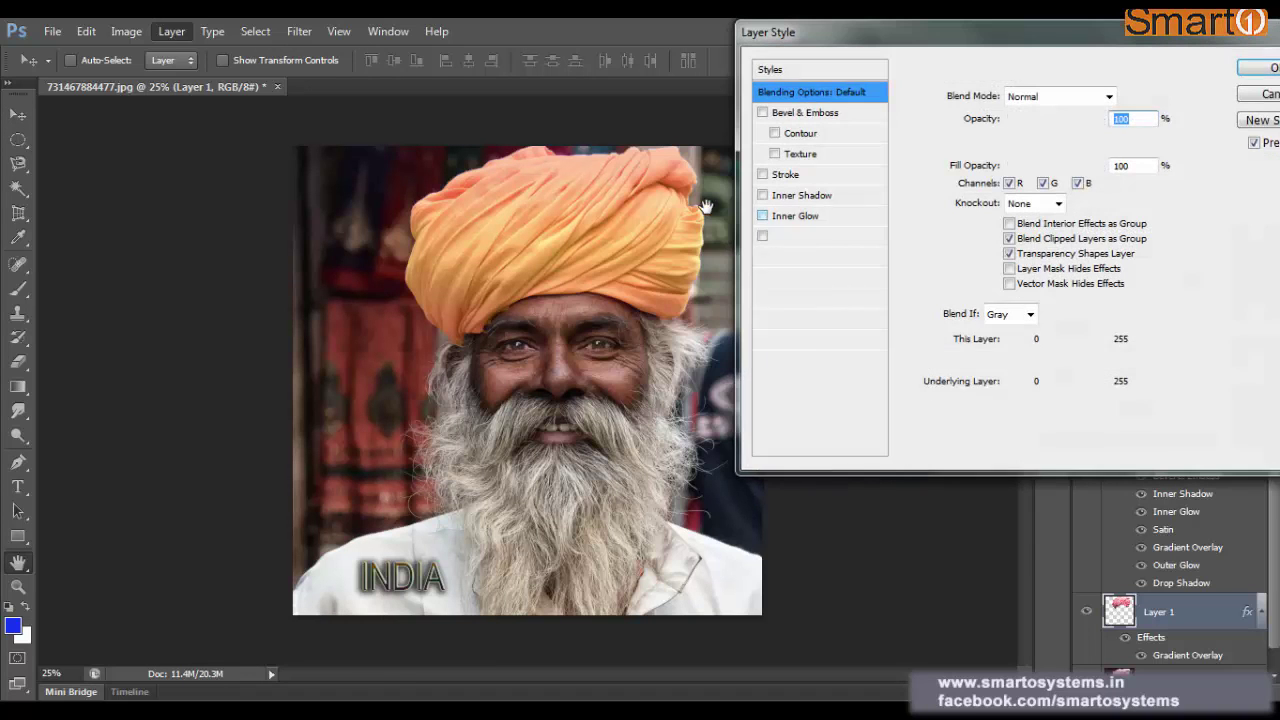
pyautogui.click(763, 175)
pyautogui.click(805, 176)
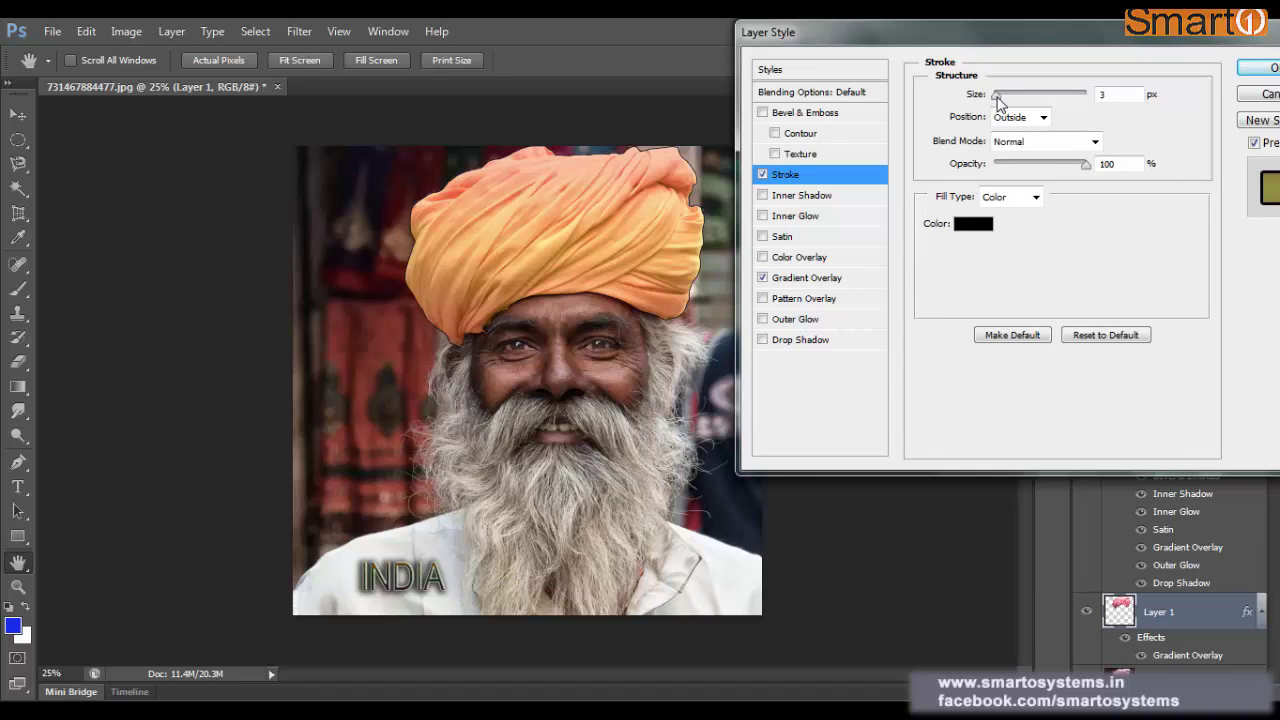
pyautogui.moveTo(997, 100)
pyautogui.mouseDown()
pyautogui.moveTo(1030, 100)
pyautogui.moveTo(1003, 101)
pyautogui.mouseUp()
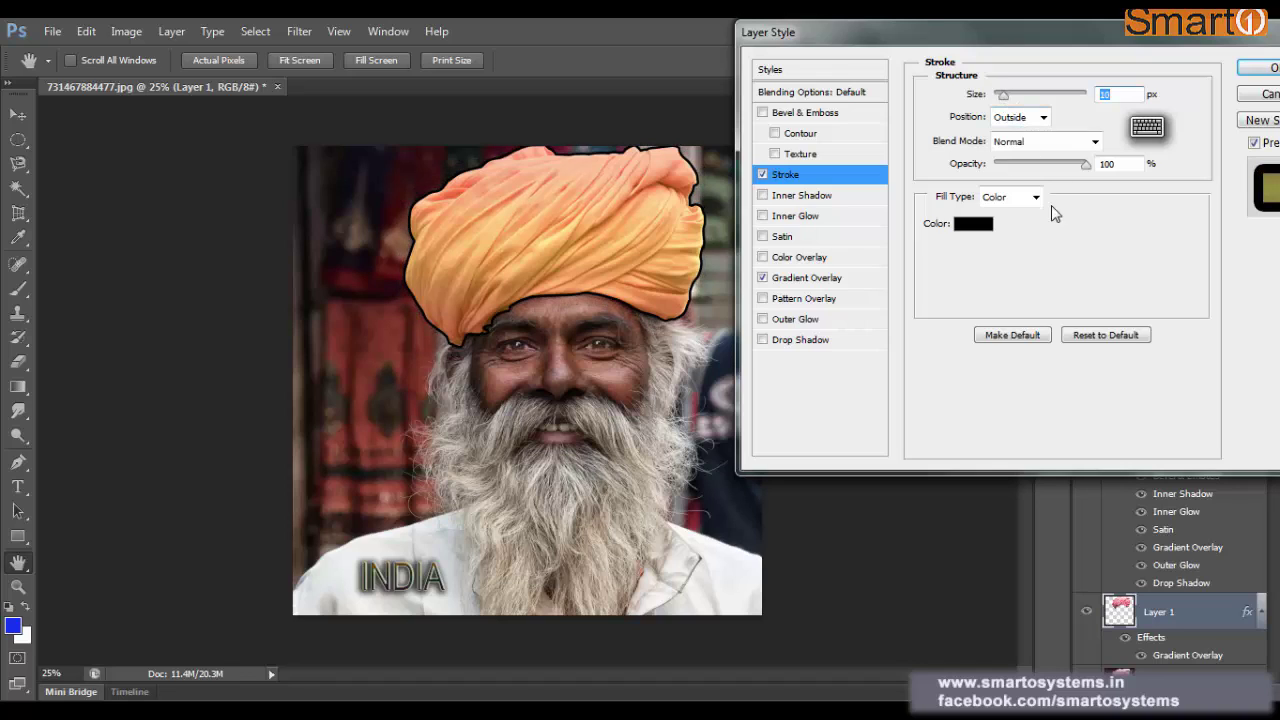
# Try a lower stroke opacity, restore it to 100%, add a Drop Shadow to the turban and apply the layer style
pyautogui.moveTo(1086, 164)
pyautogui.mouseDown()
pyautogui.moveTo(1020, 186)
pyautogui.moveTo(1036, 181)
pyautogui.mouseUp()
pyautogui.moveTo(1046, 185); pyautogui.dragTo(1138, 155)
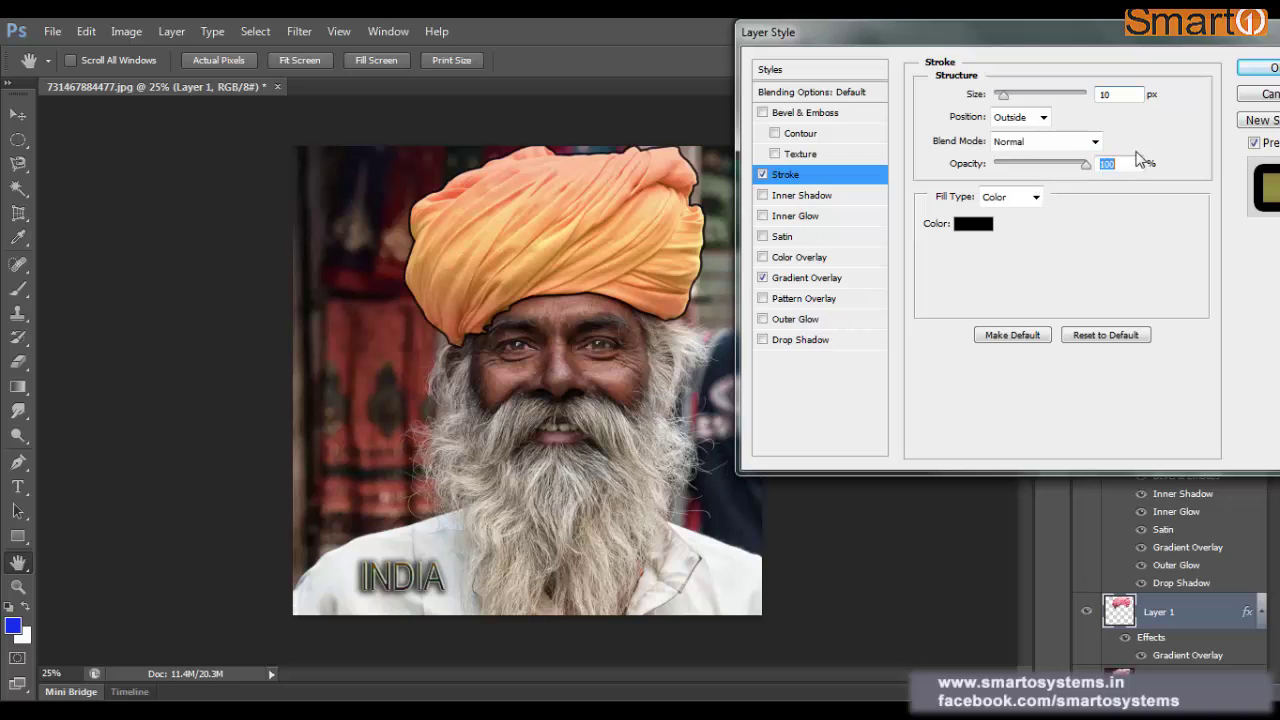
pyautogui.click(762, 340)
pyautogui.moveTo(980, 36); pyautogui.dragTo(859, 77)
pyautogui.click(1150, 109)
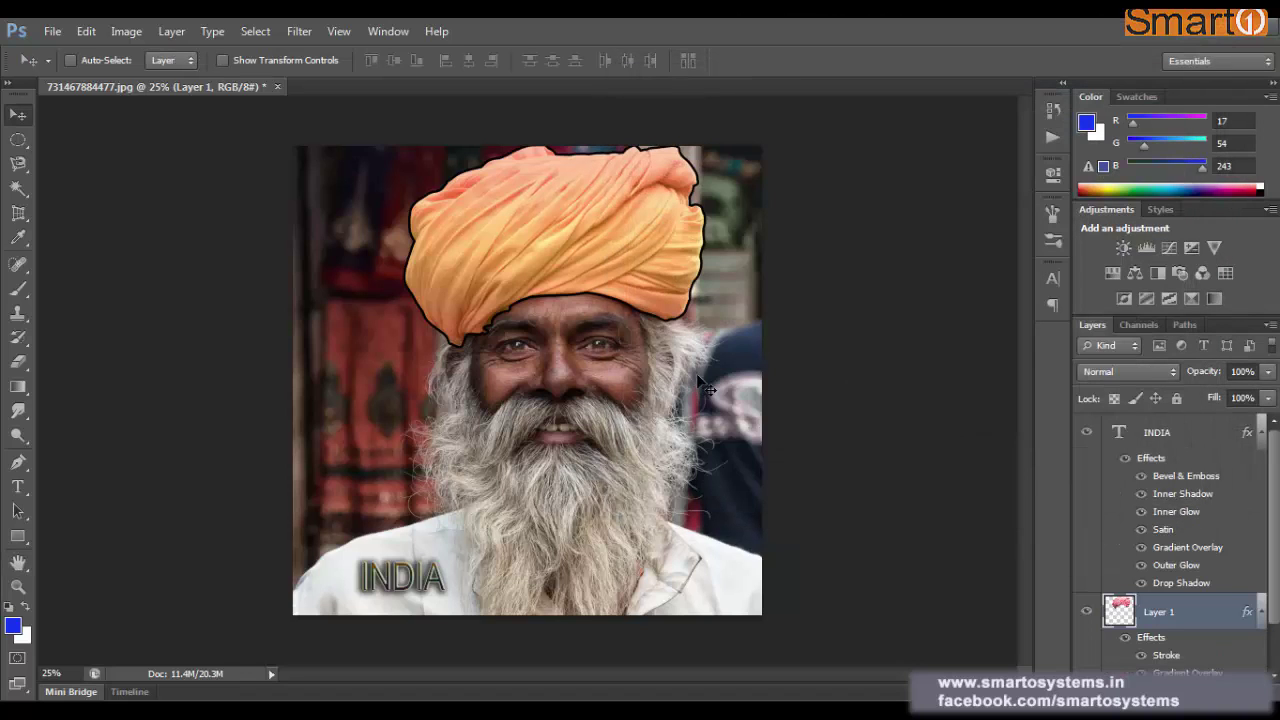
# Add a solid color fill layer in magenta d52071 above the turban layer, and delete that fill layer
pyautogui.click(170, 30)
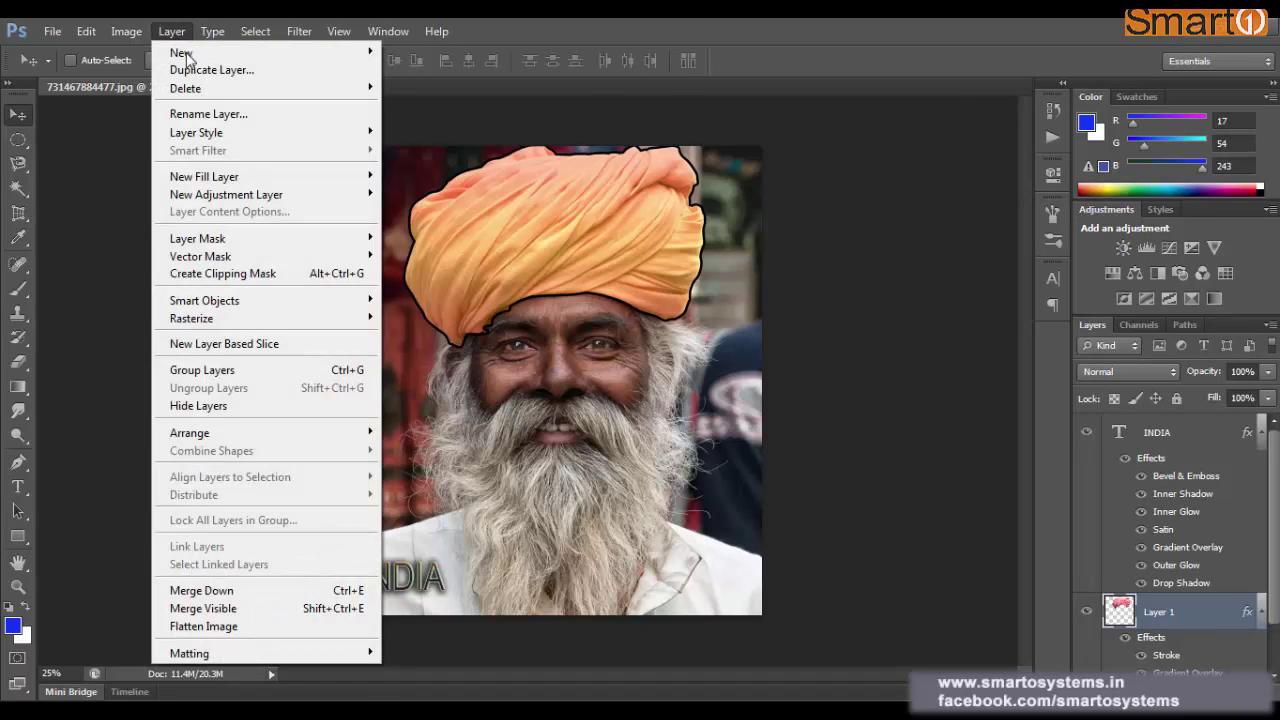
pyautogui.moveTo(240, 132)
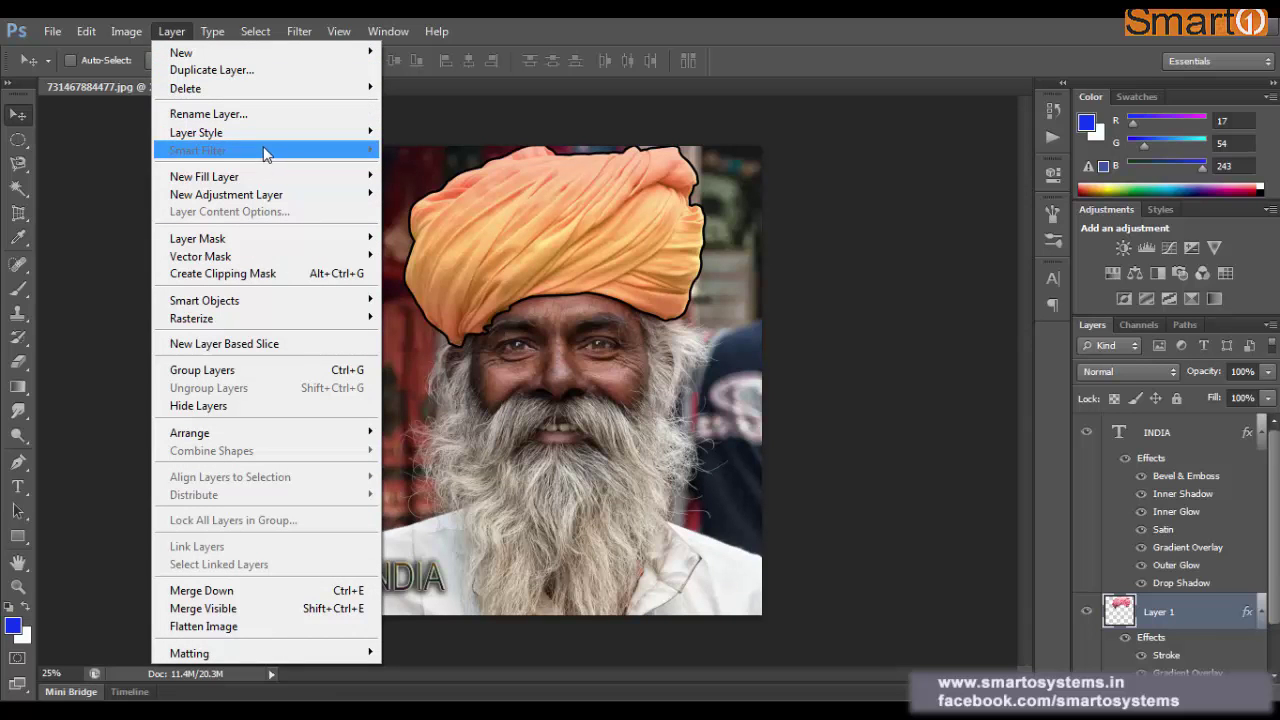
pyautogui.moveTo(284, 180)
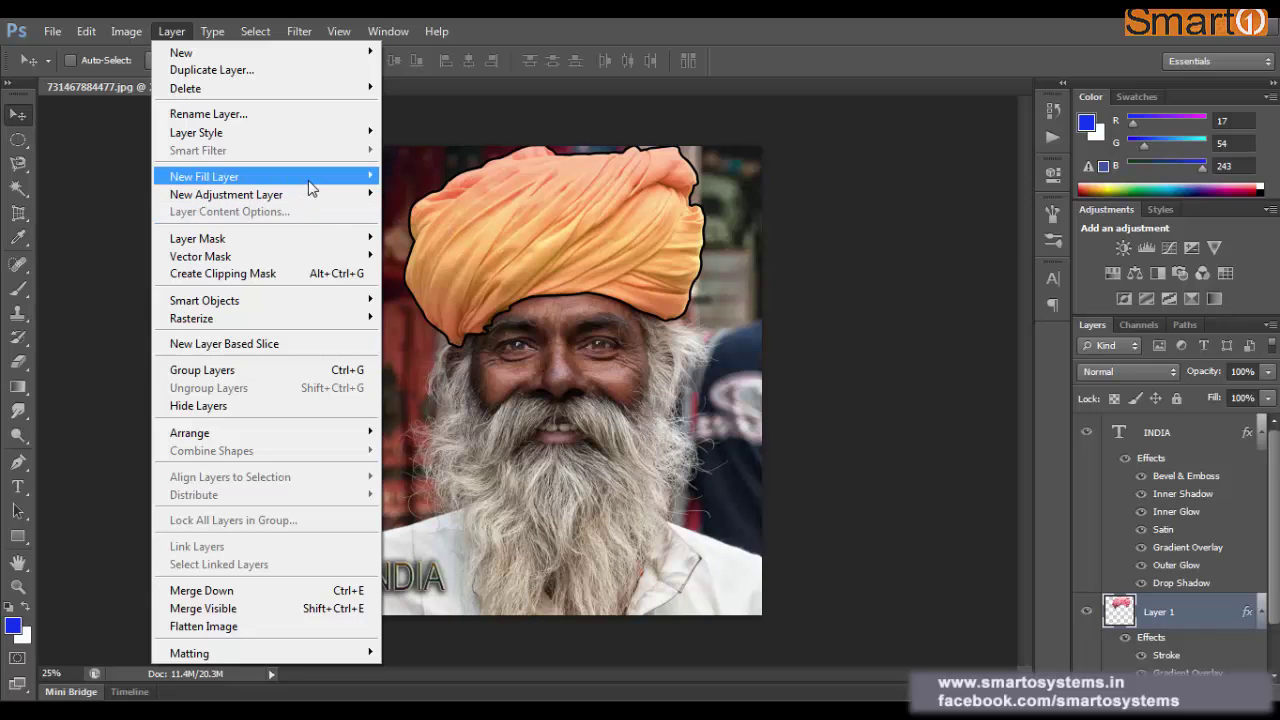
pyautogui.moveTo(330, 178)
pyautogui.click(422, 176)
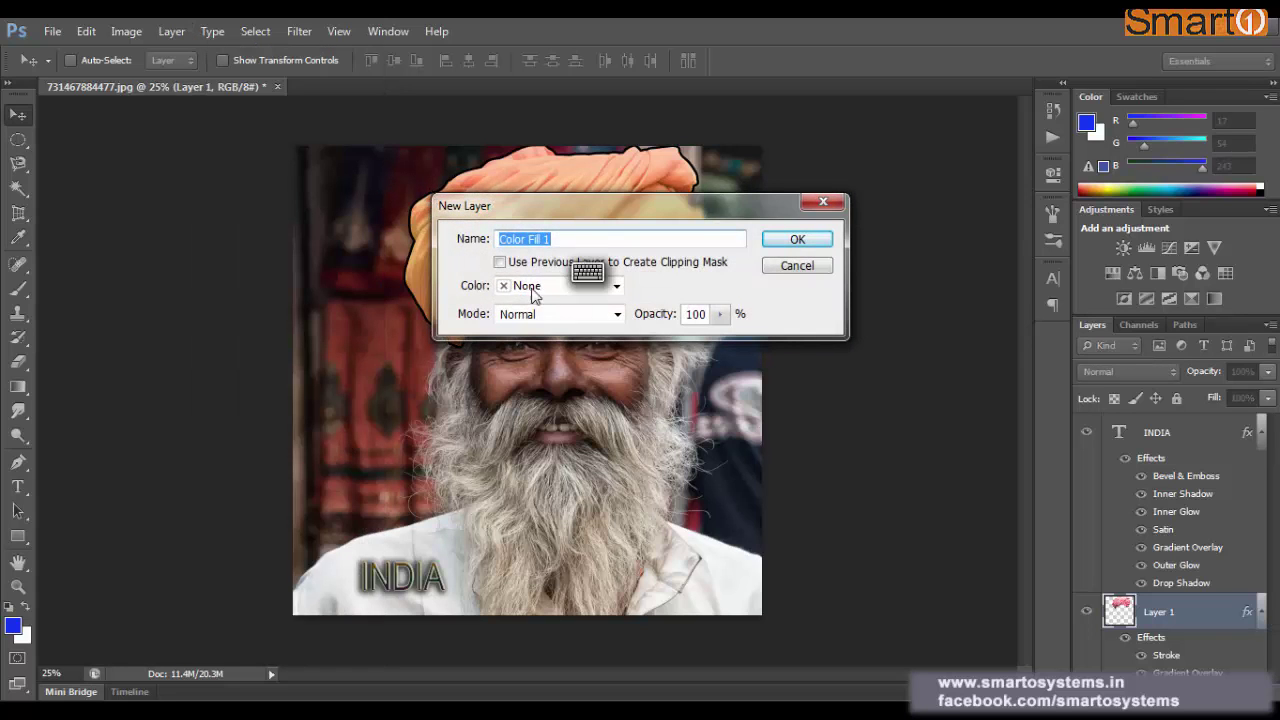
pyautogui.click(806, 242)
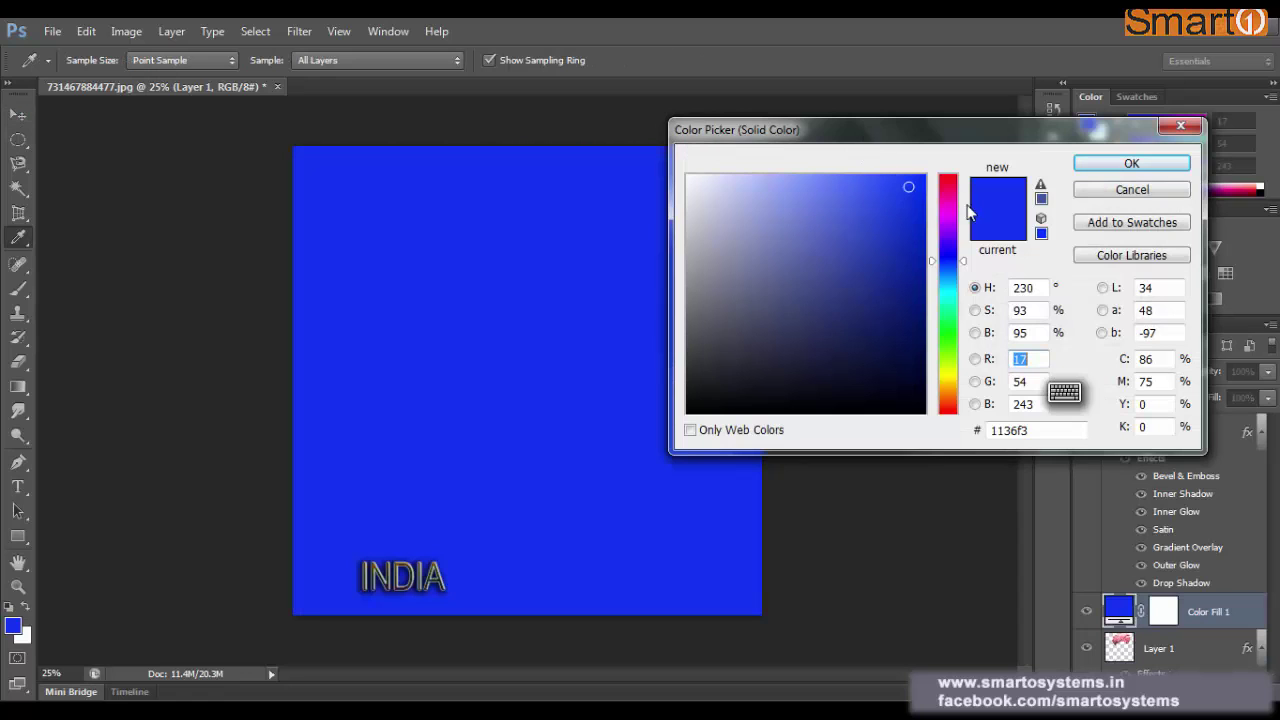
pyautogui.moveTo(946, 207); pyautogui.dragTo(946, 193)
pyautogui.click(890, 214)
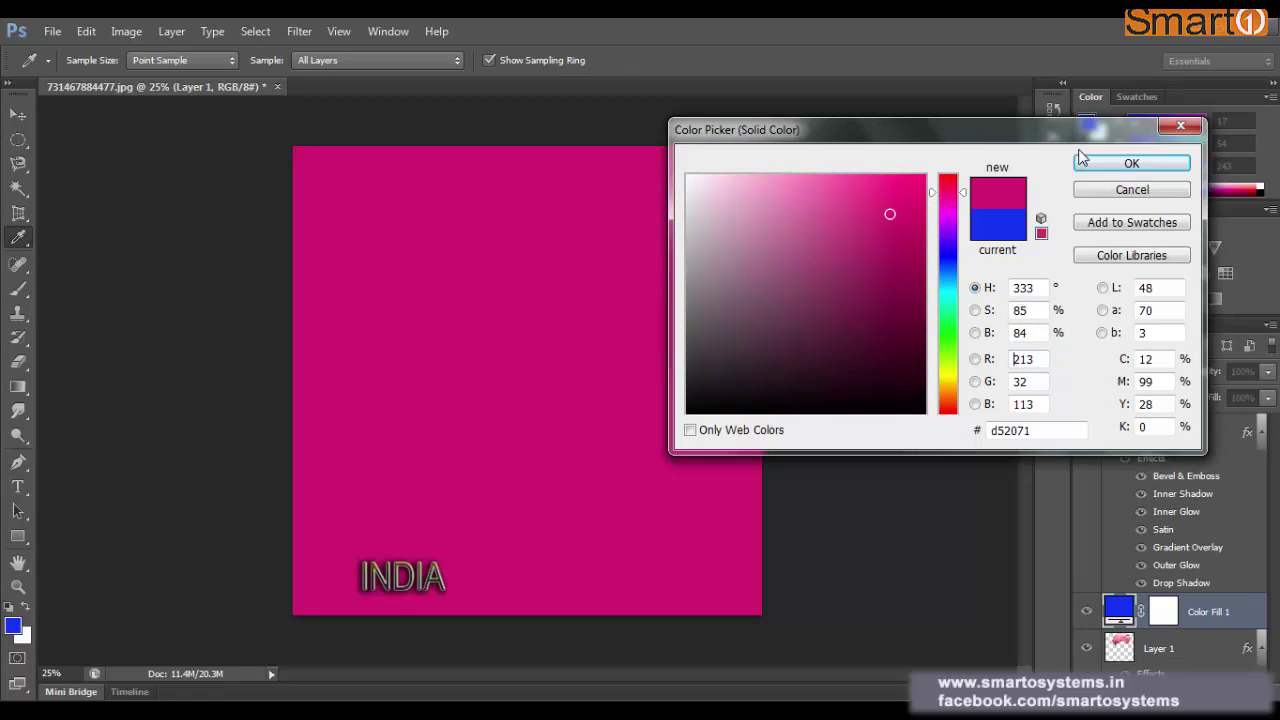
pyautogui.click(1115, 166)
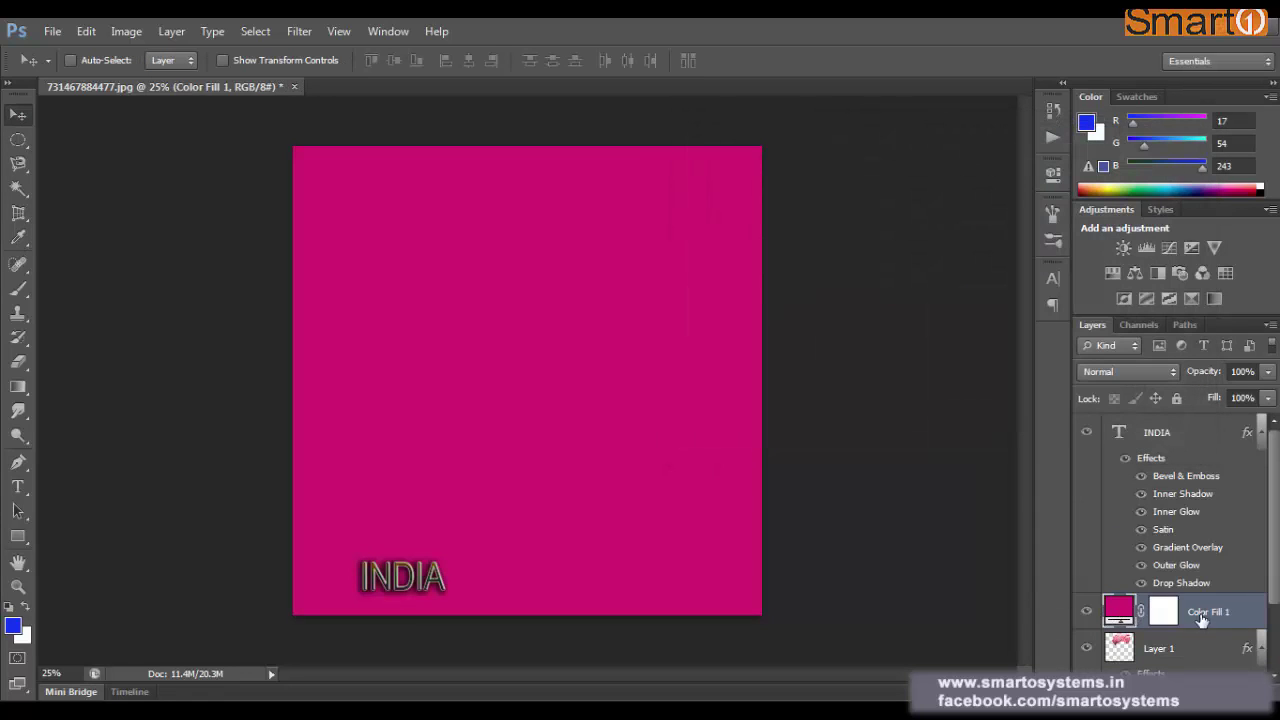
pyautogui.click(1258, 700)
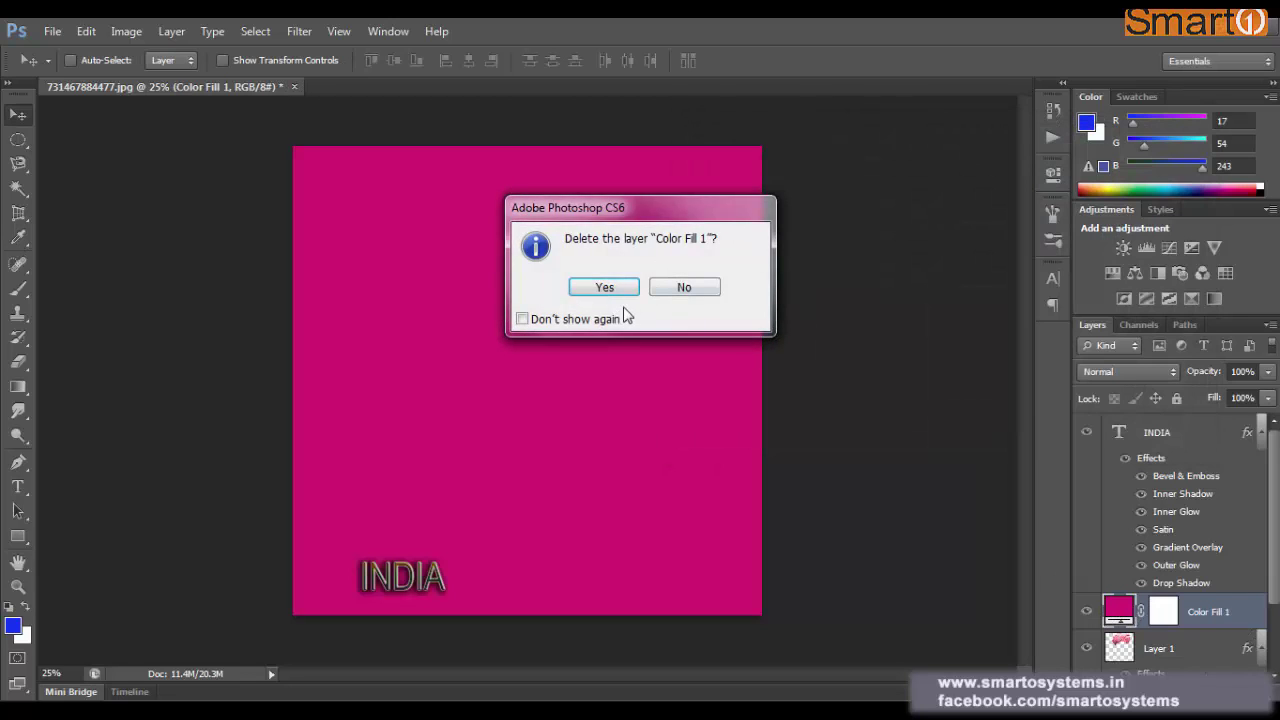
pyautogui.click(600, 289)
# Add a linear gradient fill layer above the turban layer with the blue-to-transparent preset, and delete that fill layer
pyautogui.click(172, 31)
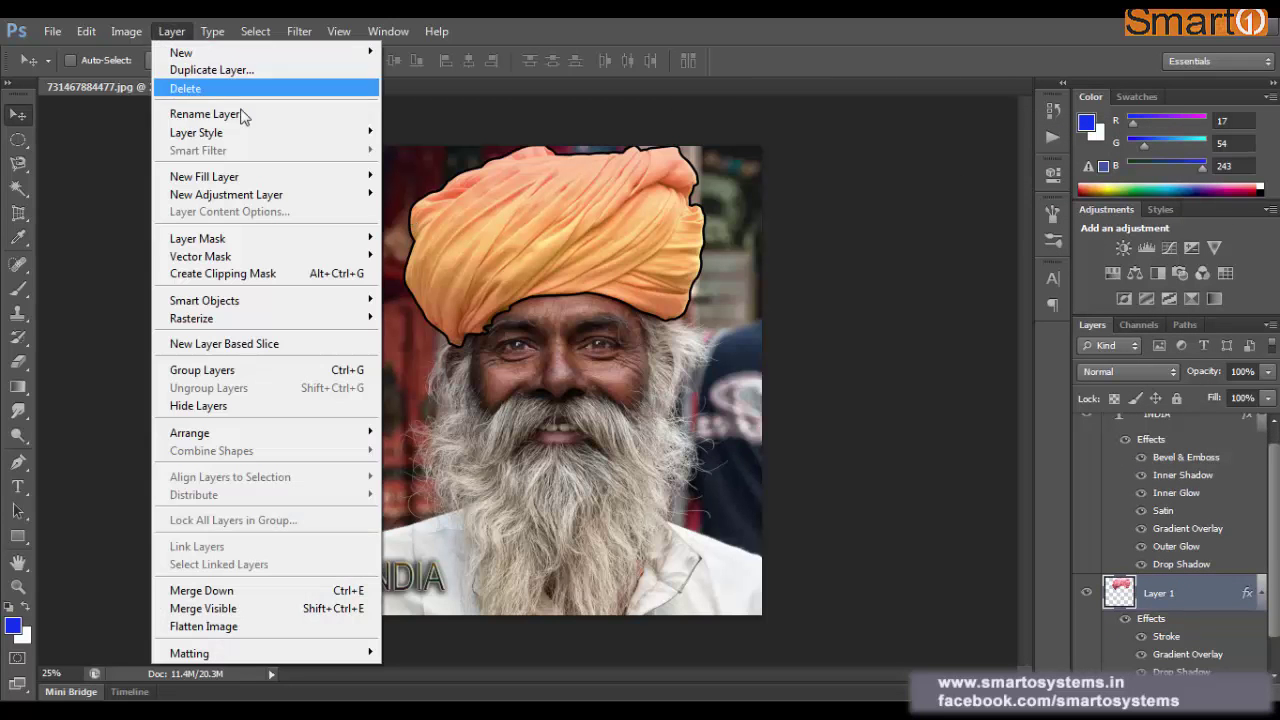
pyautogui.moveTo(335, 142)
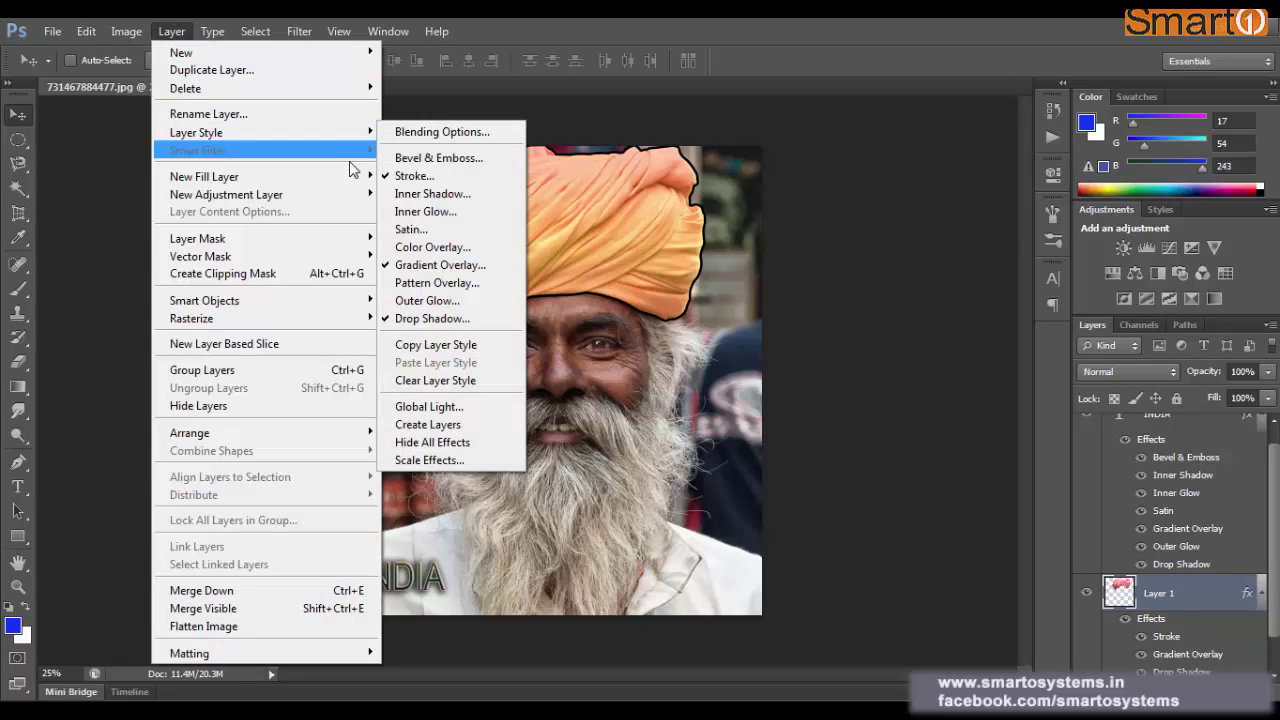
pyautogui.moveTo(364, 177)
pyautogui.click(413, 192)
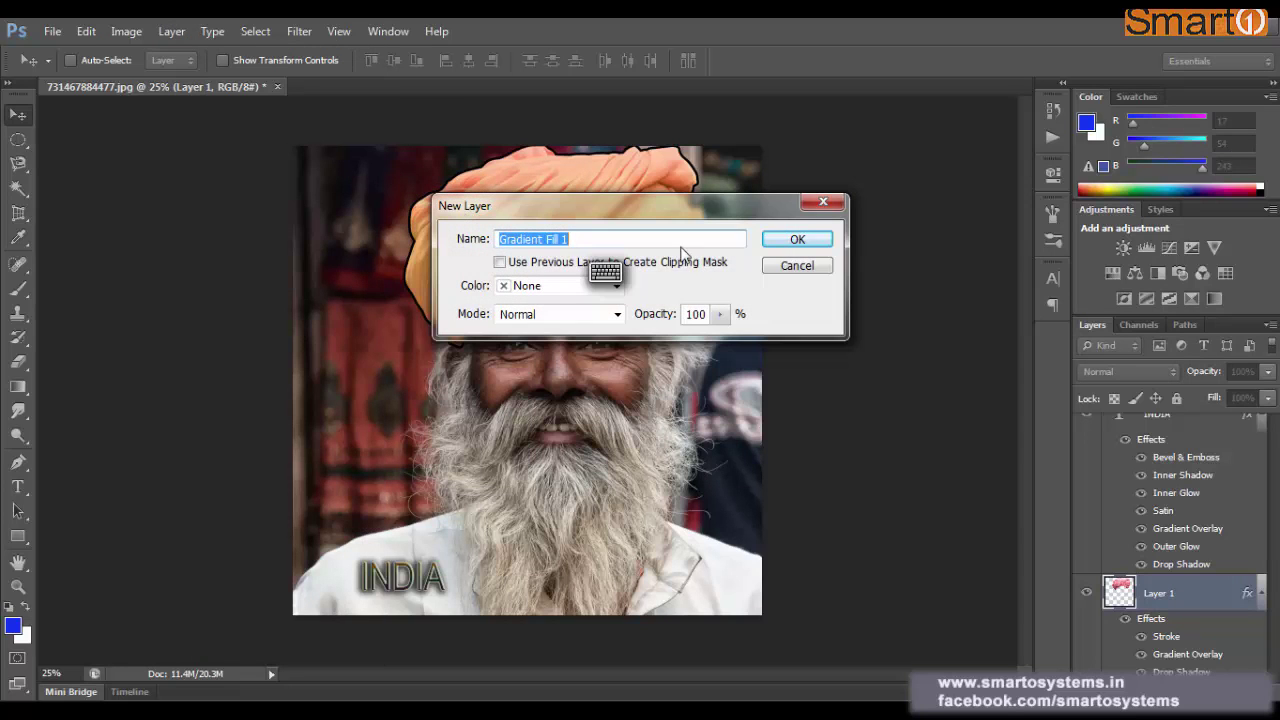
pyautogui.click(795, 240)
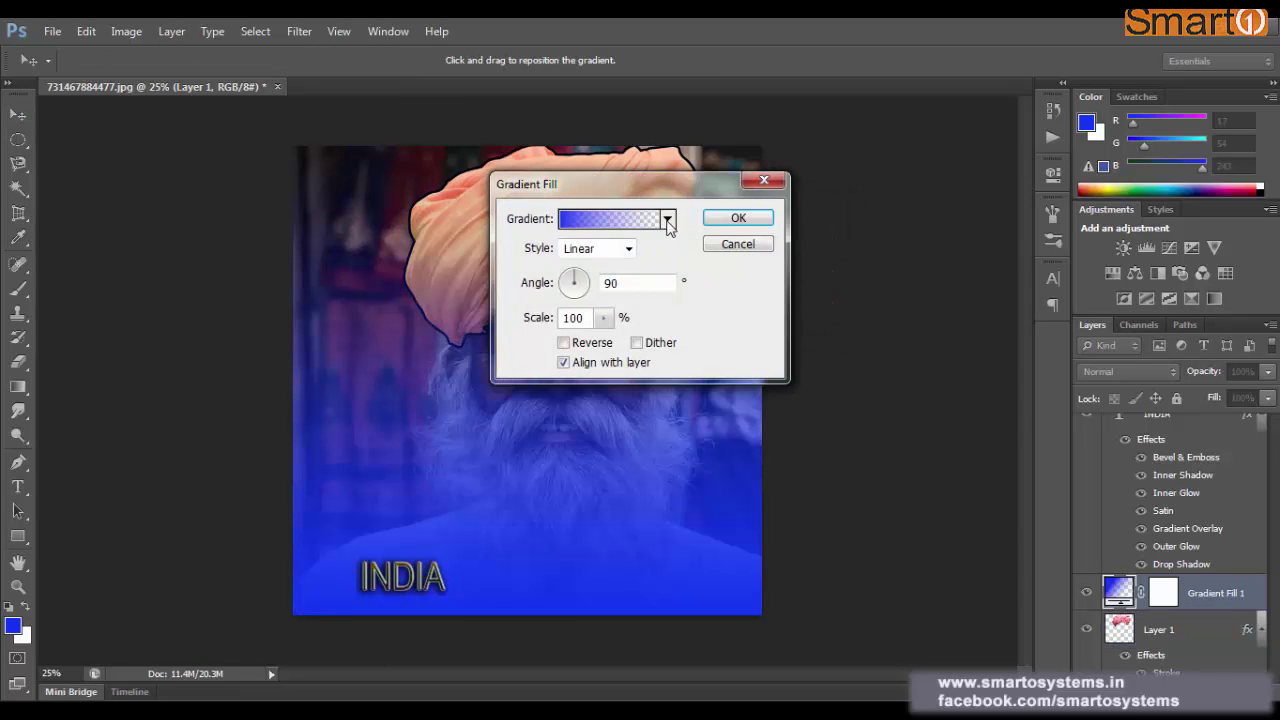
pyautogui.click(667, 219)
pyautogui.click(681, 288)
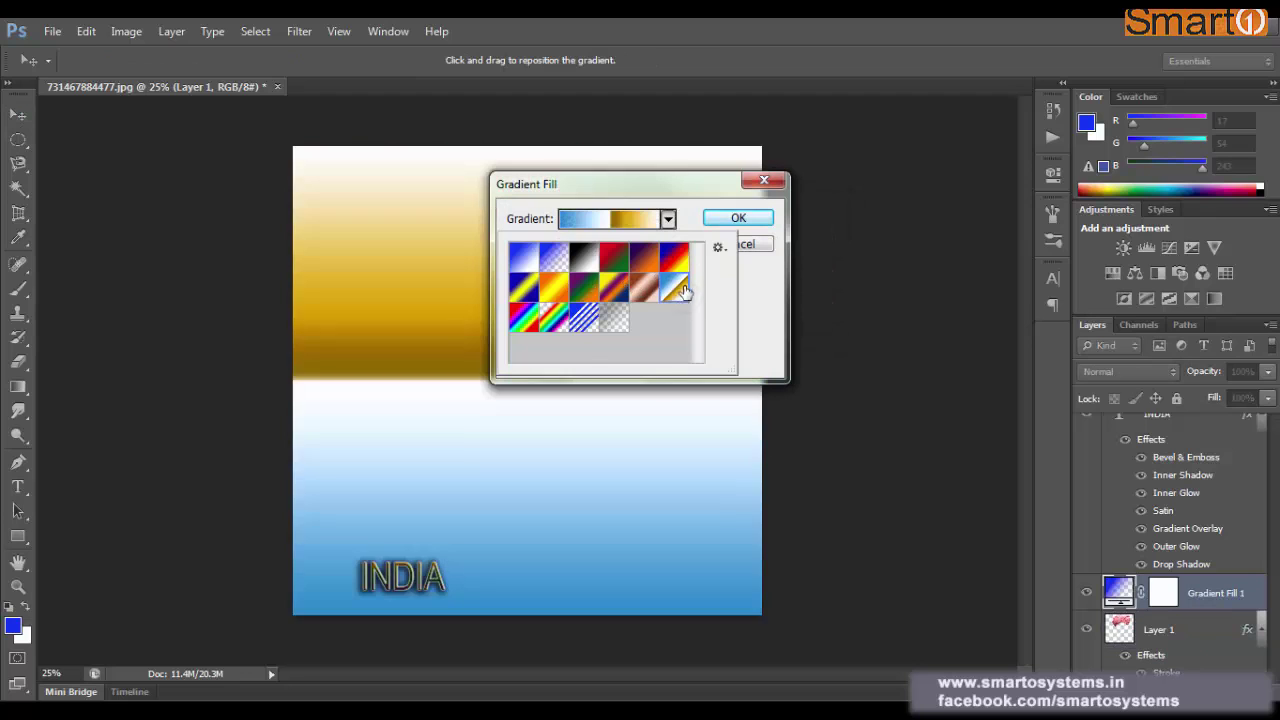
pyautogui.click(555, 267)
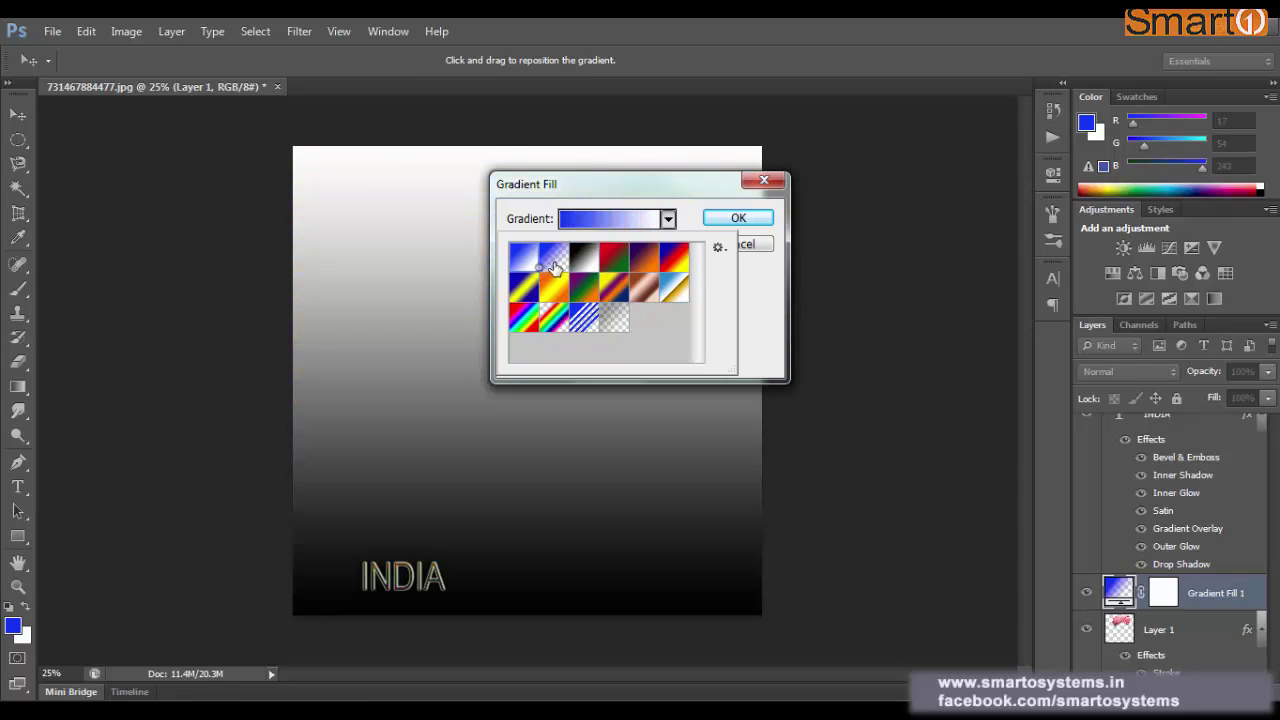
pyautogui.click(555, 267)
pyautogui.click(738, 219)
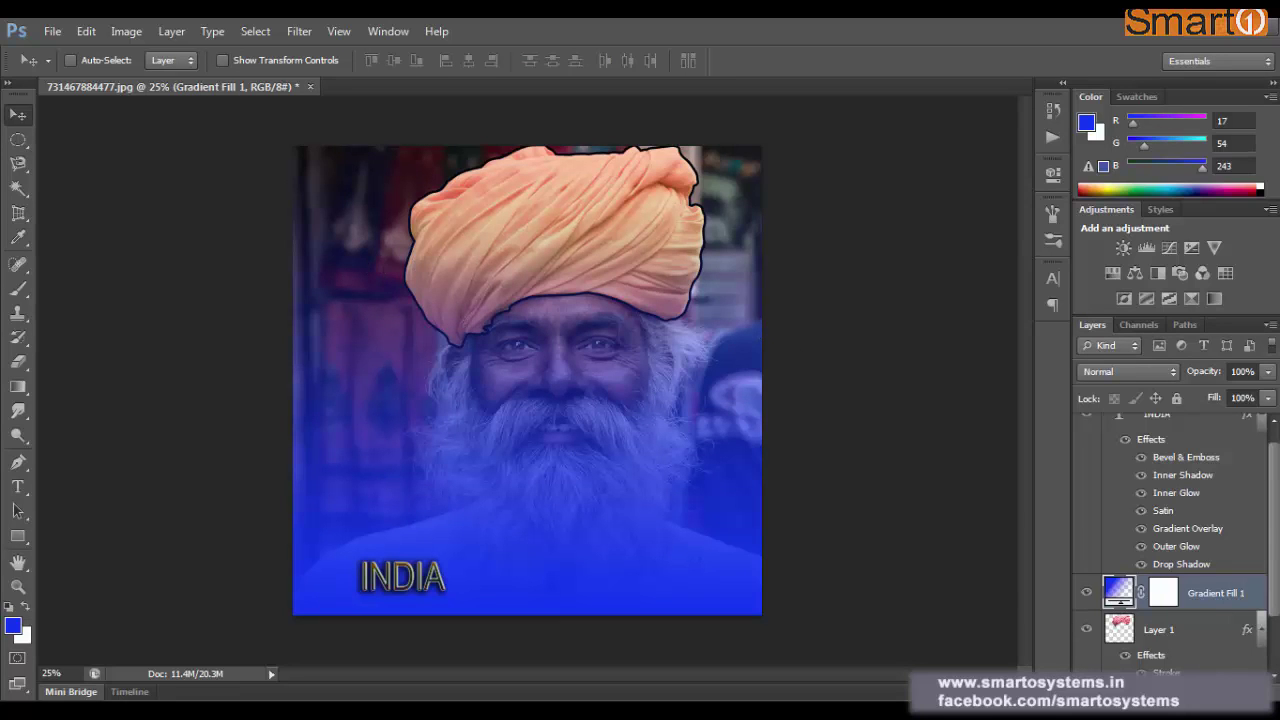
pyautogui.click(1256, 690)
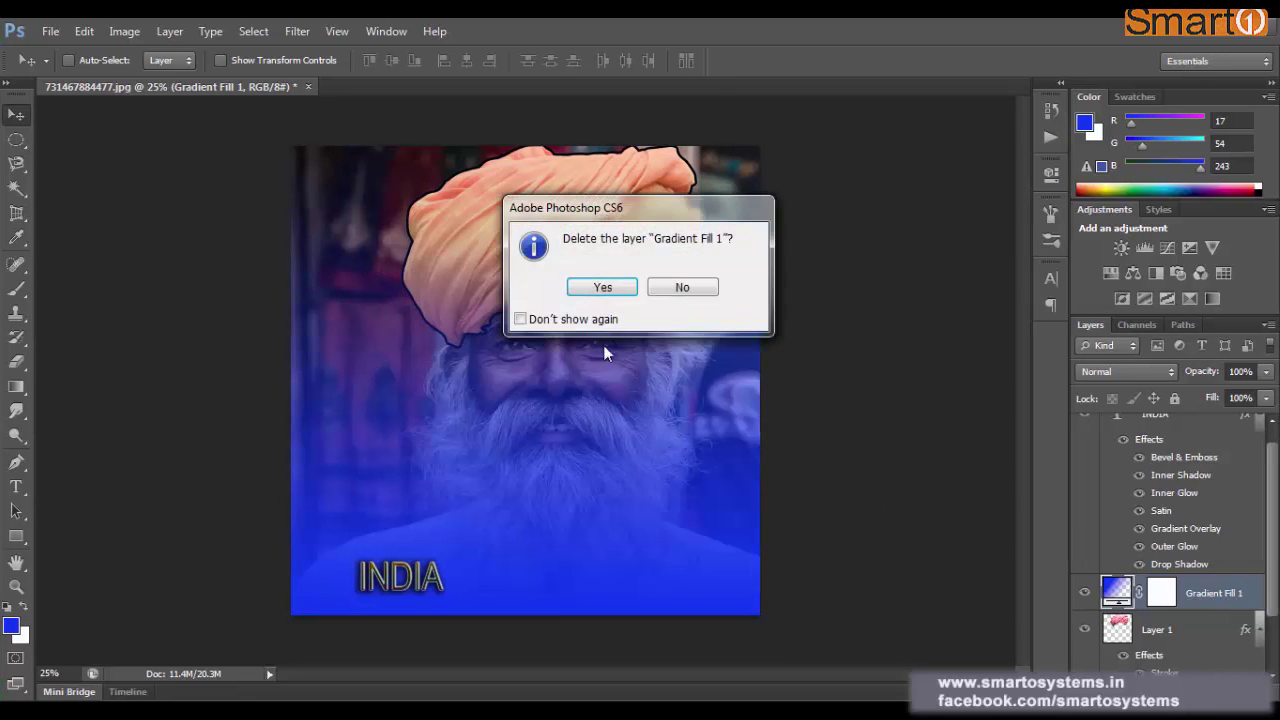
pyautogui.click(608, 292)
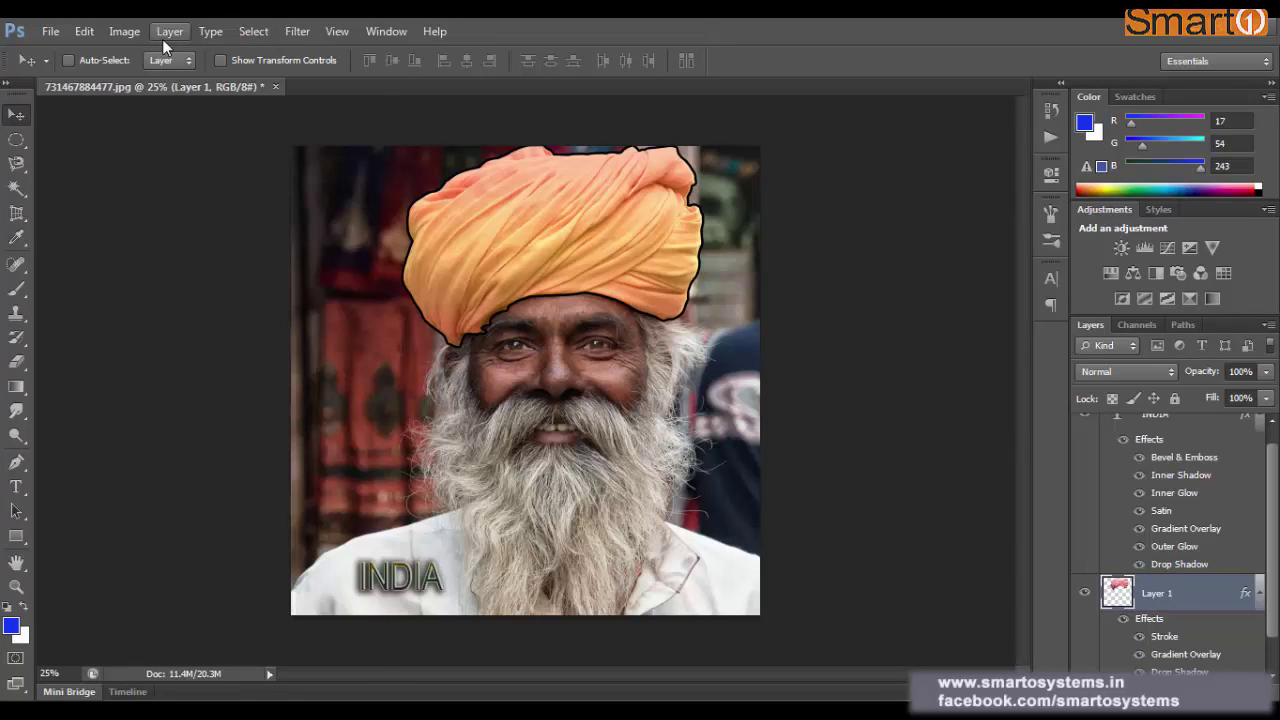
# Add a pattern fill layer above the turban layer using the multicolored striped pattern, and delete that fill layer
pyautogui.click(167, 31)
pyautogui.press('Escape')
pyautogui.click(252, 31)
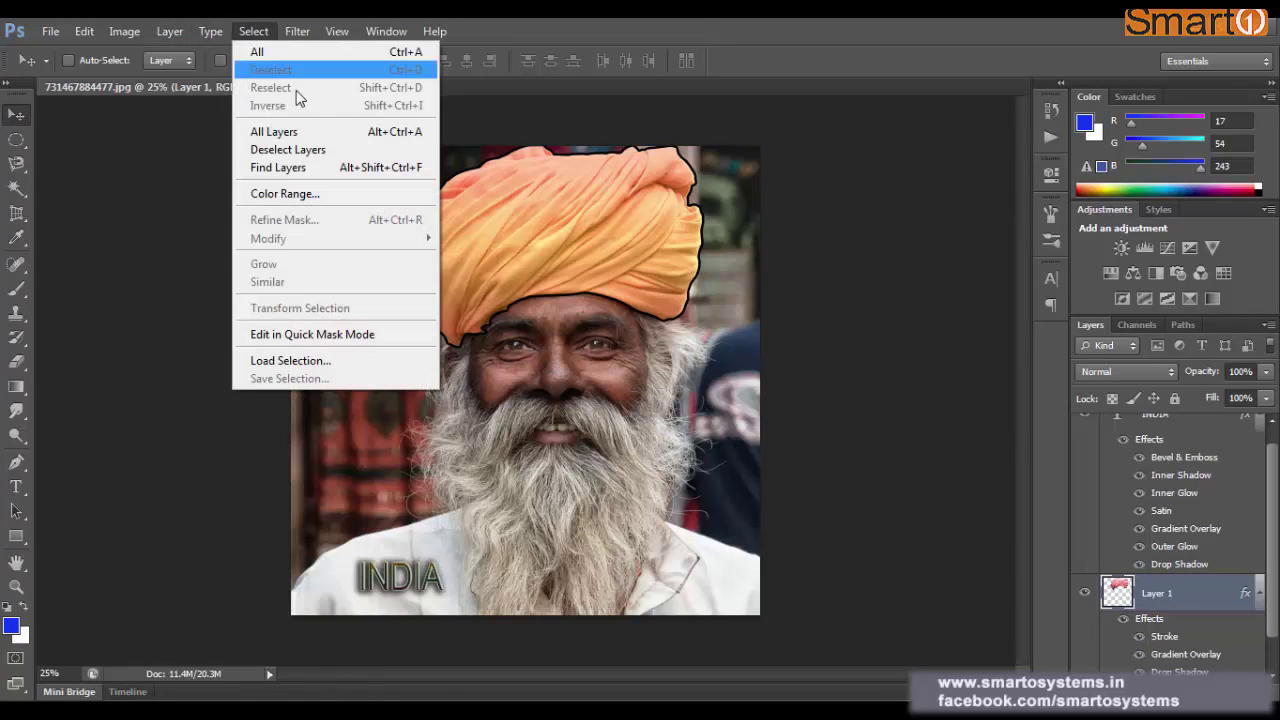
pyautogui.moveTo(170, 33)
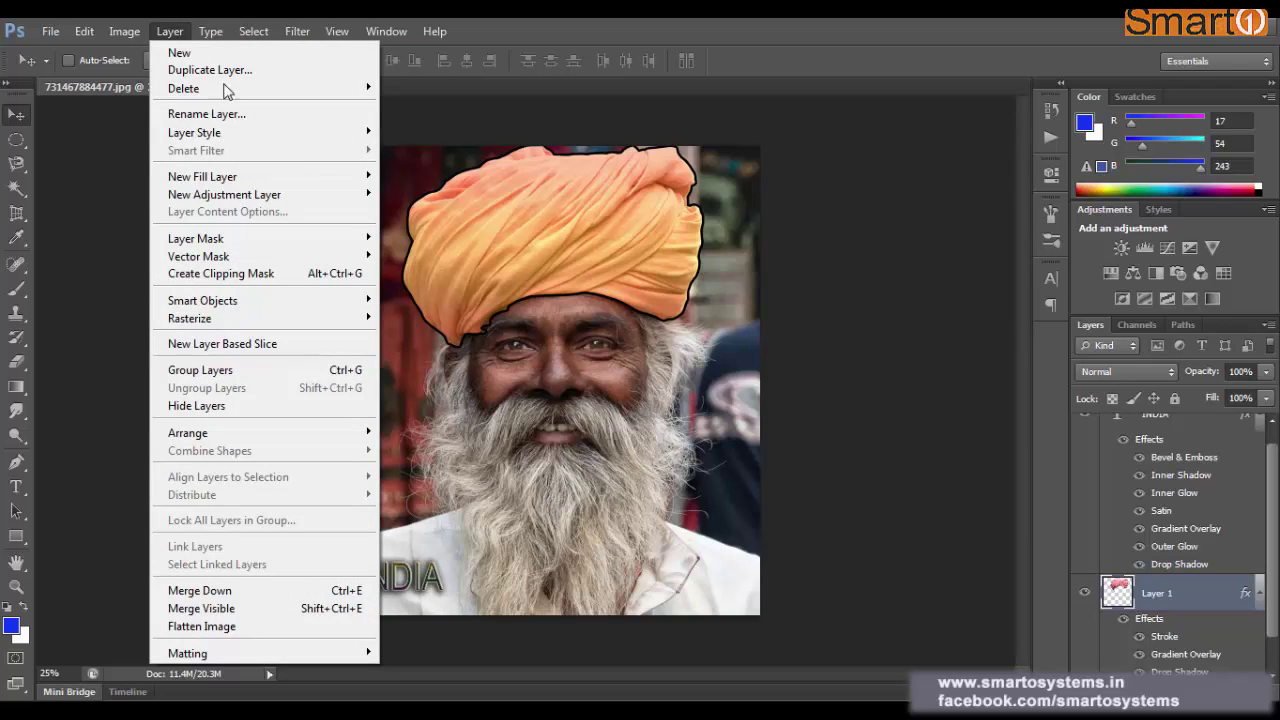
pyautogui.moveTo(360, 177)
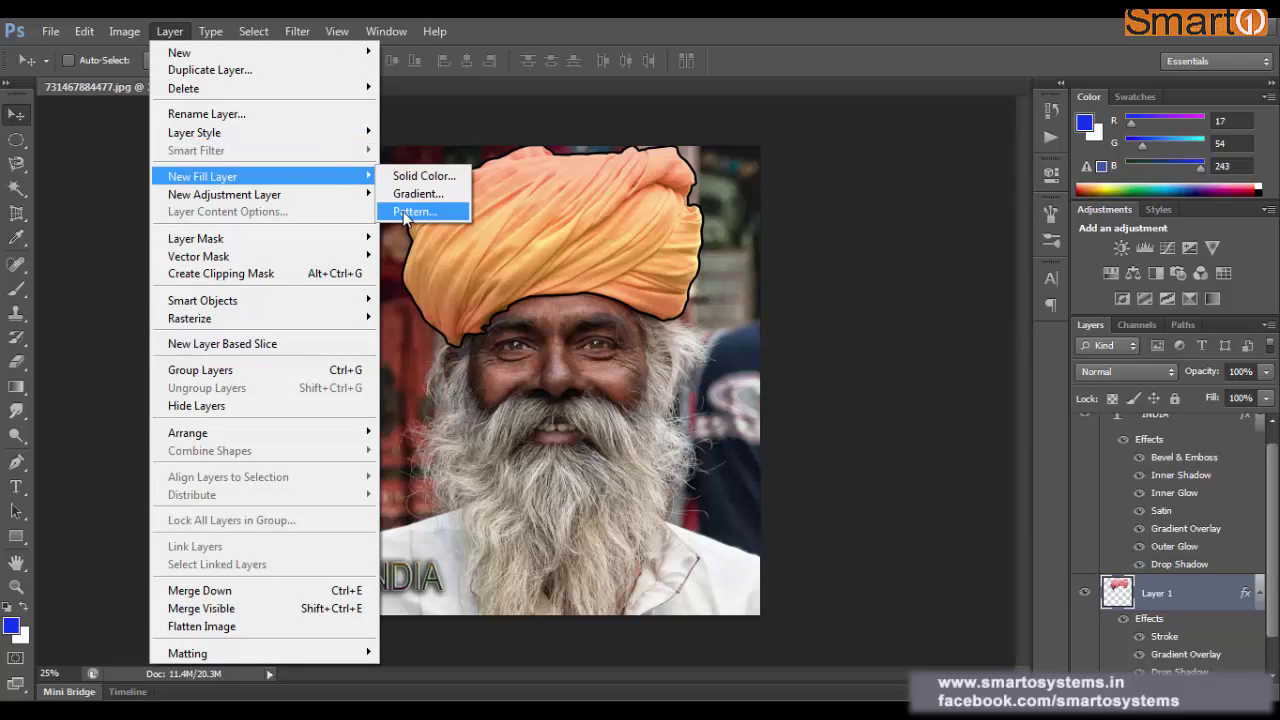
pyautogui.click(412, 211)
pyautogui.click(795, 241)
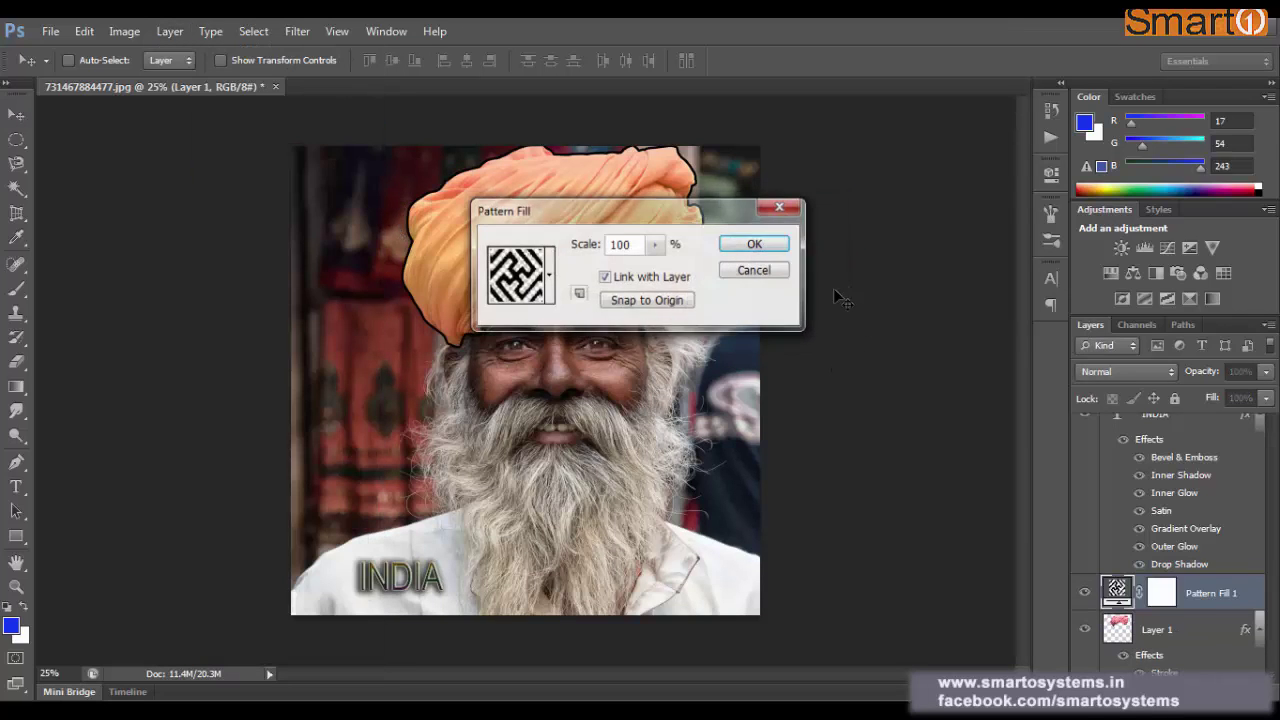
pyautogui.click(548, 275)
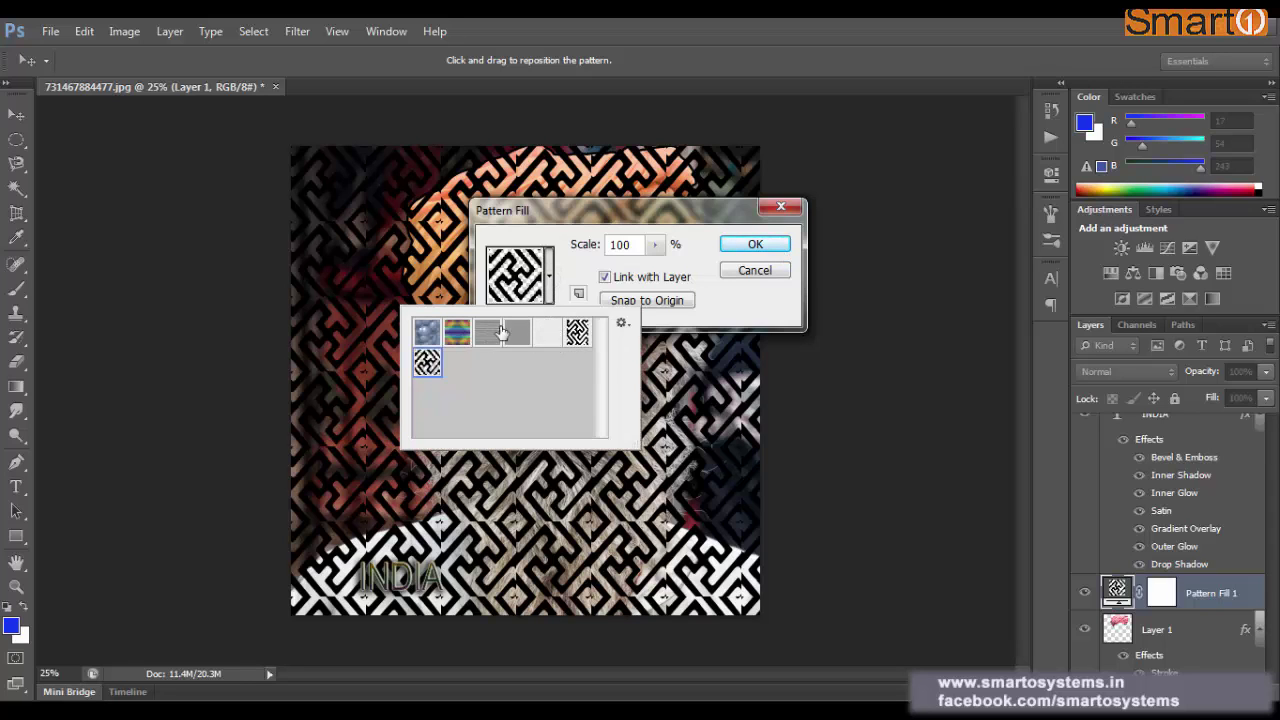
pyautogui.click(457, 333)
pyautogui.click(743, 246)
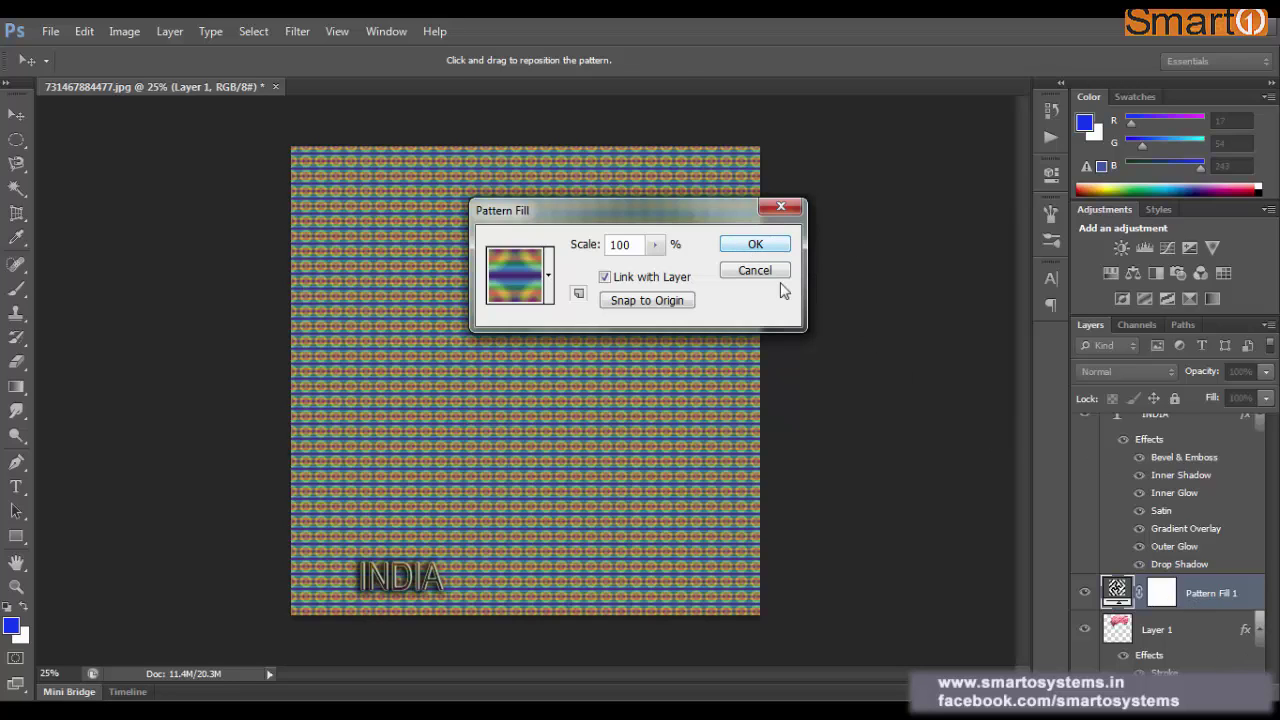
pyautogui.click(752, 247)
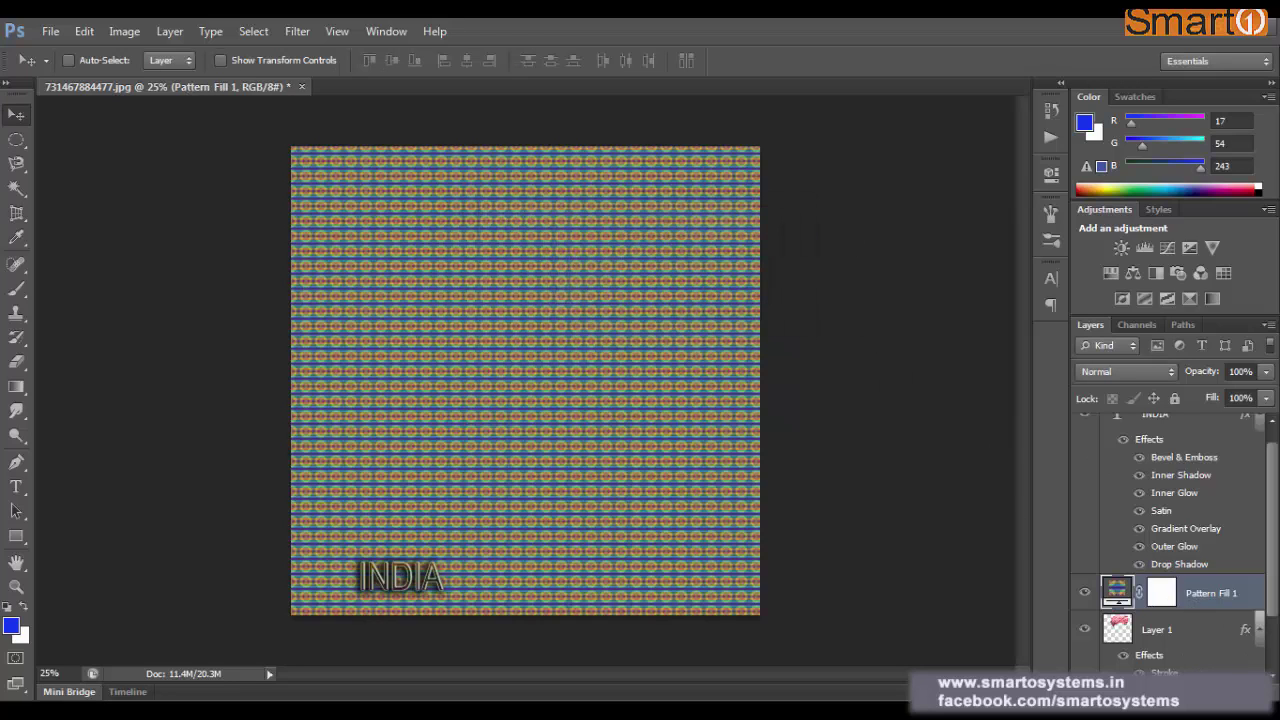
pyautogui.press('Delete')
pyautogui.click(602, 286)
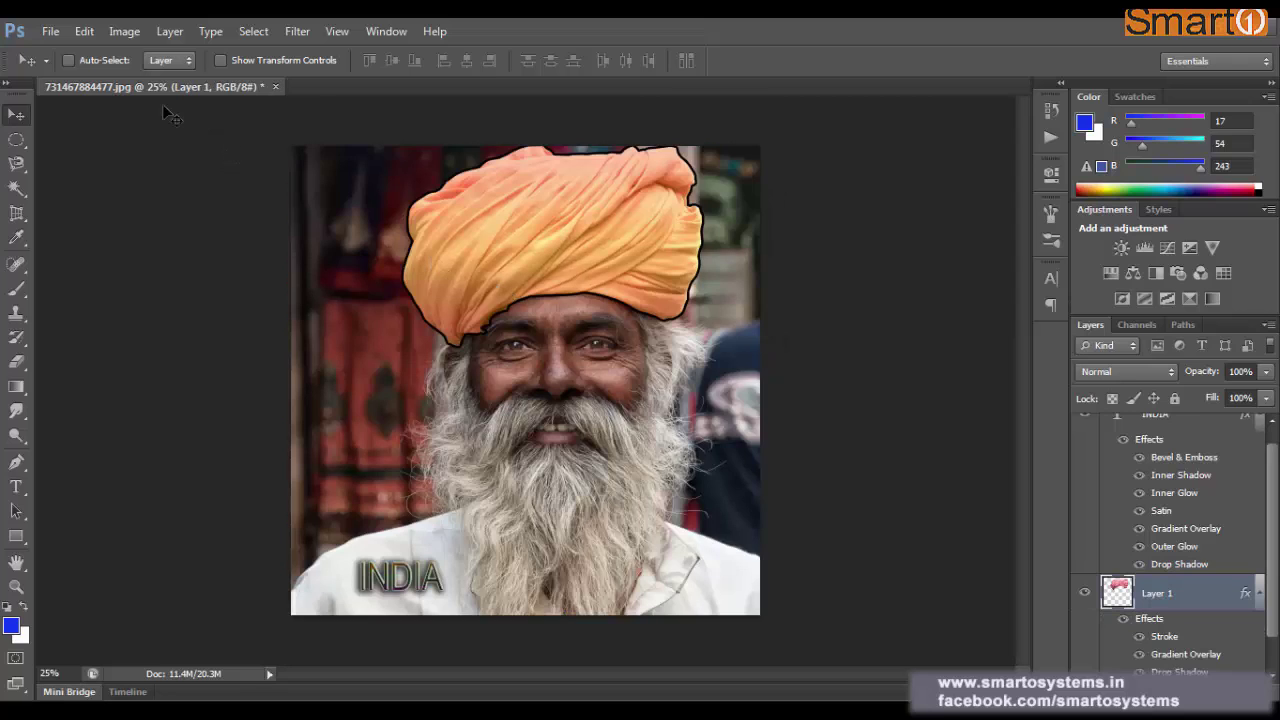
pyautogui.click(170, 31)
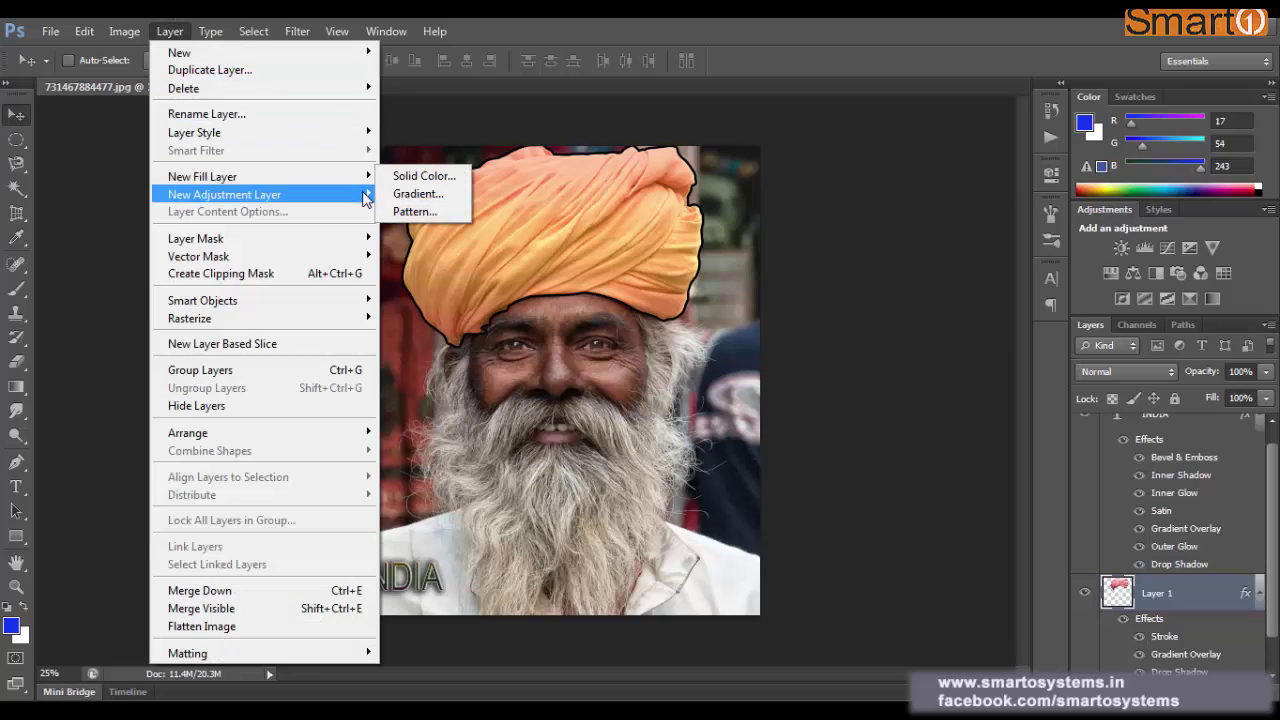
pyautogui.moveTo(363, 202)
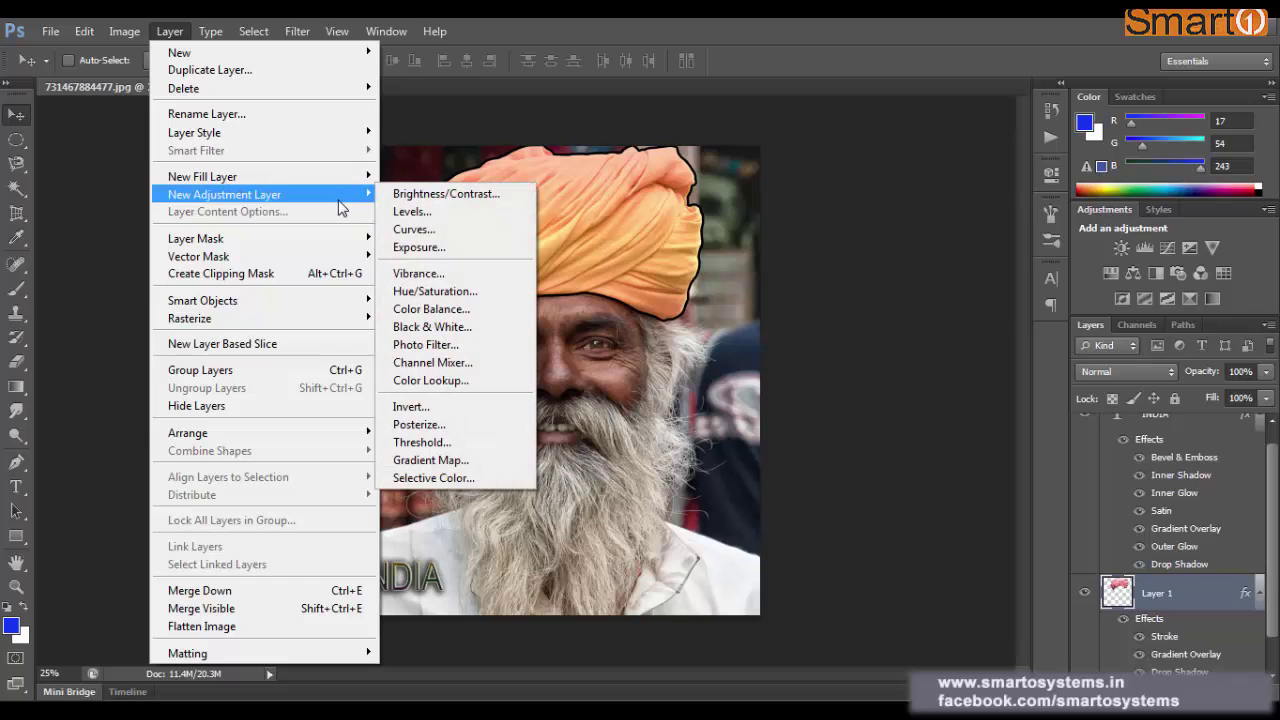
pyautogui.click(808, 335)
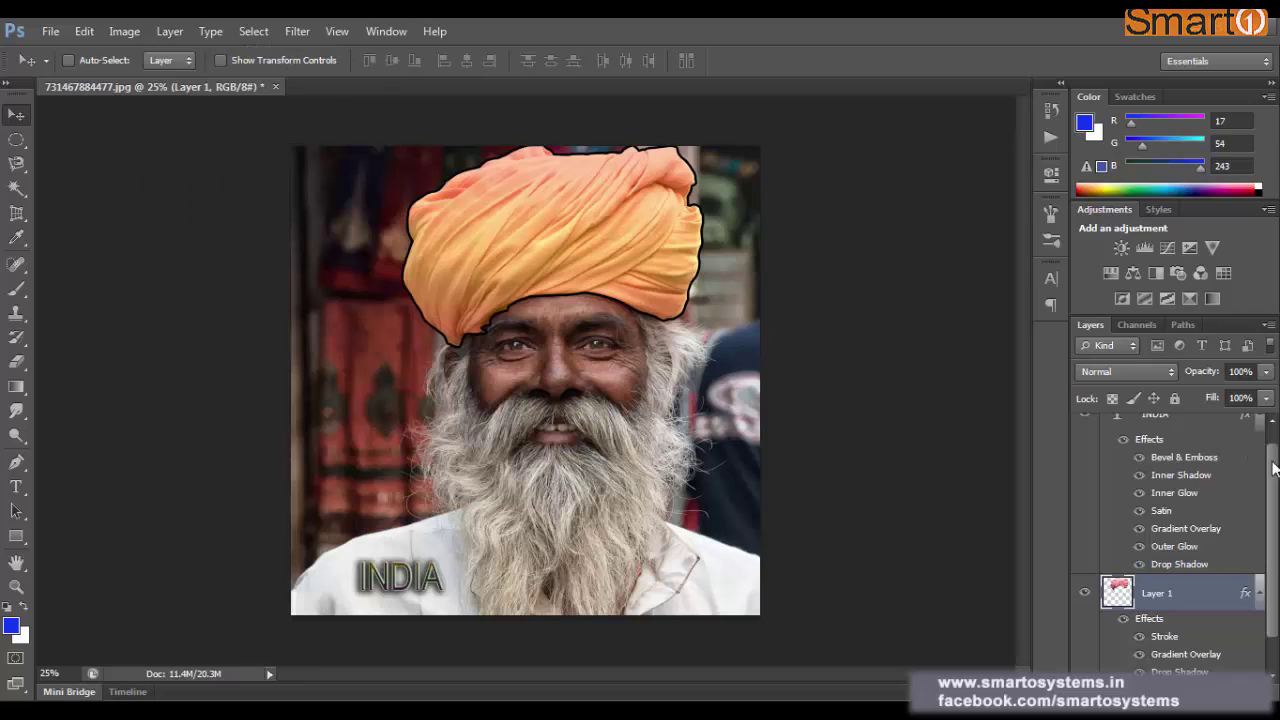
# Collapse the effects lists of the INDIA text layer and the turban layer
pyautogui.moveTo(1272, 466); pyautogui.dragTo(1265, 439)
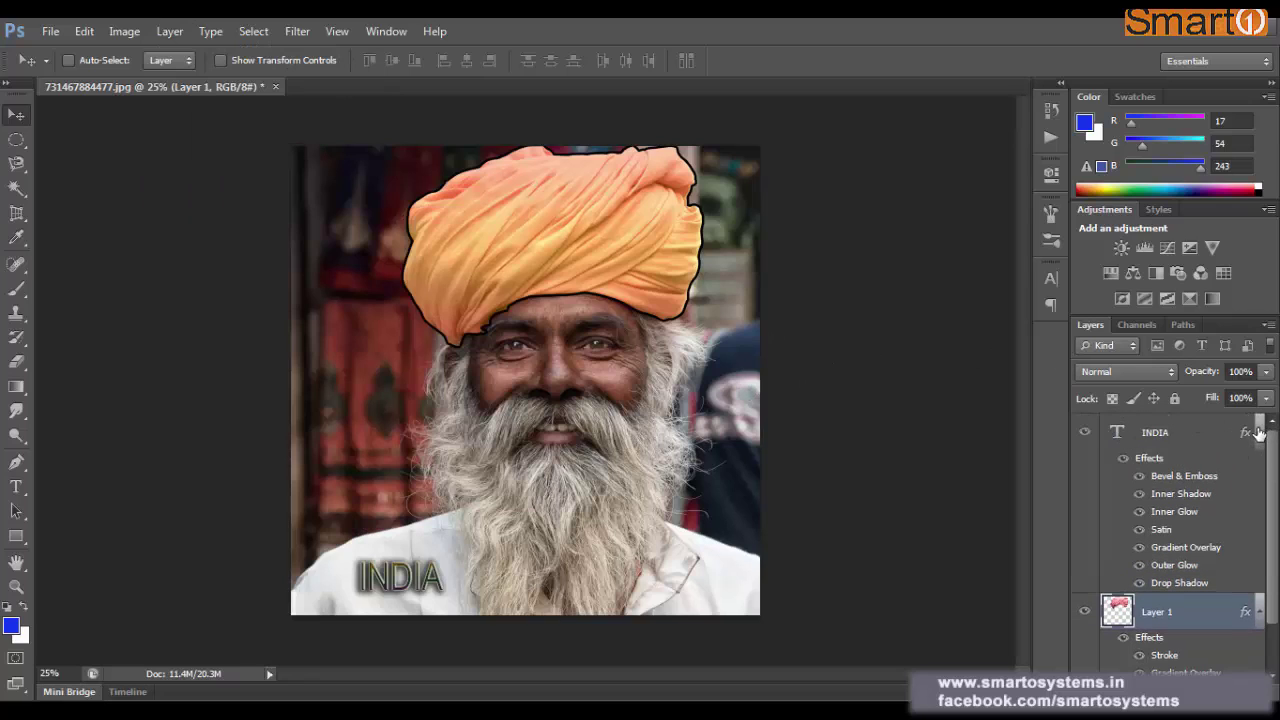
pyautogui.click(1259, 432)
pyautogui.click(1259, 470)
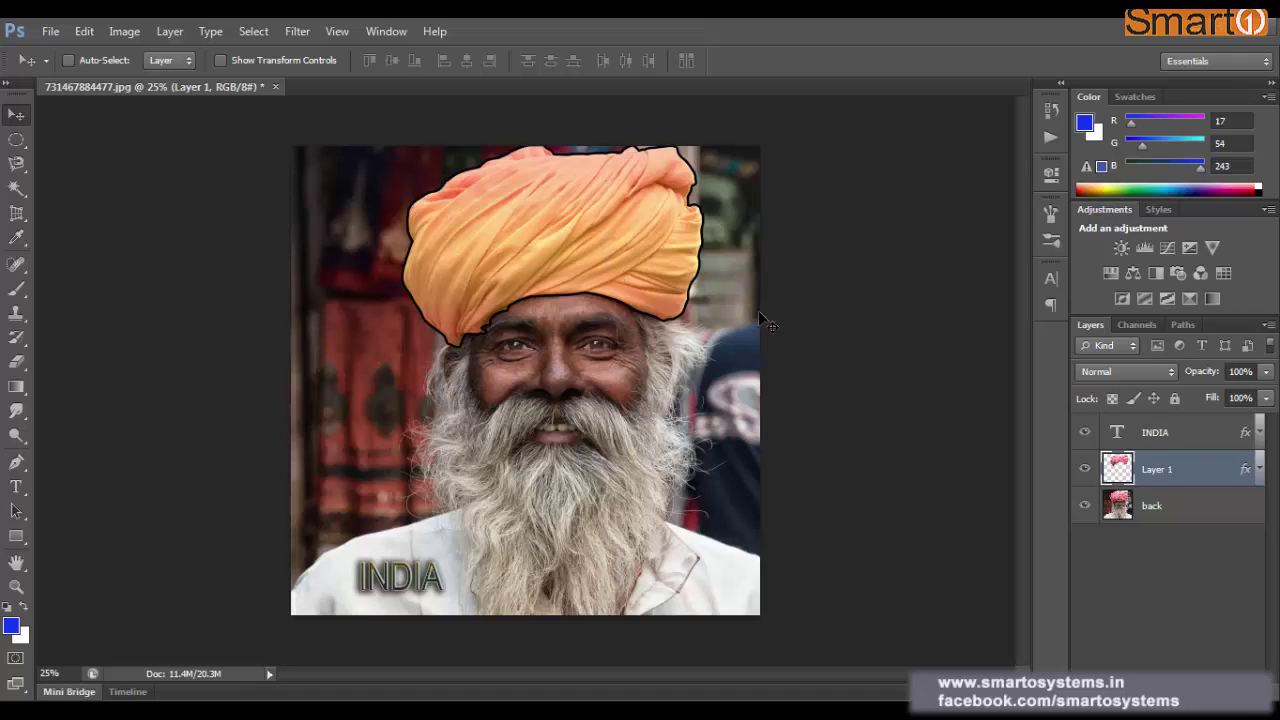
# Add a Brightness/Contrast adjustment layer above the turban layer with the default name, Normal mode and 100% opacity
pyautogui.click(176, 36)
pyautogui.moveTo(379, 205)
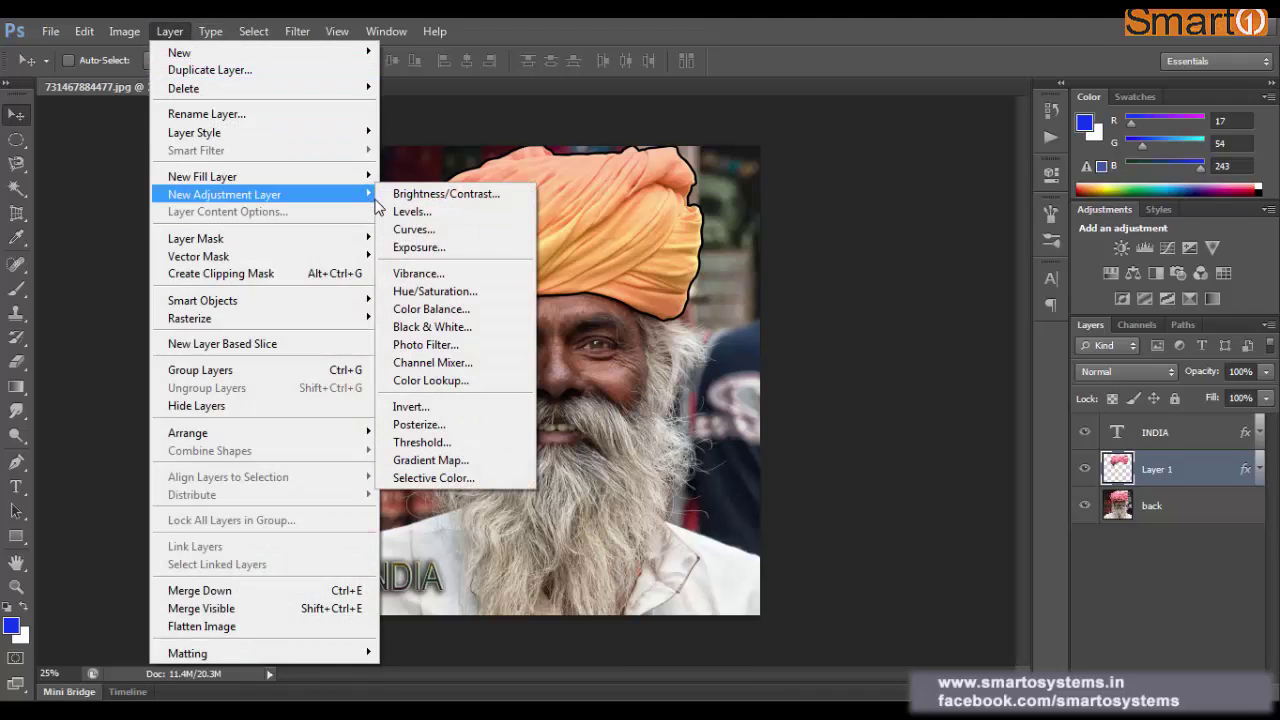
pyautogui.click(420, 199)
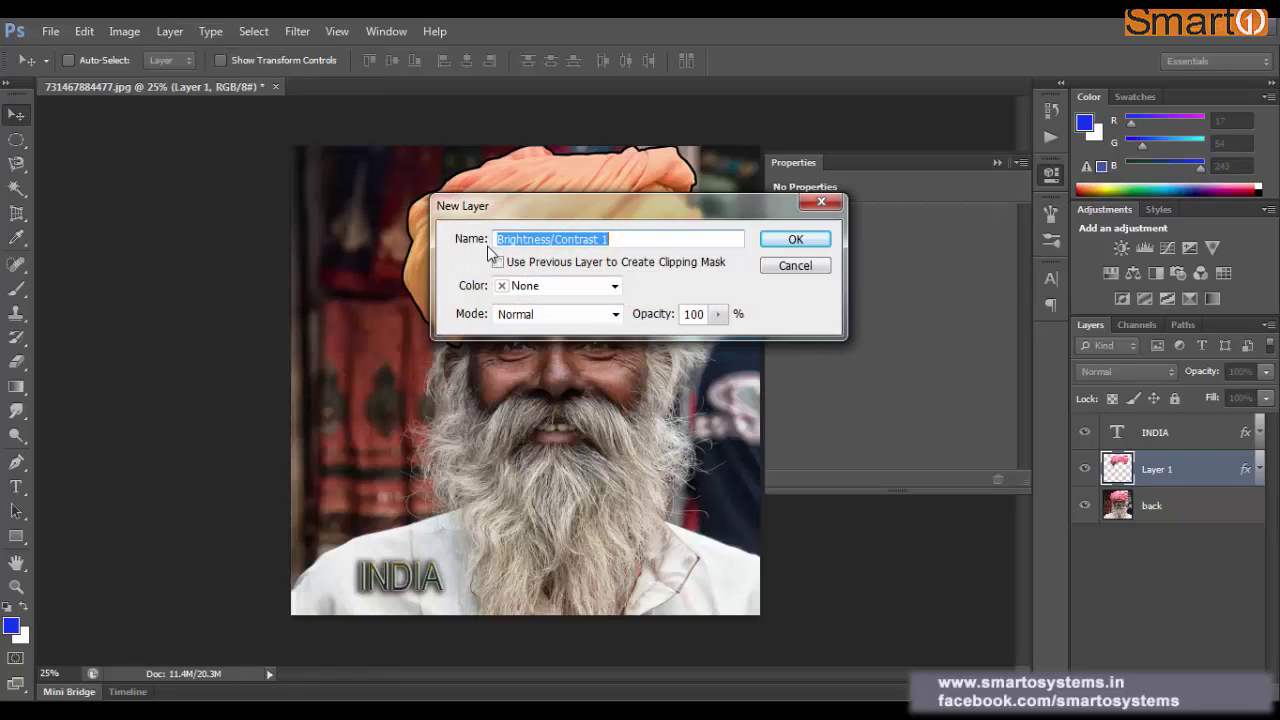
pyautogui.click(796, 241)
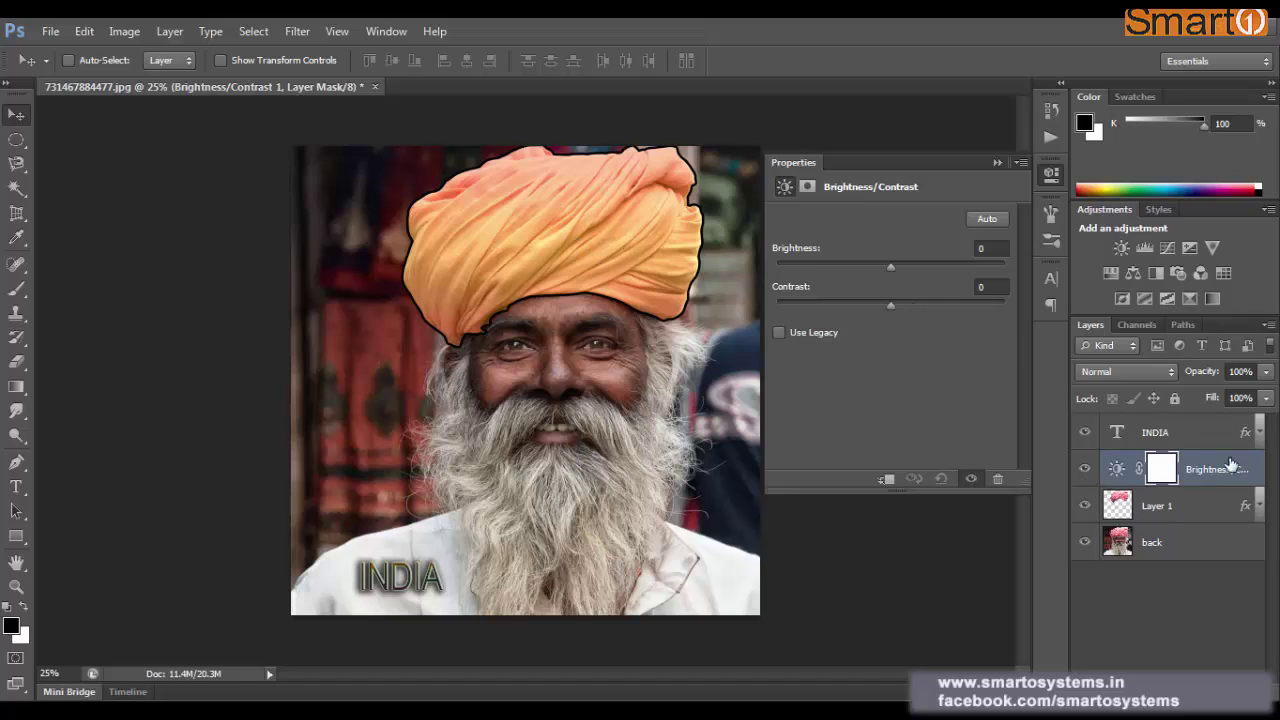
# Move the Brightness/Contrast layer below the turban layer, set brightness and contrast to 26, and return the layer above the turban
pyautogui.moveTo(1222, 468); pyautogui.dragTo(1238, 532)
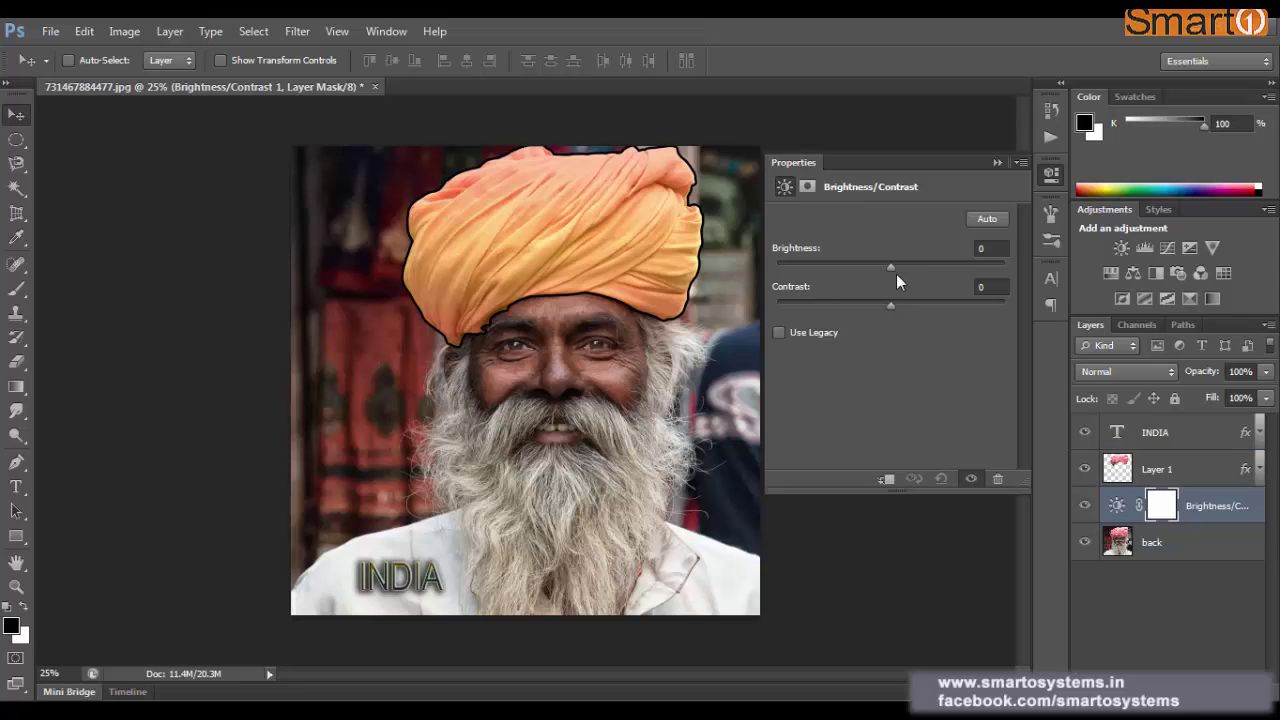
pyautogui.moveTo(937, 263)
pyautogui.mouseDown()
pyautogui.moveTo(967, 265)
pyautogui.moveTo(853, 307)
pyautogui.moveTo(940, 285)
pyautogui.moveTo(844, 268)
pyautogui.moveTo(915, 264)
pyautogui.mouseUp()
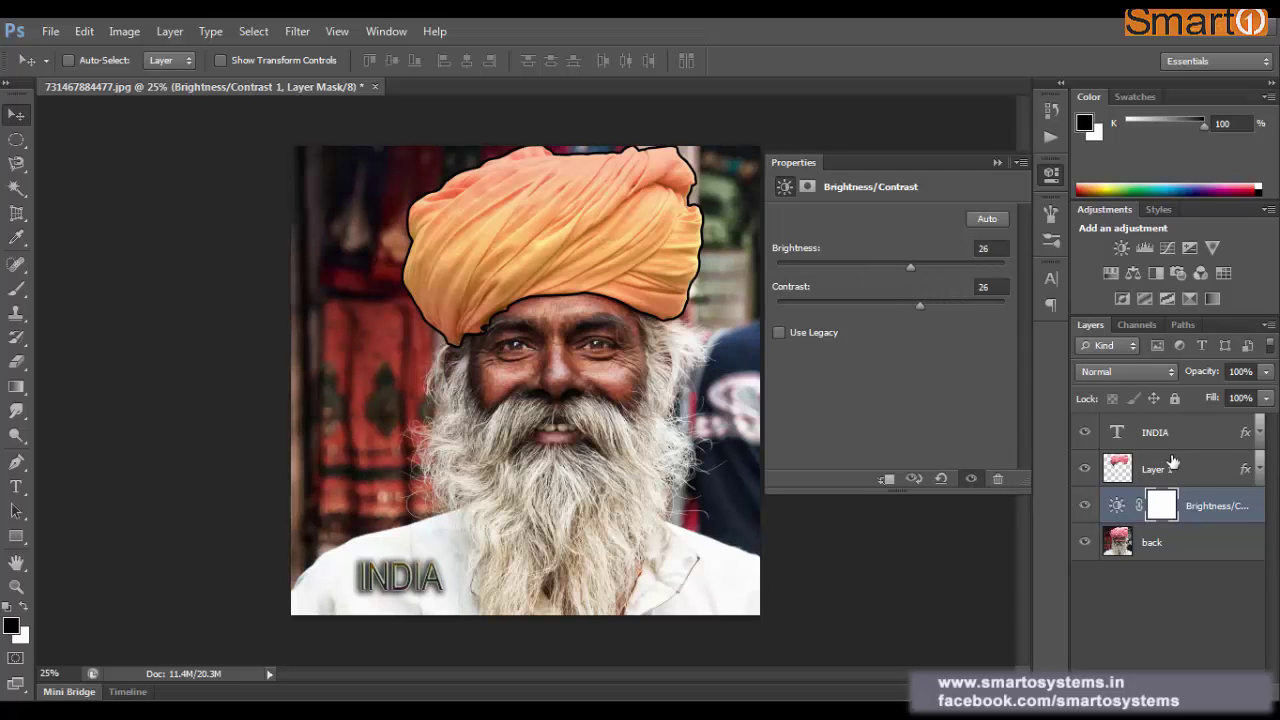
pyautogui.moveTo(1204, 508); pyautogui.dragTo(1205, 453)
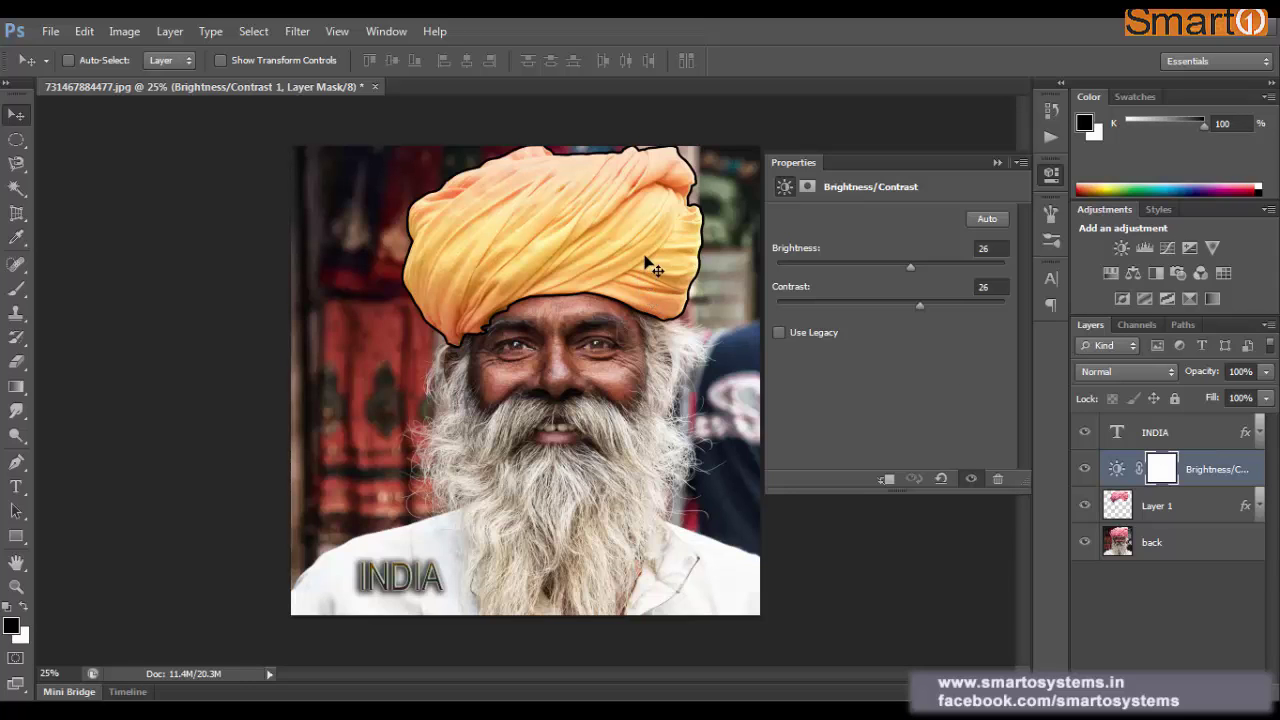
# Move the Brightness/Contrast layer between the turban layer and the back layer, with brightness set to 17 and contrast to -12
pyautogui.moveTo(912, 267)
pyautogui.mouseDown()
pyautogui.moveTo(827, 284)
pyautogui.moveTo(902, 250)
pyautogui.moveTo(904, 264)
pyautogui.mouseUp()
pyautogui.moveTo(1185, 478); pyautogui.dragTo(1200, 528)
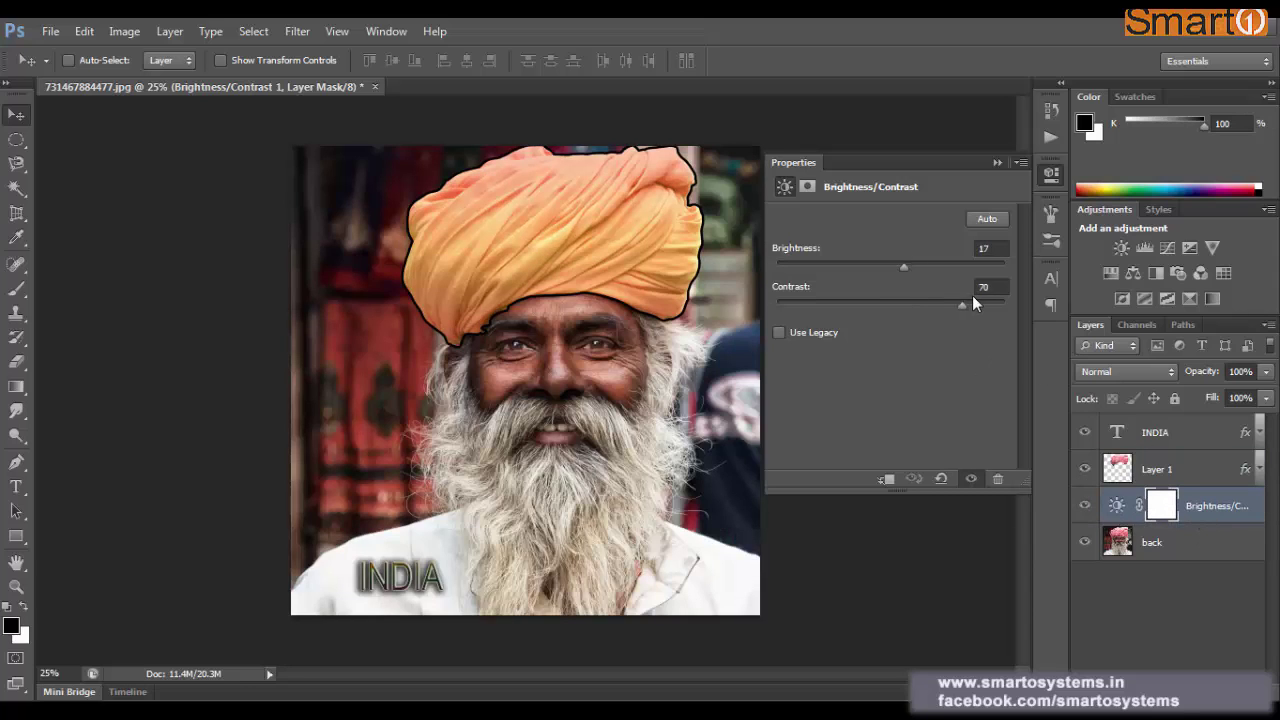
pyautogui.moveTo(977, 303); pyautogui.dragTo(863, 301)
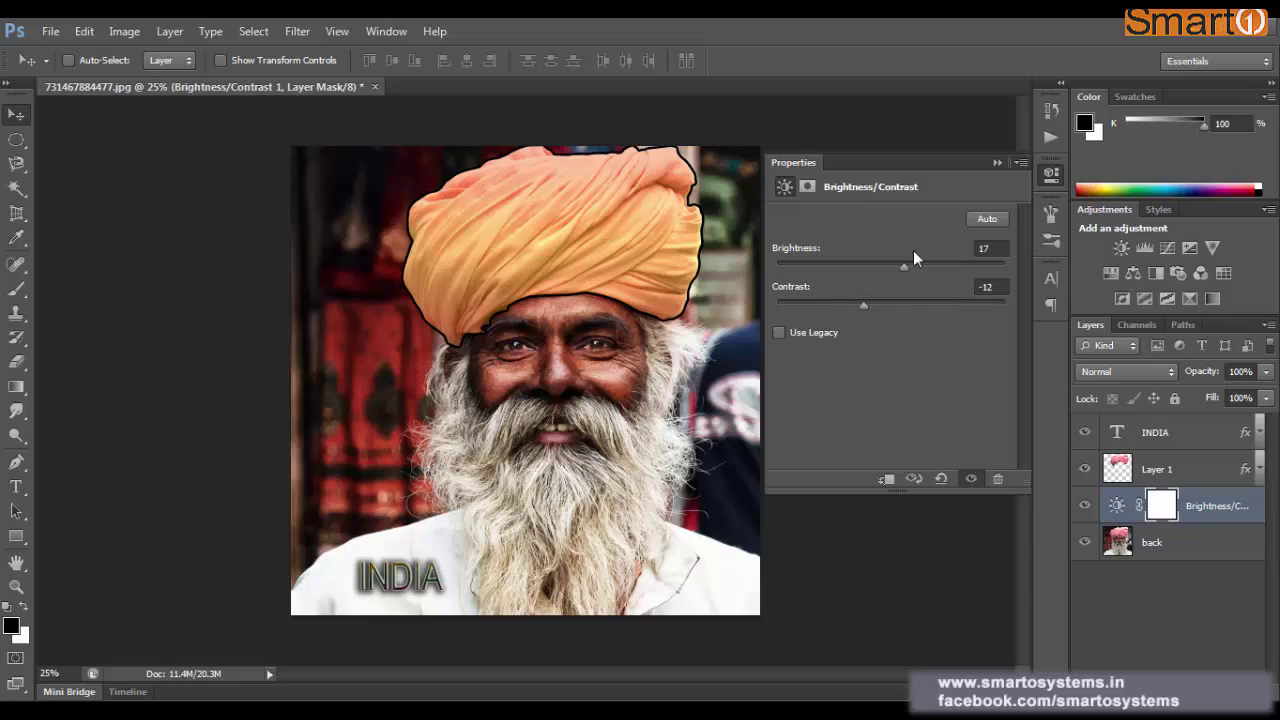
pyautogui.click(997, 162)
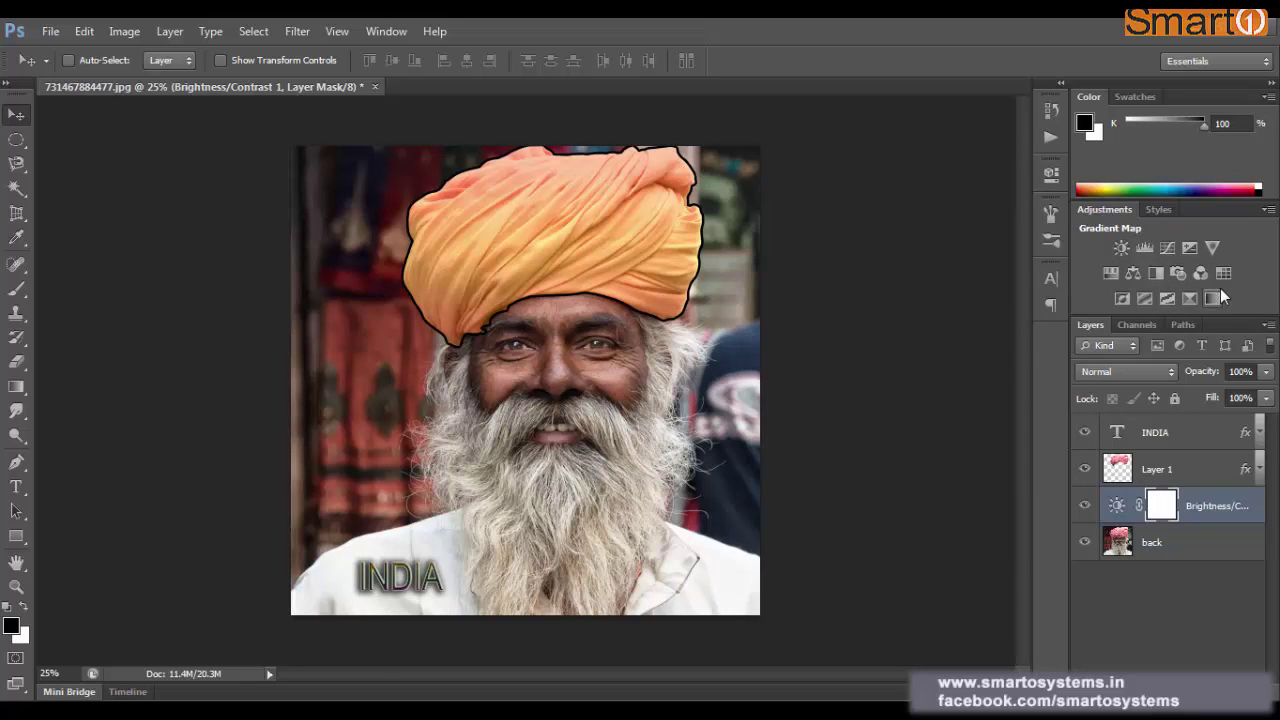
# Add a second Brightness/Contrast adjustment layer directly above the first one and lower its brightness to darken the portrait behind the turban
pyautogui.click(1120, 246)
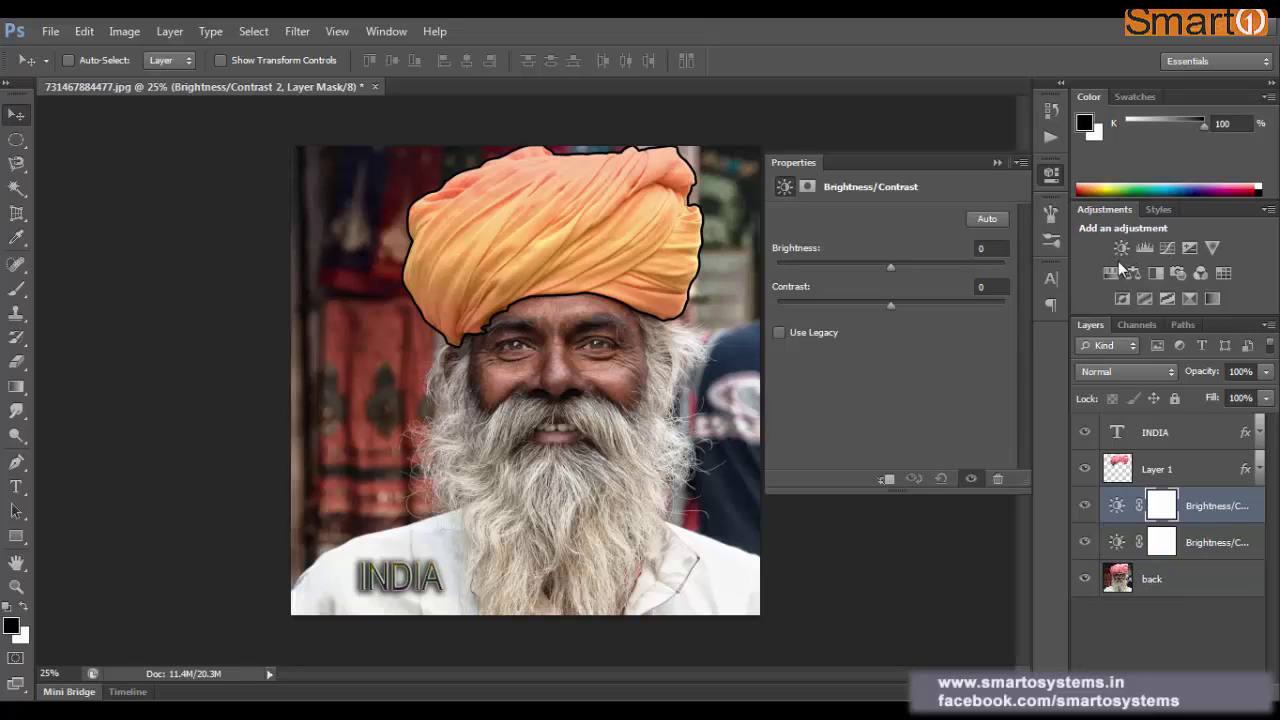
pyautogui.moveTo(889, 264); pyautogui.dragTo(843, 265)
pyautogui.click(991, 159)
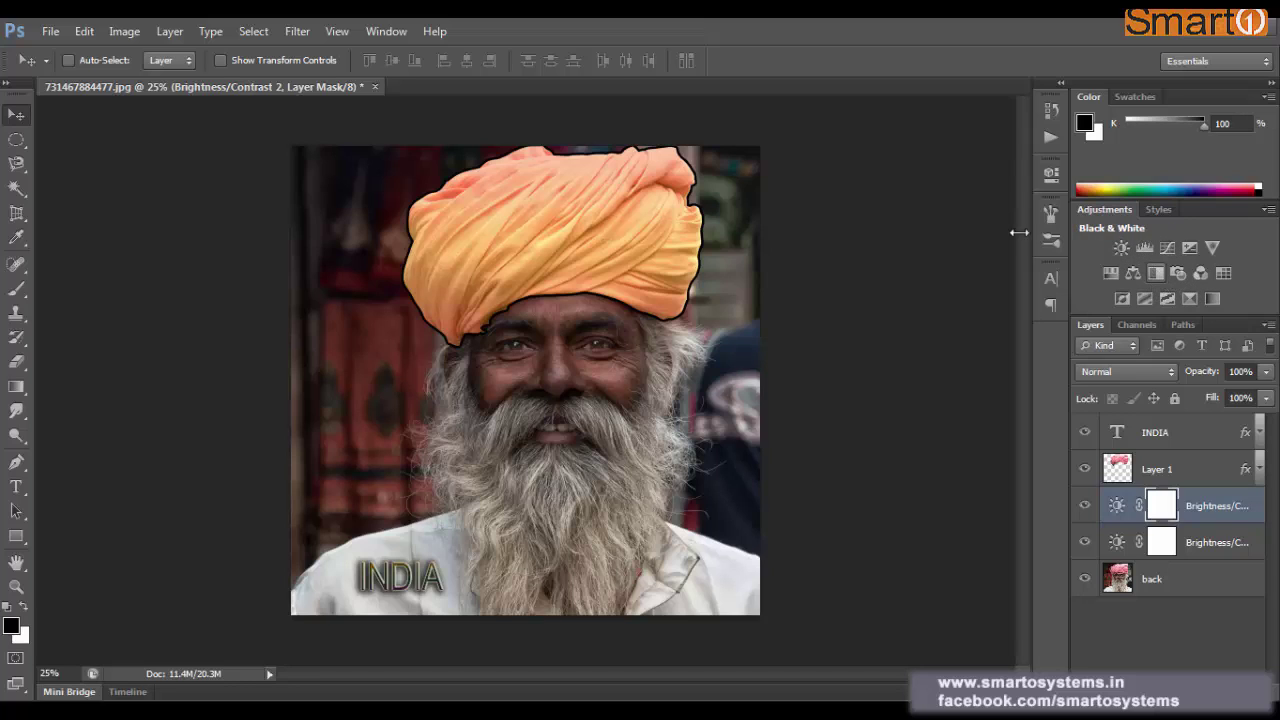
pyautogui.click(90, 32)
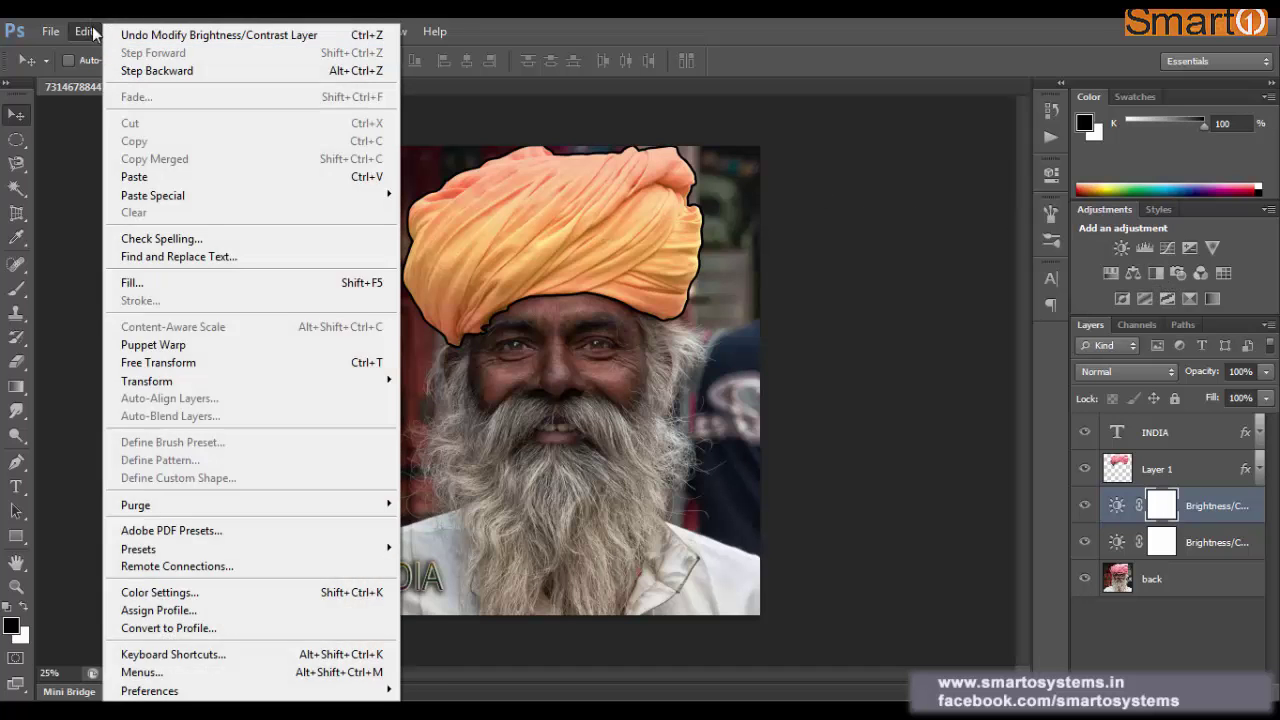
pyautogui.moveTo(156, 33)
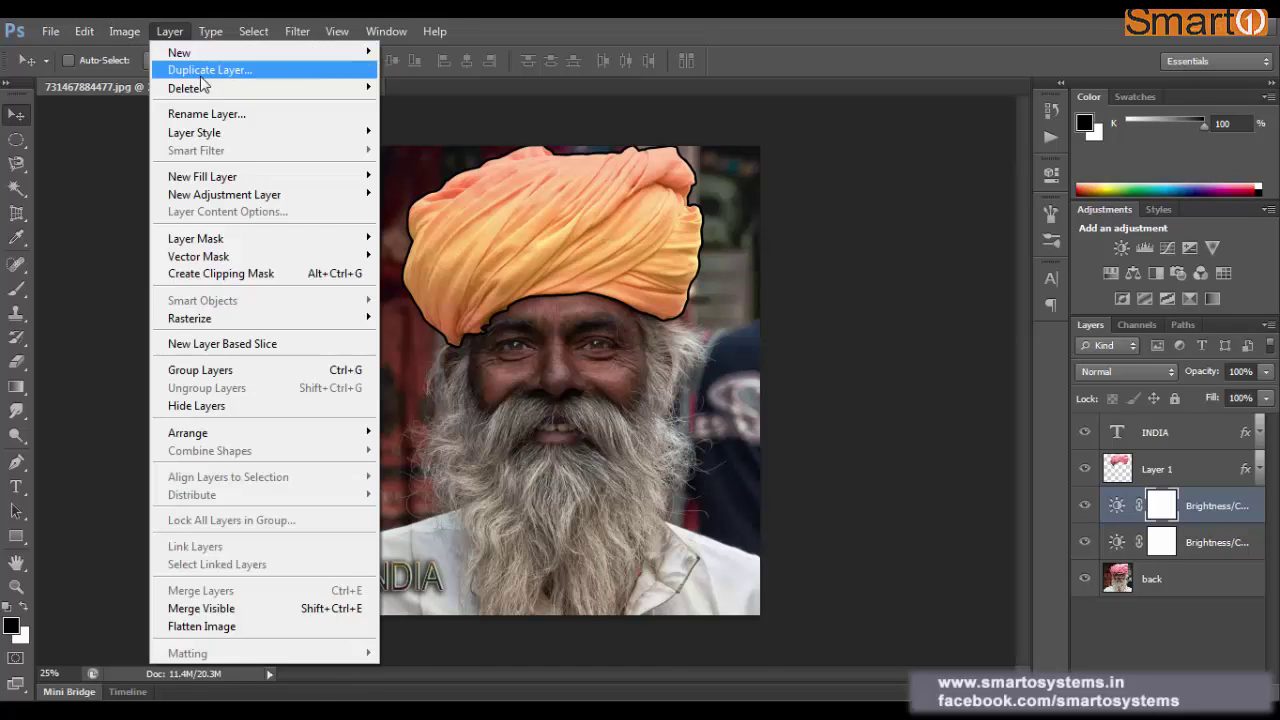
pyautogui.moveTo(192, 80)
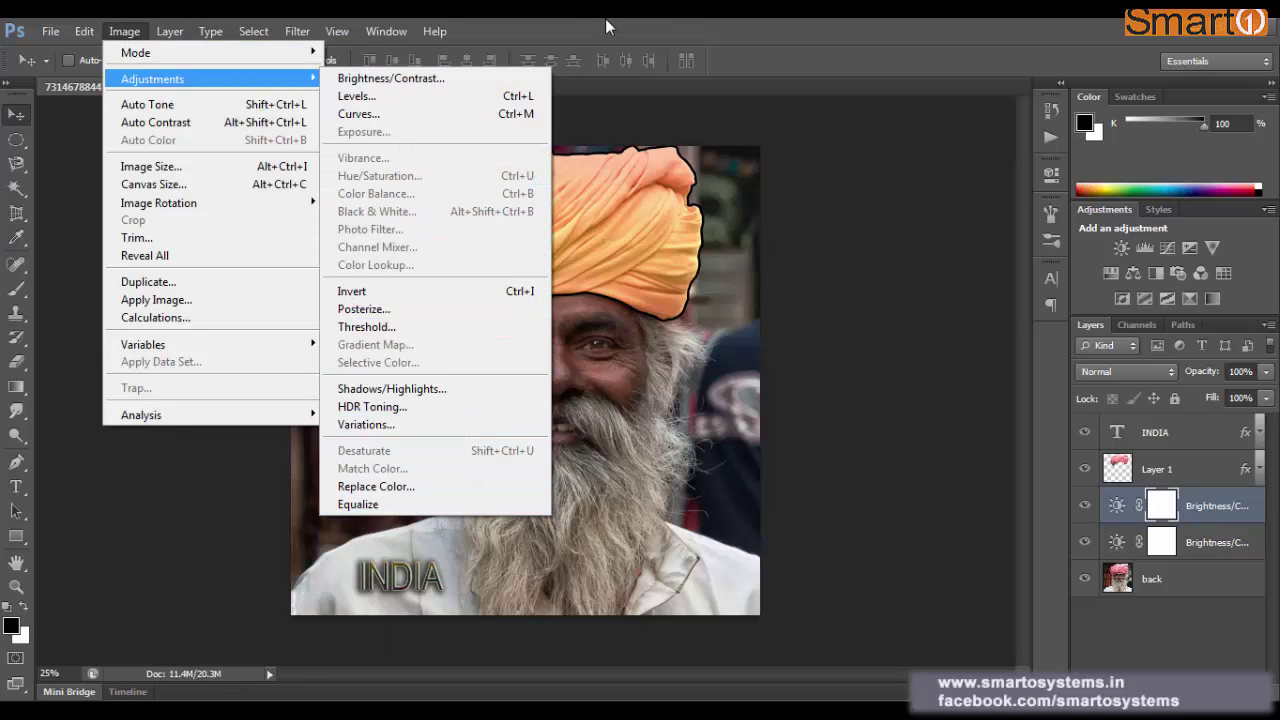
pyautogui.click(921, 229)
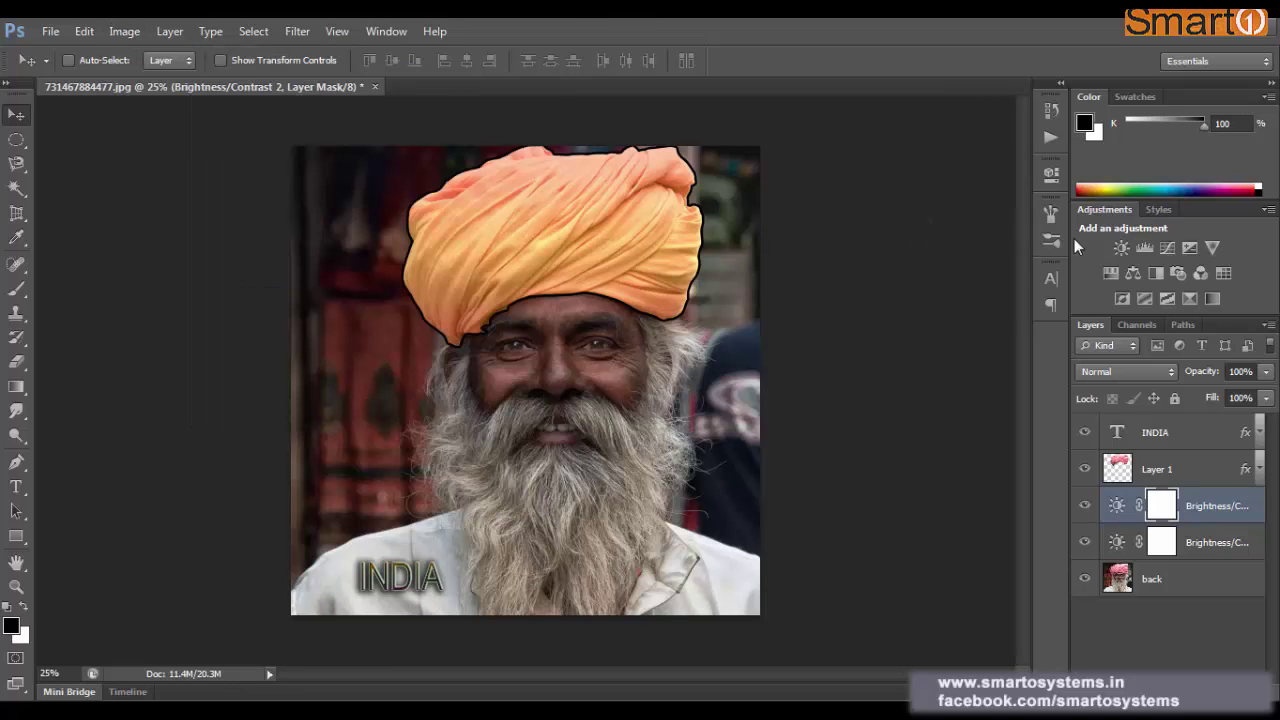
# Add a Curves adjustment layer above the two Brightness/Contrast layers, and delete that Curves layer
pyautogui.click(1168, 248)
pyautogui.click(996, 163)
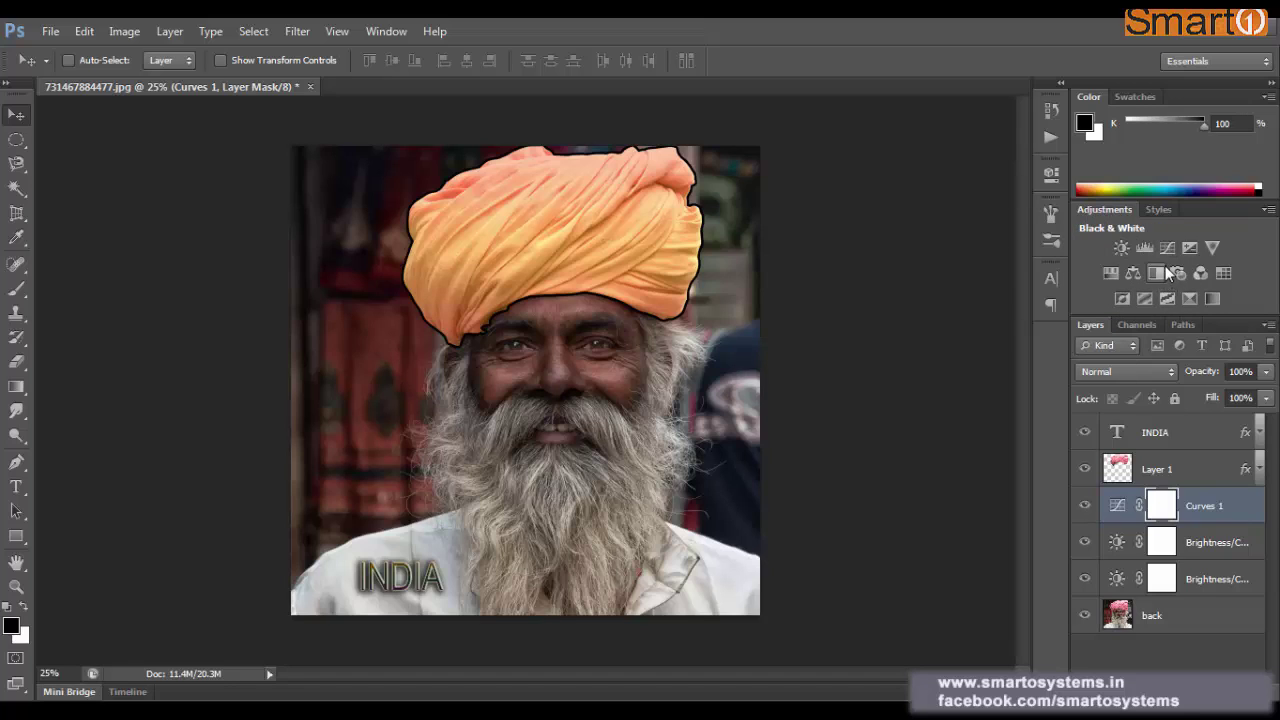
pyautogui.press('Delete')
pyautogui.click(169, 31)
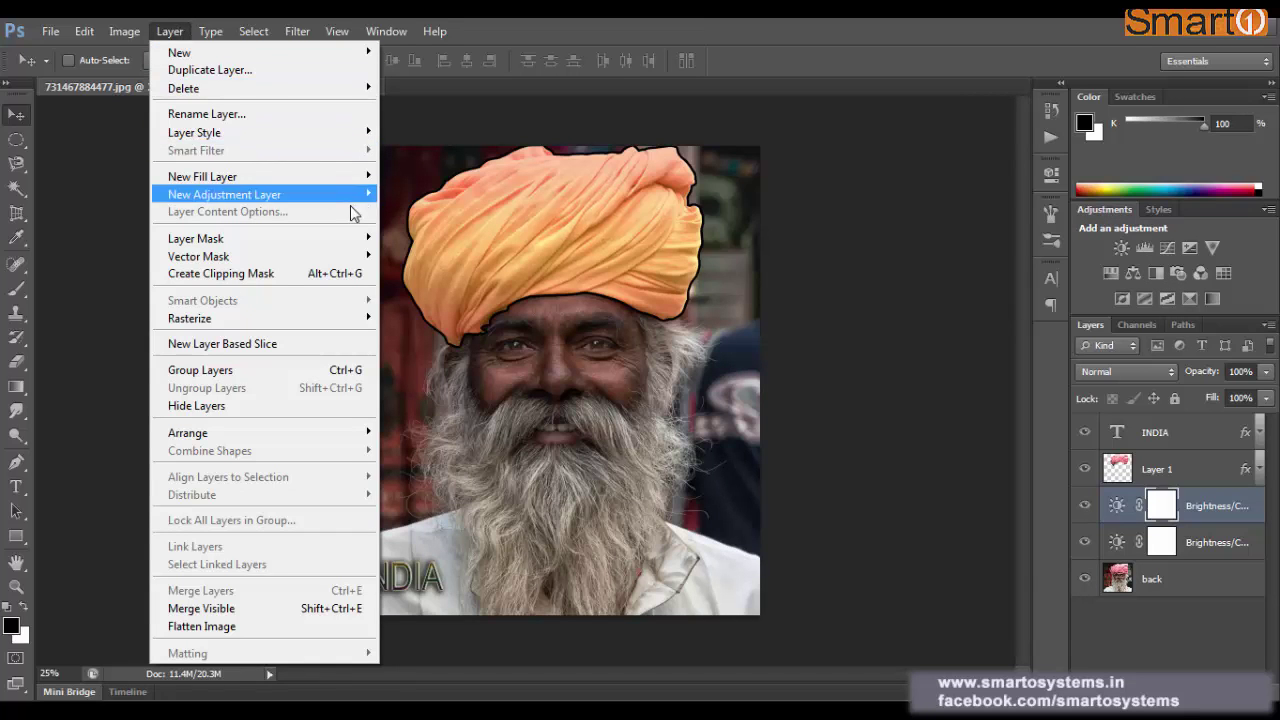
pyautogui.moveTo(337, 196)
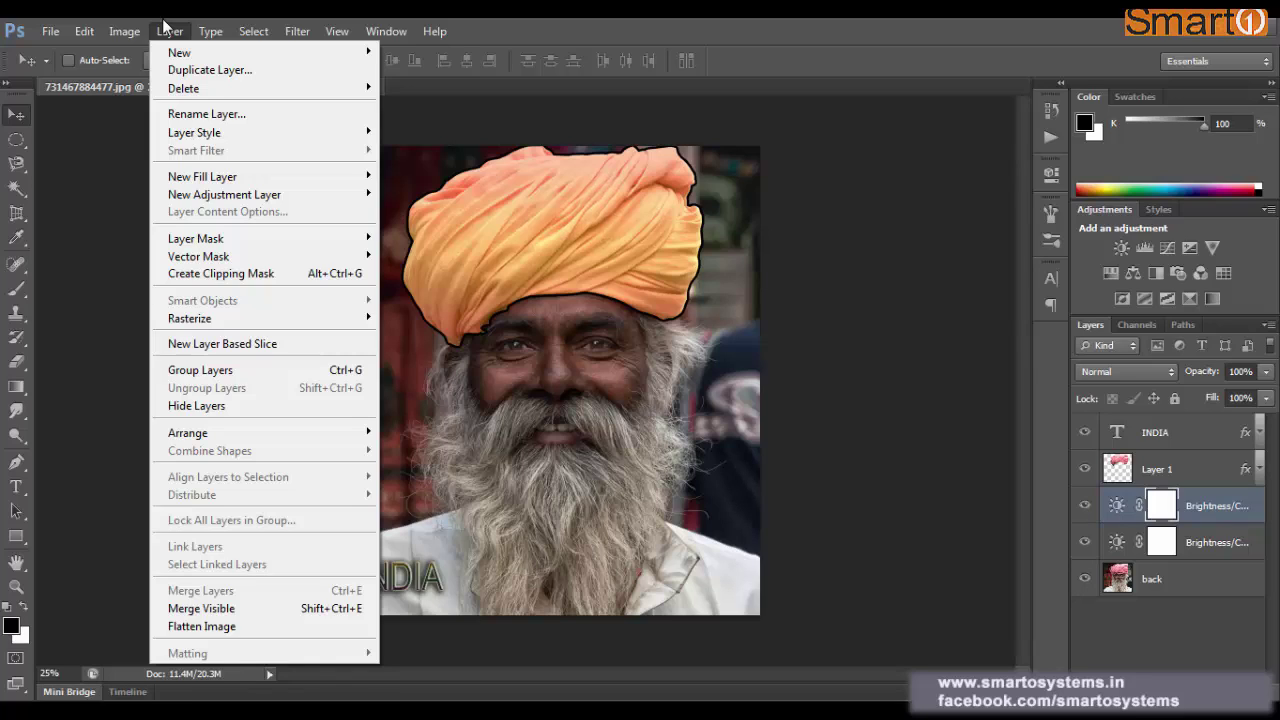
pyautogui.click(646, 32)
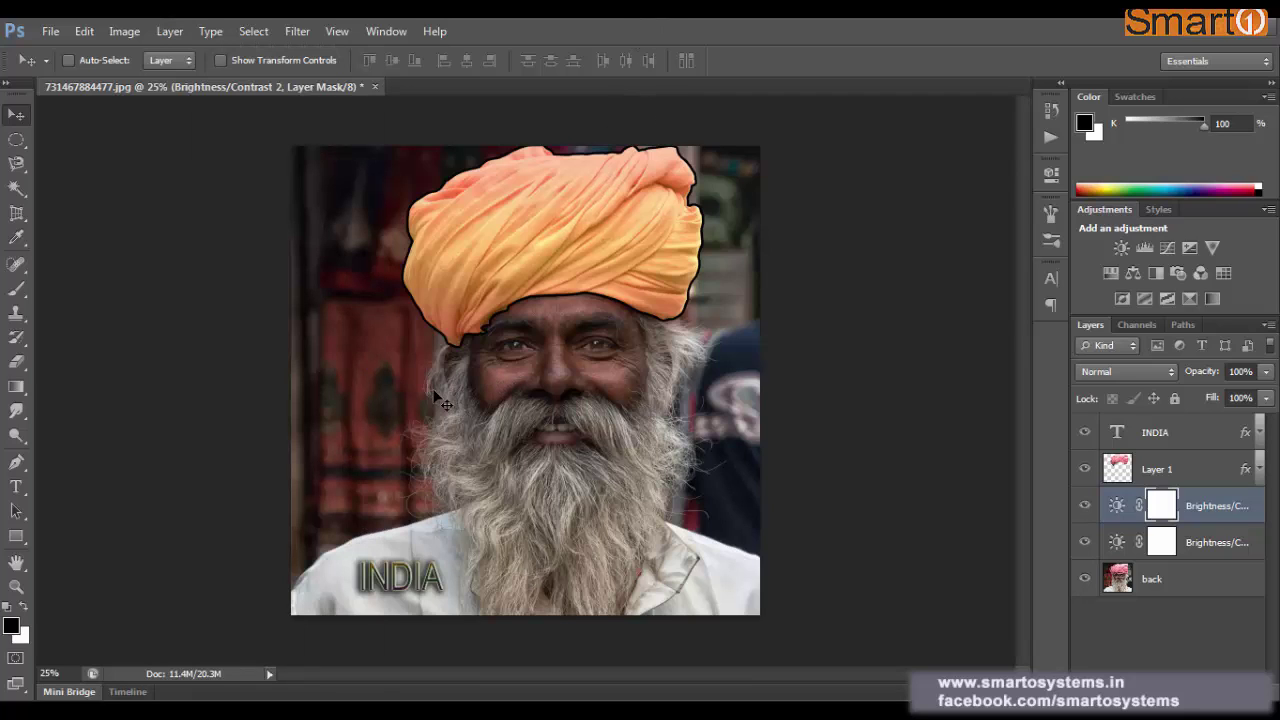